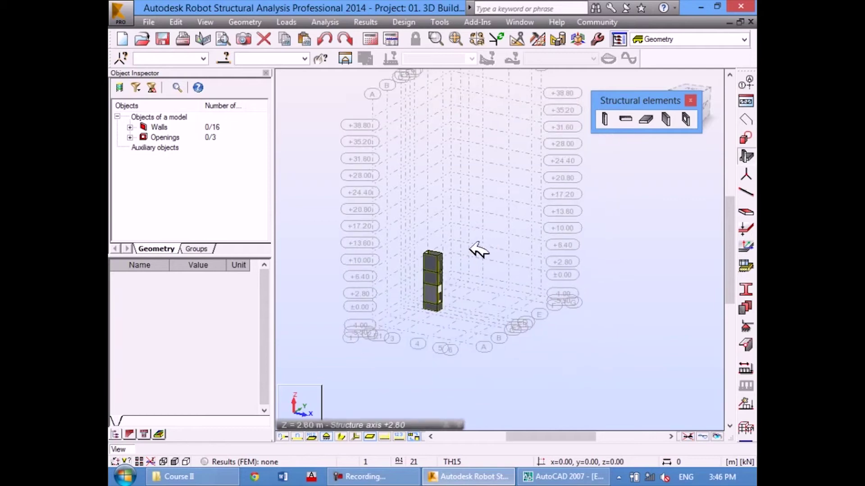
Step: Zoom and pan around the 16-wall elevator-shaft core in the 3D view
scroll(437, 286, up, 1)
scroll(467, 274, up, 1)
scroll(451, 294, up, 1)
scroll(452, 293, up, 1)
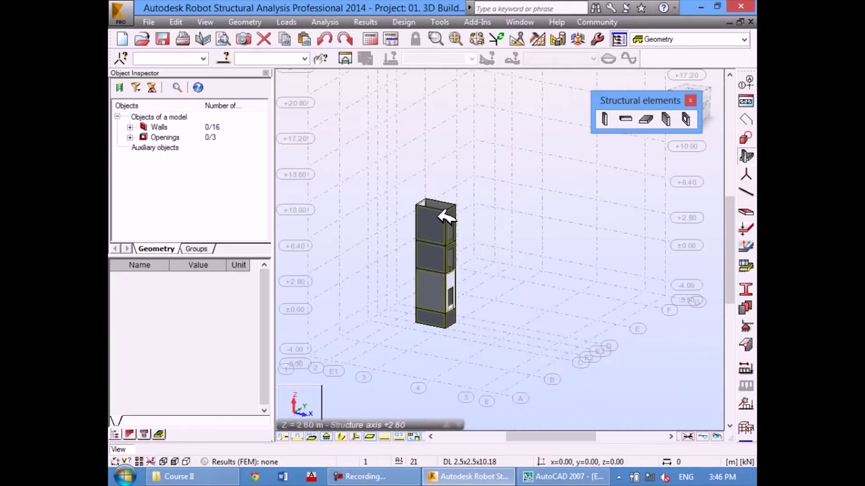
middle_drag(443, 215, 439, 251)
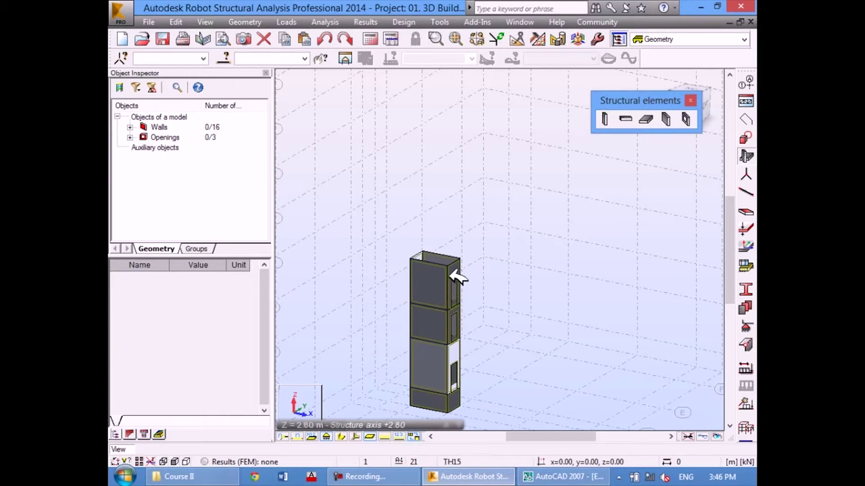
scroll(450, 283, up, 2)
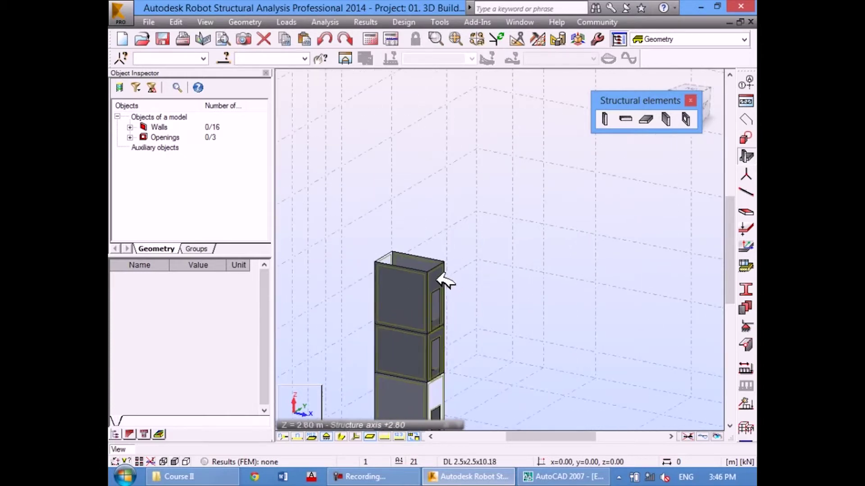
scroll(407, 301, down, 2)
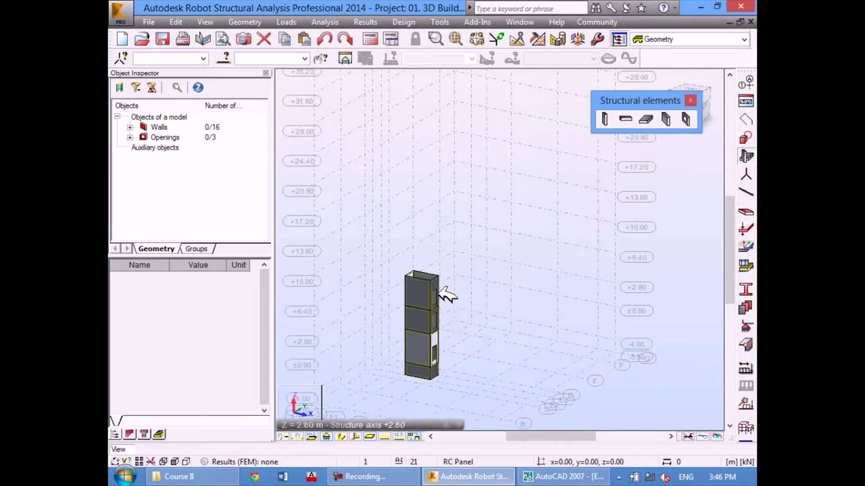
scroll(433, 298, up, 2)
scroll(483, 272, down, 2)
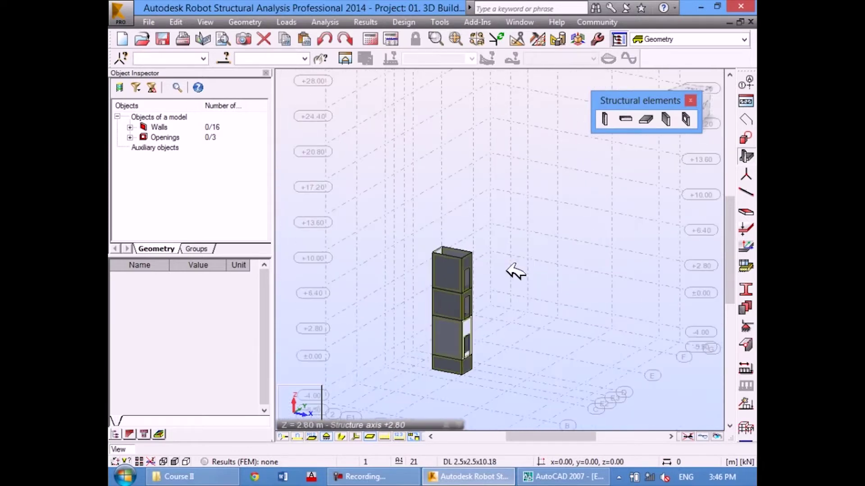
Step: Return to selection mode, reframe the core, and bring up the AutoCAD apartment-building drawing
right_click(527, 208)
click(507, 228)
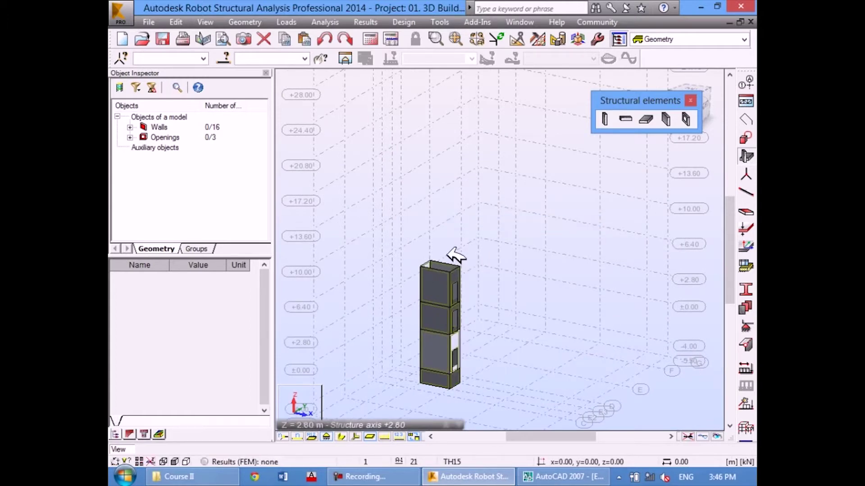
scroll(464, 236, down, 1)
middle_drag(455, 230, 449, 250)
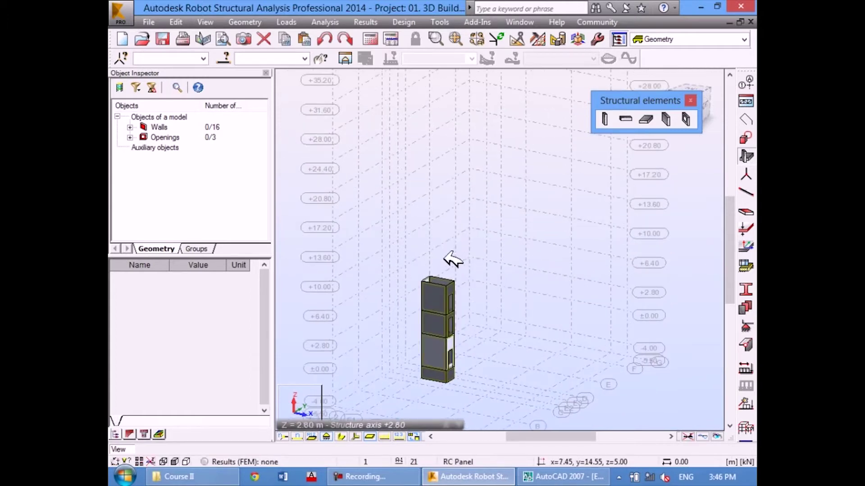
scroll(459, 266, down, 1)
scroll(471, 255, down, 1)
scroll(476, 245, down, 1)
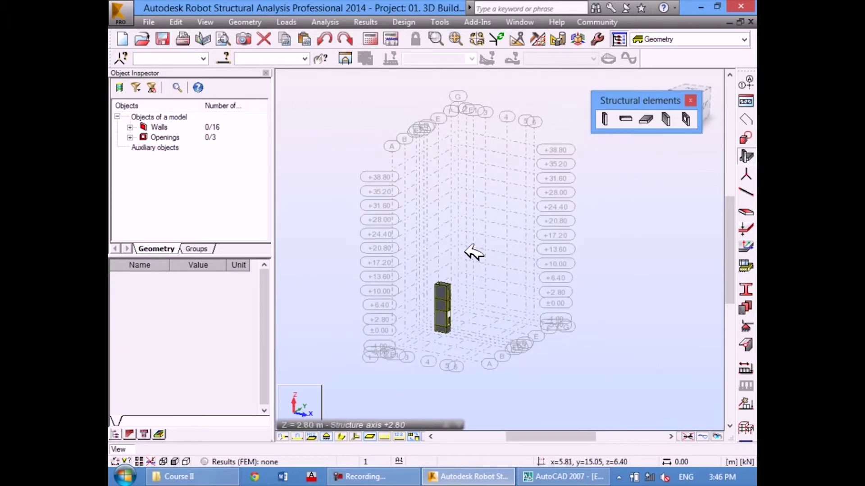
scroll(461, 256, up, 1)
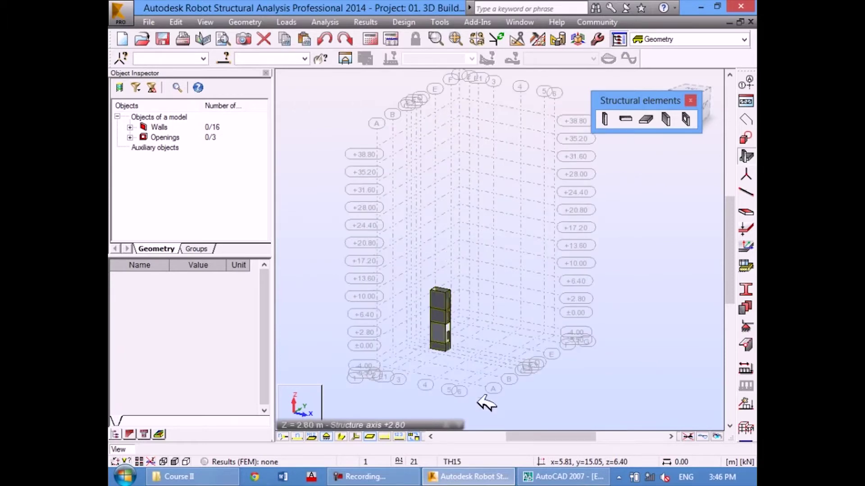
click(569, 477)
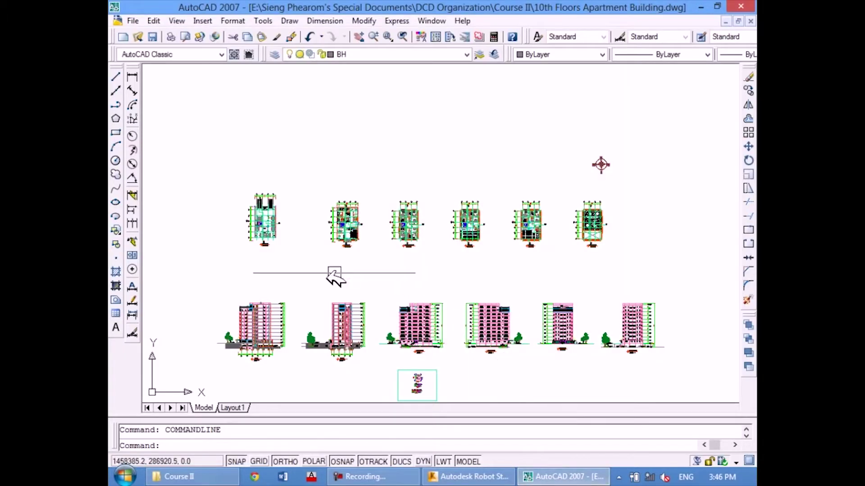
Step: Zoom around the building section to inspect the lift shaft and stair floor levels
scroll(340, 340, up, 5)
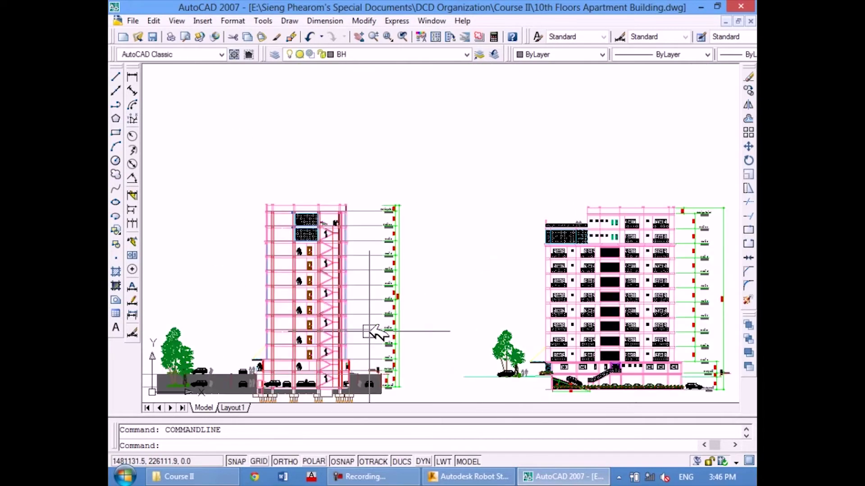
scroll(358, 276, up, 2)
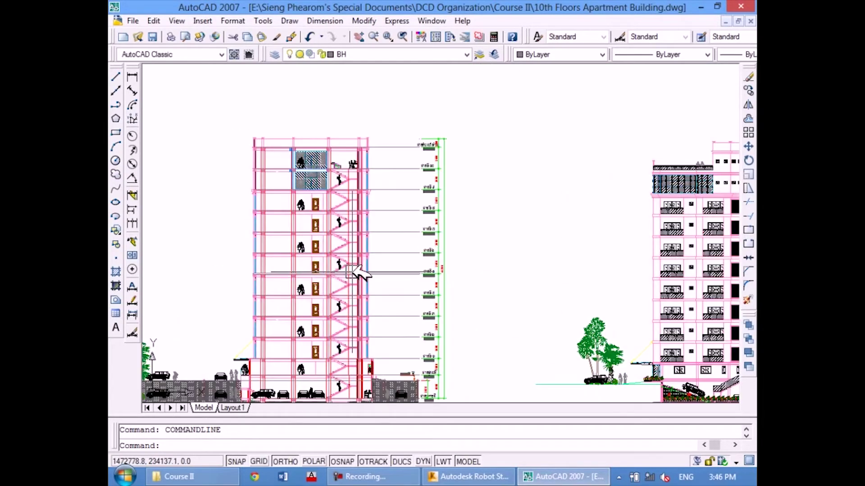
scroll(360, 276, up, 2)
scroll(392, 267, up, 2)
scroll(411, 247, down, 5)
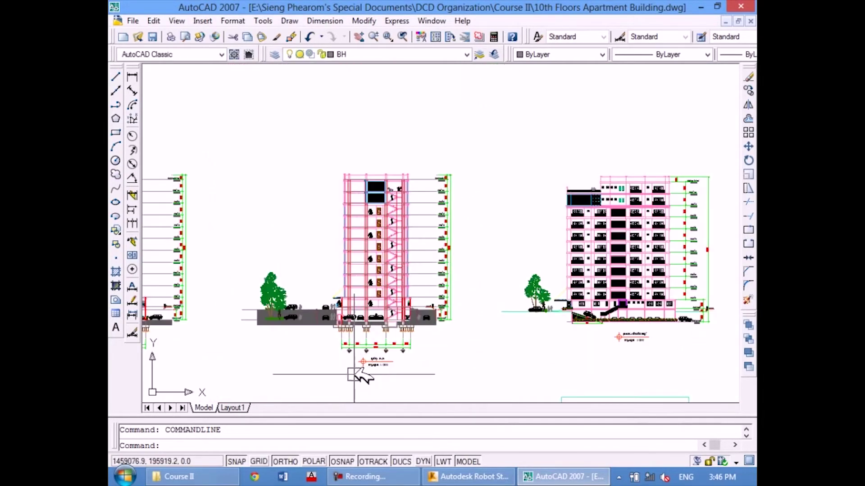
scroll(353, 372, up, 3)
scroll(367, 361, up, 2)
scroll(382, 355, down, 1)
scroll(397, 315, down, 1)
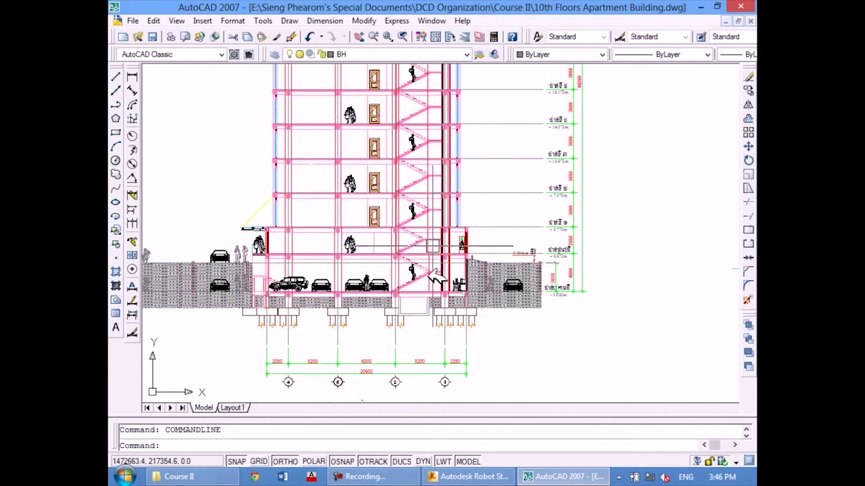
scroll(414, 275, down, 2)
scroll(414, 257, up, 1)
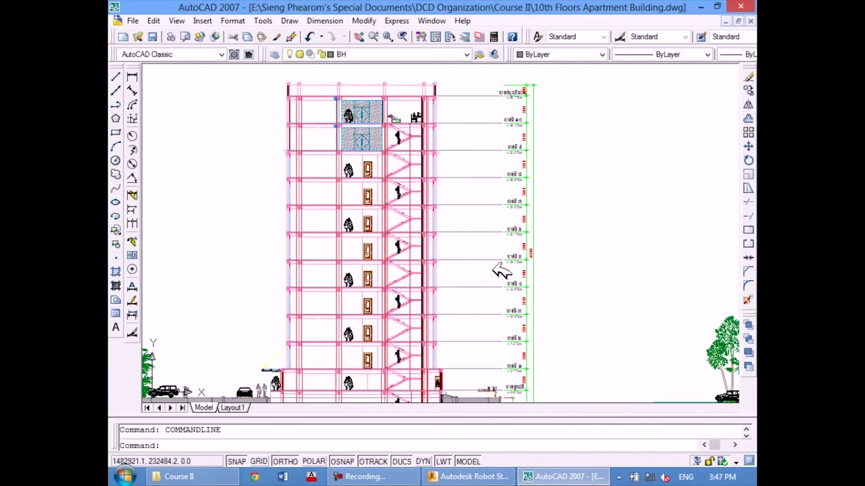
scroll(498, 263, up, 1)
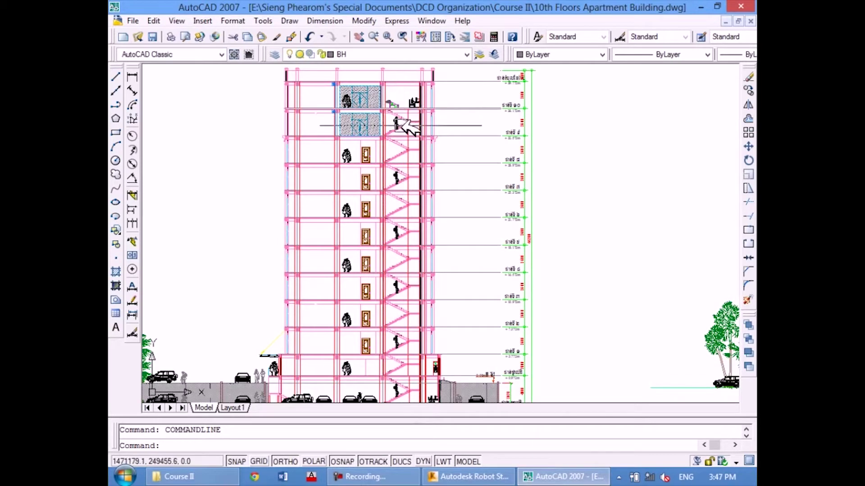
scroll(400, 119, up, 1)
scroll(396, 121, up, 1)
scroll(397, 128, up, 1)
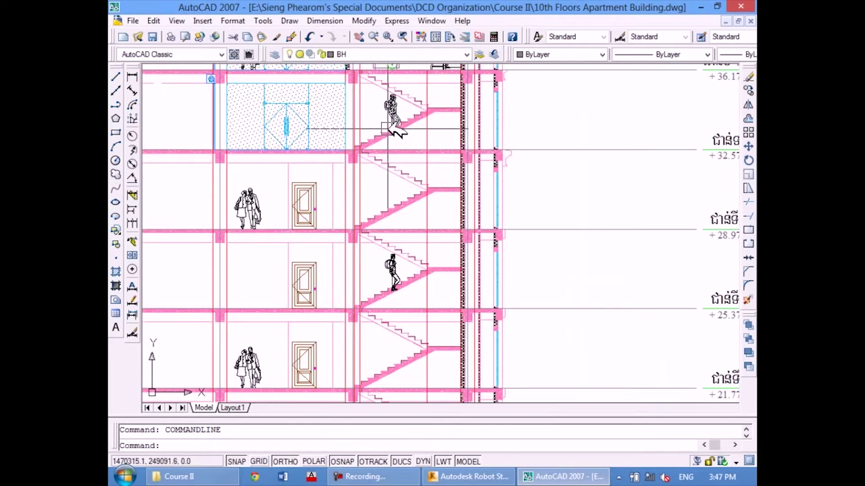
scroll(395, 142, down, 3)
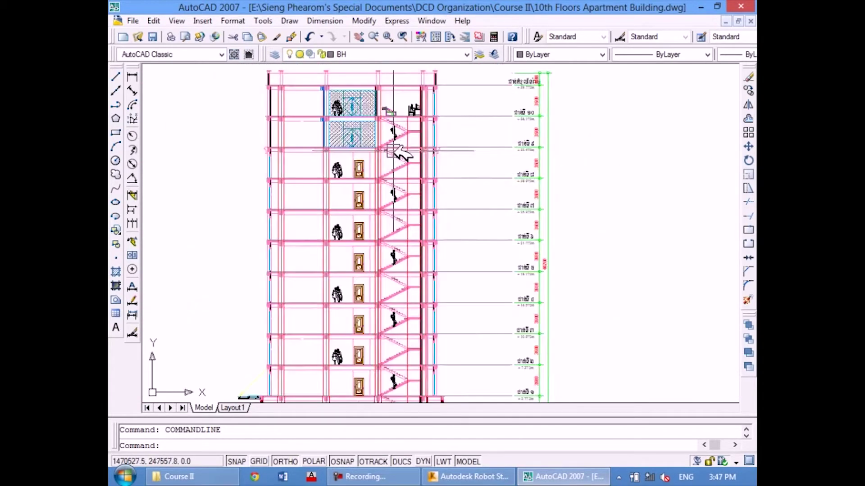
scroll(396, 148, down, 2)
scroll(391, 156, up, 1)
scroll(407, 166, up, 1)
scroll(423, 189, up, 1)
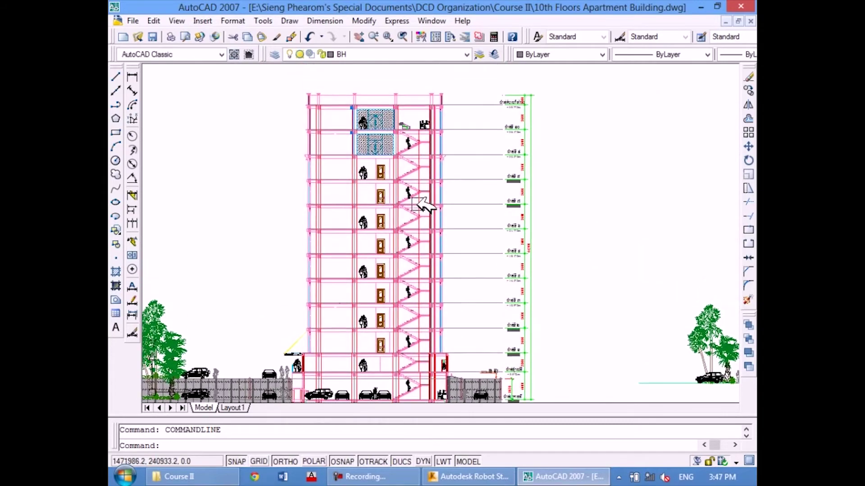
scroll(522, 344, up, 3)
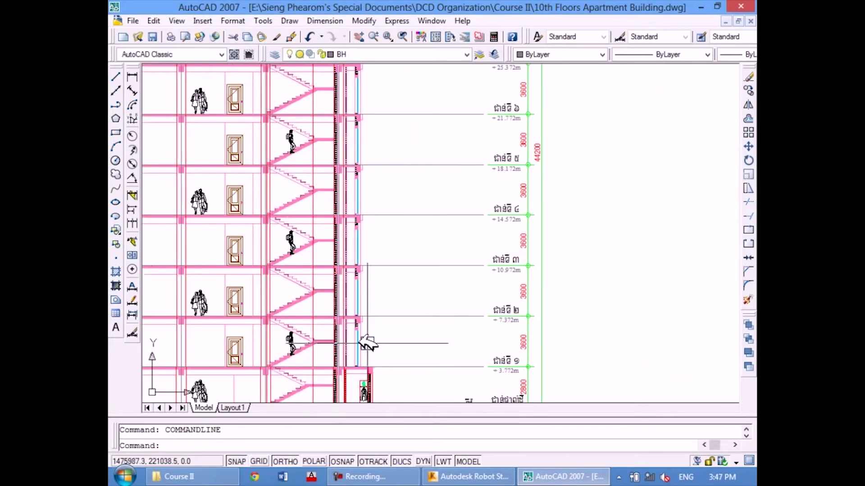
scroll(311, 339, down, 2)
Step: Pan the section to bring the upper floors and roof into view
middle_drag(311, 339, 343, 367)
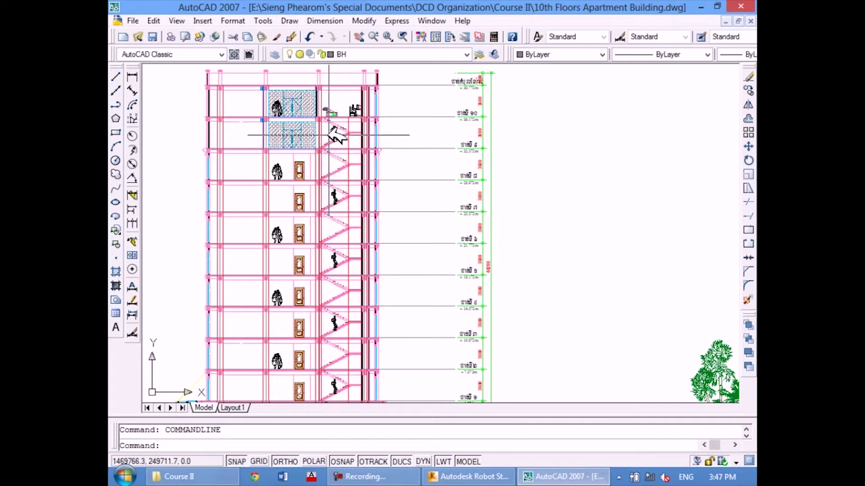
scroll(332, 135, up, 5)
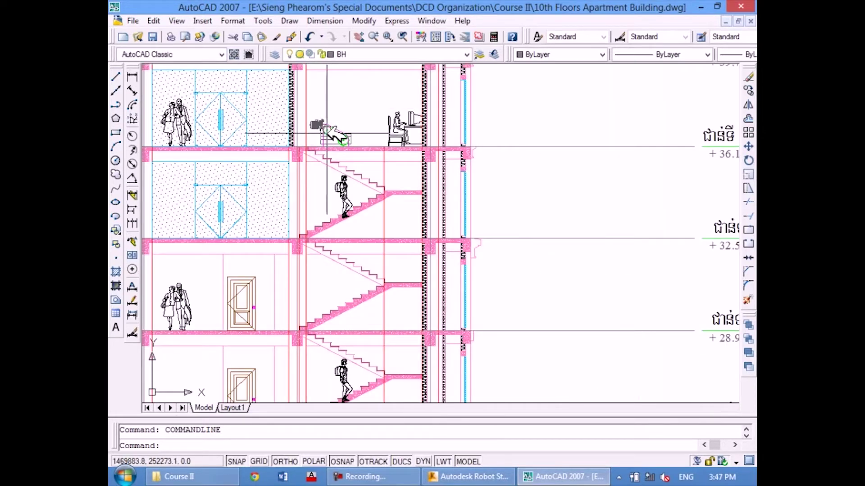
scroll(335, 174, down, 5)
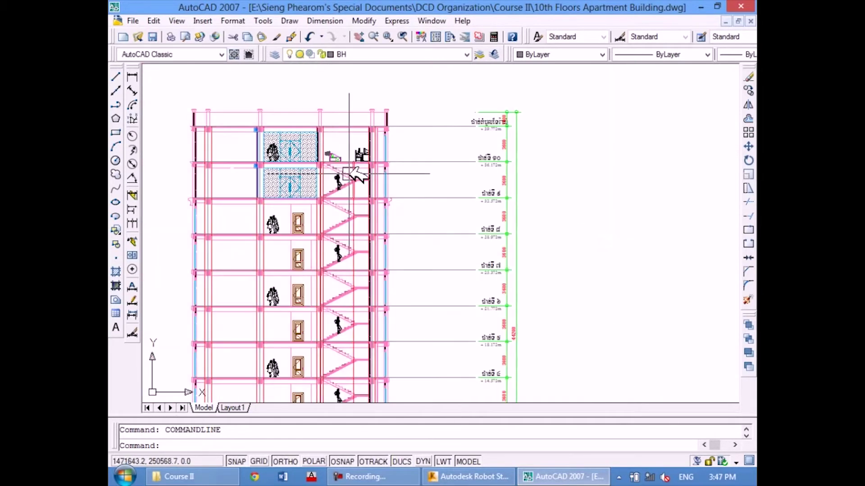
scroll(337, 175, down, 3)
scroll(398, 176, up, 1)
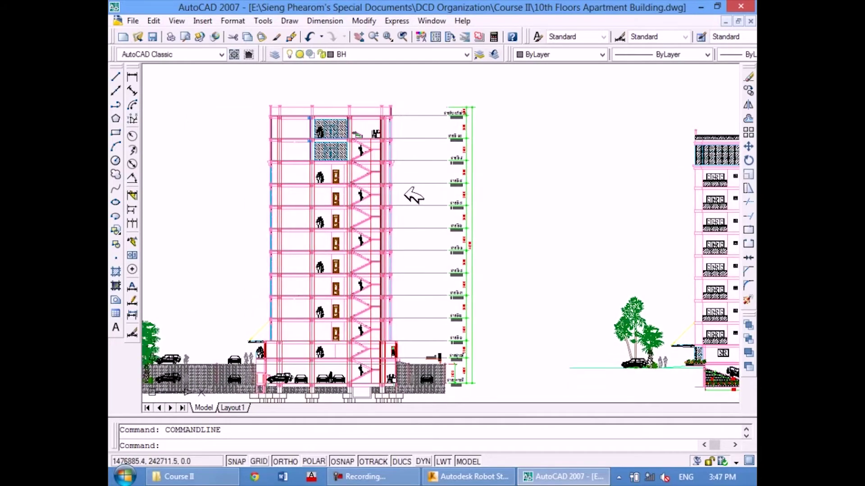
middle_drag(411, 193, 422, 182)
Step: Return to Robot and orbit the wall core to a new viewing angle
click(484, 481)
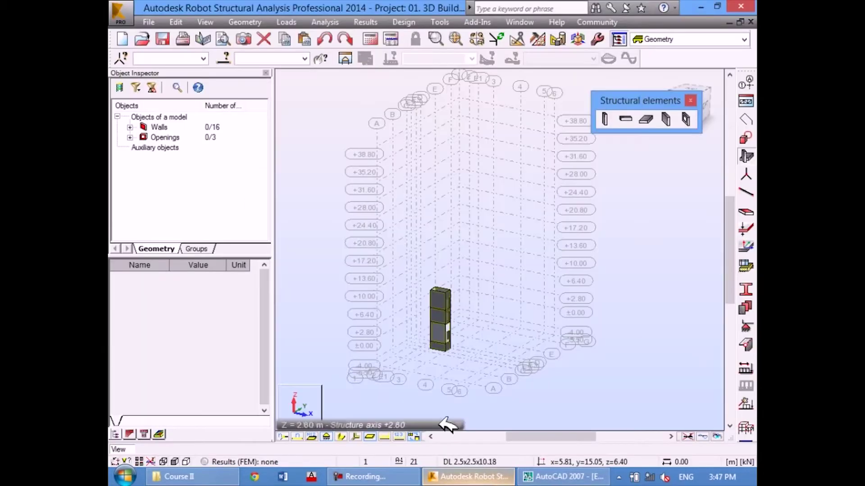
right_click(473, 231)
click(473, 277)
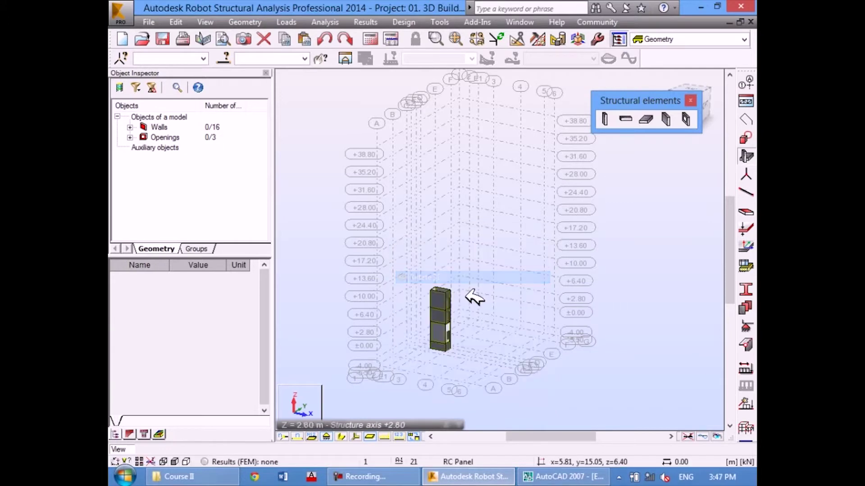
right_click(477, 155)
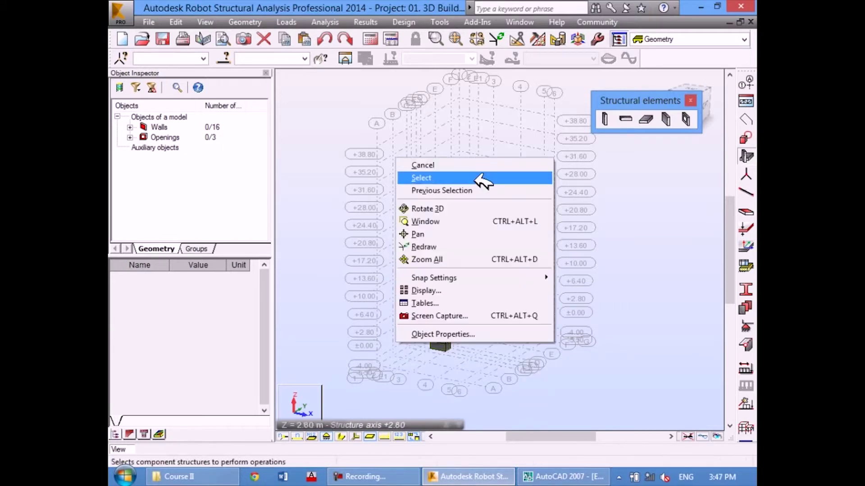
click(473, 208)
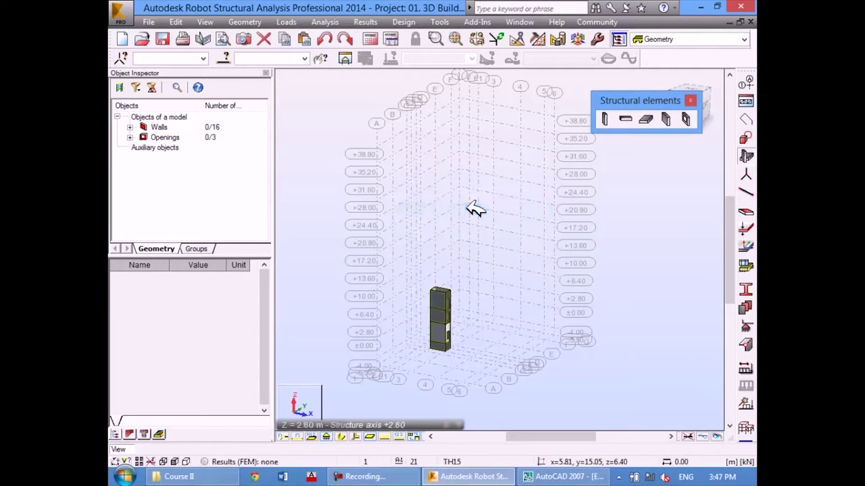
mouse_move(469, 228)
mouse_down()
mouse_move(481, 187)
mouse_move(468, 204)
mouse_up()
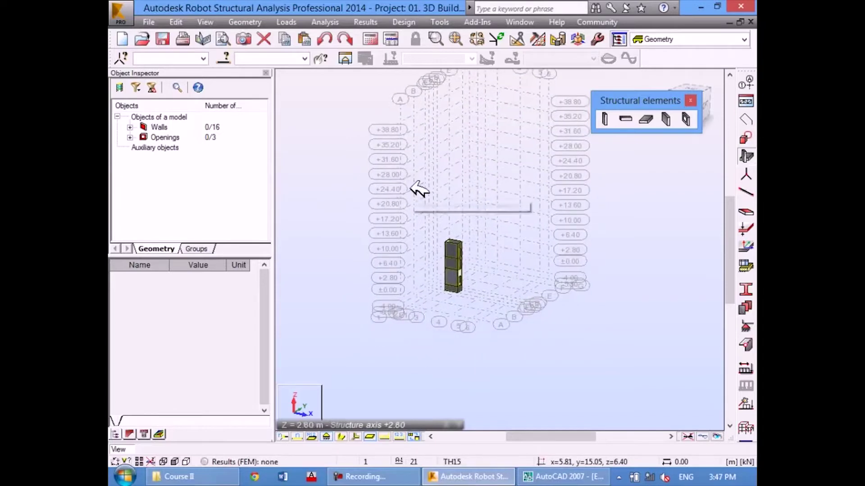
Step: Reframe the wall stack and window-select the top storey's four walls and opening
scroll(433, 191, down, 2)
scroll(439, 205, down, 2)
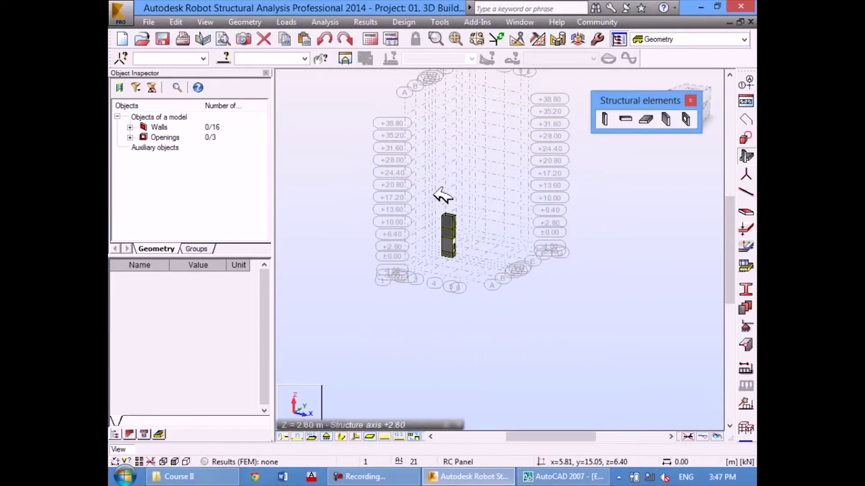
scroll(451, 216, up, 2)
scroll(455, 232, up, 2)
scroll(448, 225, up, 2)
scroll(492, 183, up, 2)
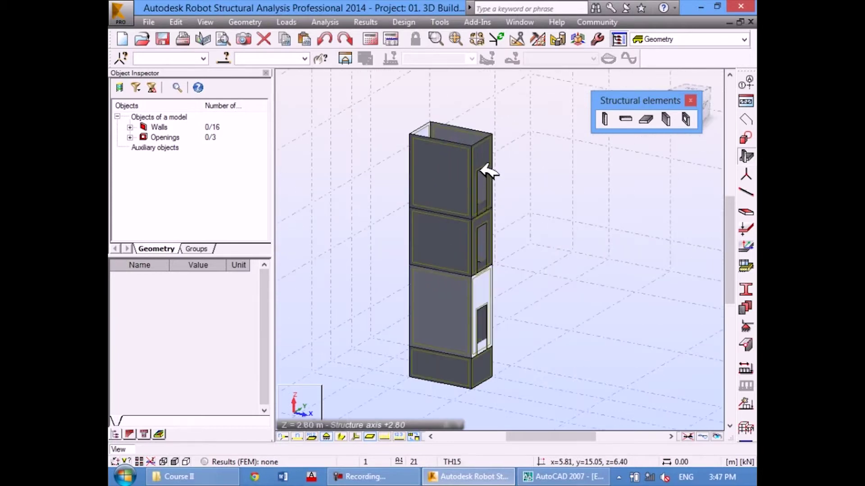
middle_drag(487, 171, 479, 192)
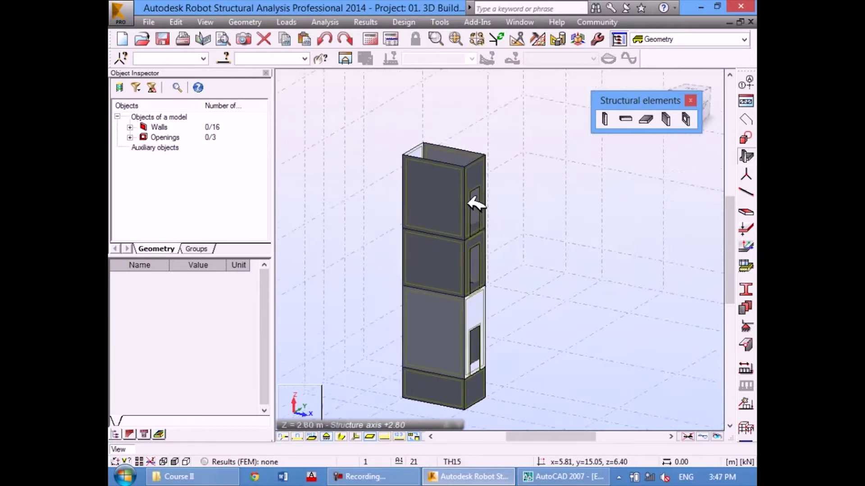
right_click(526, 133)
click(524, 151)
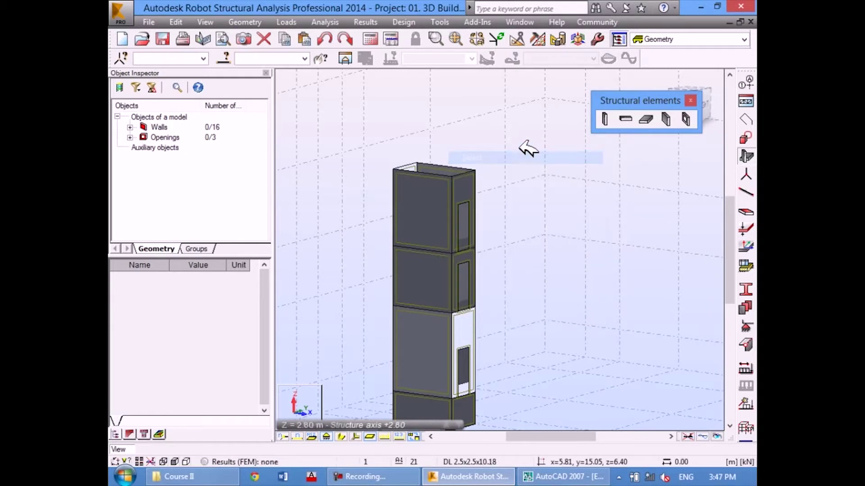
drag(542, 127, 346, 215)
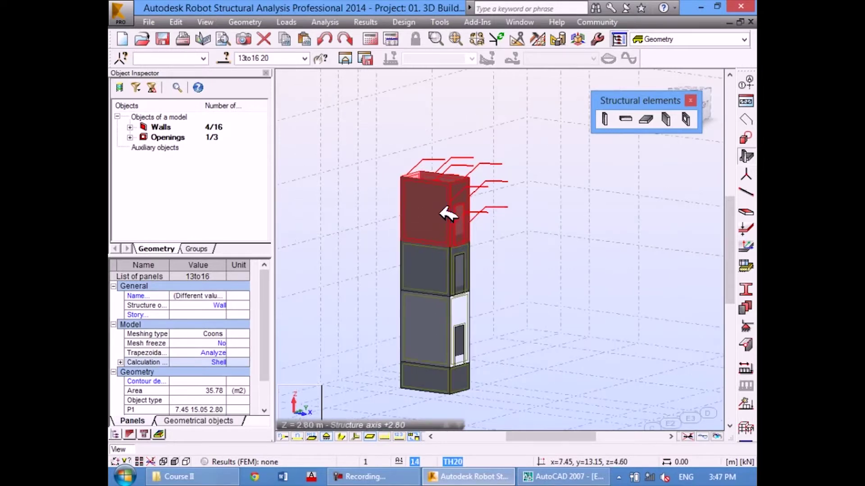
Step: Adjust the view and window-select the top-storey walls again
scroll(522, 230, down, 1)
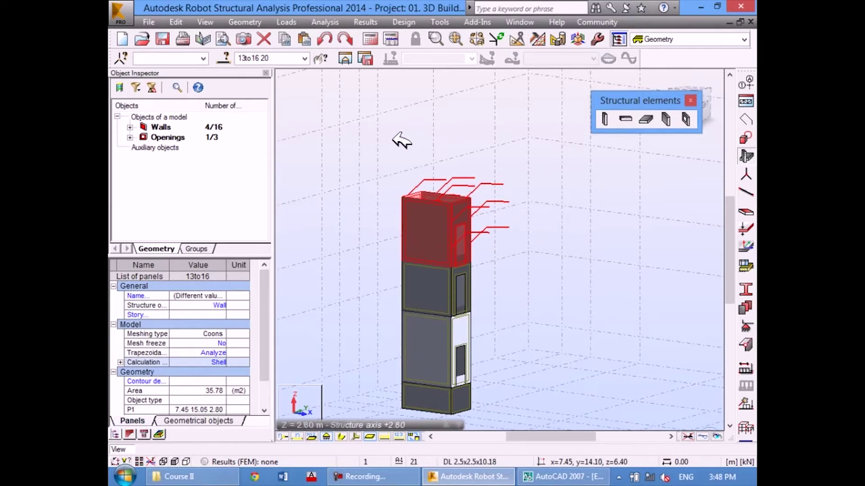
scroll(401, 138, down, 1)
mouse_move(480, 179)
shift+middle_down()
mouse_move(491, 208)
mouse_move(479, 180)
mouse_move(493, 169)
shift+middle_up()
right_click(446, 110)
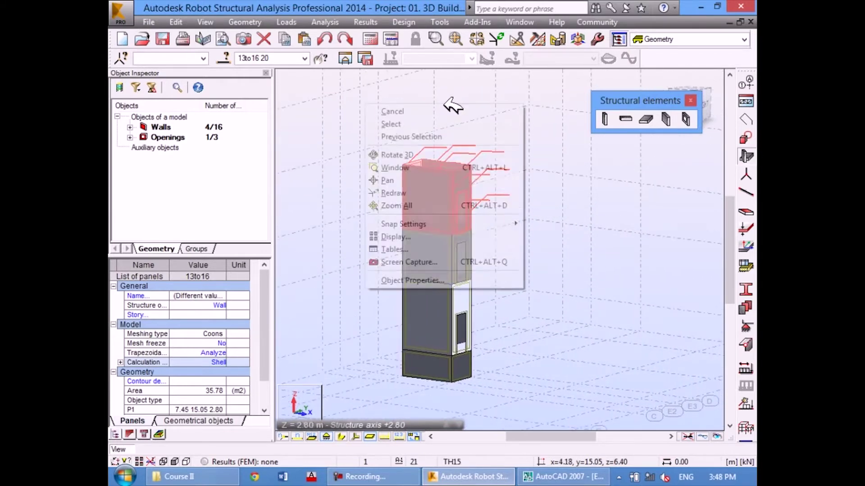
click(440, 124)
drag(530, 119, 347, 204)
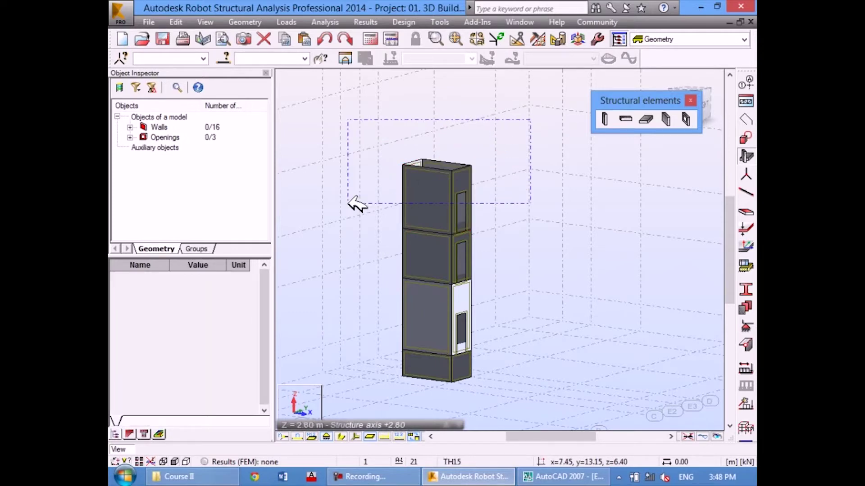
drag(349, 204, 339, 204)
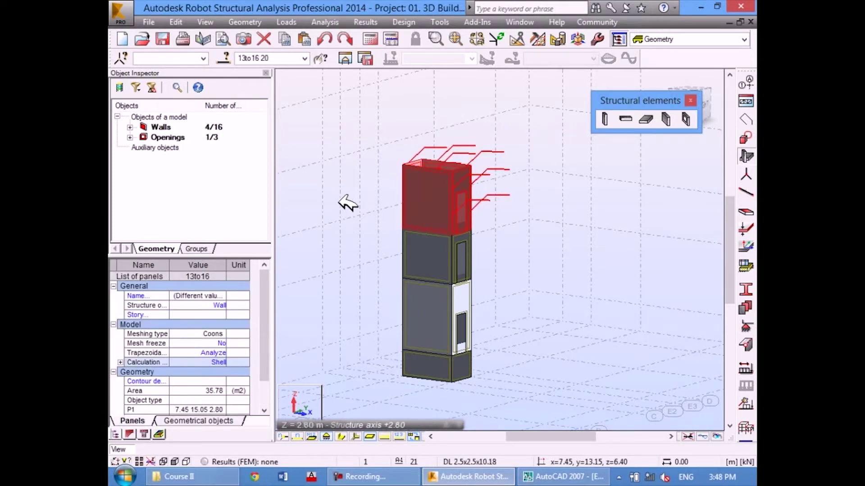
scroll(358, 185, down, 2)
scroll(376, 191, down, 1)
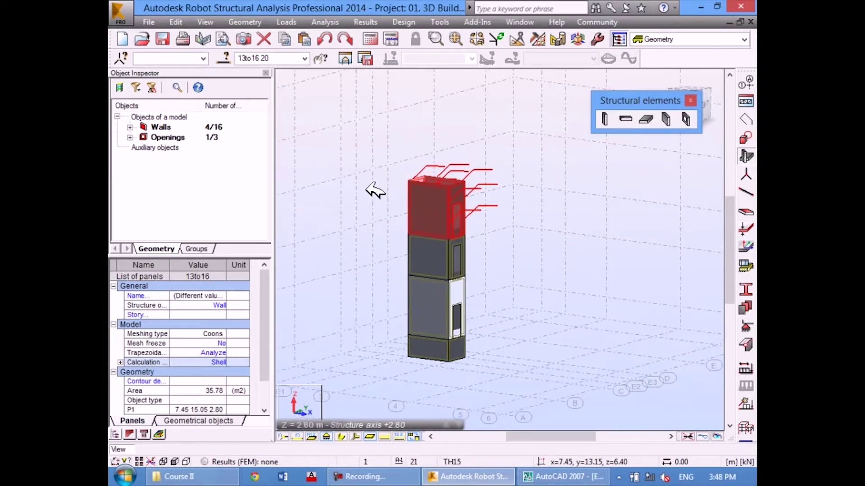
click(361, 174)
drag(358, 144, 518, 230)
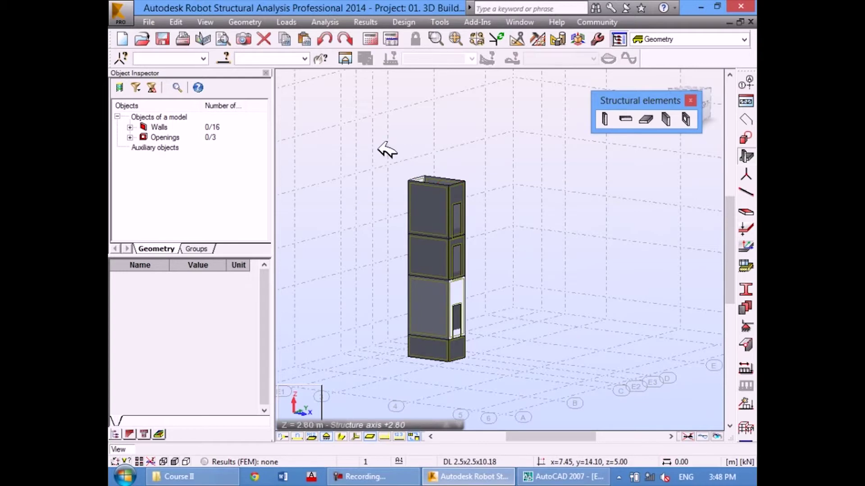
Step: Reframe the tower top and reselect only the top-storey walls 13–16
middle_drag(386, 149, 409, 133)
scroll(405, 135, up, 1)
scroll(392, 139, up, 1)
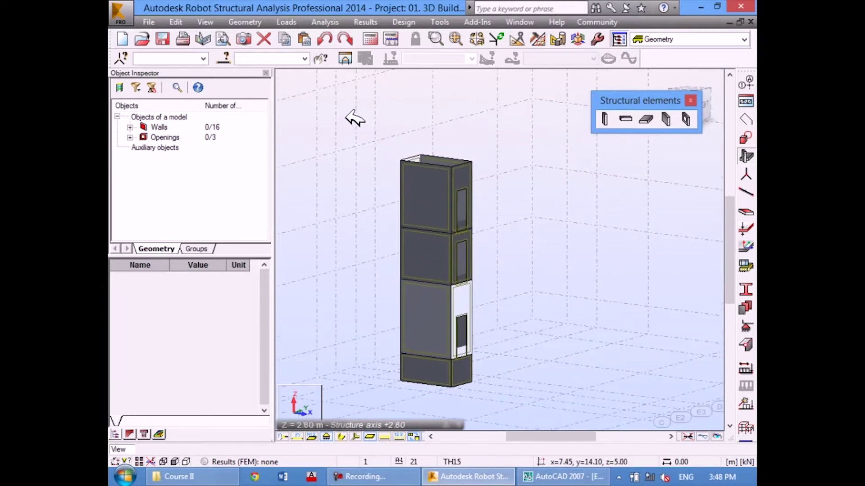
drag(328, 116, 558, 208)
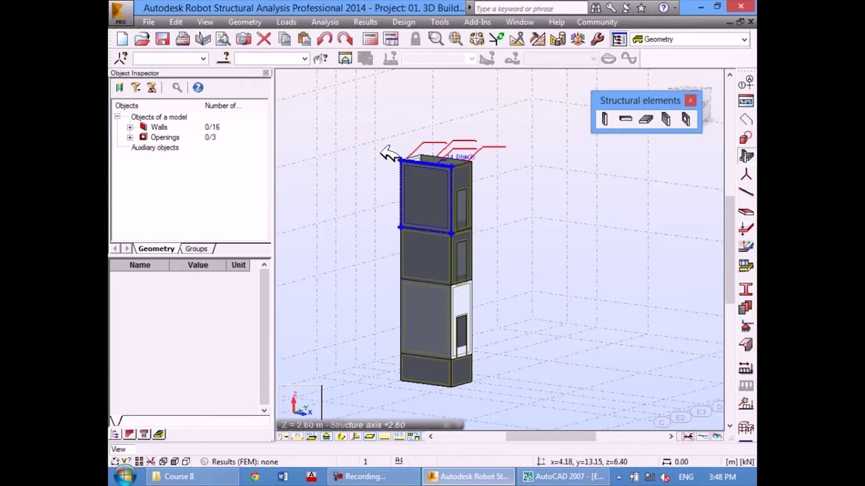
drag(355, 123, 518, 246)
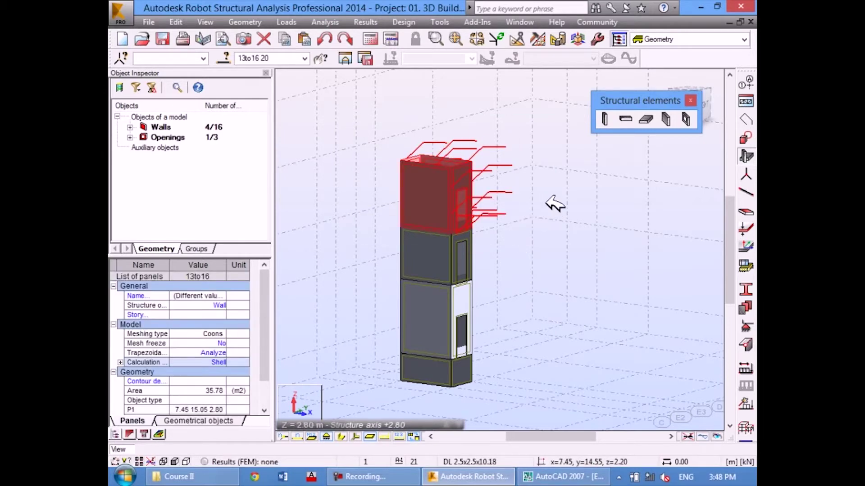
click(555, 203)
drag(518, 123, 395, 179)
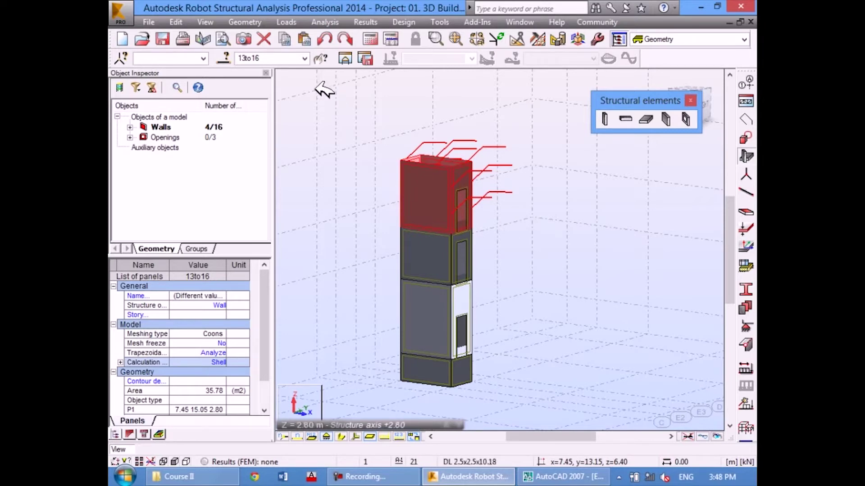
Step: Restore the top-storey selection with undo and bring up the Edit move/copy commands
middle_drag(364, 136, 357, 142)
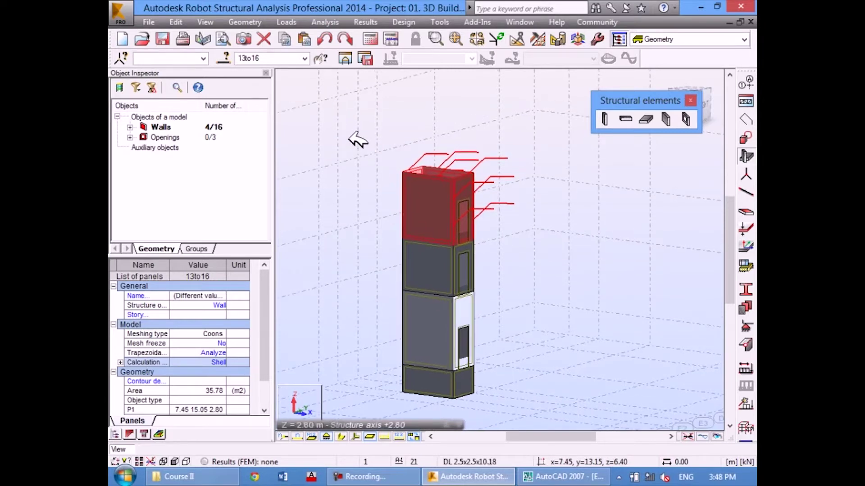
key(Escape)
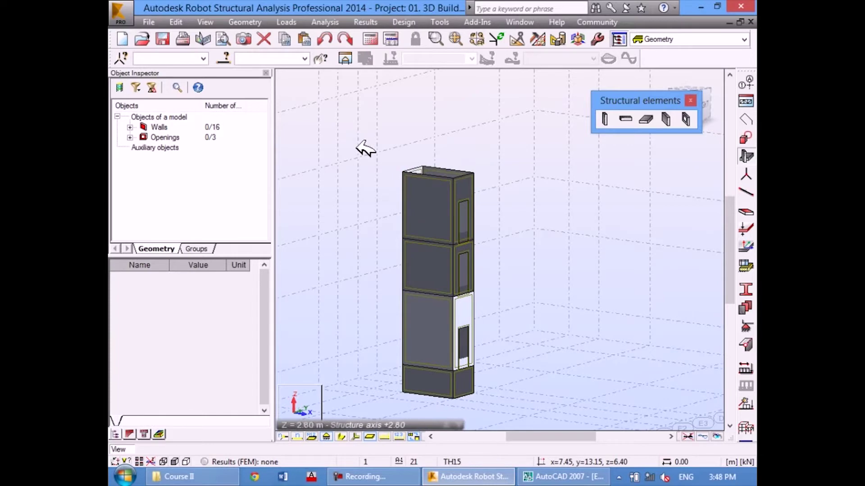
key(ctrl+z)
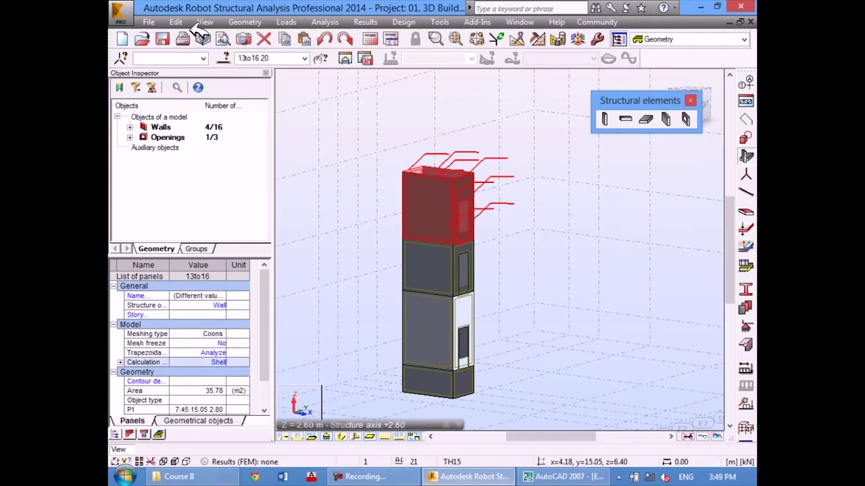
click(177, 22)
mouse_move(185, 181)
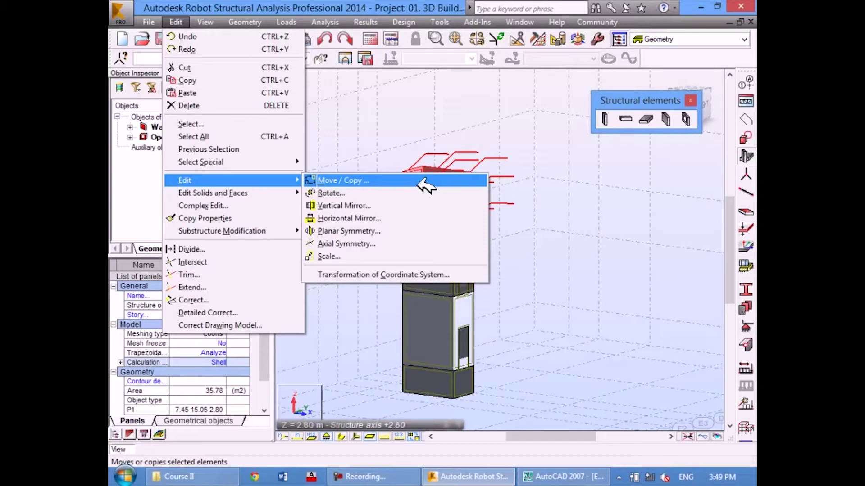
Step: Bring up the Translation dialog and move it clear of the core view
click(419, 180)
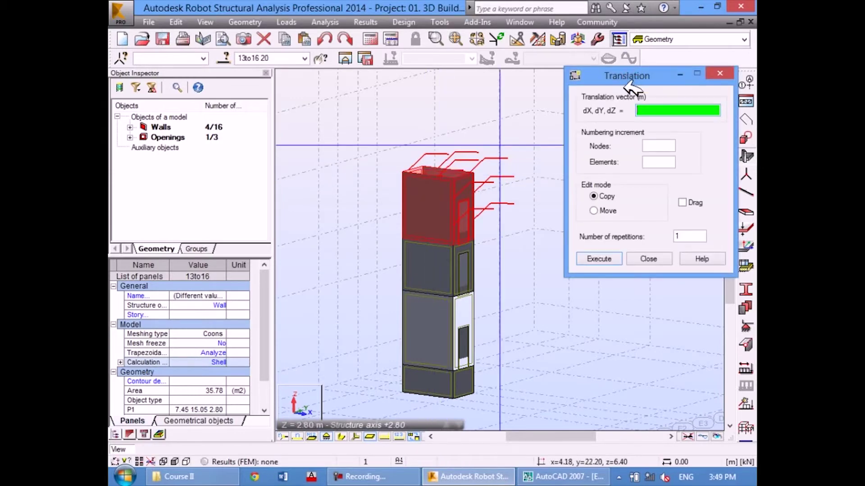
drag(631, 86, 627, 118)
middle_drag(487, 116, 440, 164)
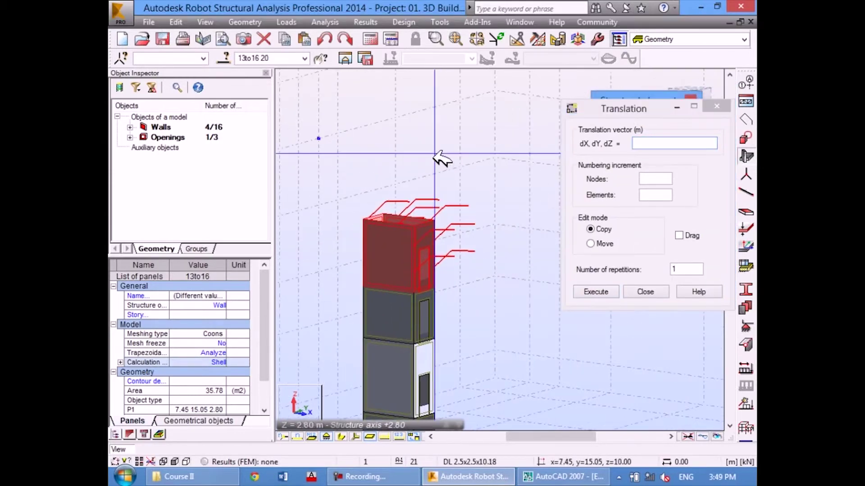
scroll(439, 158, down, 2)
scroll(442, 180, down, 2)
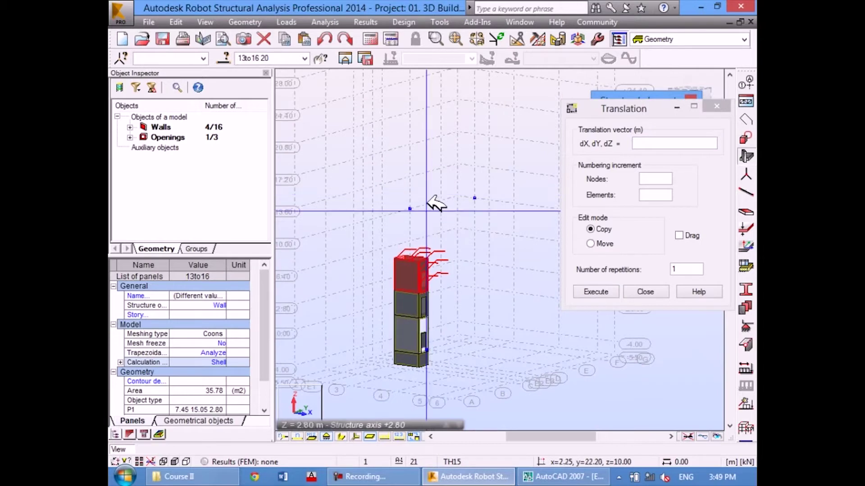
scroll(439, 196, down, 2)
scroll(446, 214, up, 1)
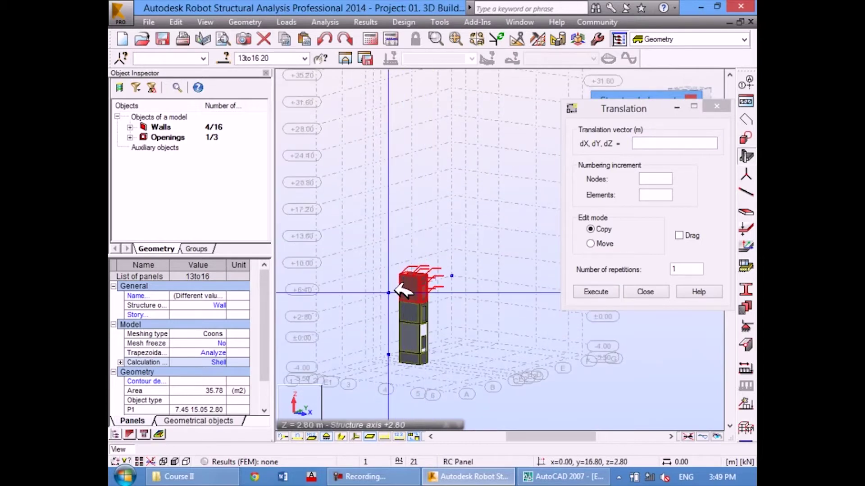
scroll(420, 288, up, 1)
scroll(420, 298, up, 1)
scroll(422, 234, up, 1)
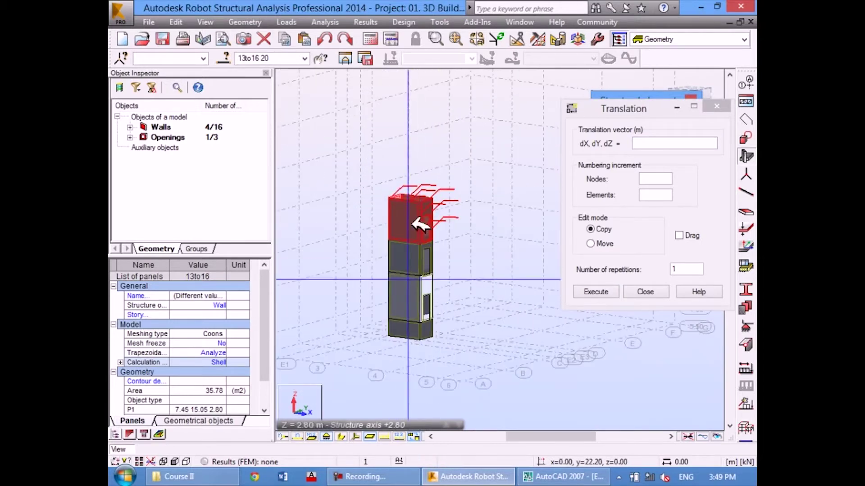
scroll(419, 230, down, 1)
scroll(411, 235, up, 1)
scroll(414, 227, up, 1)
scroll(406, 218, up, 1)
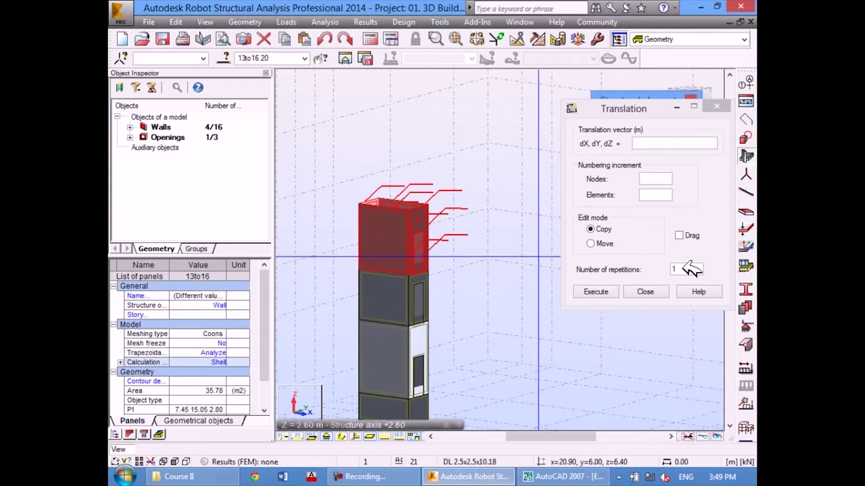
Step: Set the translation vector to 0.00, 0.00, 3.60 in Copy mode with 8 repetitions
drag(688, 269, 666, 266)
text(8)
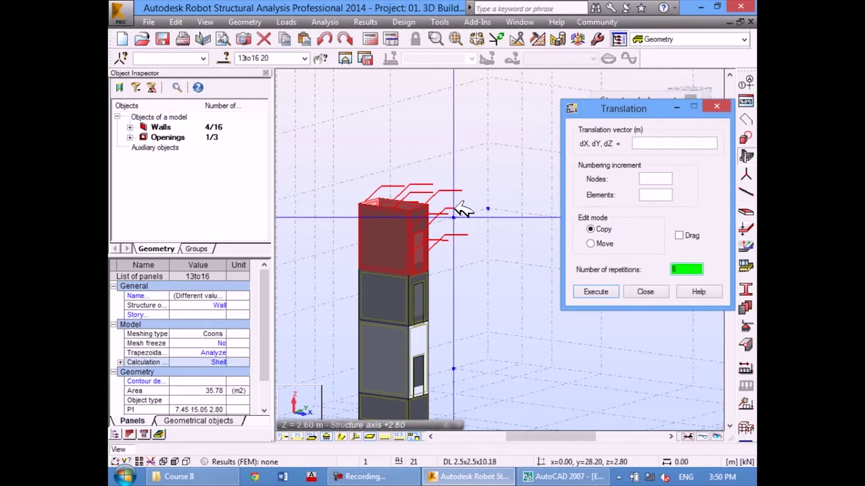
scroll(435, 206, up, 1)
scroll(403, 223, up, 1)
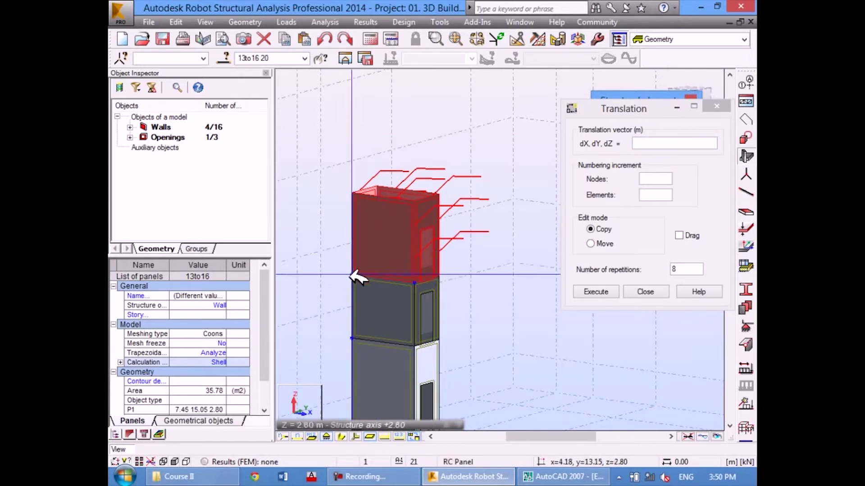
scroll(357, 276, up, 1)
scroll(354, 271, up, 2)
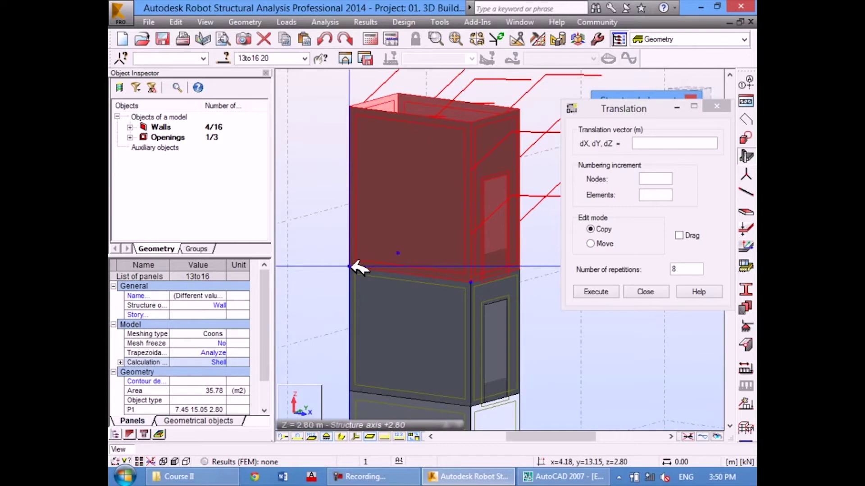
click(357, 267)
scroll(354, 268, down, 2)
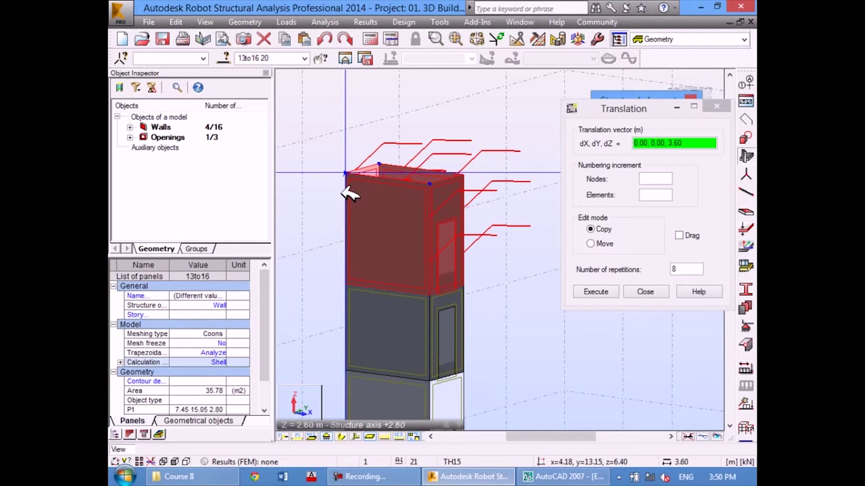
key(Return)
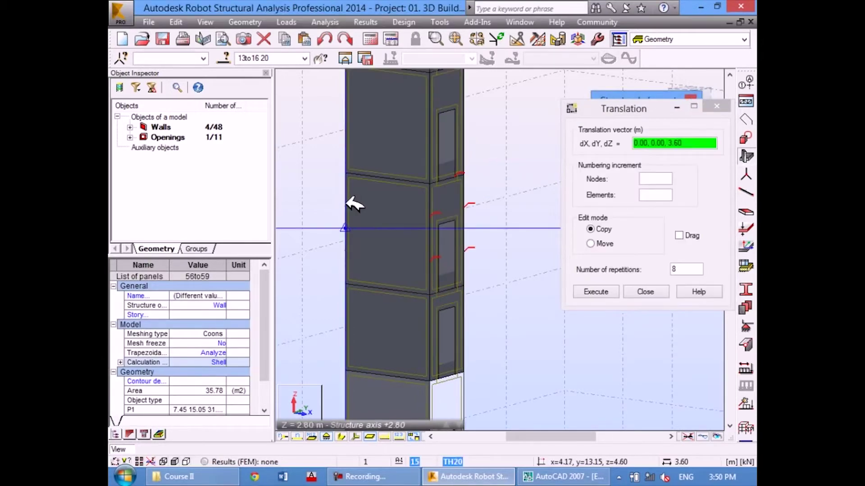
scroll(361, 216, down, 1)
scroll(383, 245, down, 2)
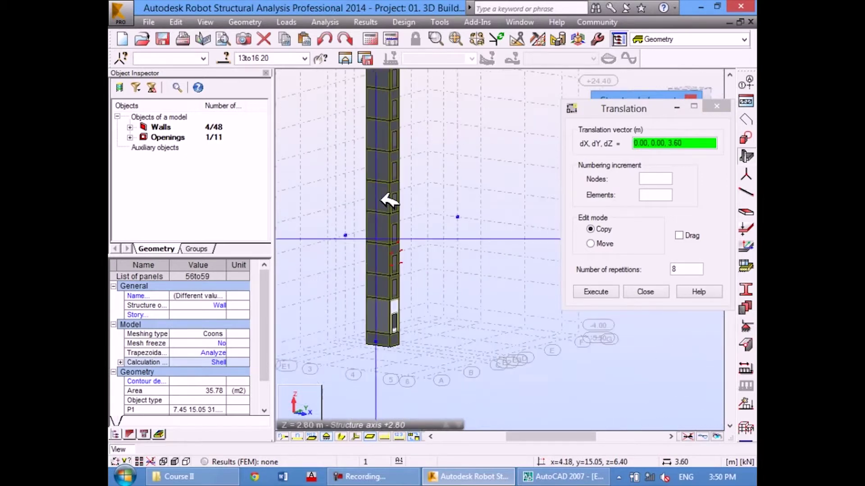
scroll(386, 198, down, 2)
scroll(380, 289, up, 2)
scroll(401, 208, down, 1)
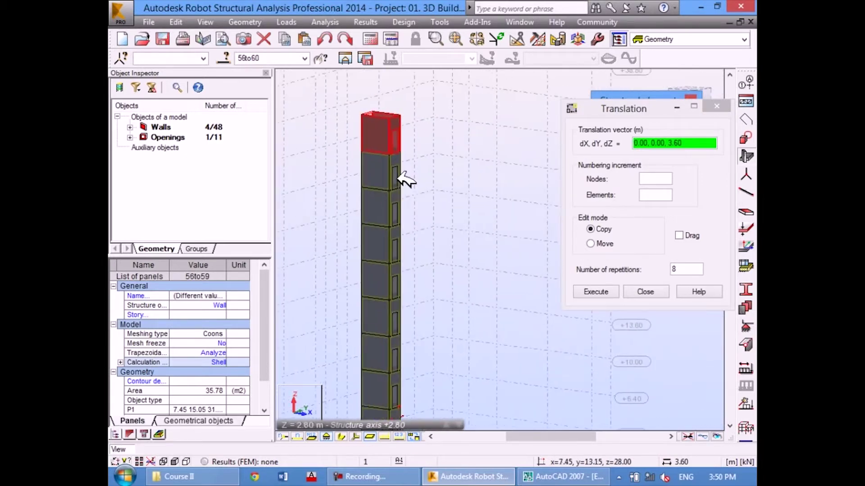
scroll(399, 270, down, 1)
scroll(406, 236, down, 1)
scroll(394, 281, up, 1)
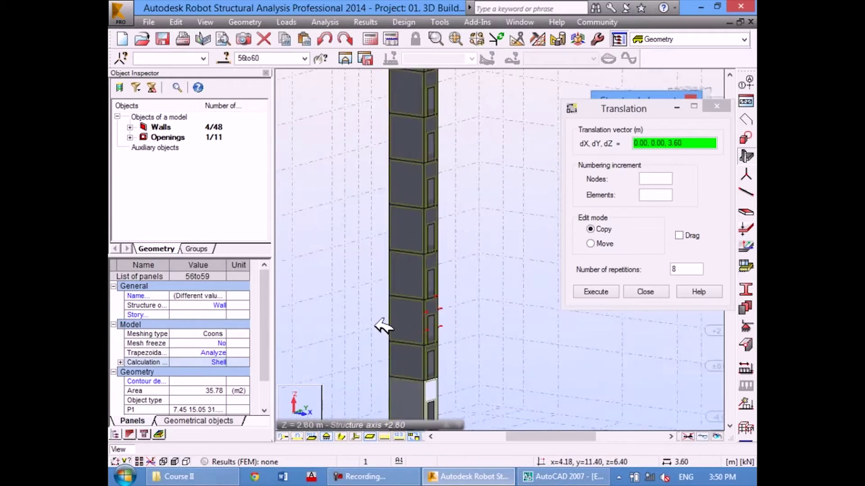
scroll(396, 336, up, 2)
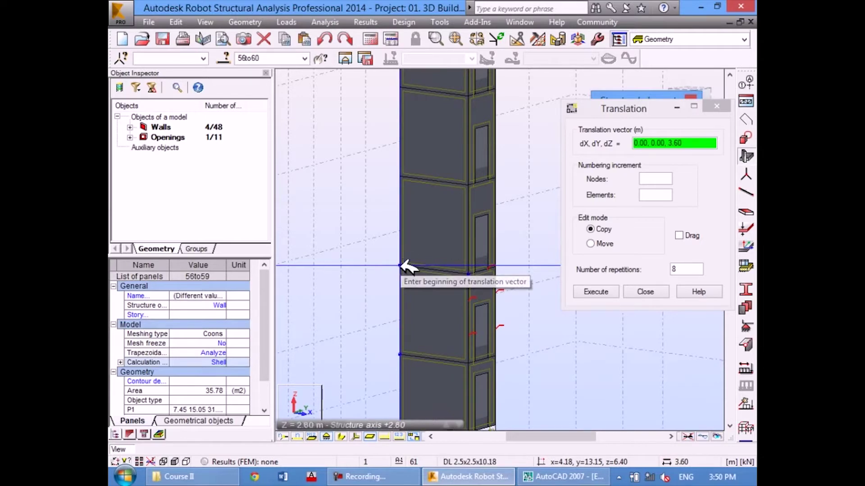
scroll(398, 256, down, 2)
scroll(396, 243, down, 2)
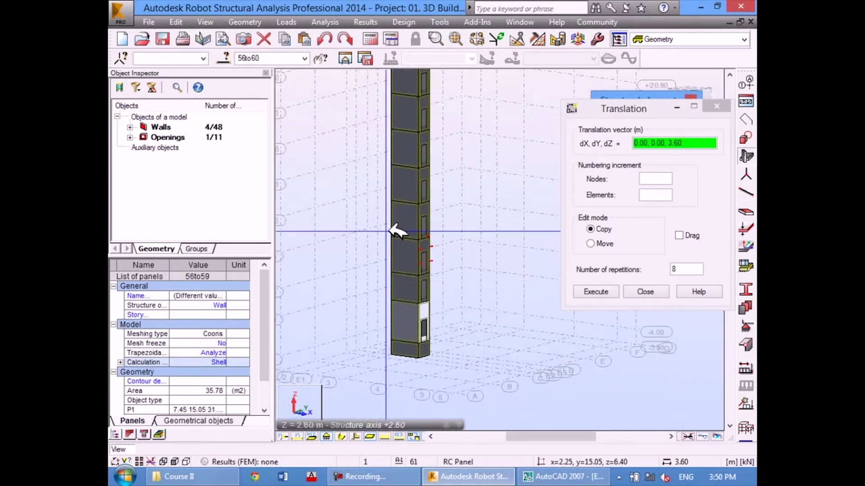
middle_drag(397, 241, 404, 246)
key(ctrl+z)
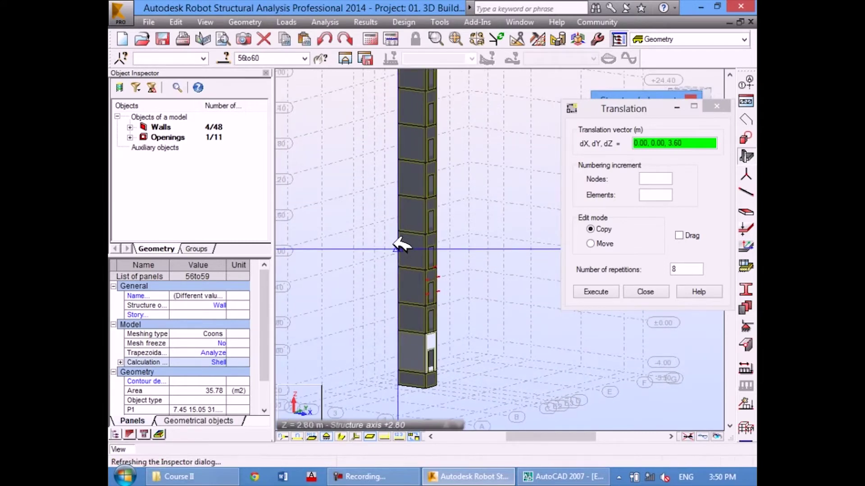
scroll(412, 248, up, 2)
scroll(423, 257, up, 2)
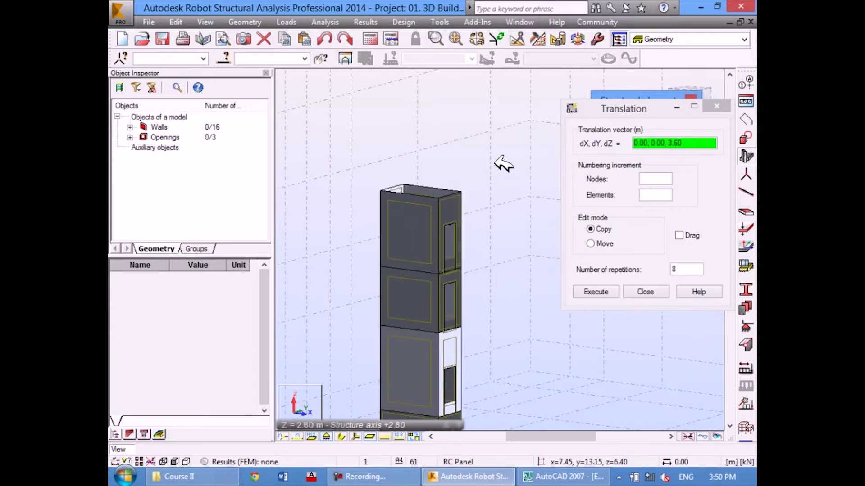
Step: Window-select top-storey walls 13–16 and focus the Translation vector field
drag(493, 149, 363, 236)
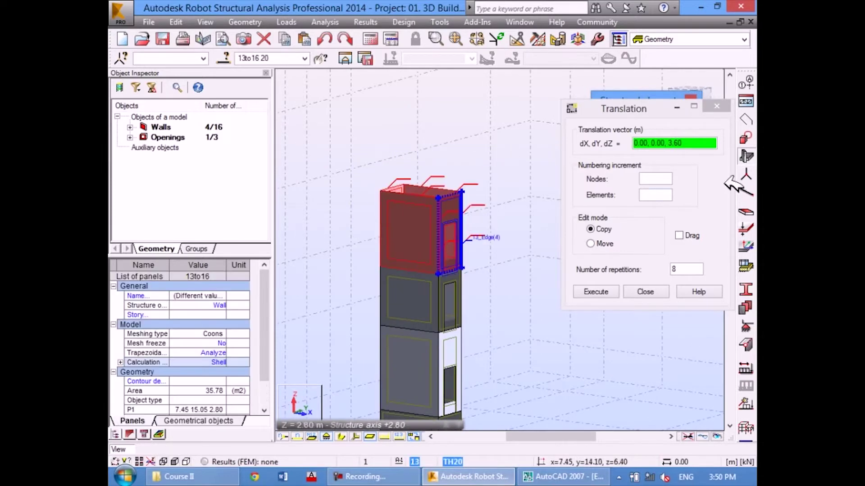
click(716, 142)
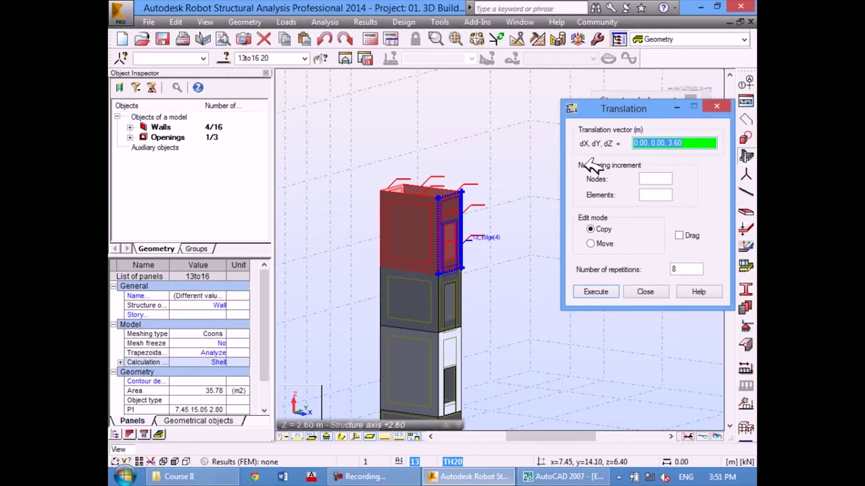
scroll(396, 232, up, 1)
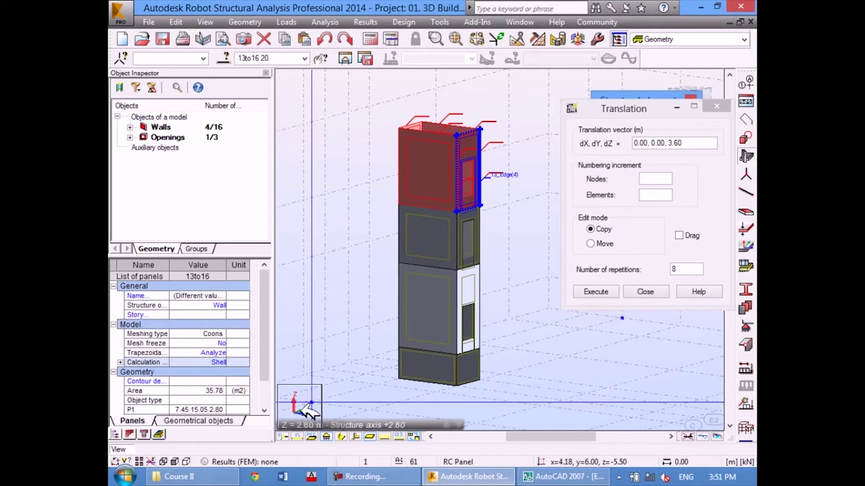
Step: Rotate to an angled 3D view, return to selection, and re-enter the vector 0,0,3.6
right_click(357, 254)
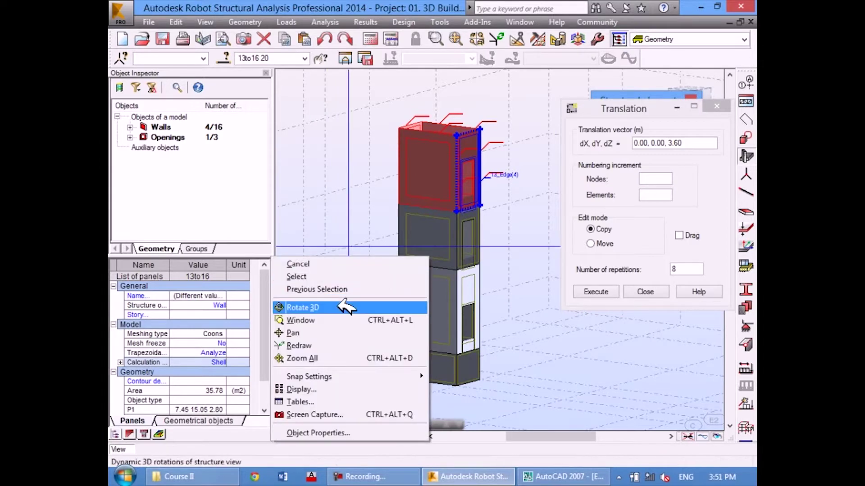
click(344, 306)
drag(385, 295, 377, 317)
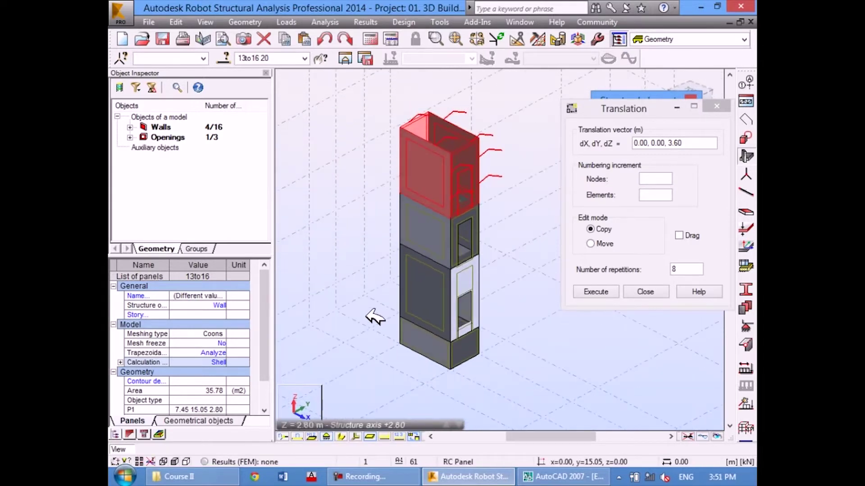
right_click(355, 219)
click(353, 234)
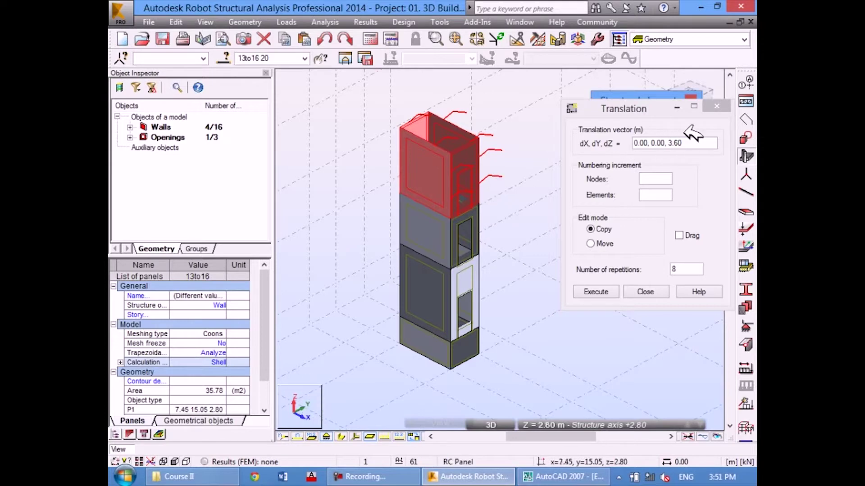
click(699, 144)
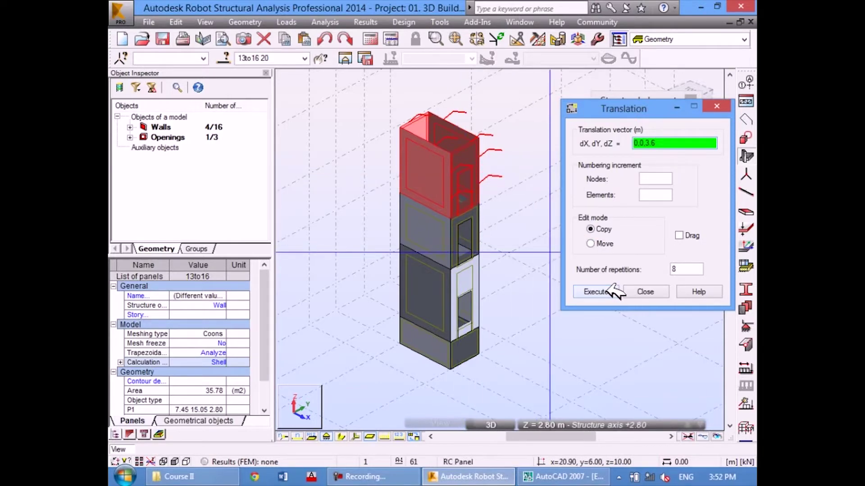
Step: Execute the translation, stacking eight copies of the top storey into a 48-wall core
click(612, 289)
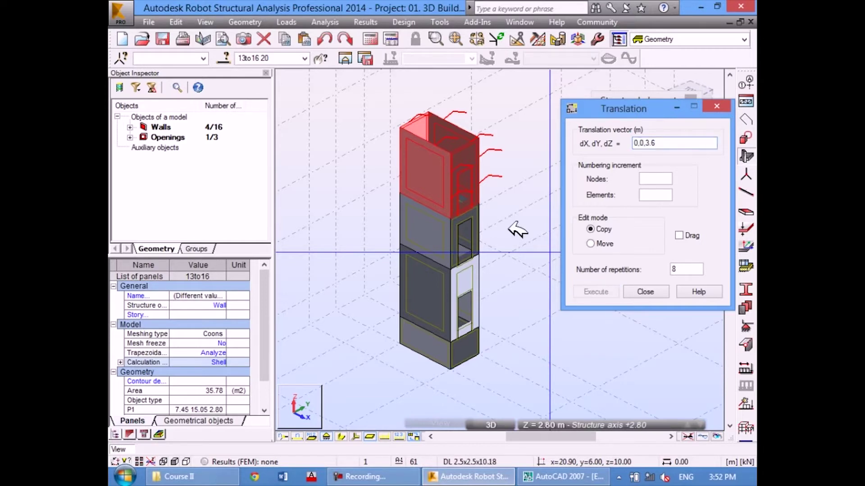
scroll(460, 270, down, 2)
scroll(457, 257, down, 2)
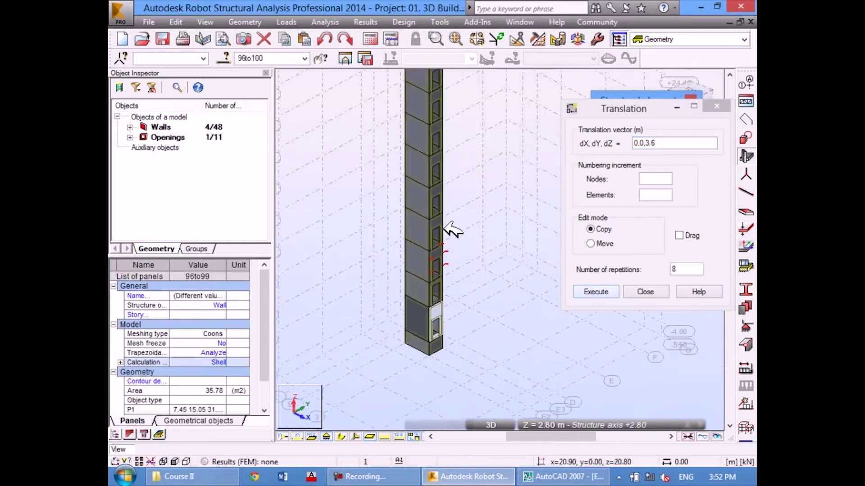
scroll(461, 207, down, 2)
scroll(457, 194, up, 1)
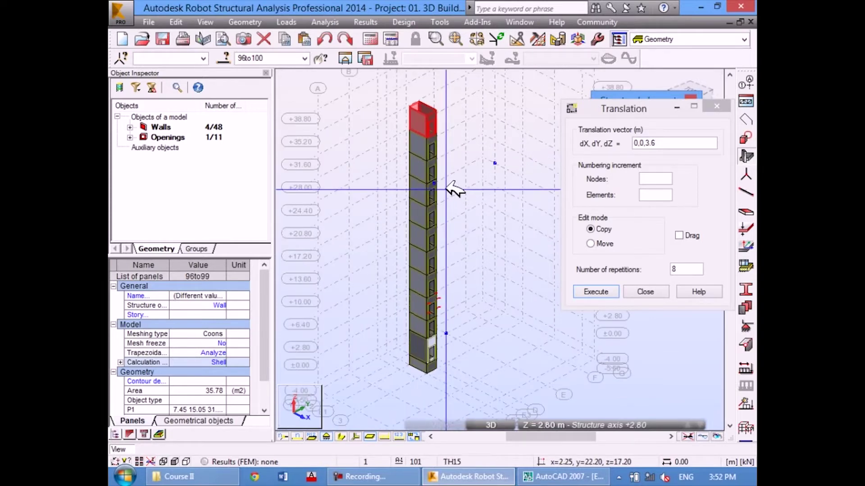
middle_drag(493, 166, 490, 182)
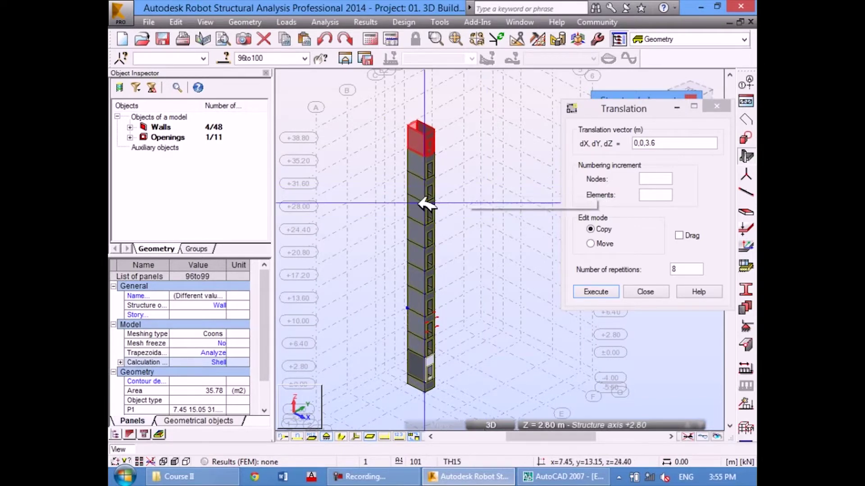
Step: Close the Translation dialog, frame the core's top, and switch to the AutoCAD section drawing
click(618, 108)
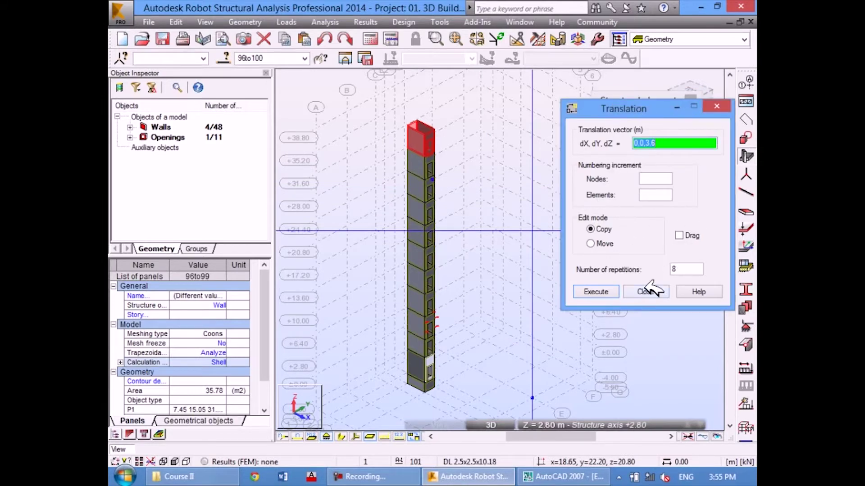
click(652, 292)
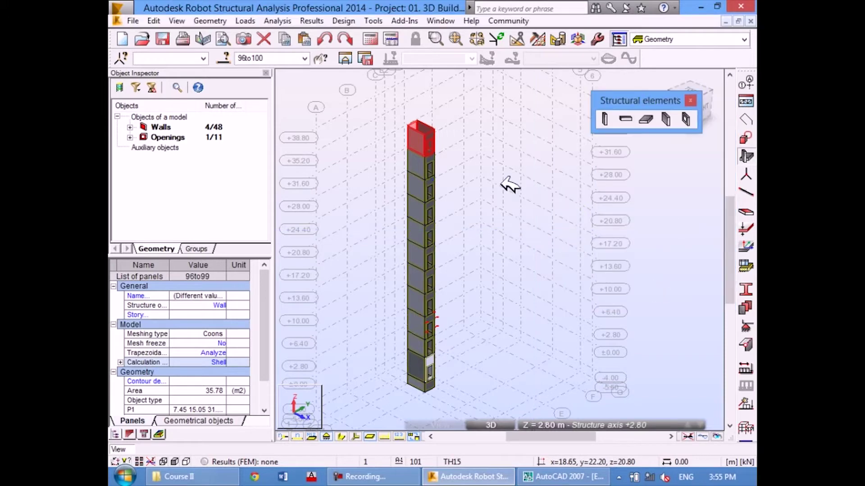
scroll(444, 134, up, 1)
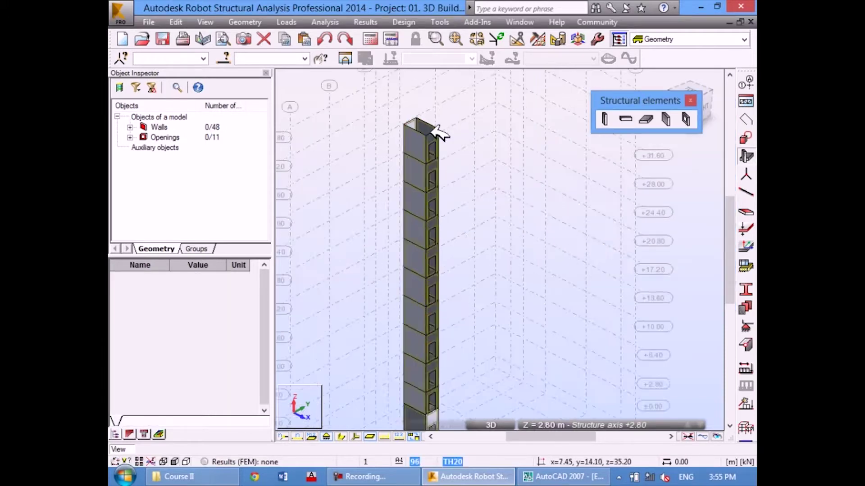
scroll(439, 132, up, 2)
scroll(417, 112, up, 2)
middle_drag(417, 114, 453, 180)
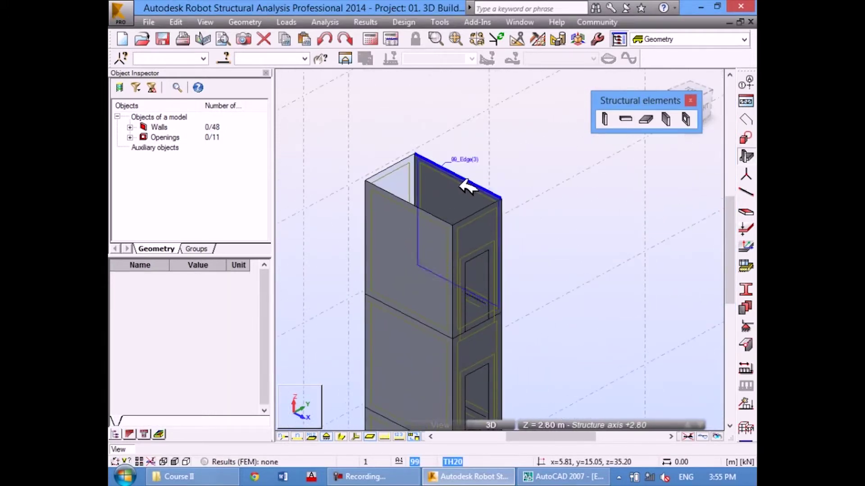
click(558, 474)
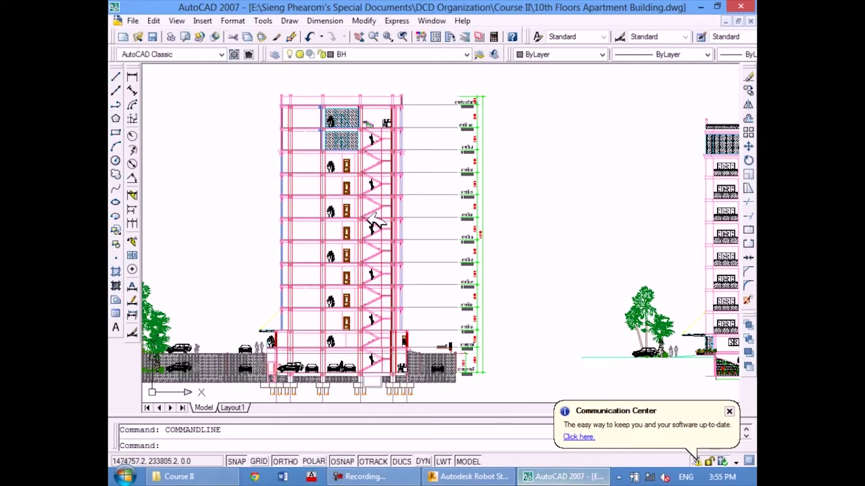
Step: Zoom in on the stair flight of the AutoCAD building section
scroll(338, 124, up, 2)
scroll(397, 126, up, 2)
scroll(394, 129, up, 1)
scroll(405, 144, up, 1)
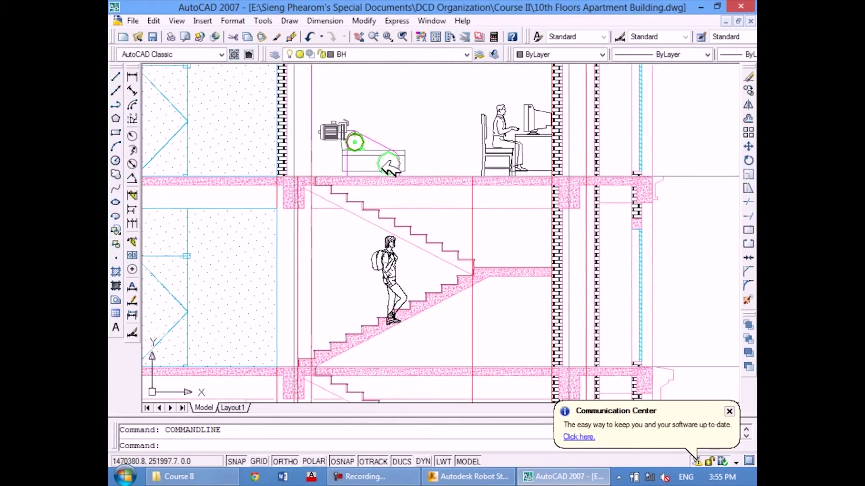
scroll(419, 162, up, 1)
scroll(428, 178, up, 1)
middle_drag(428, 177, 432, 186)
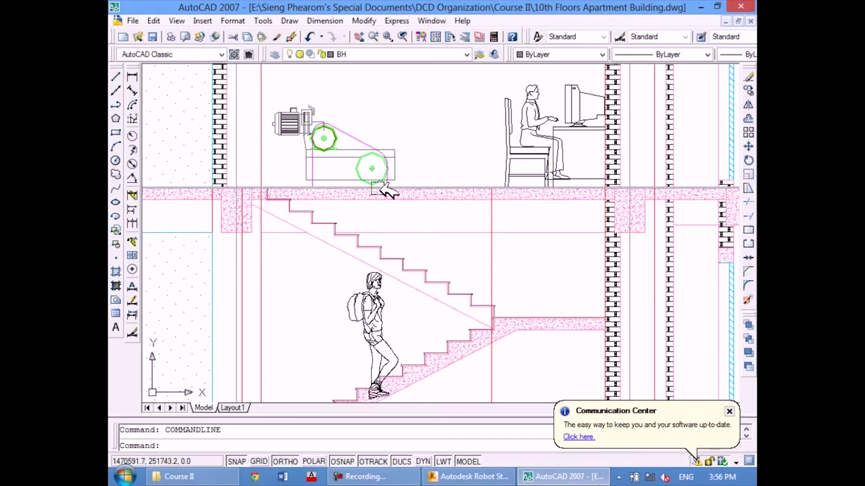
Step: Pan and zoom onto the motor-and-pulley machinery above the stairs
scroll(396, 198, down, 2)
middle_drag(399, 201, 398, 210)
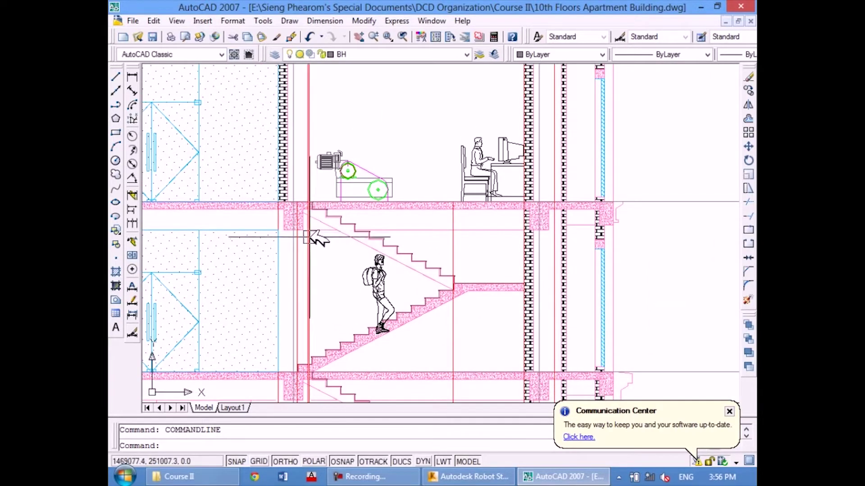
scroll(283, 214, down, 5)
scroll(324, 207, down, 2)
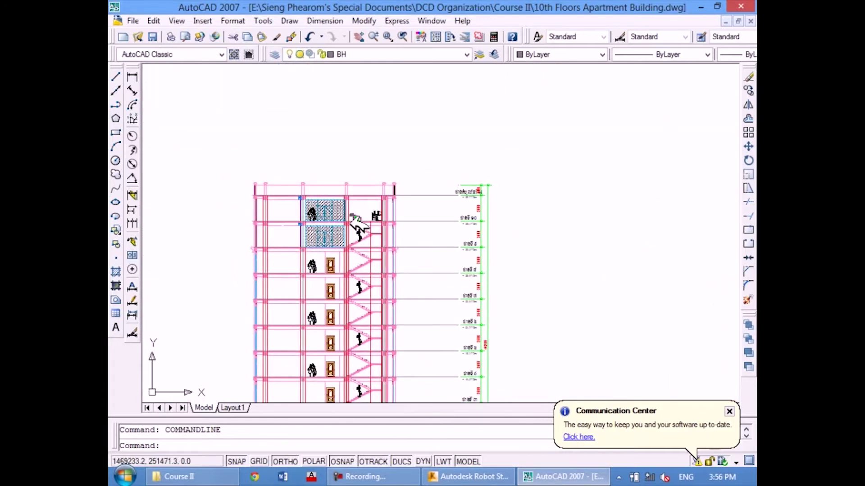
scroll(358, 225, up, 2)
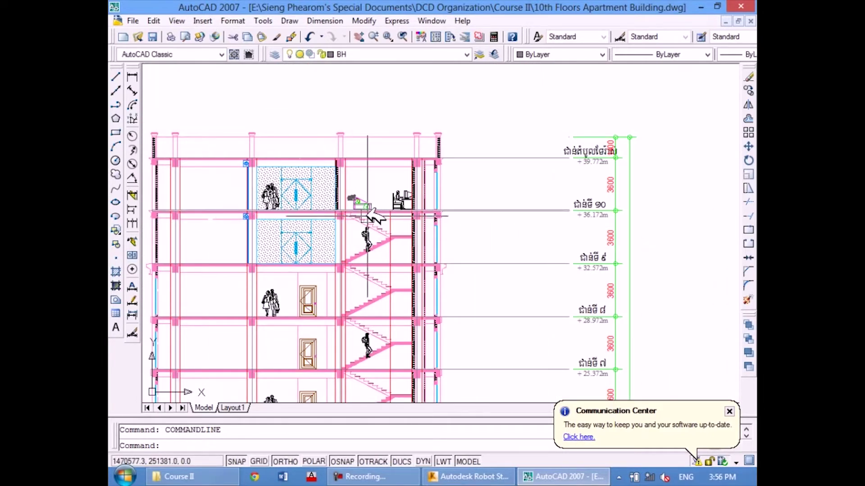
scroll(372, 216, up, 5)
middle_drag(367, 217, 366, 232)
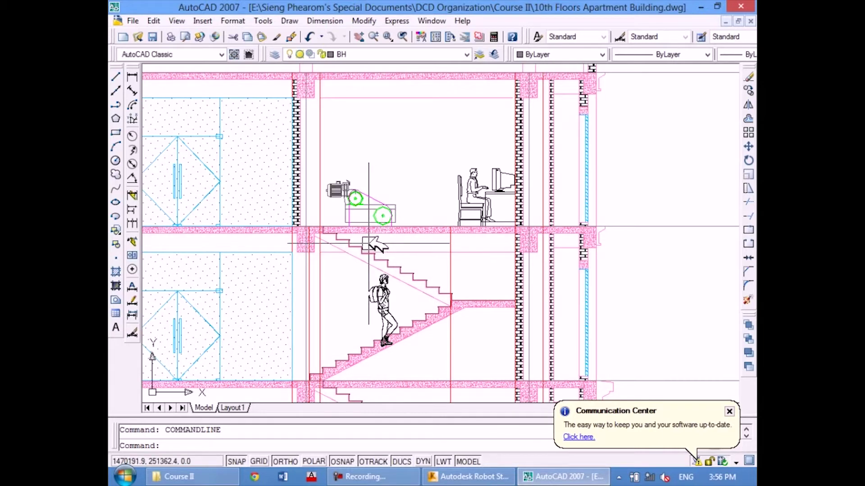
scroll(338, 241, up, 2)
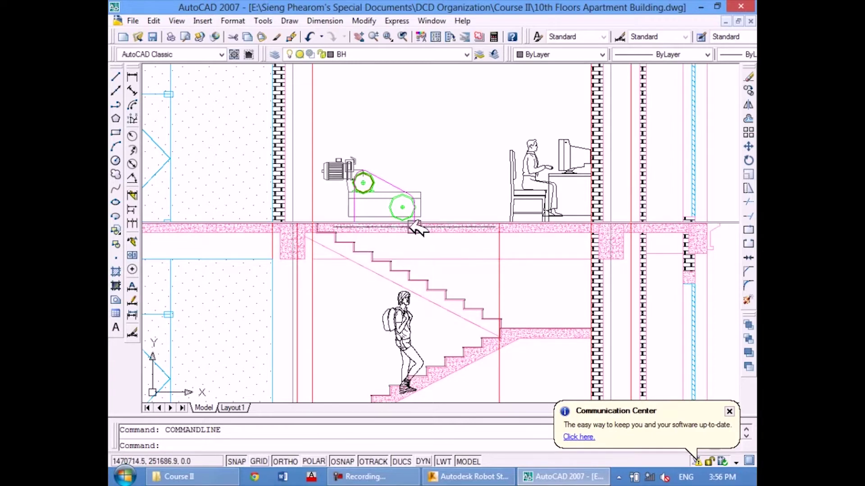
scroll(345, 229, up, 2)
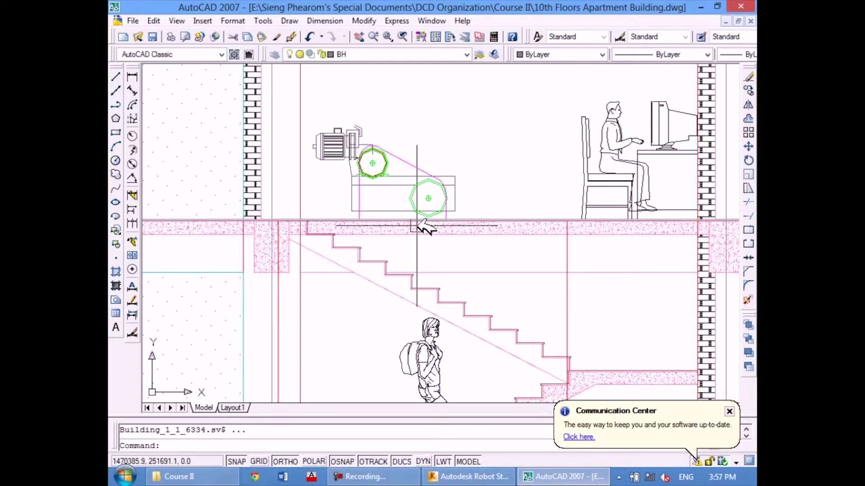
Step: Select the floor slab beneath the machinery, re-zoom, and return to Robot
click(418, 227)
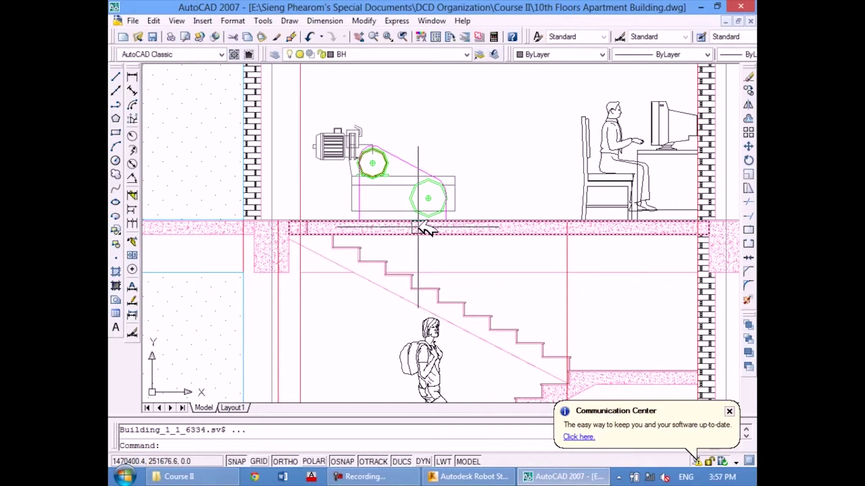
scroll(424, 229, down, 3)
scroll(432, 228, down, 2)
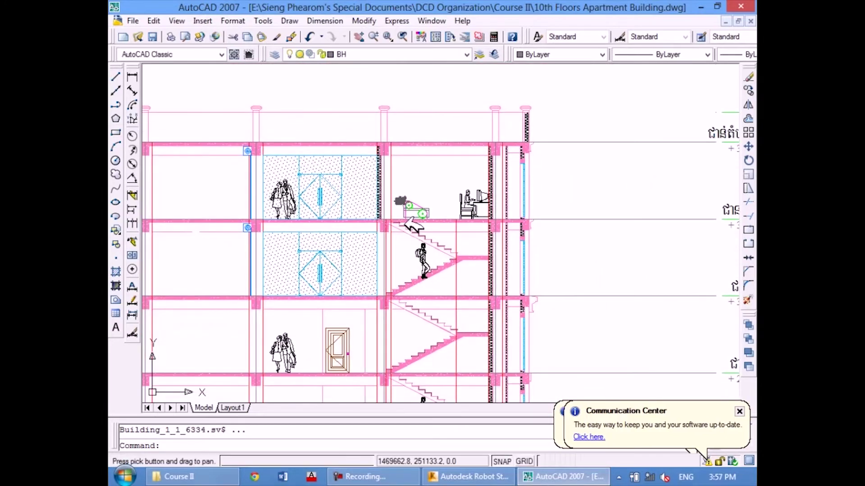
scroll(469, 223, up, 2)
scroll(450, 235, up, 1)
scroll(419, 247, up, 1)
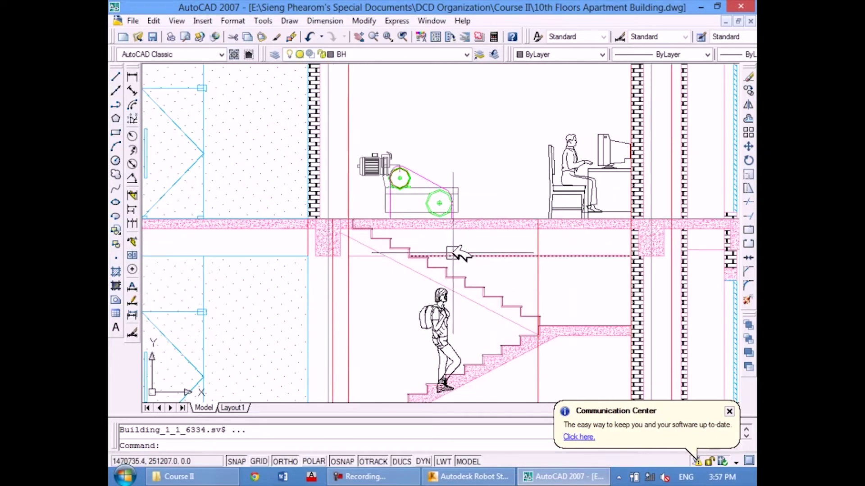
click(477, 476)
Step: Zoom the Robot 3D view of the elevator core and open the Geometry menu
scroll(412, 173, up, 2)
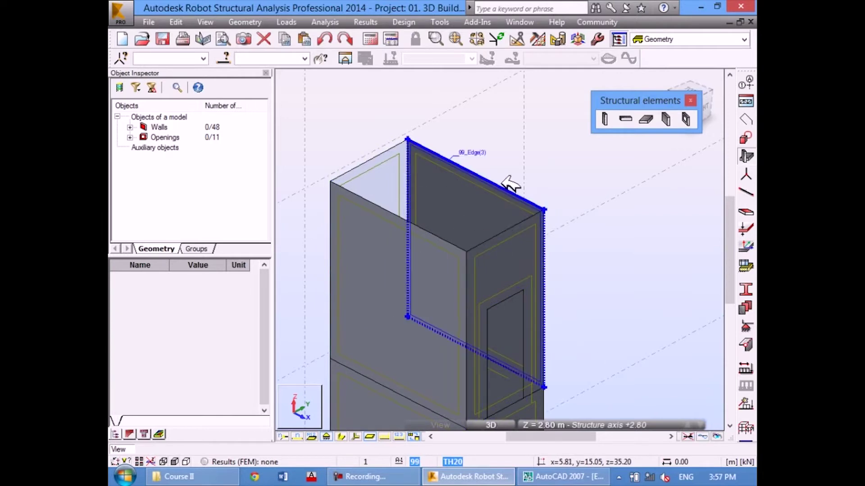
scroll(513, 203, up, 1)
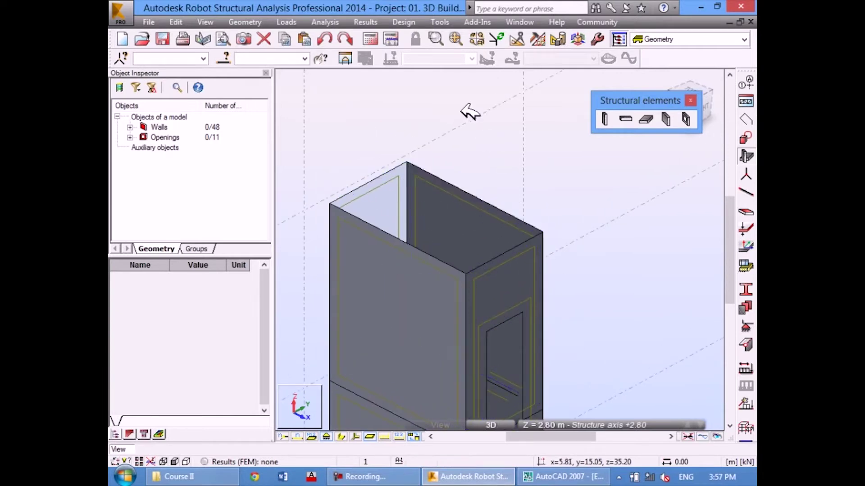
click(245, 21)
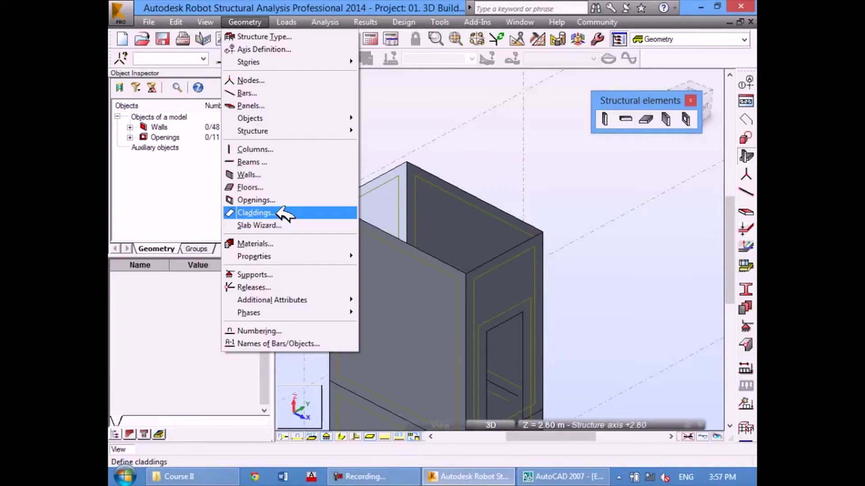
Step: Open the Claddings dialog beside the model with Two-way load distribution
click(284, 213)
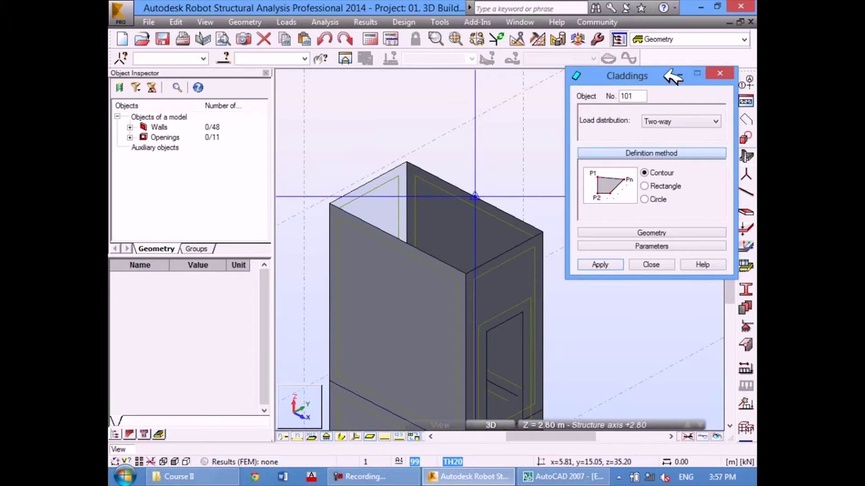
drag(673, 76, 681, 78)
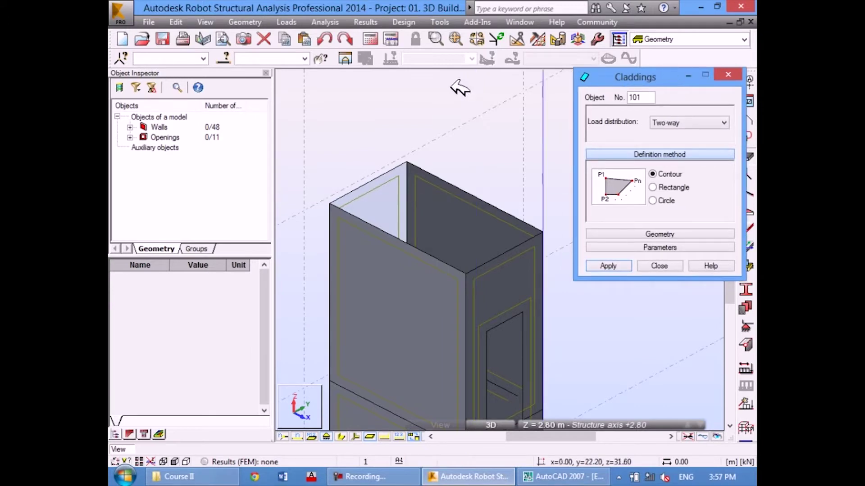
click(245, 22)
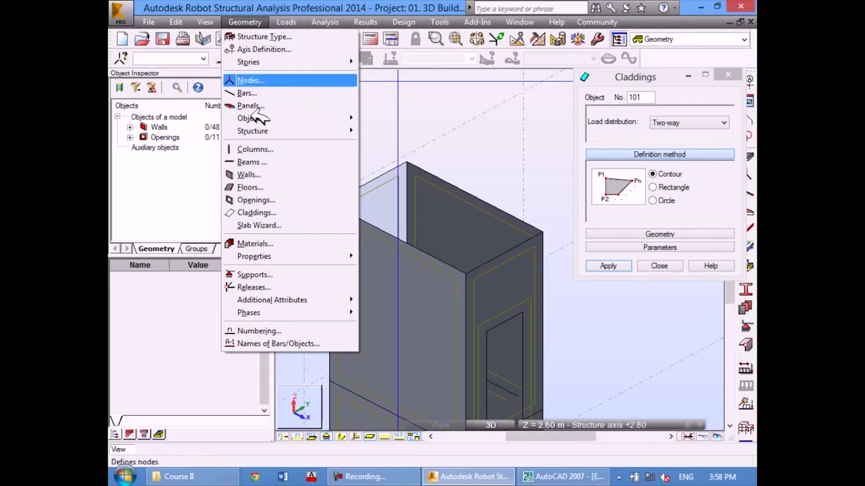
key(Escape)
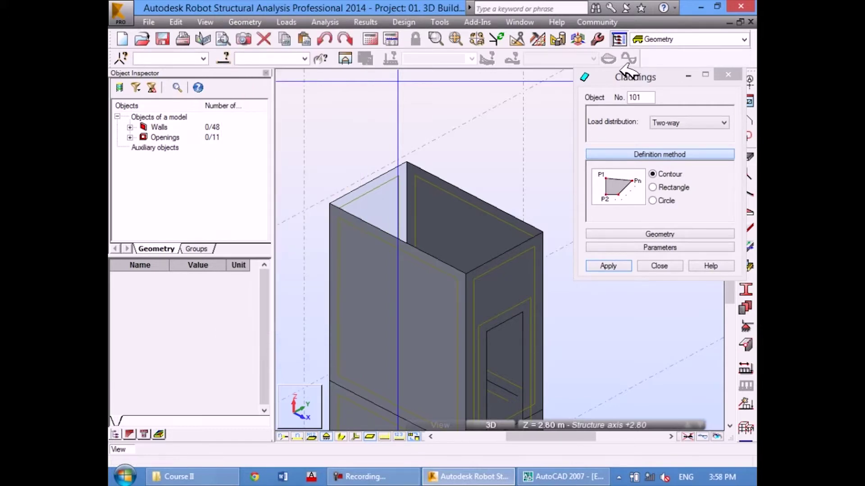
mouse_move(651, 73)
mouse_down()
mouse_move(667, 92)
mouse_move(659, 76)
mouse_up()
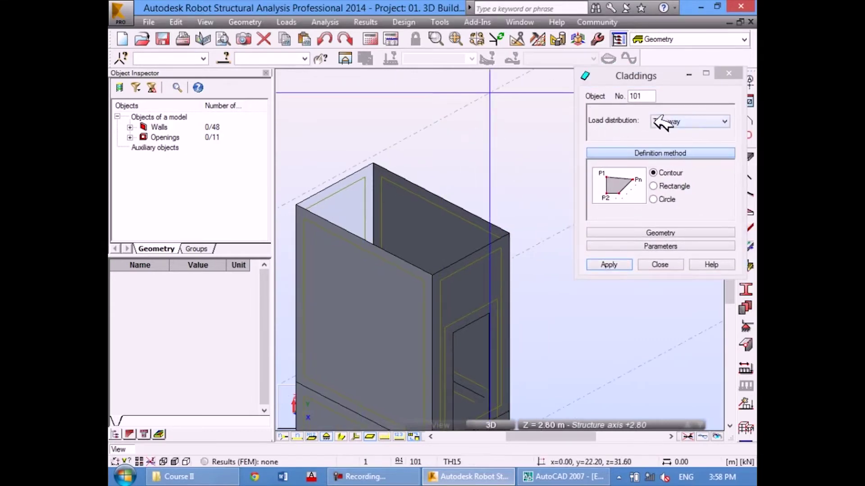
click(717, 122)
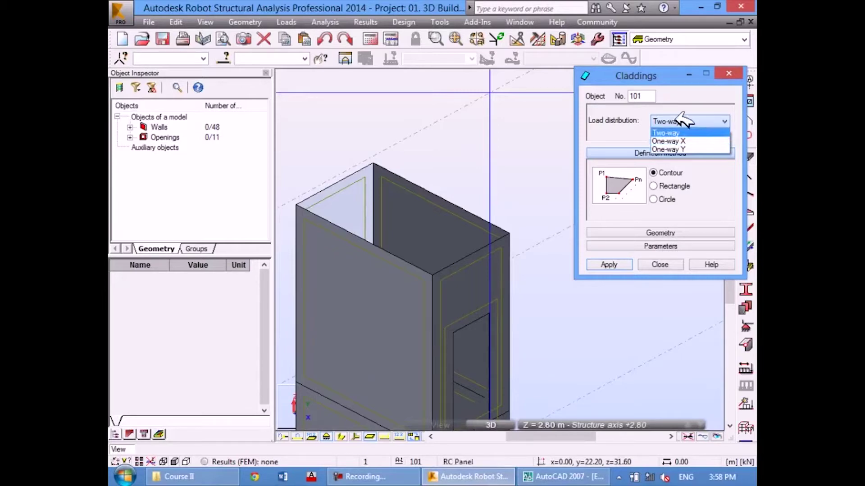
click(681, 116)
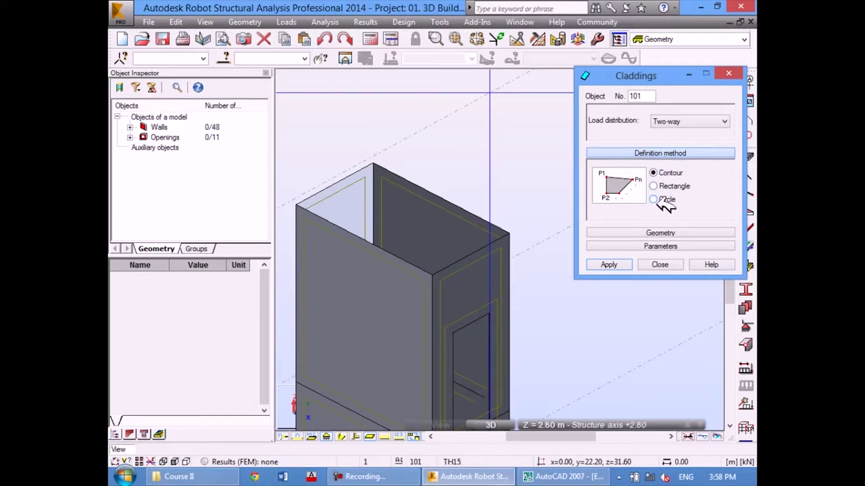
Step: Draw a Rectangle cladding across the shaft top from three roof corners
click(296, 205)
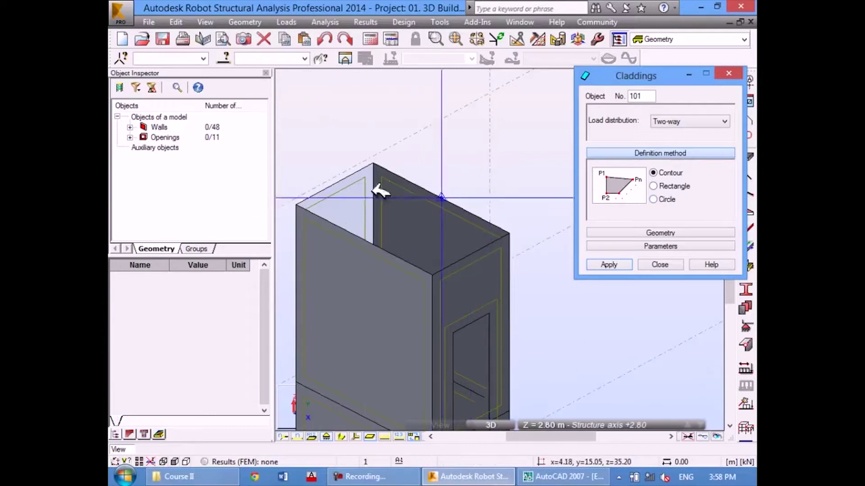
click(465, 177)
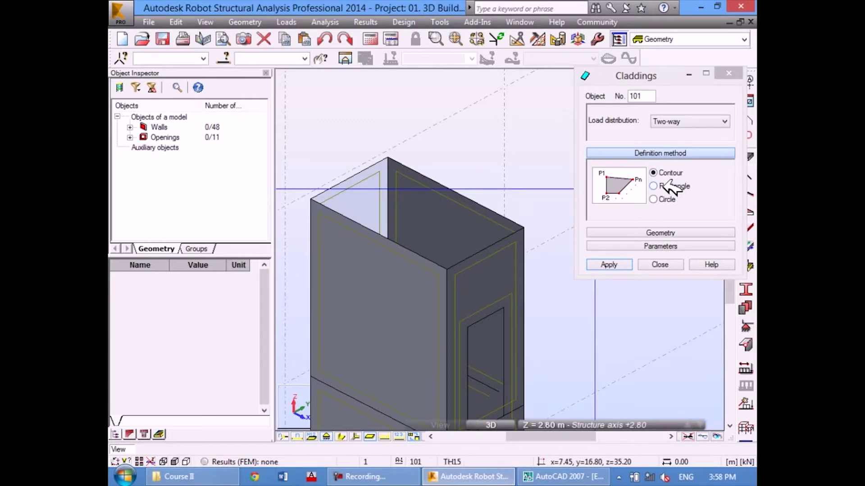
click(670, 184)
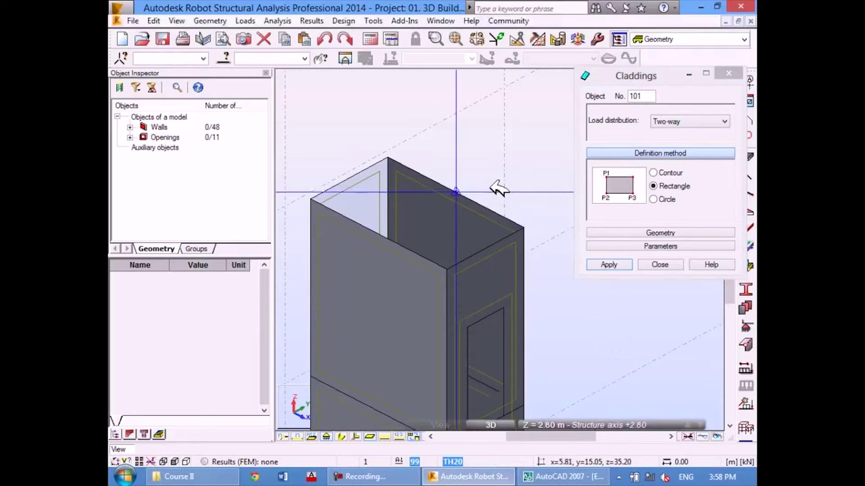
middle_drag(428, 176, 450, 170)
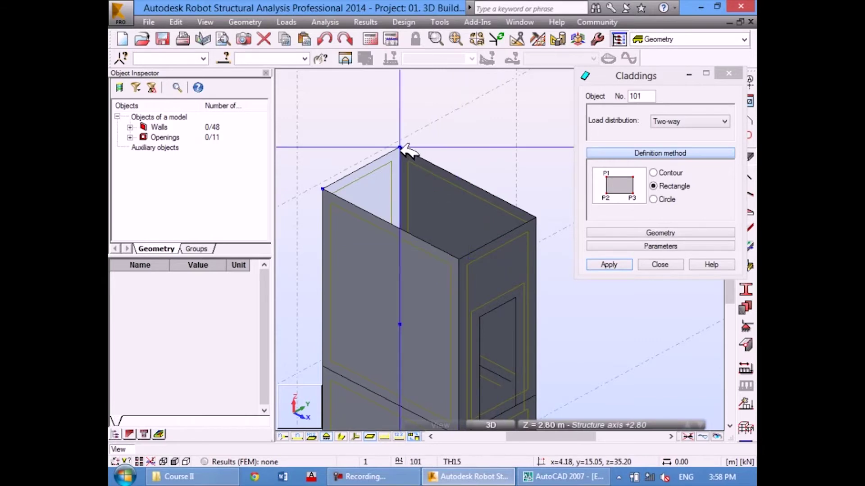
click(400, 148)
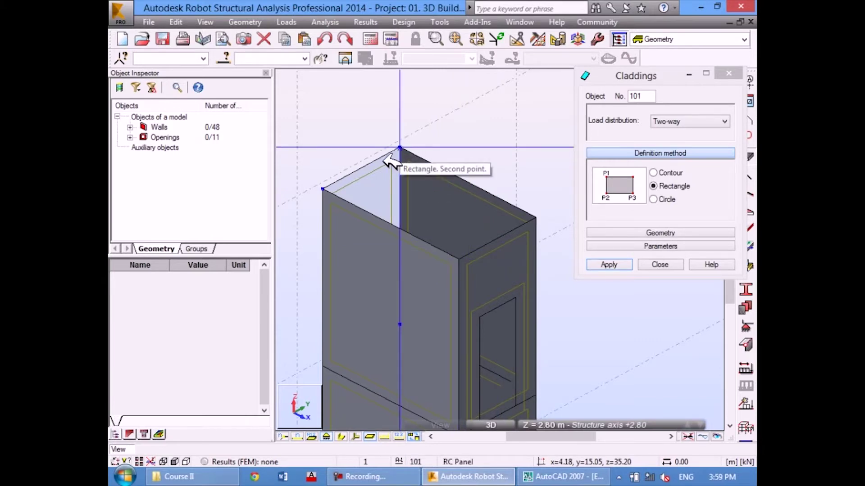
click(325, 187)
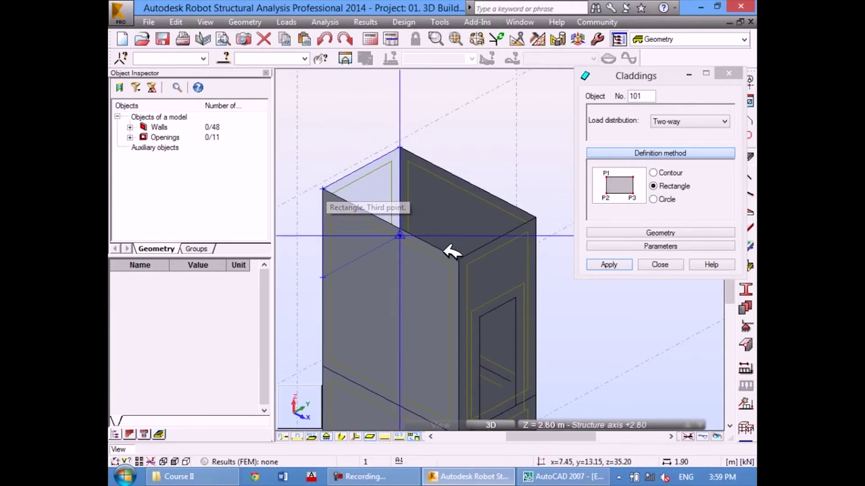
click(458, 259)
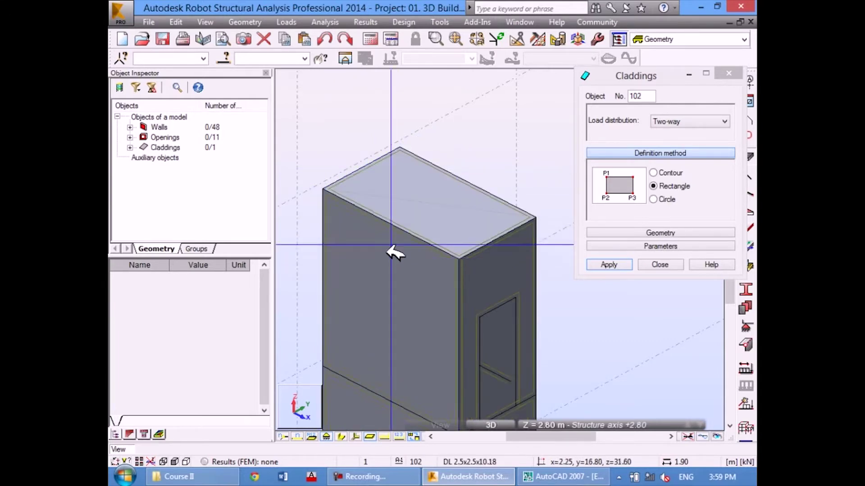
Step: Switch back to Select mode, check the roof cladding, and close the Claddings dialog
right_click(462, 158)
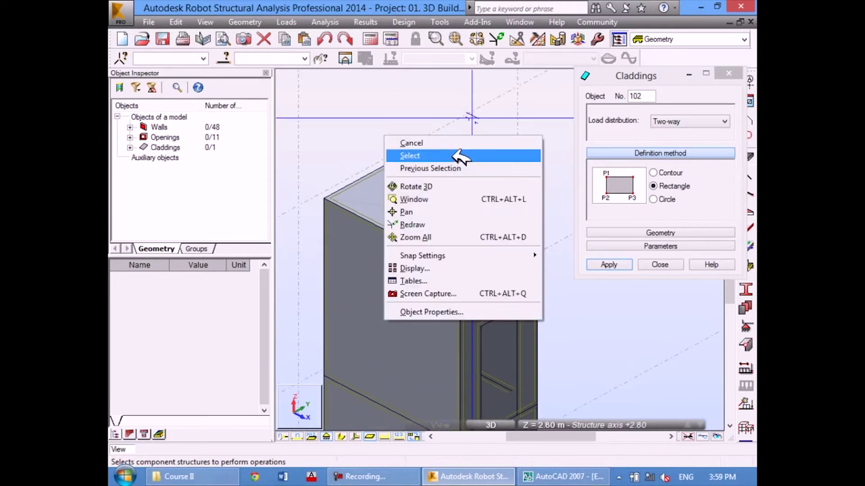
click(460, 154)
scroll(432, 212, up, 2)
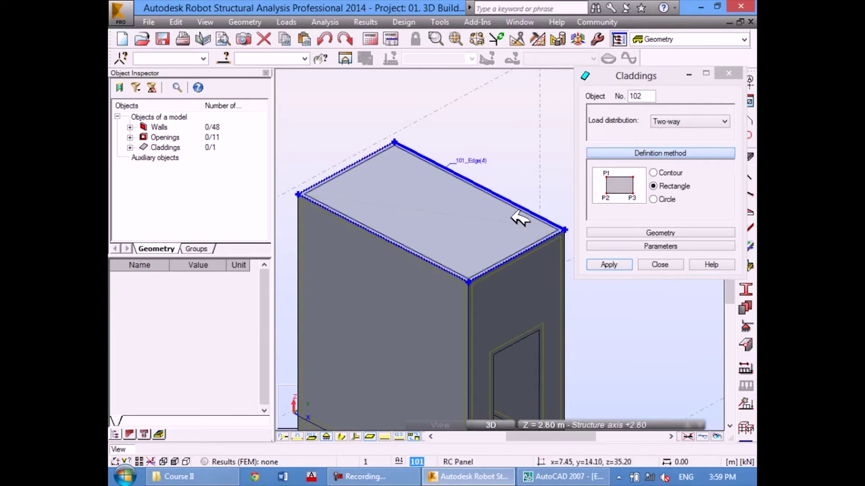
scroll(501, 217, down, 1)
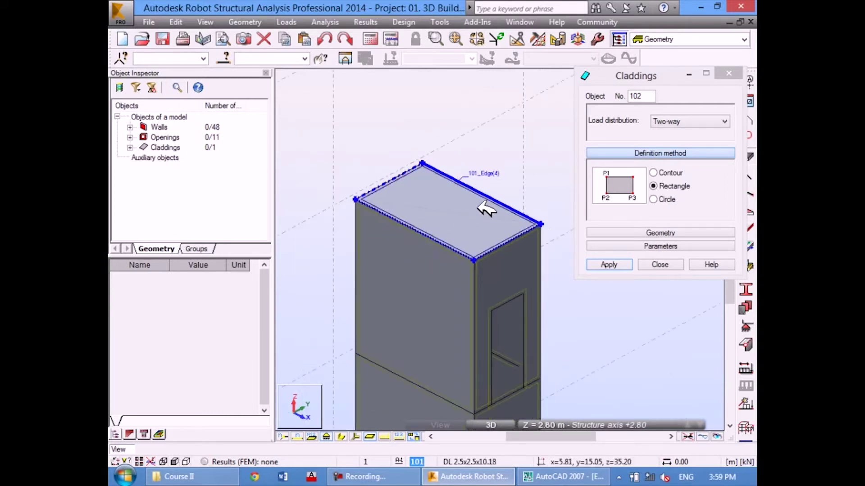
scroll(487, 209, down, 1)
scroll(459, 187, up, 2)
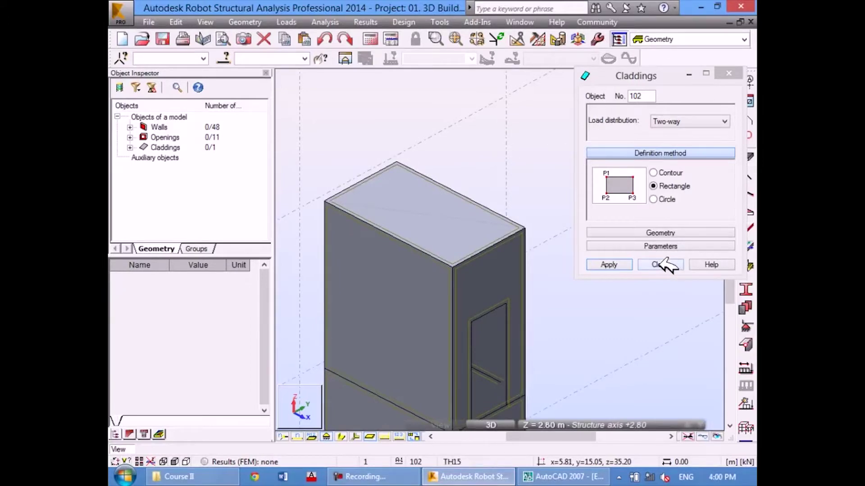
click(660, 264)
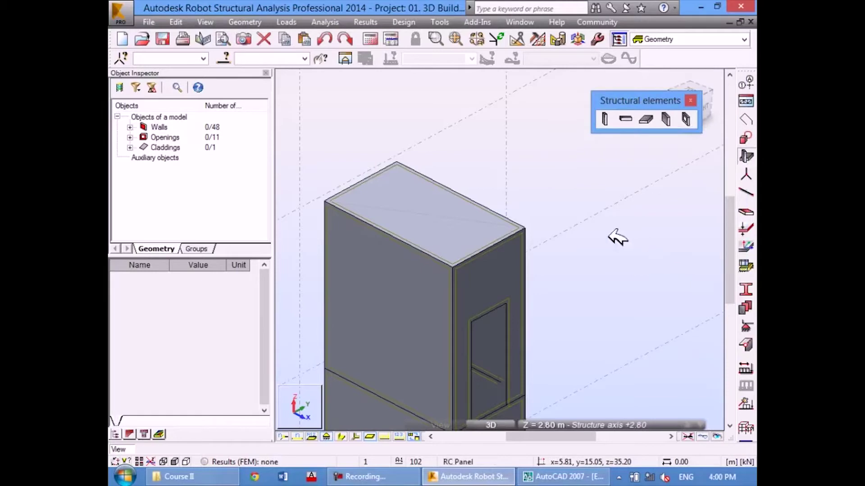
Step: Pan the core model view and open the Loads menu
middle_drag(525, 187, 540, 205)
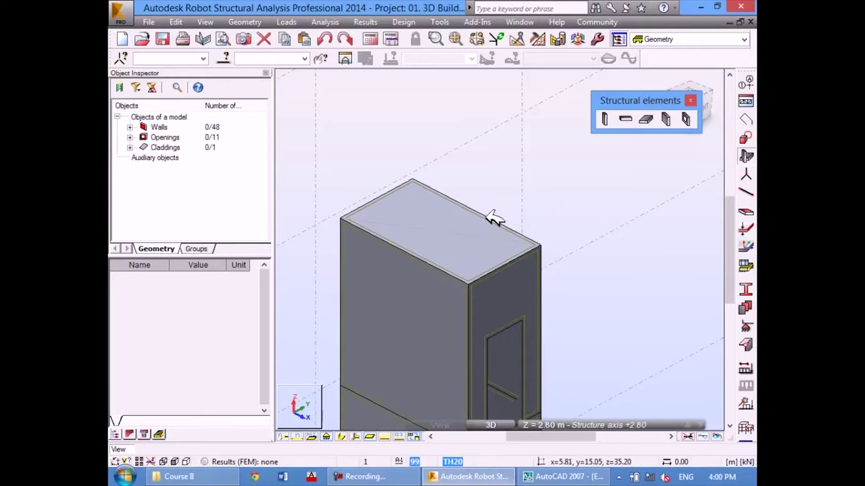
middle_drag(472, 200, 480, 187)
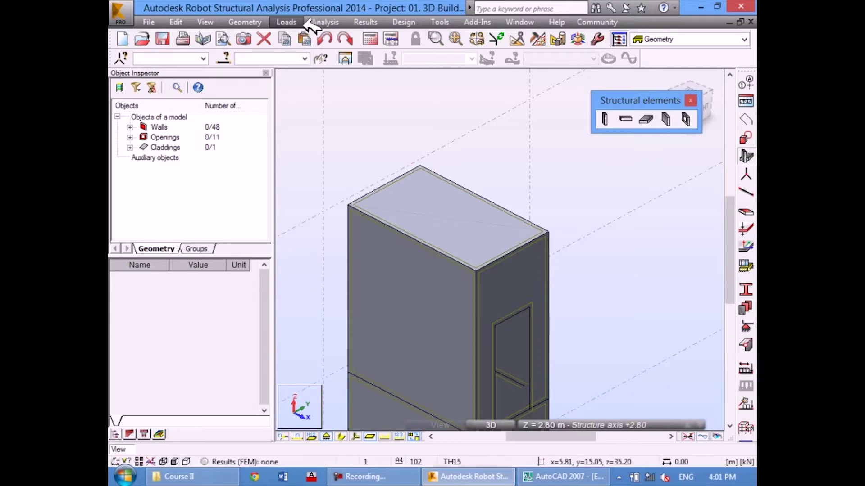
click(290, 22)
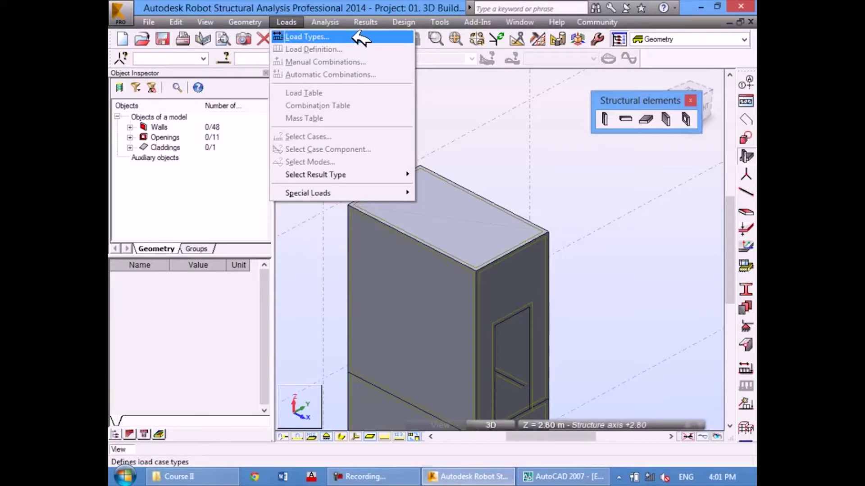
Step: Open Load Types and set case 1 as a dead load named and labelled SW
click(360, 37)
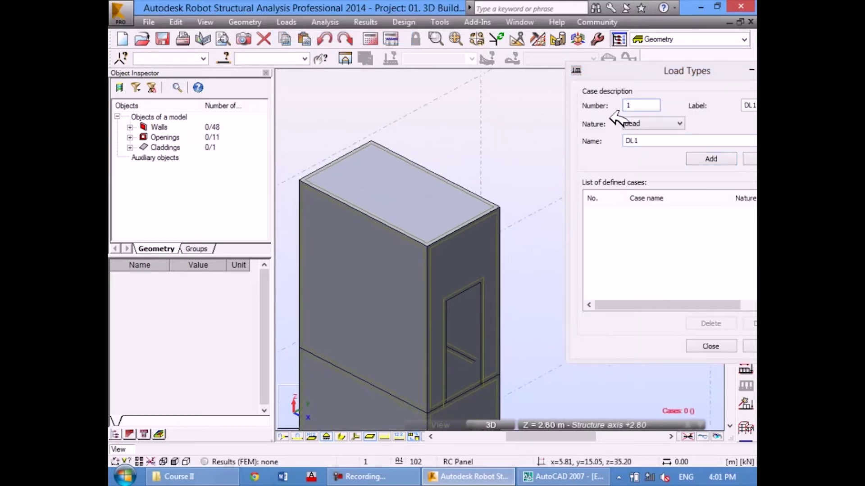
drag(652, 74, 590, 73)
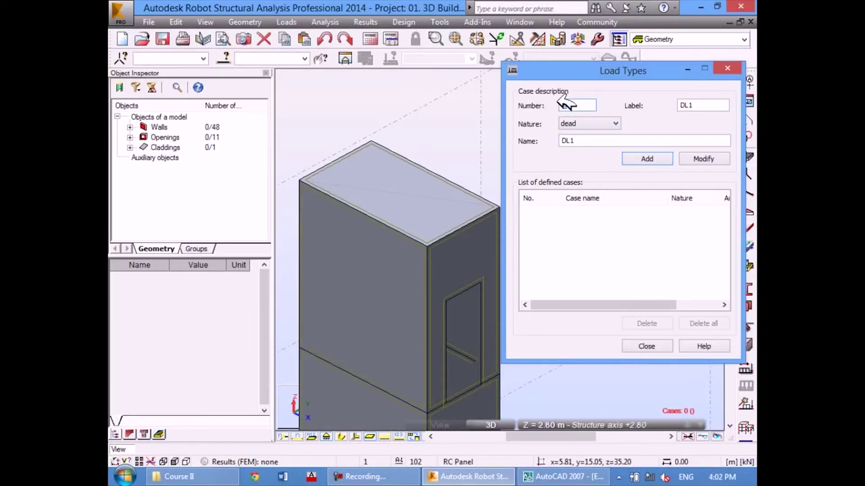
click(567, 104)
click(582, 125)
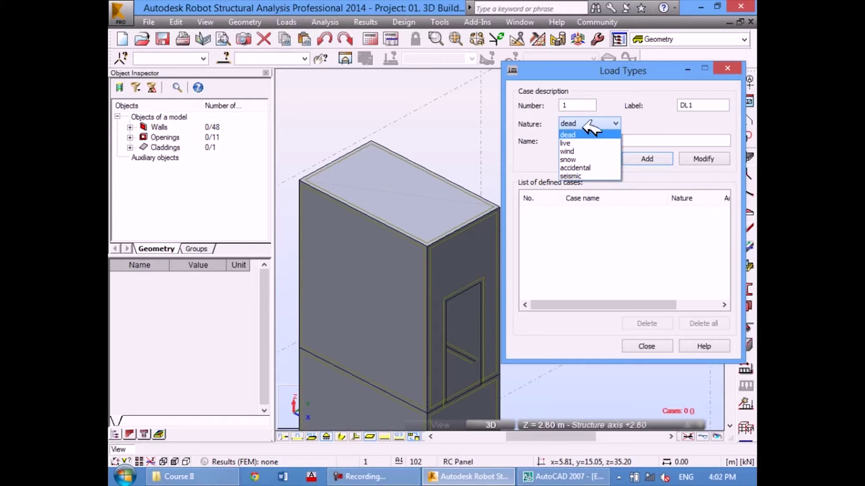
click(585, 124)
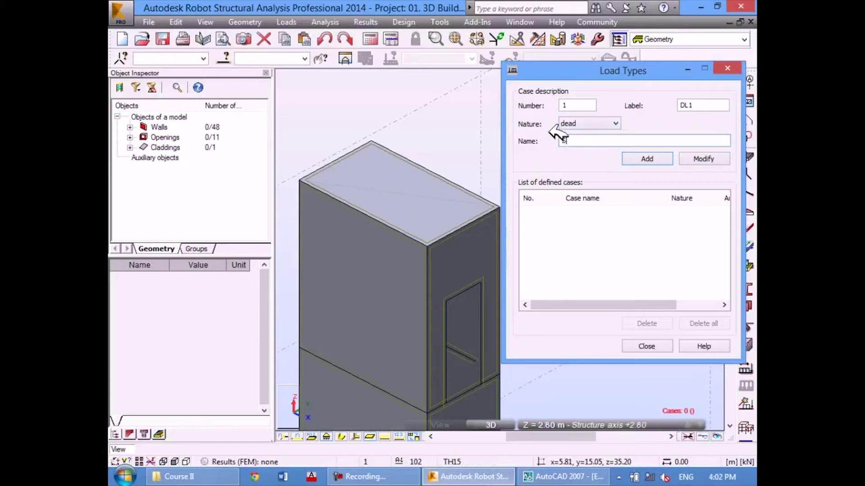
text(W)
double_click(563, 141)
double_click(689, 106)
text(SW)
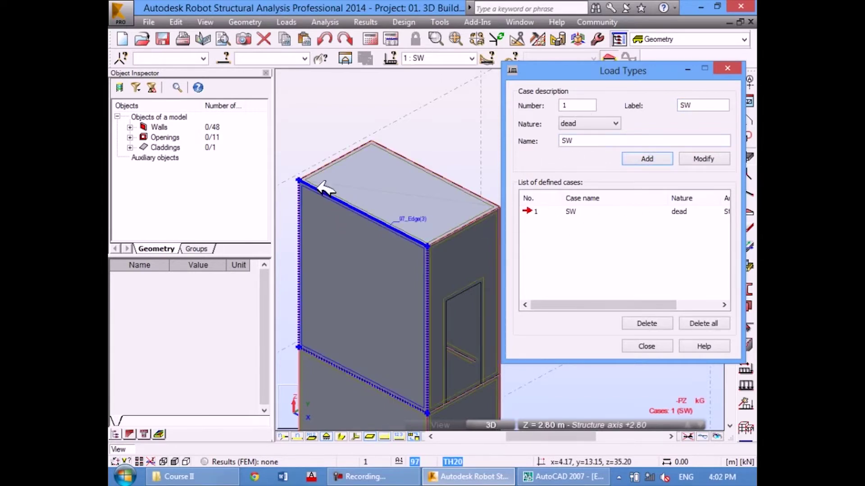
Step: Add dead load case 2 with name and label 'DL on Floor'
click(401, 204)
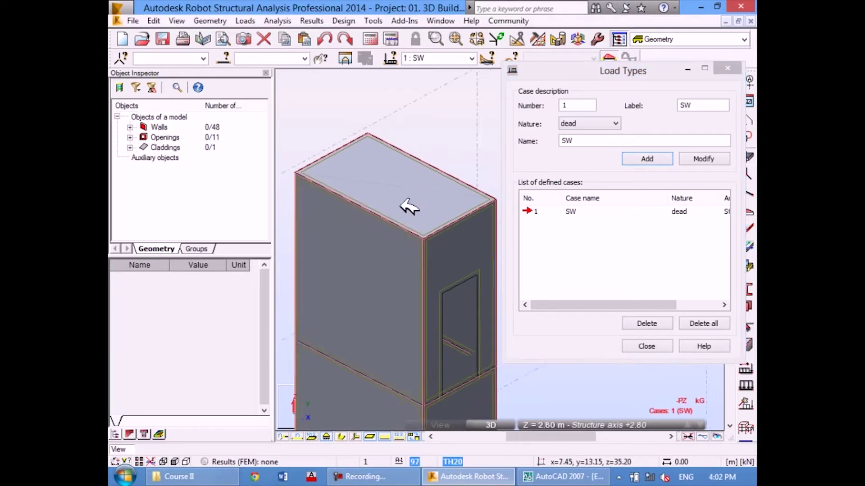
scroll(400, 204, down, 1)
scroll(379, 180, down, 2)
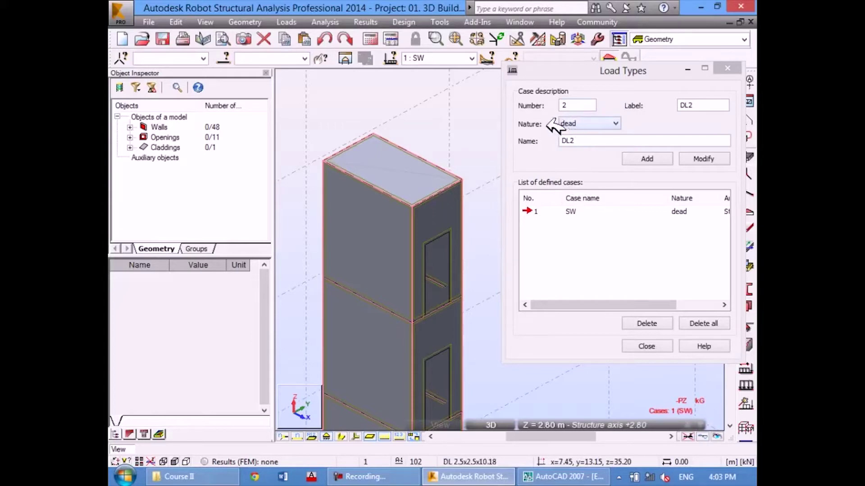
click(505, 137)
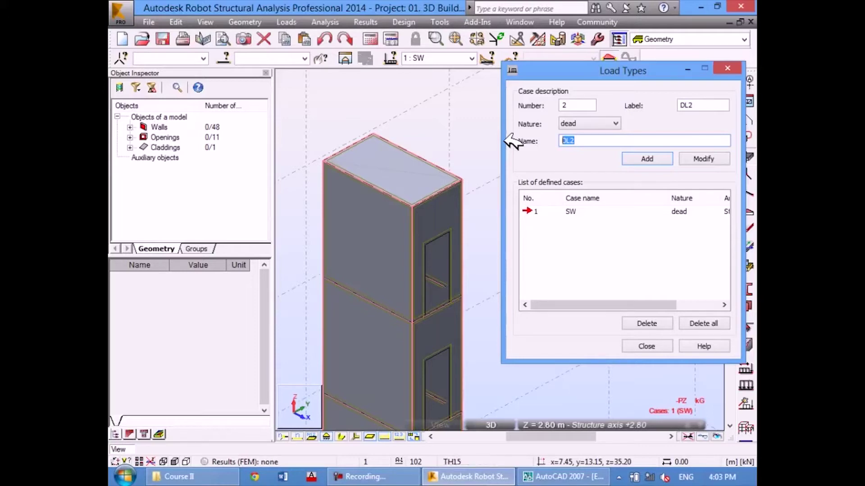
text(D)
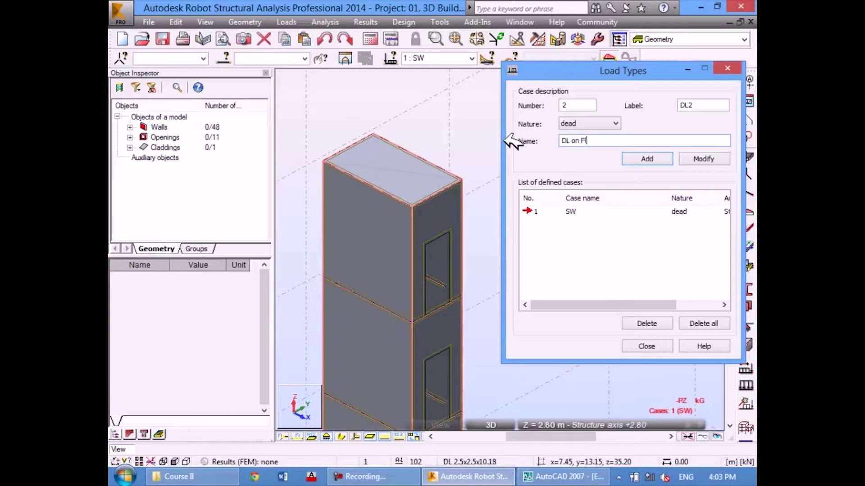
text(oor)
drag(608, 139, 561, 142)
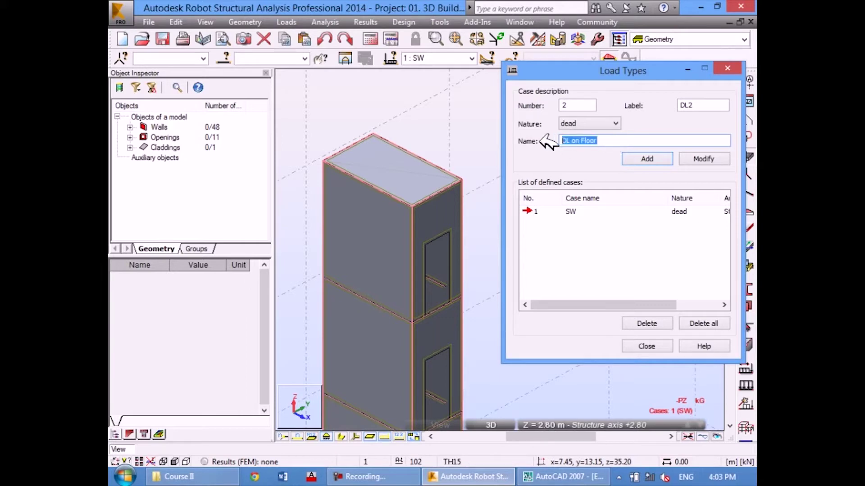
key(ctrl+c)
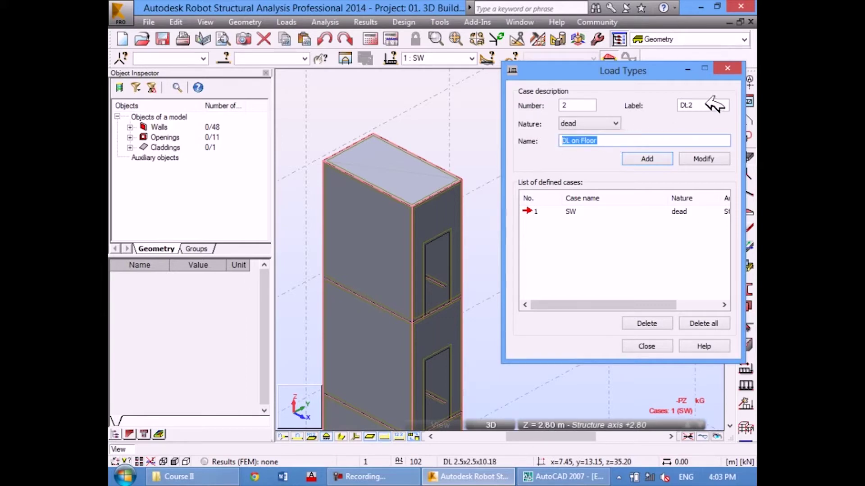
drag(716, 105, 662, 105)
key(ctrl+v)
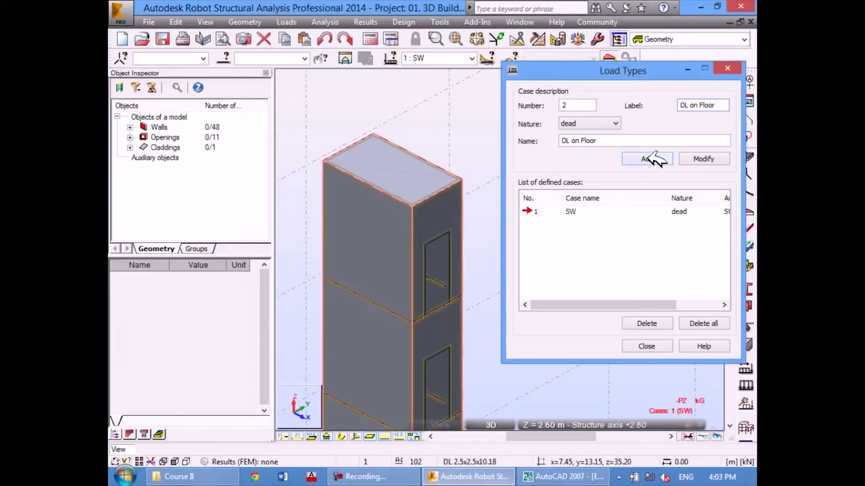
click(652, 153)
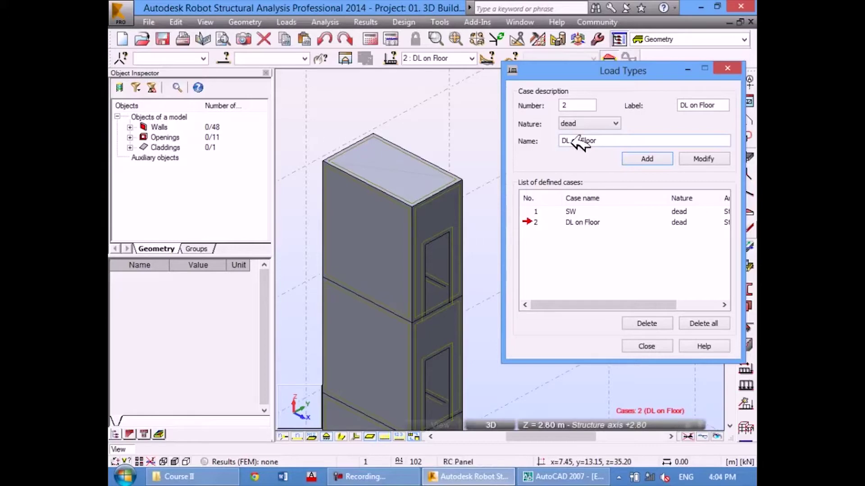
Step: Add case 3 as a live load named and labelled 'LL on Floor'
click(599, 123)
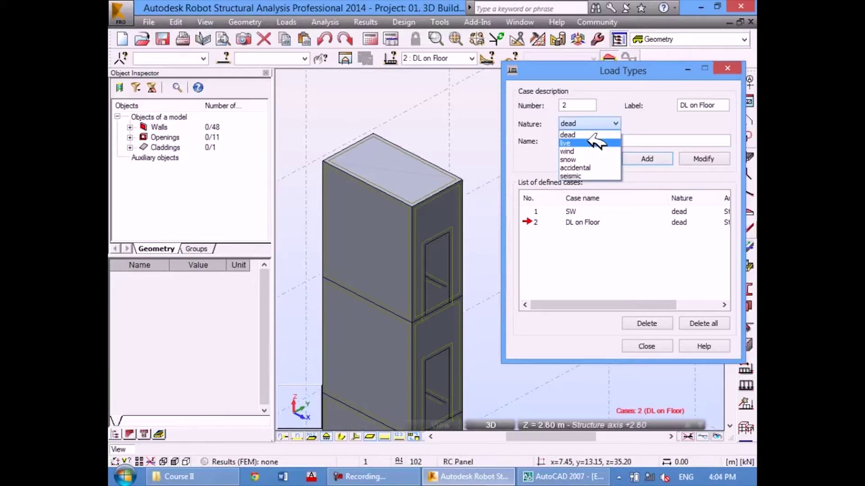
click(595, 142)
text(LL on Floor)
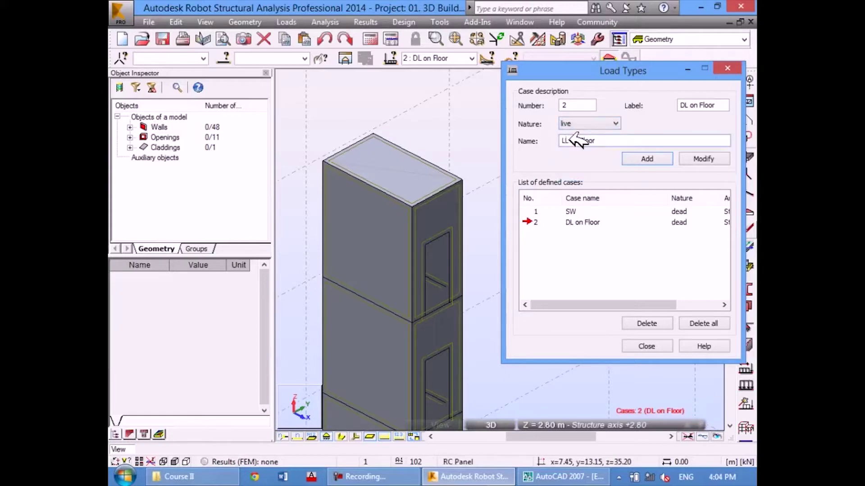
drag(619, 141, 546, 140)
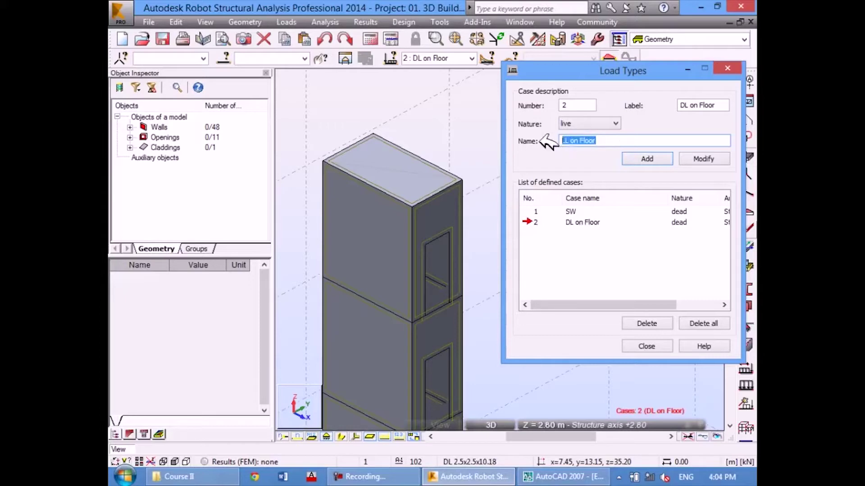
drag(716, 105, 611, 104)
key(ctrl+v)
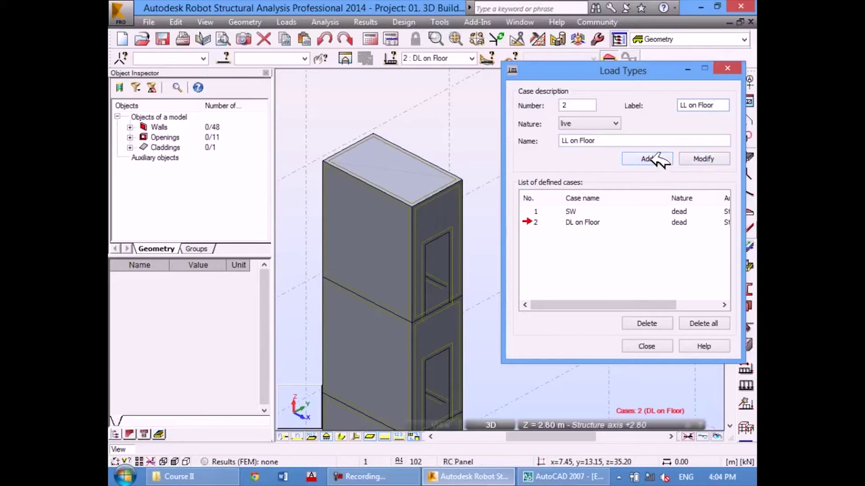
click(648, 159)
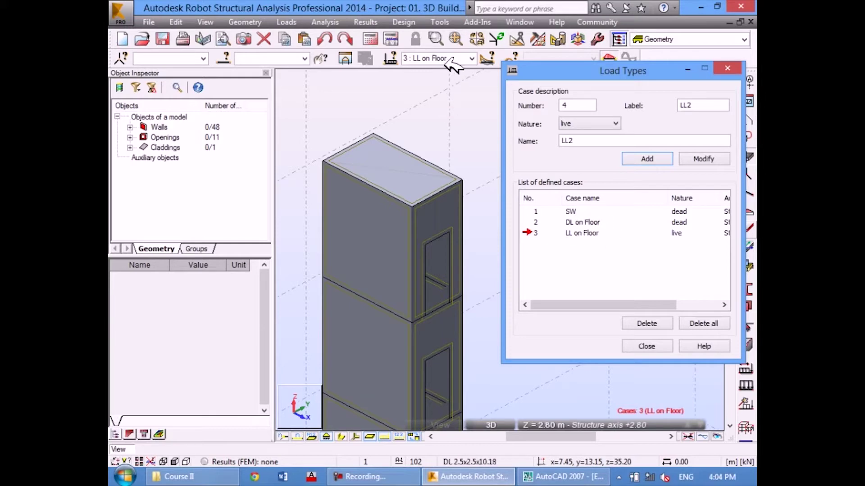
Step: Keep LL on Floor active and add dead case 4 named and labelled 'DL on Stair'
click(472, 58)
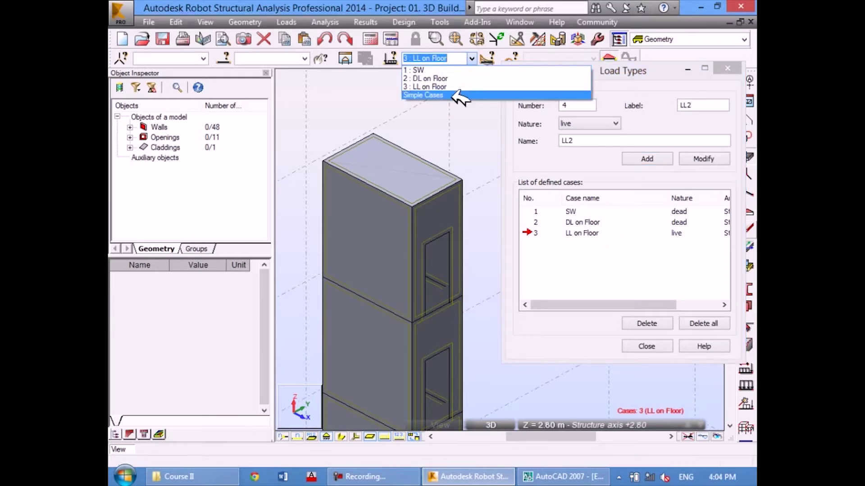
click(472, 58)
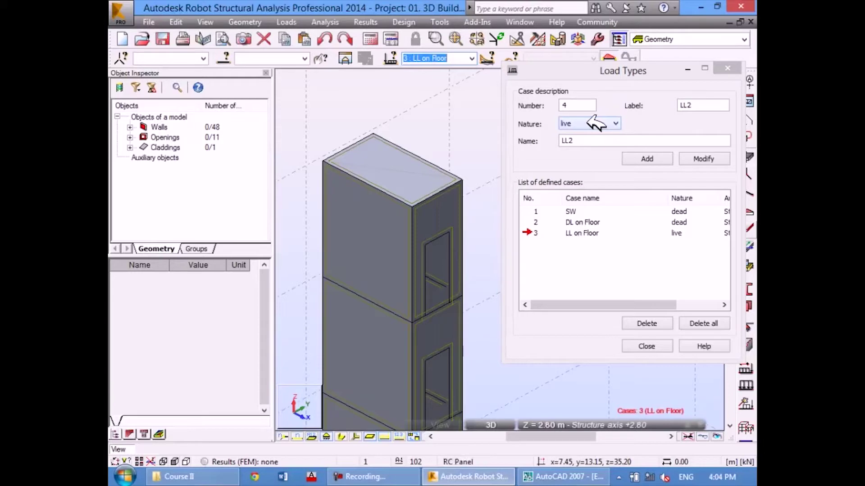
click(587, 125)
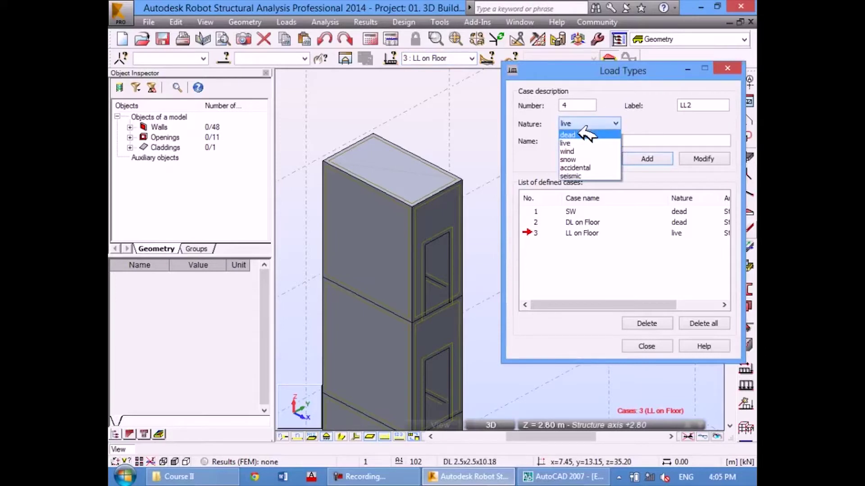
click(585, 134)
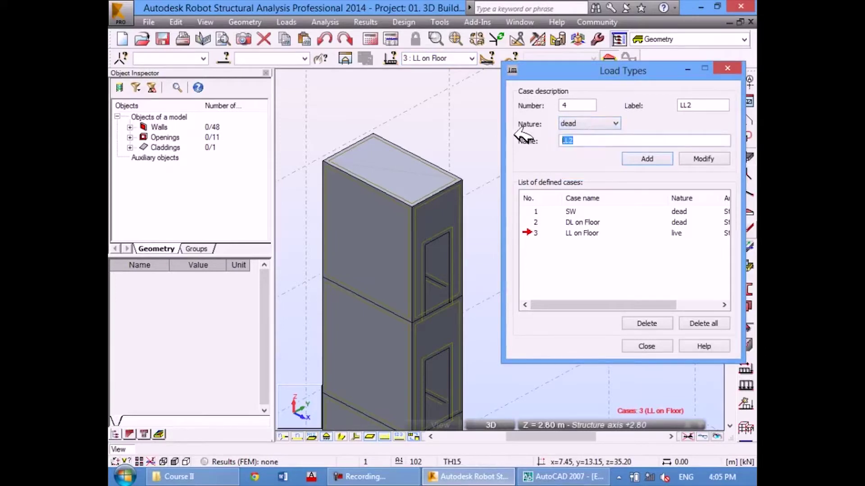
text(DL on )
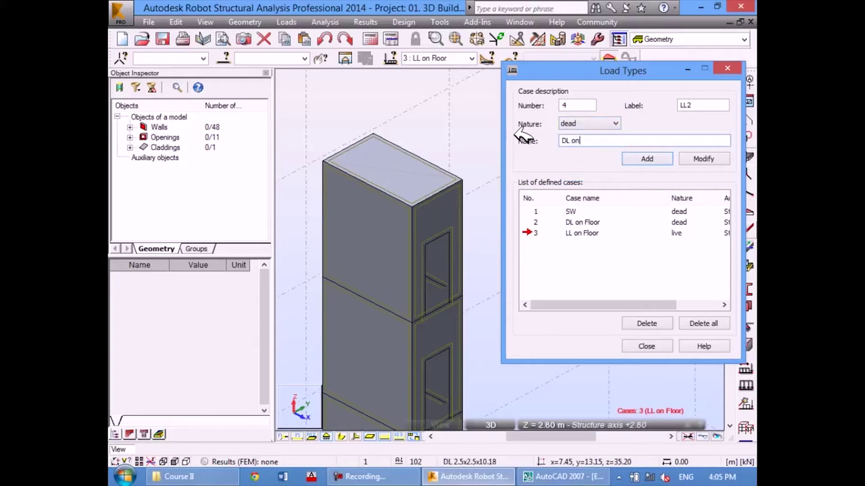
text(Sta)
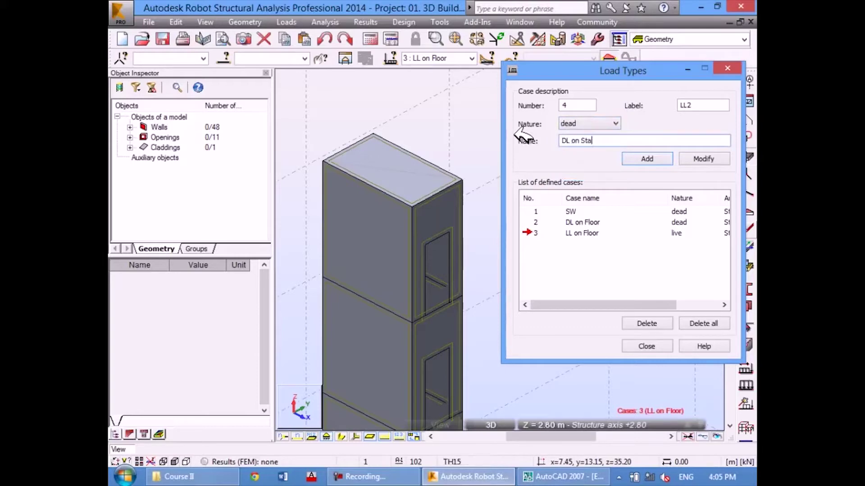
text(ir)
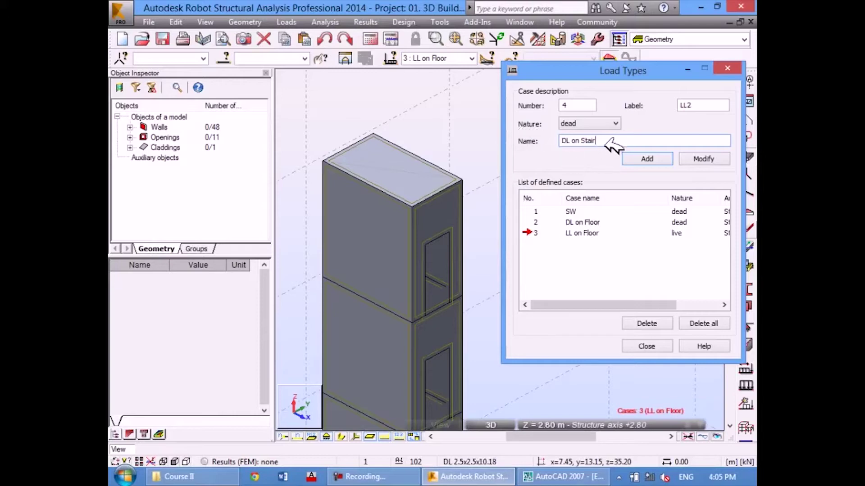
drag(599, 140, 560, 140)
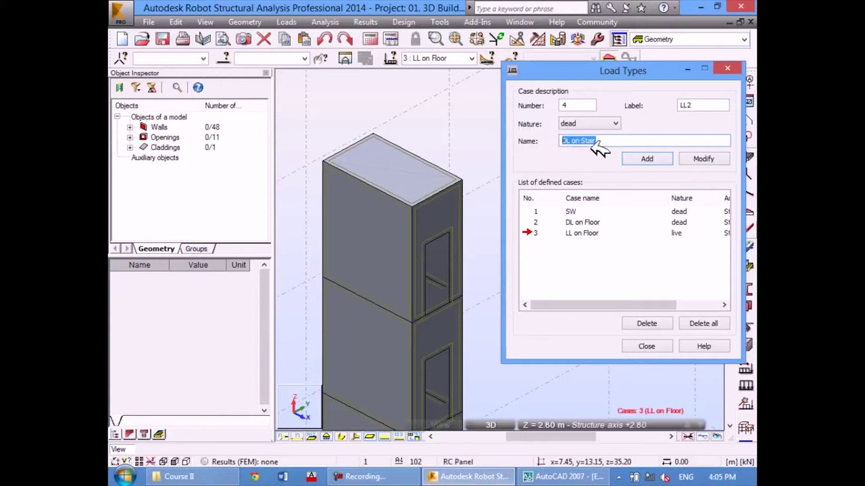
key(ctrl+c)
double_click(711, 105)
key(ctrl+v)
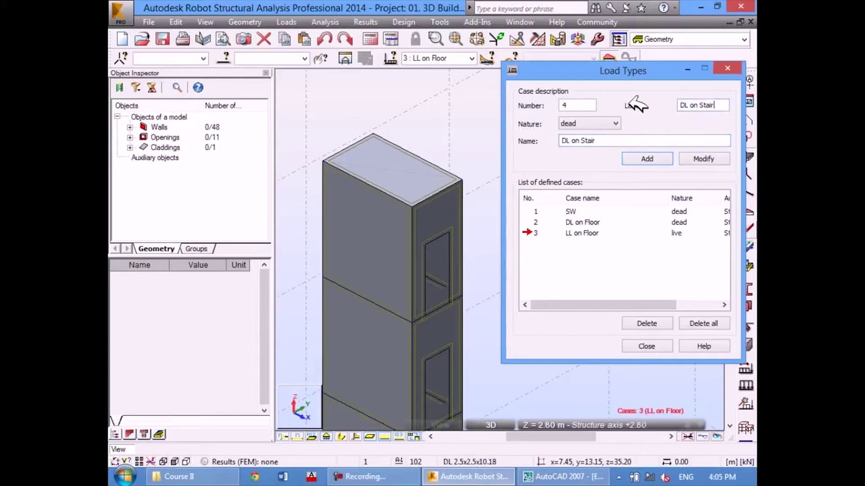
click(645, 155)
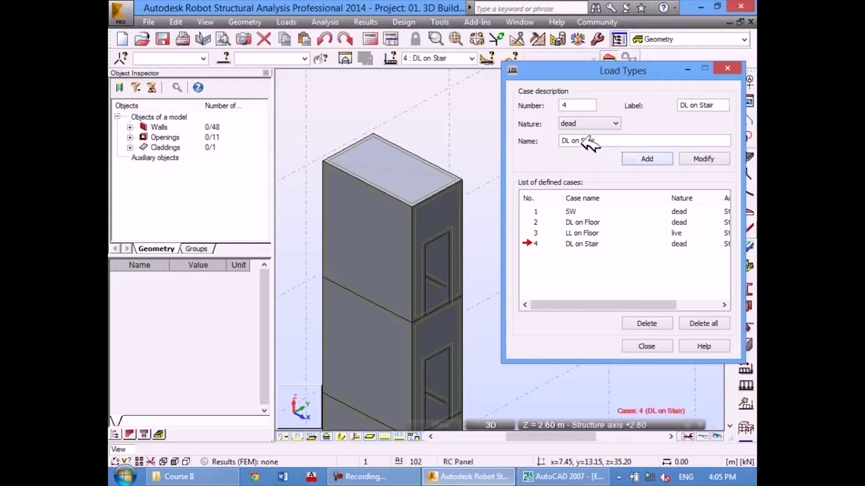
Step: Add live case 5 with name and label 'LL on Stair'
click(593, 122)
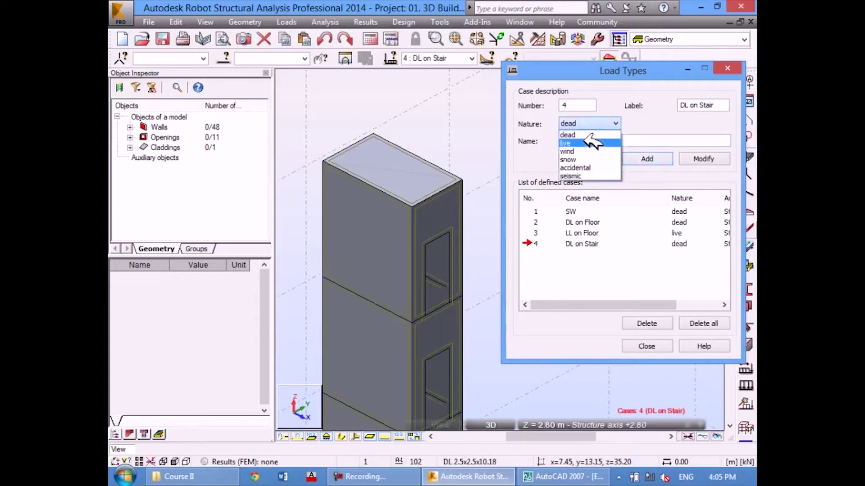
click(578, 136)
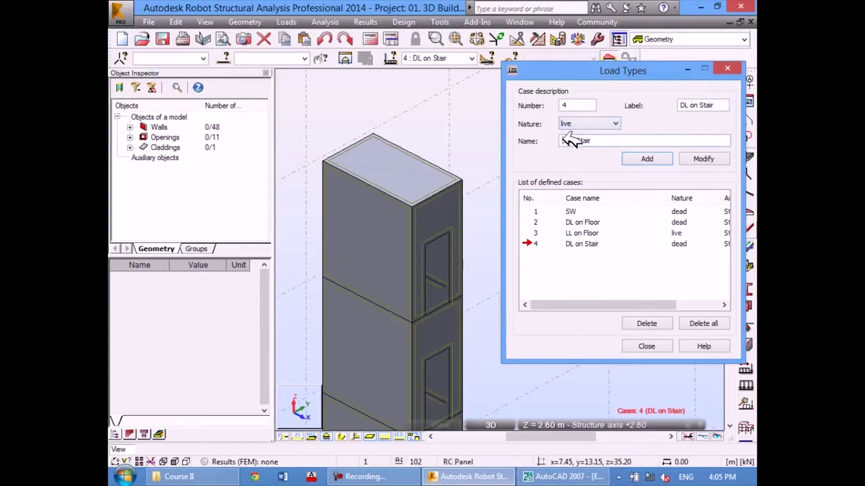
click(568, 141)
key(BackSpace)
text(L)
drag(608, 141, 531, 128)
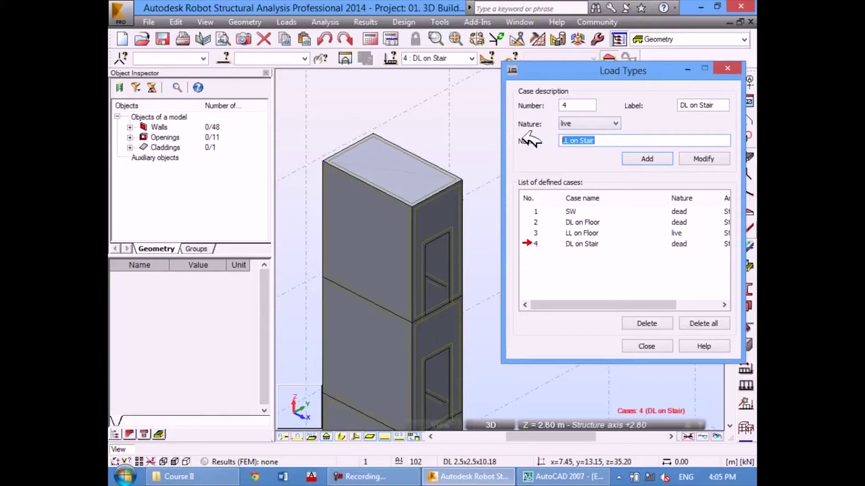
key(ctrl+c)
drag(727, 106, 672, 105)
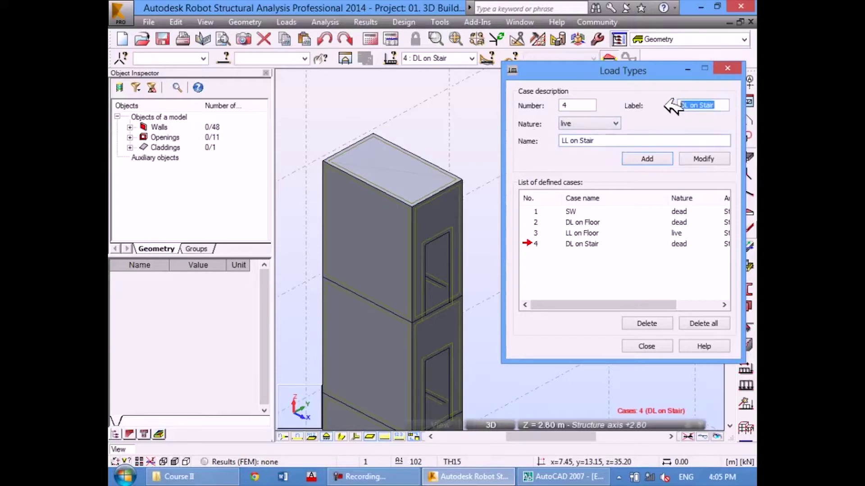
key(ctrl+v)
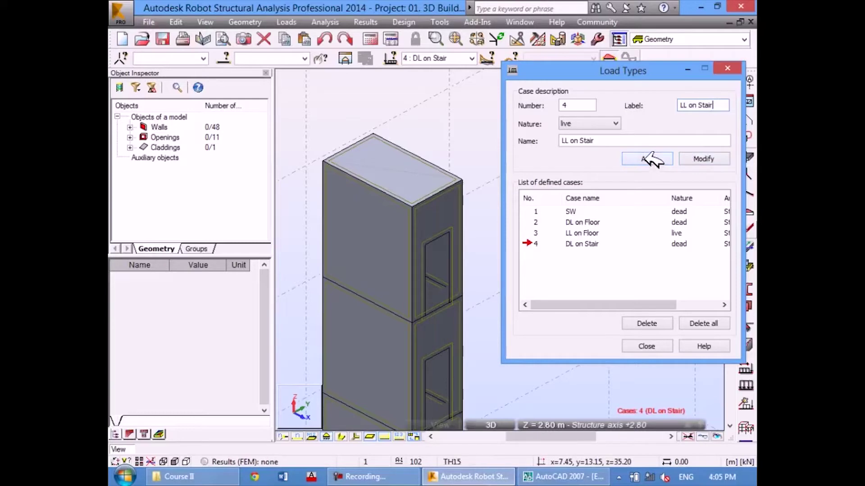
click(650, 159)
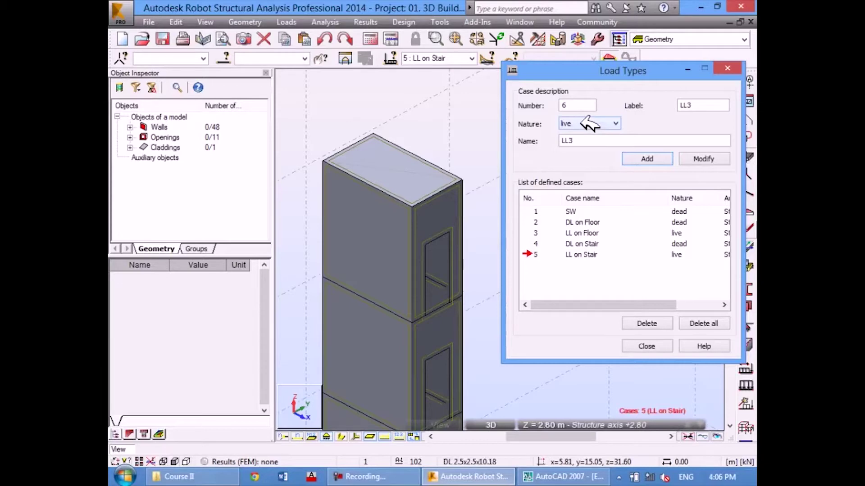
Step: Add case 6 'Roof Live' as a snow load with Roof live subnature, label matching the name
click(583, 121)
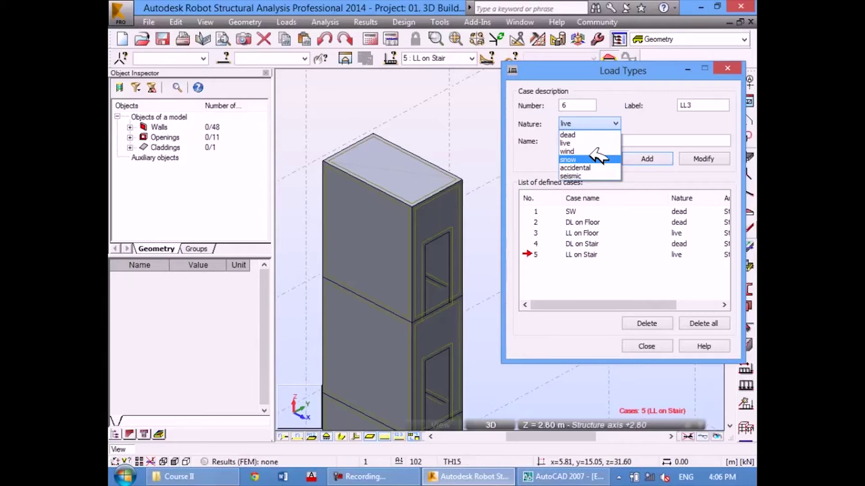
click(591, 155)
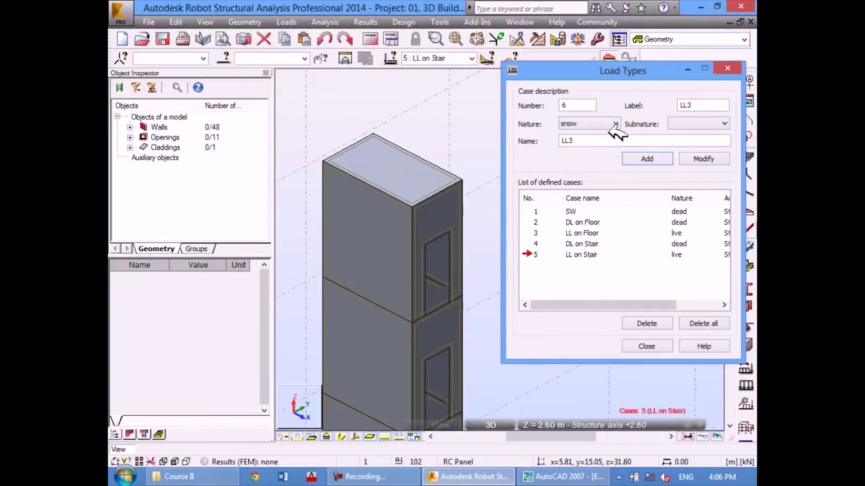
click(679, 117)
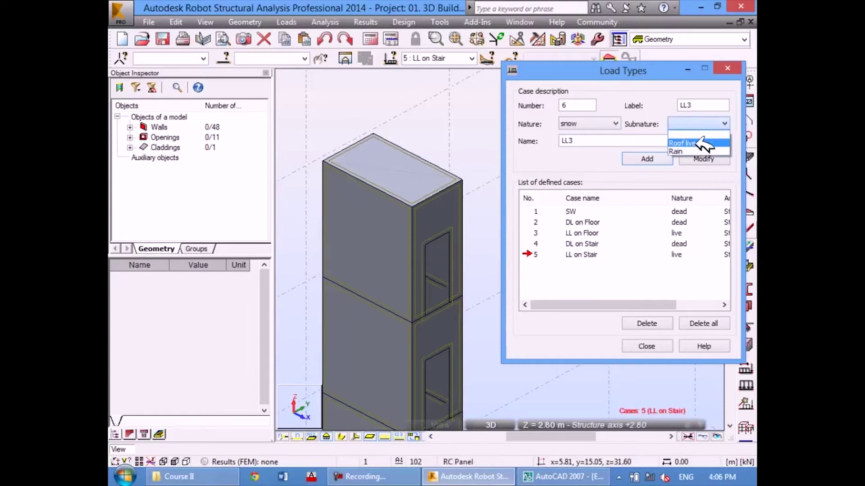
click(703, 144)
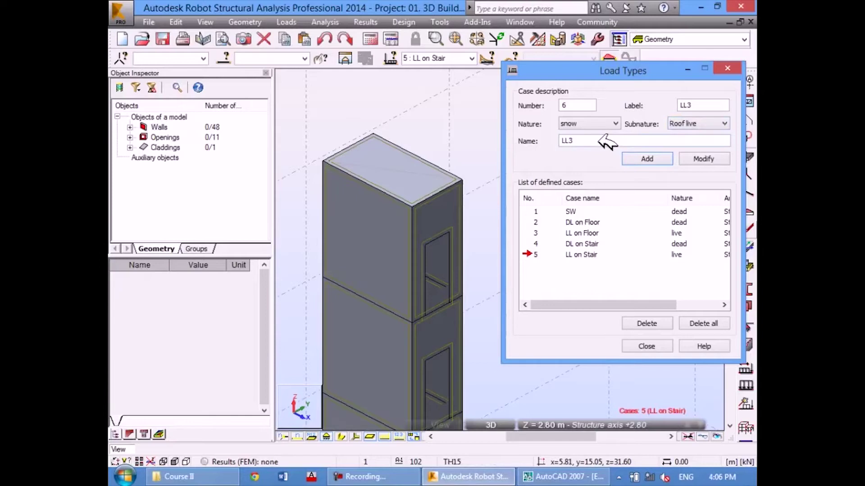
drag(606, 143, 533, 142)
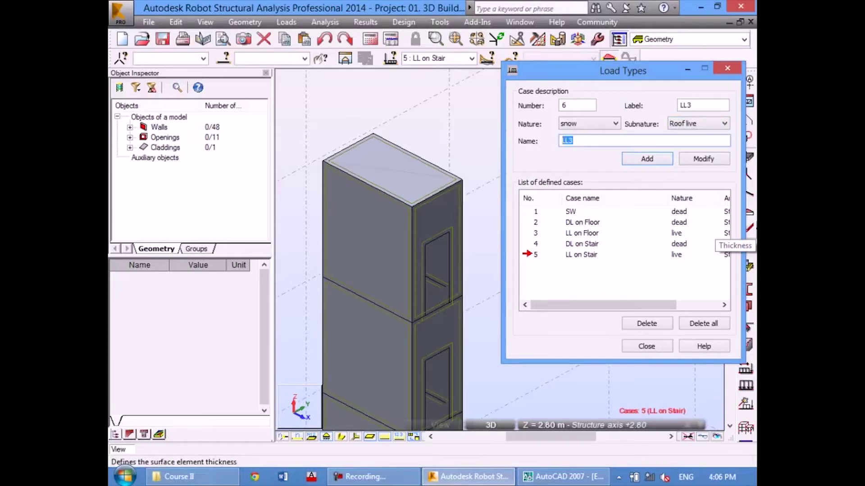
text(Roof Live)
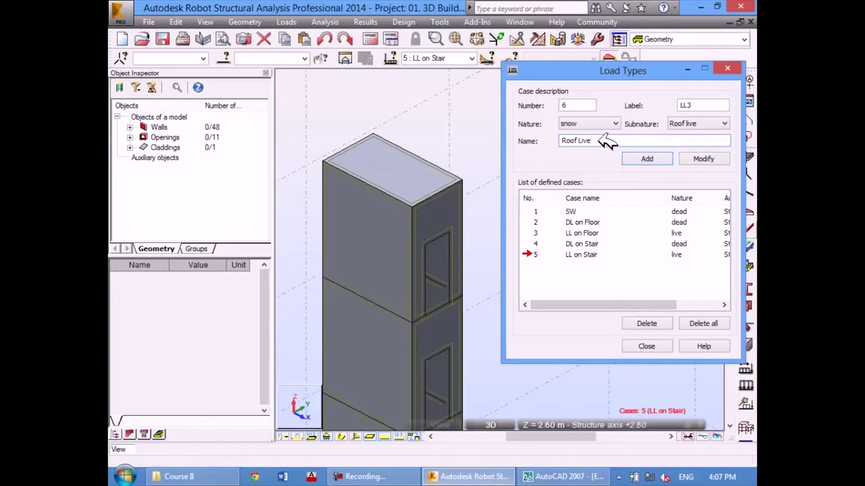
drag(599, 139, 547, 143)
drag(716, 107, 657, 106)
key(ctrl+v)
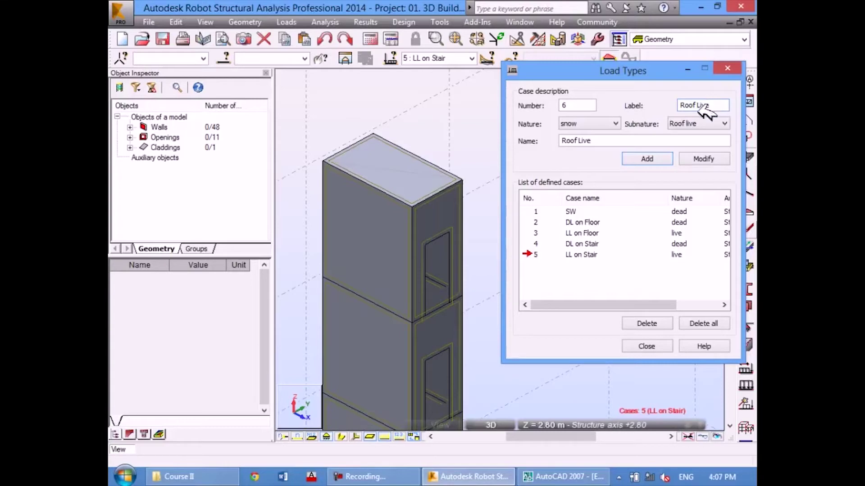
click(664, 158)
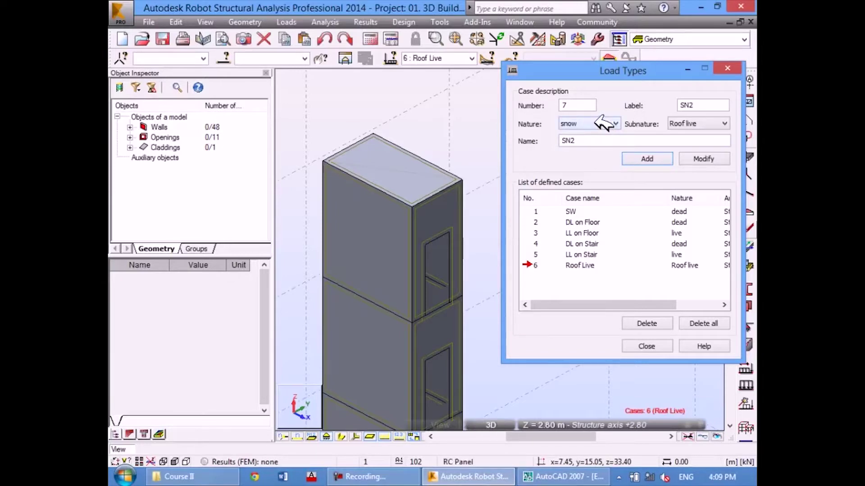
Step: Add case 7 as a dead load with name and label both 'Wall20'
click(603, 123)
click(588, 131)
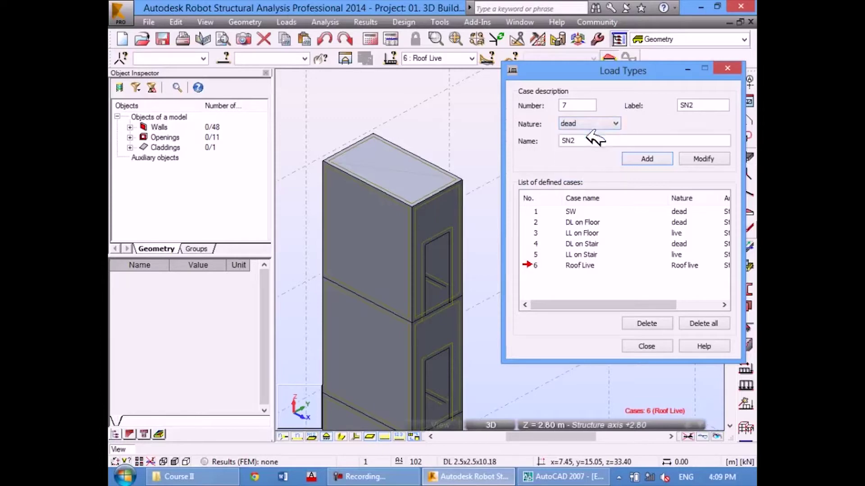
drag(595, 140, 548, 140)
text(Wa)
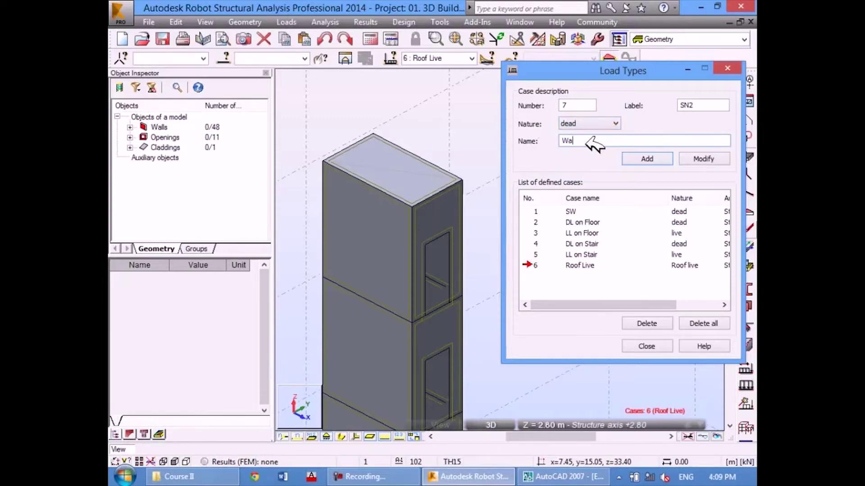
text(ll20)
drag(585, 140, 543, 142)
key(ctrl+c)
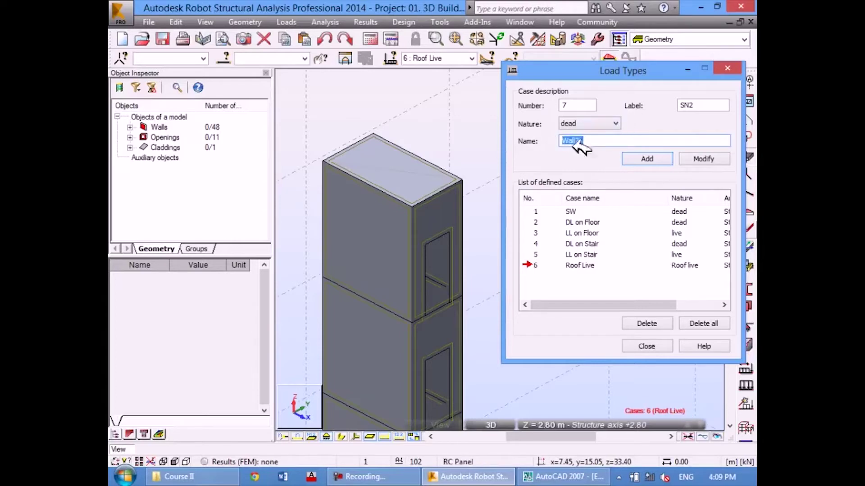
drag(715, 106, 666, 106)
key(ctrl+v)
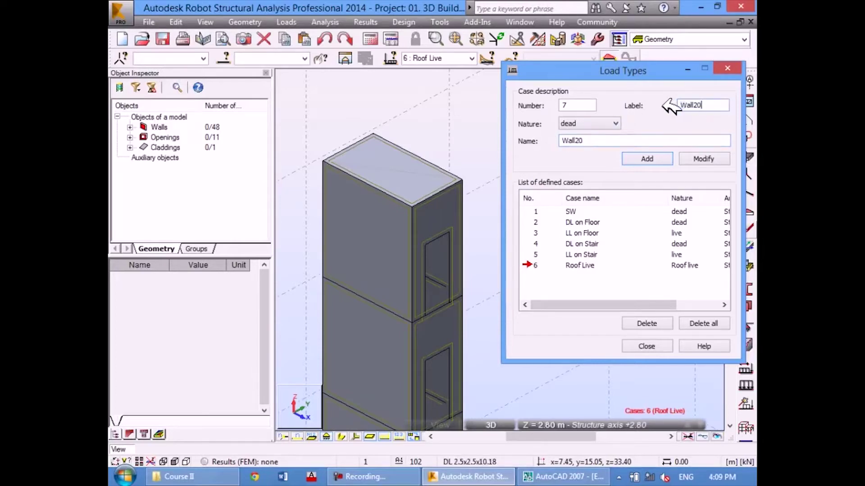
click(654, 162)
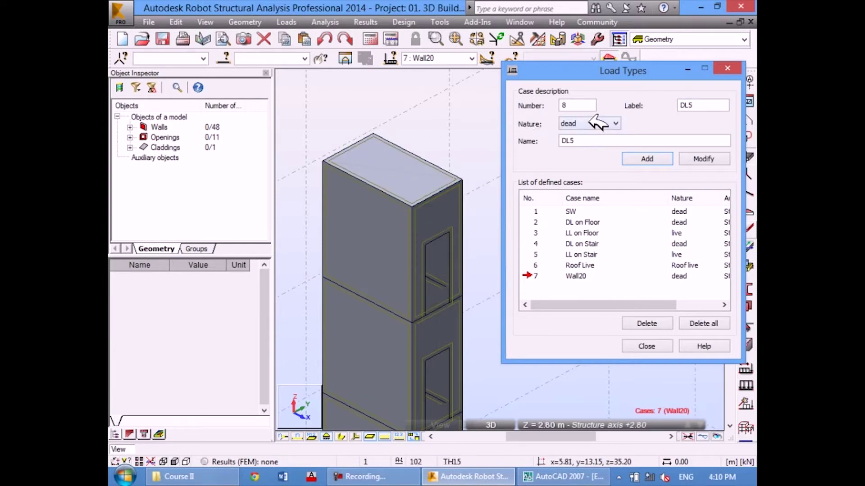
Step: Bring the AutoCAD 2007 building section drawing to the front
click(563, 477)
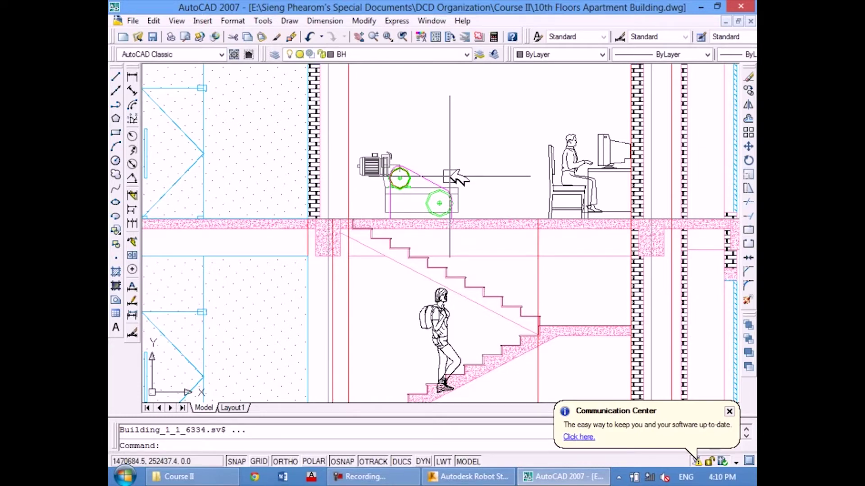
Step: Back in Robot, add live case 8 with name and label 'Elevator', then return to AutoCAD
click(468, 473)
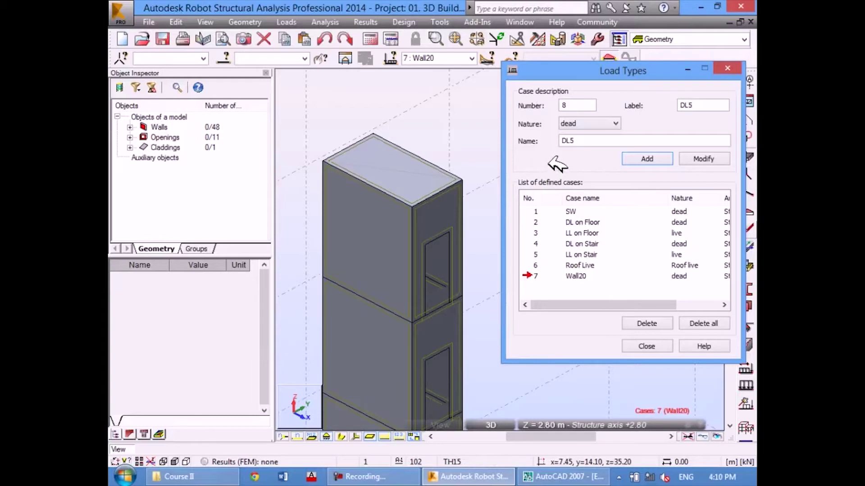
click(590, 123)
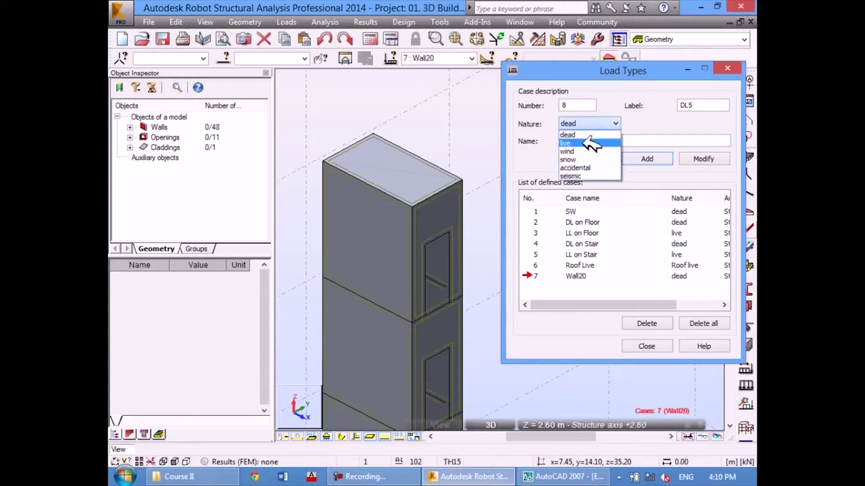
click(588, 143)
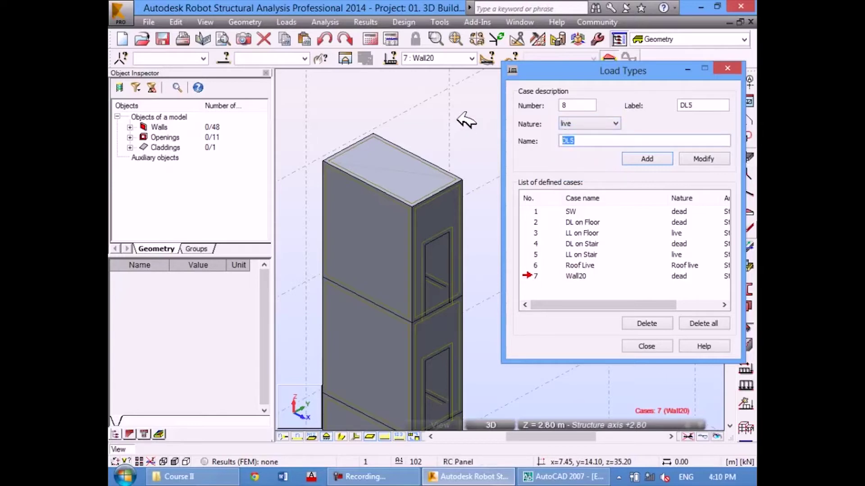
text(Elevator)
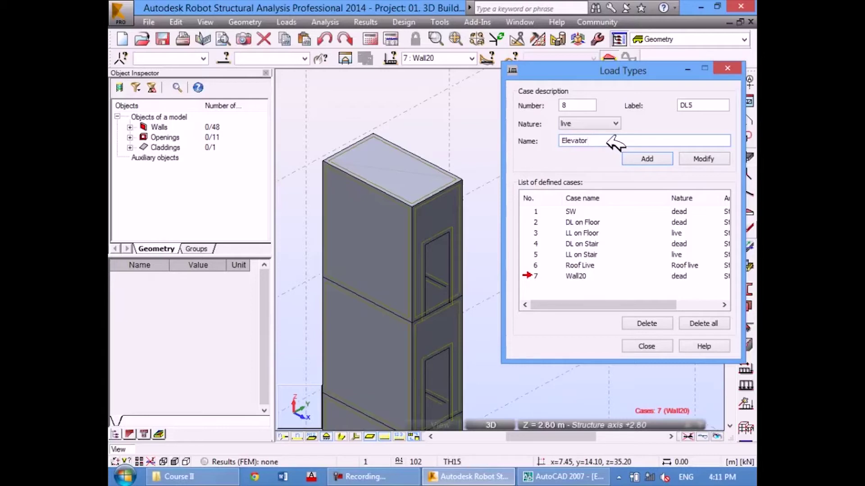
double_click(572, 141)
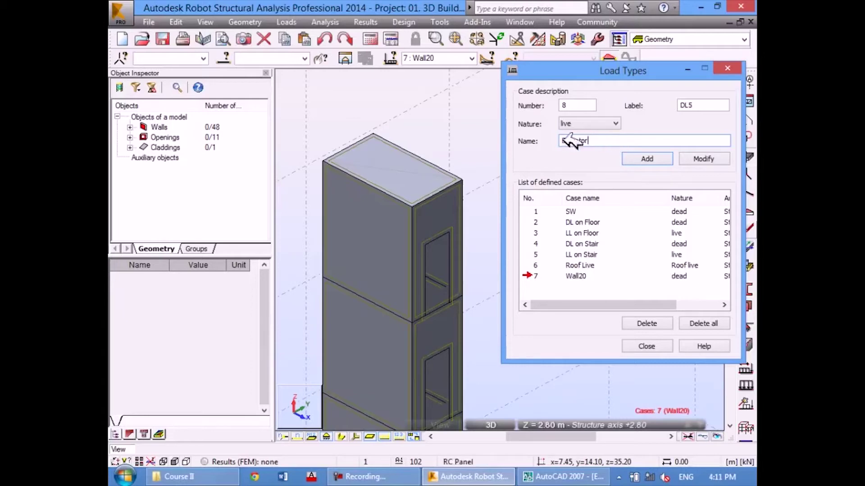
click(686, 106)
key(BackSpace)
key(BackSpace)
key(BackSpace)
key(ctrl+v)
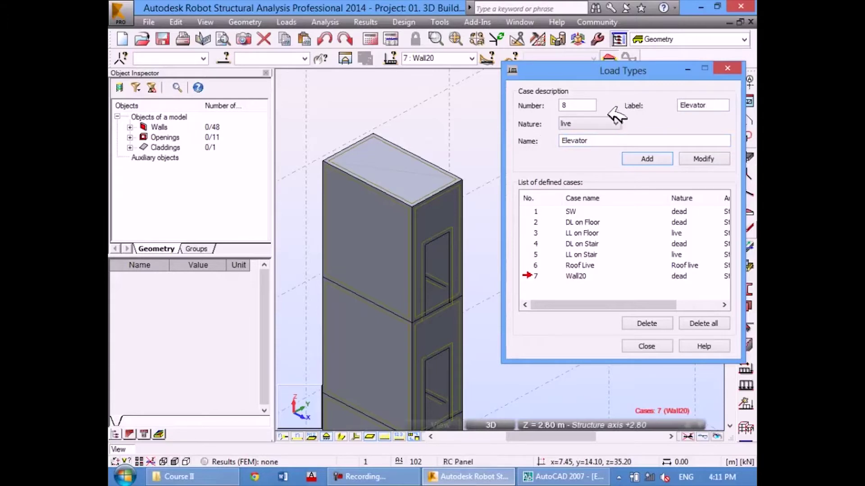
click(657, 155)
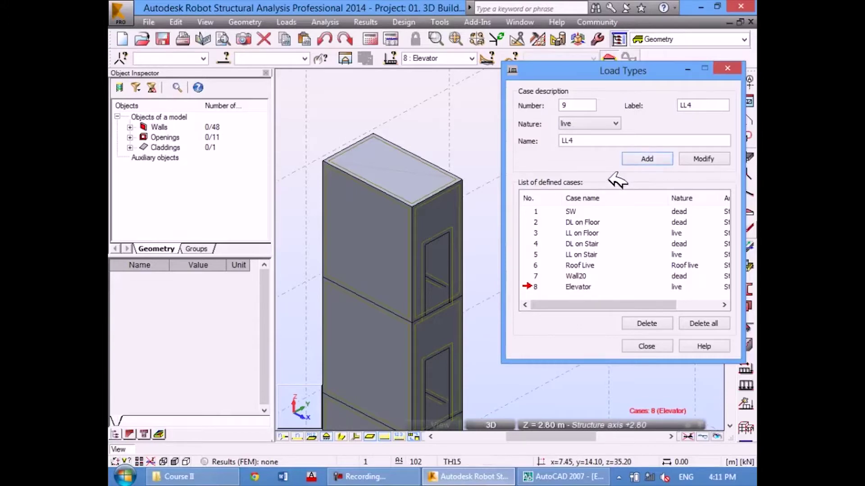
click(563, 478)
Step: Zoom to the rooftop water tank, select the roof slab beneath it, and go back to Robot
scroll(457, 243, down, 3)
scroll(468, 237, down, 2)
scroll(466, 240, down, 3)
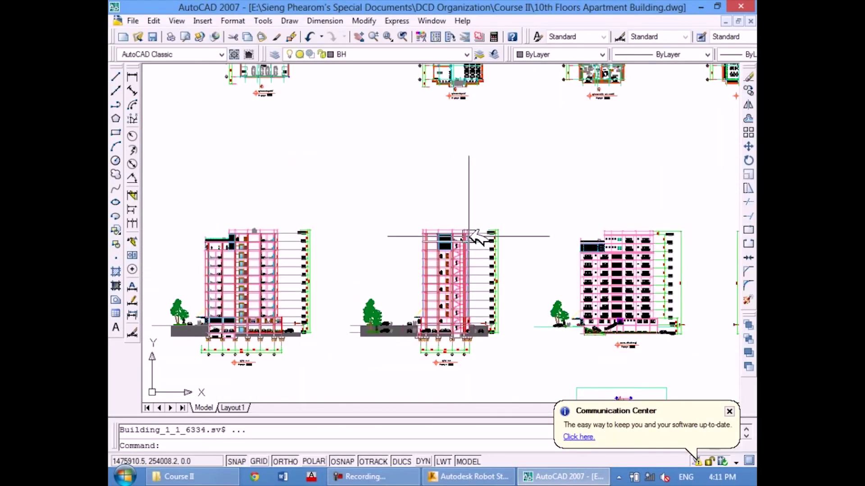
scroll(251, 242, up, 3)
scroll(265, 226, up, 3)
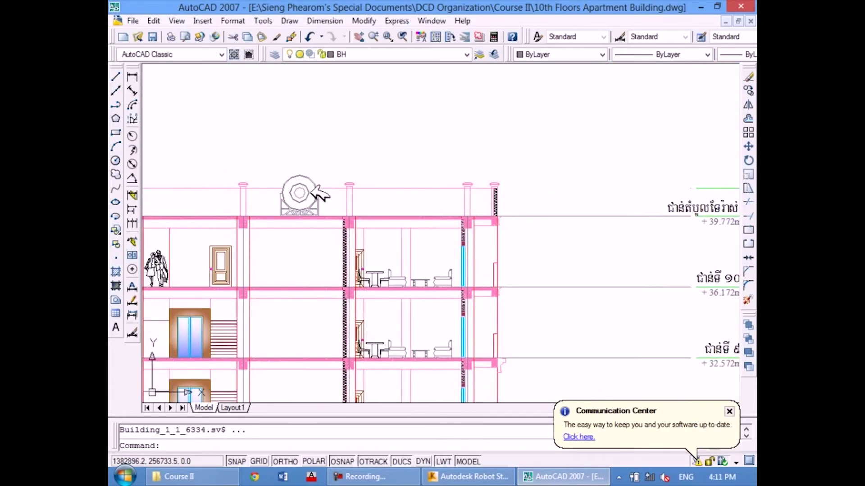
middle_drag(277, 207, 407, 201)
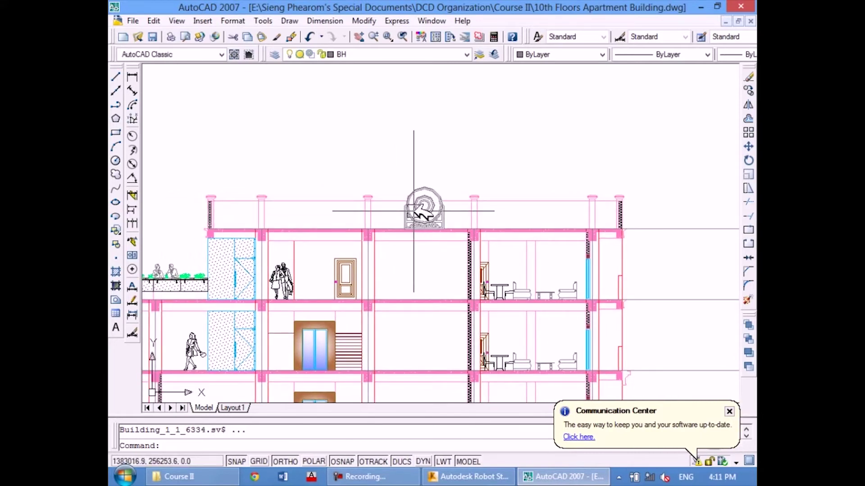
click(379, 242)
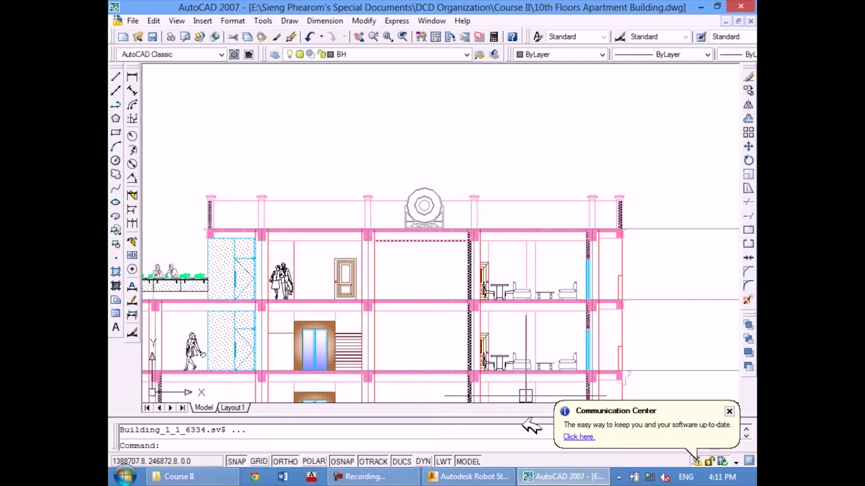
click(493, 475)
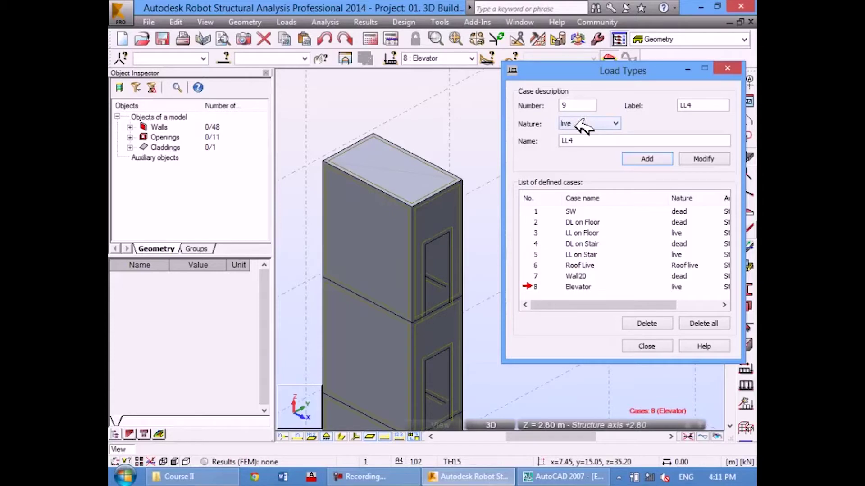
Step: Add live case 9 with name and label 'Water Tank'
drag(599, 140, 542, 135)
text(Water T)
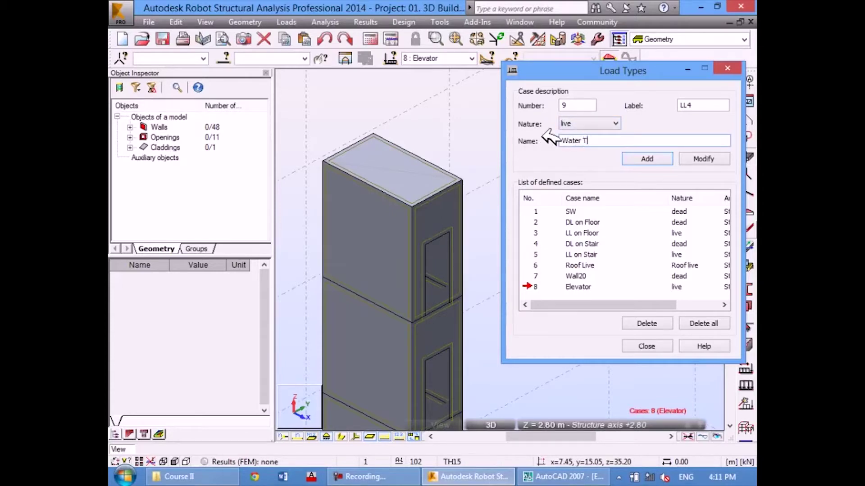
text(ank)
drag(613, 140, 476, 144)
key(ctrl+c)
double_click(684, 106)
key(ctrl+v)
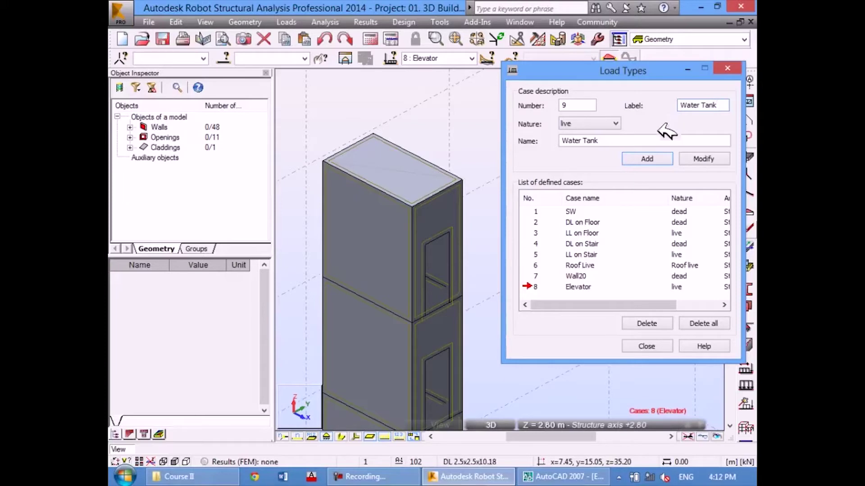
click(658, 155)
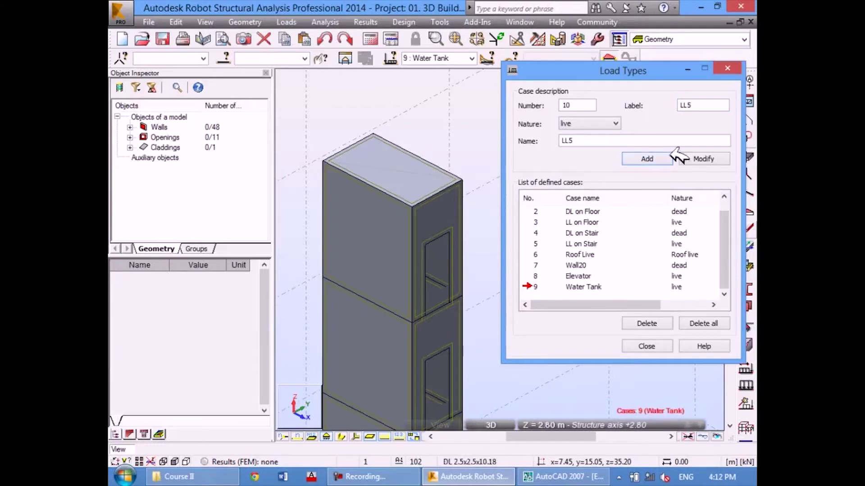
Step: Set the next case's nature to snow and review its subnature options
key(s)
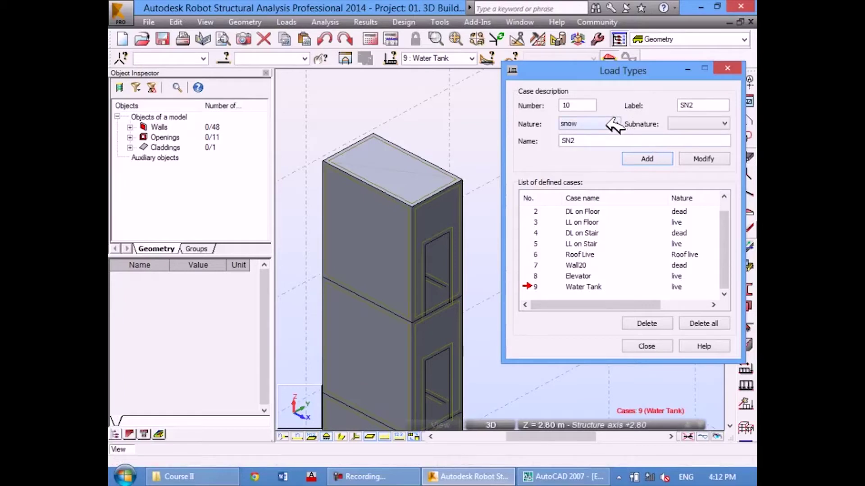
click(616, 123)
click(616, 151)
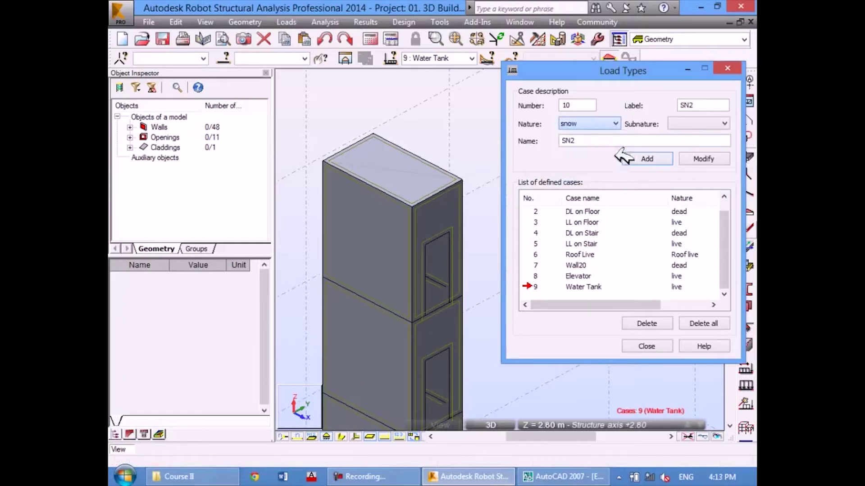
click(692, 122)
click(649, 75)
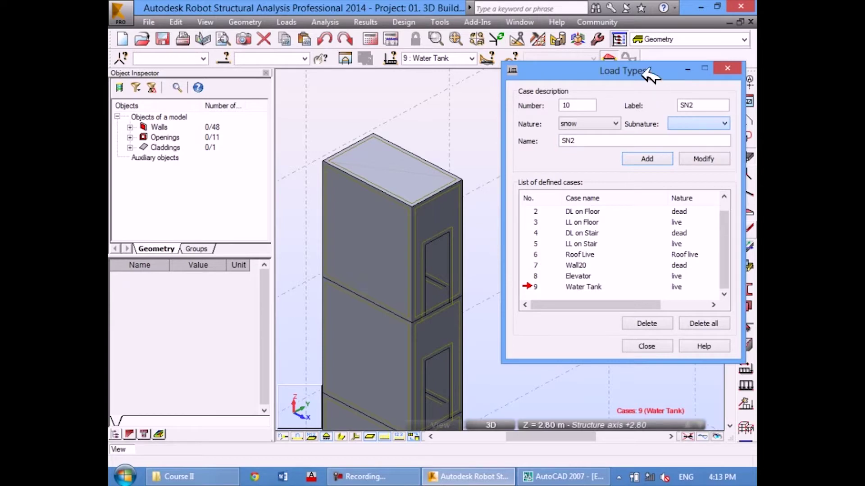
click(451, 22)
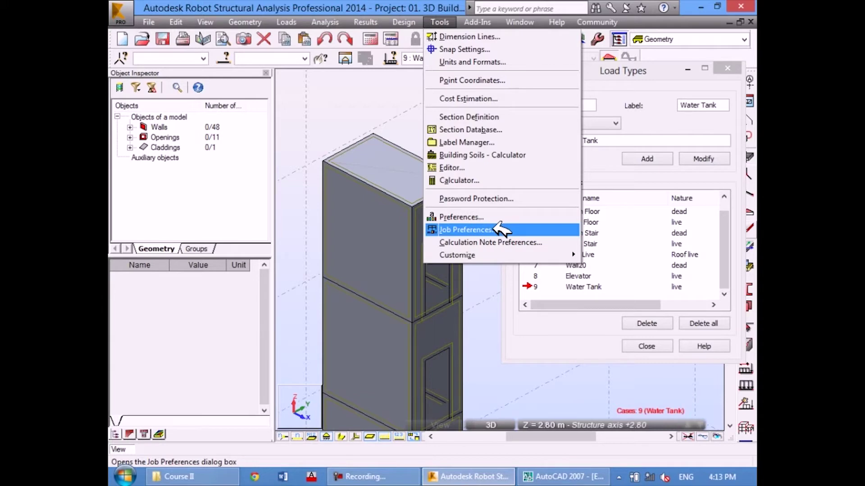
Step: Review the load and material design codes in Job Preferences, then accept with OK
click(505, 229)
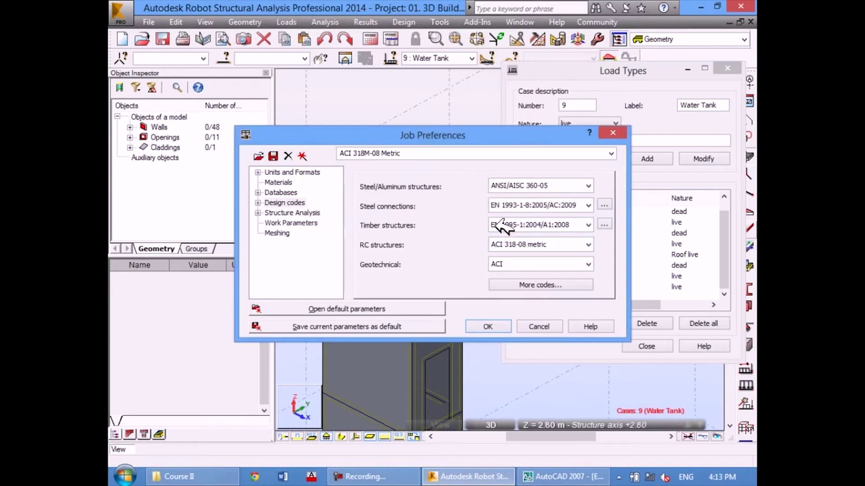
mouse_move(411, 141)
mouse_down()
mouse_move(384, 131)
mouse_move(318, 129)
mouse_up()
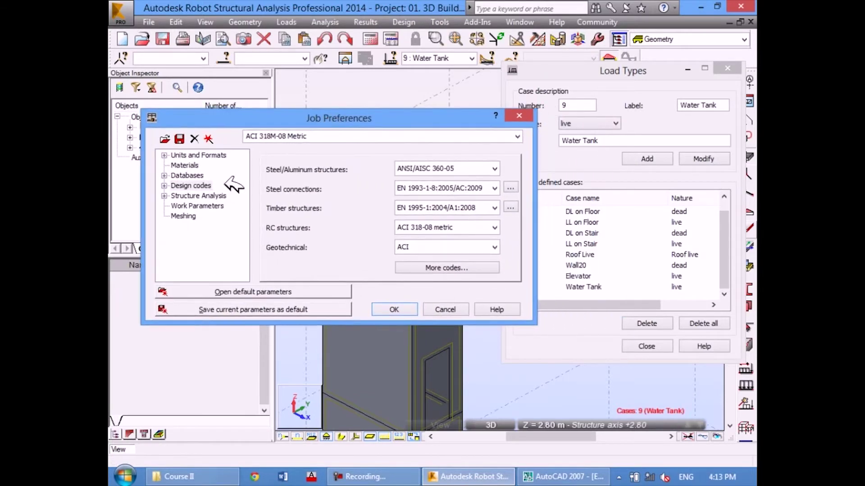
double_click(190, 186)
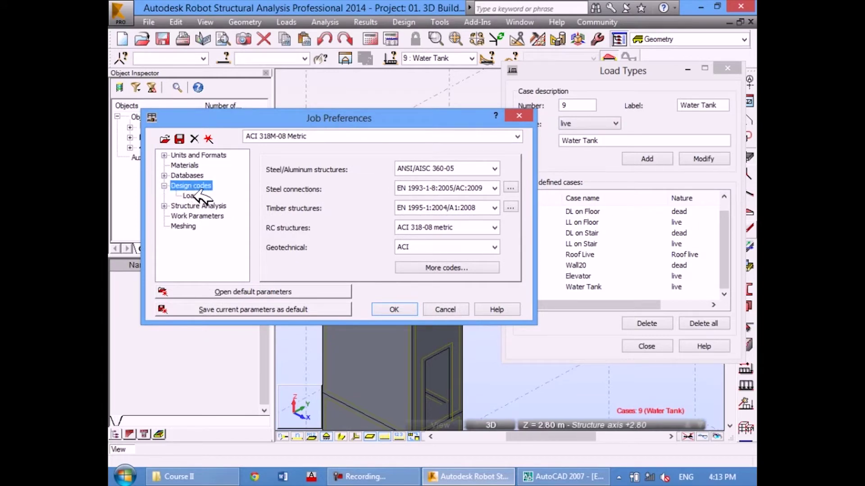
click(189, 195)
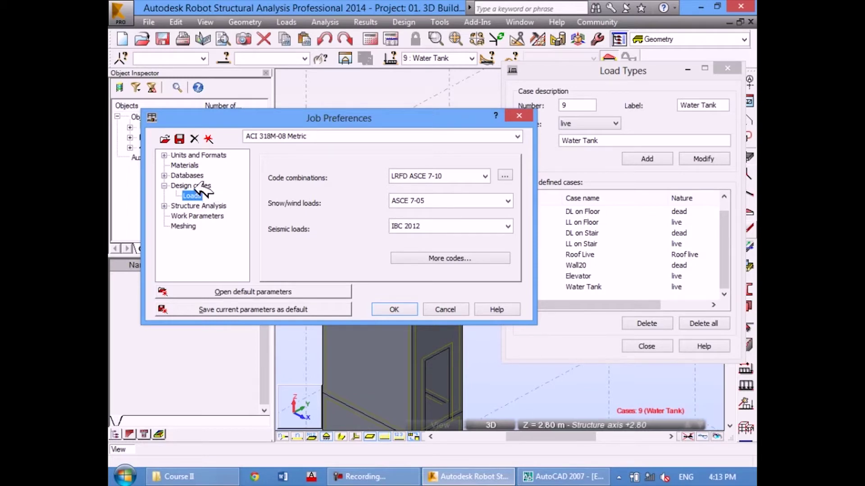
click(175, 186)
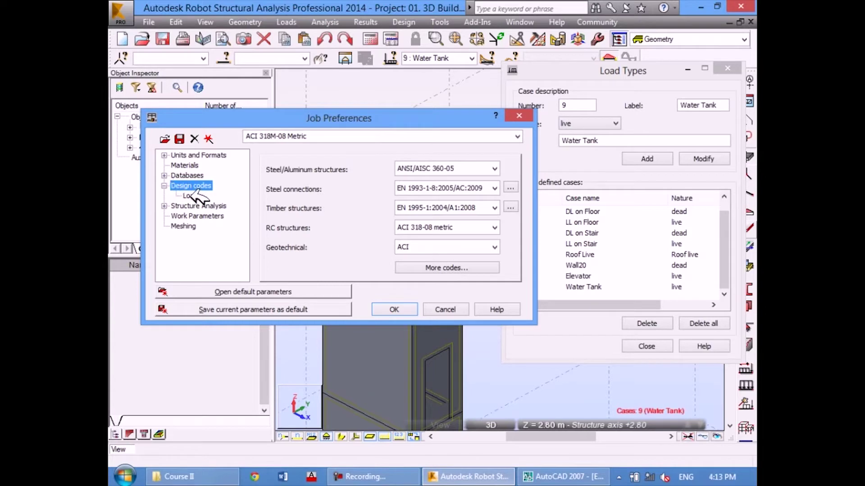
click(189, 196)
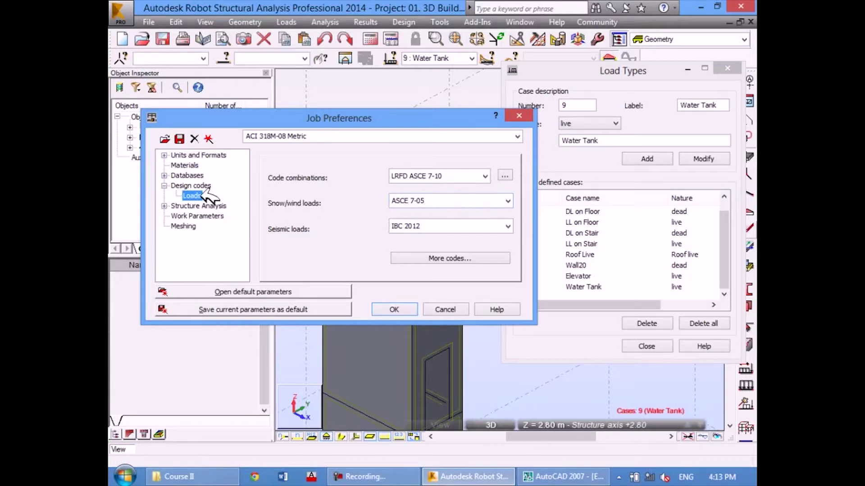
drag(308, 117, 306, 119)
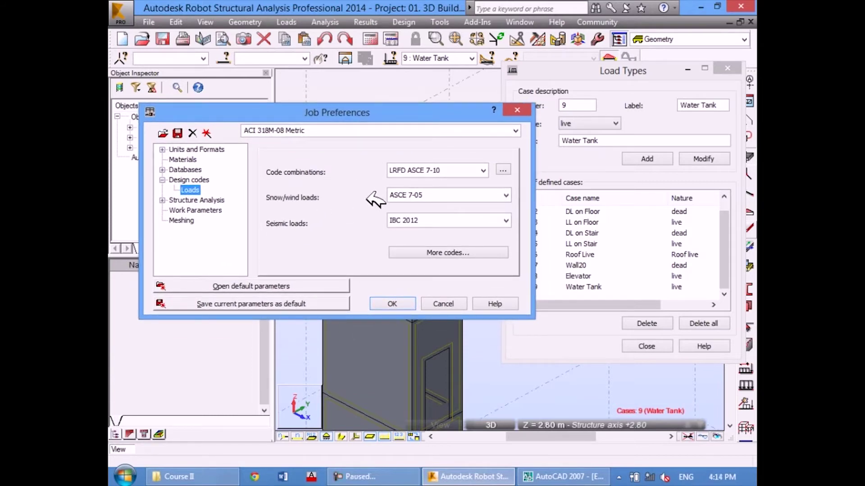
click(409, 303)
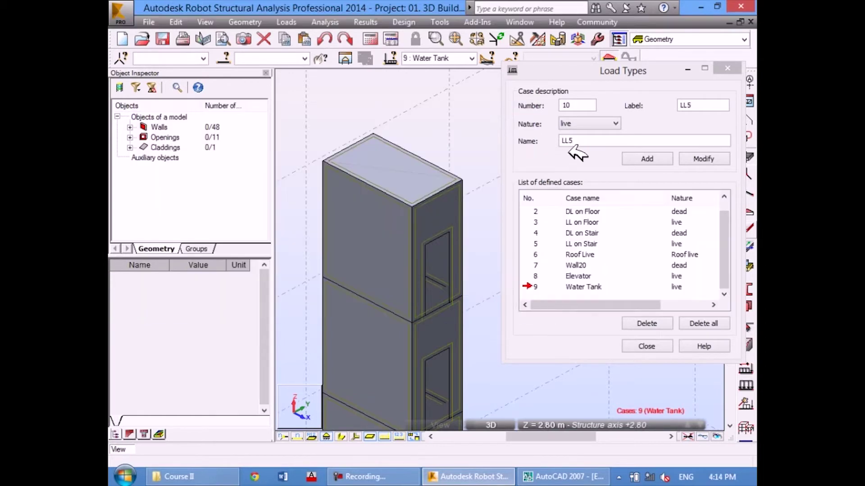
Step: Set case 10's nature to snow, leave the subnature unchanged, and switch to AutoCAD
click(614, 123)
click(599, 153)
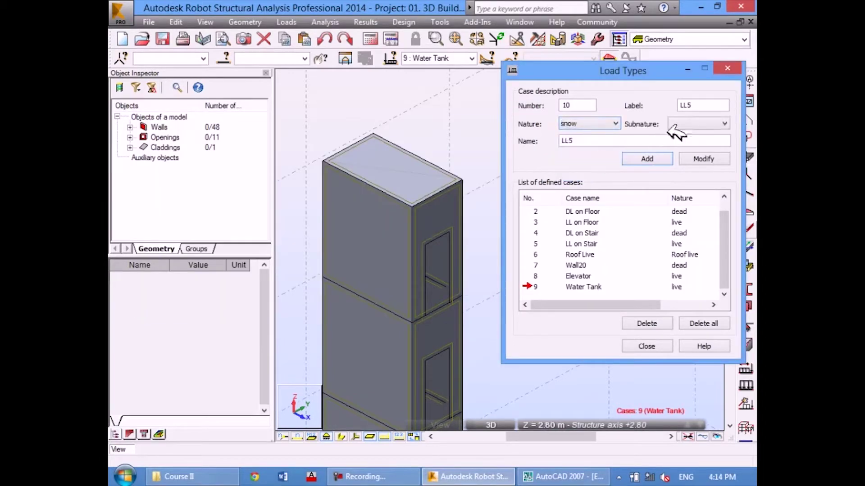
click(670, 124)
click(667, 118)
drag(721, 257, 720, 262)
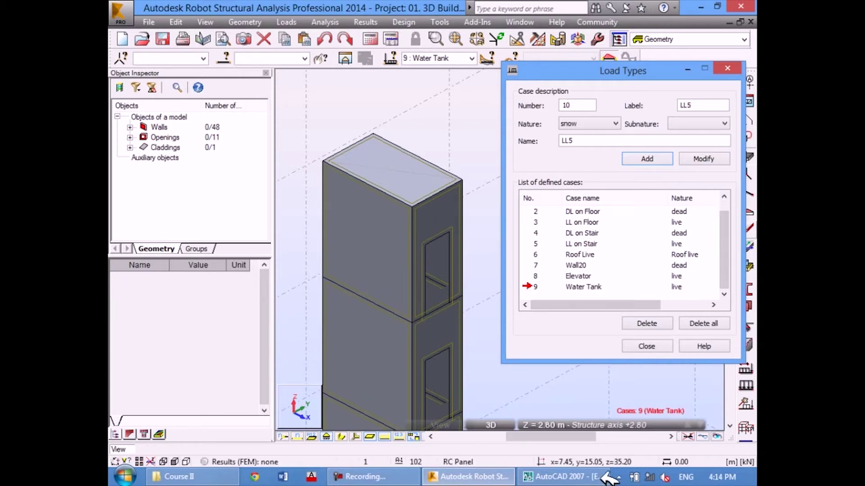
click(563, 477)
Step: Zoom and pan to the basement floors and retaining wall, then return to Robot
scroll(386, 207, down, 5)
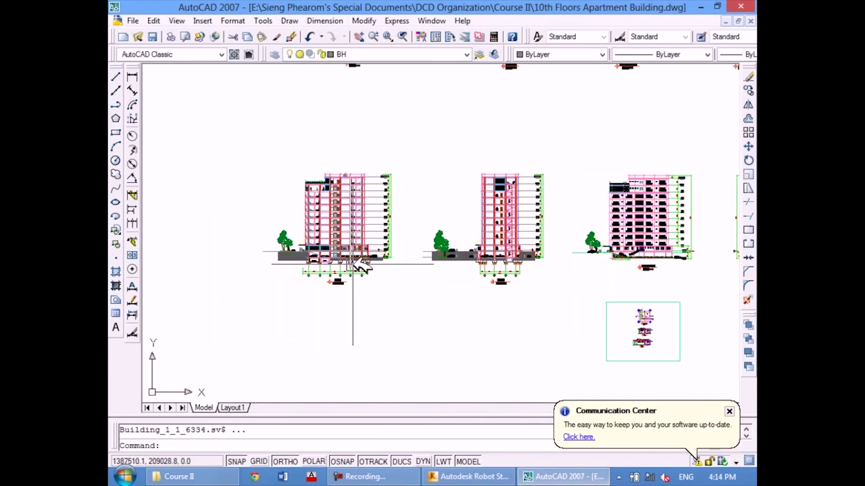
scroll(386, 216, up, 2)
scroll(396, 243, up, 2)
scroll(450, 264, up, 1)
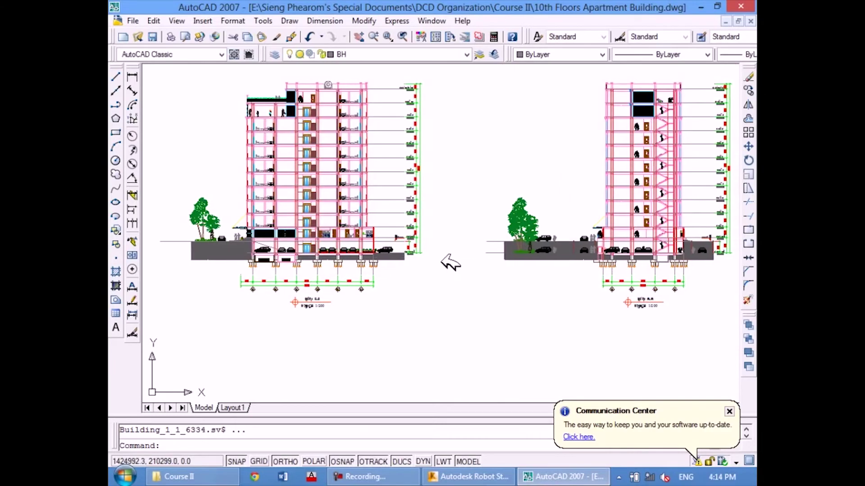
scroll(450, 264, up, 2)
scroll(477, 271, up, 1)
scroll(486, 275, up, 1)
scroll(518, 256, up, 1)
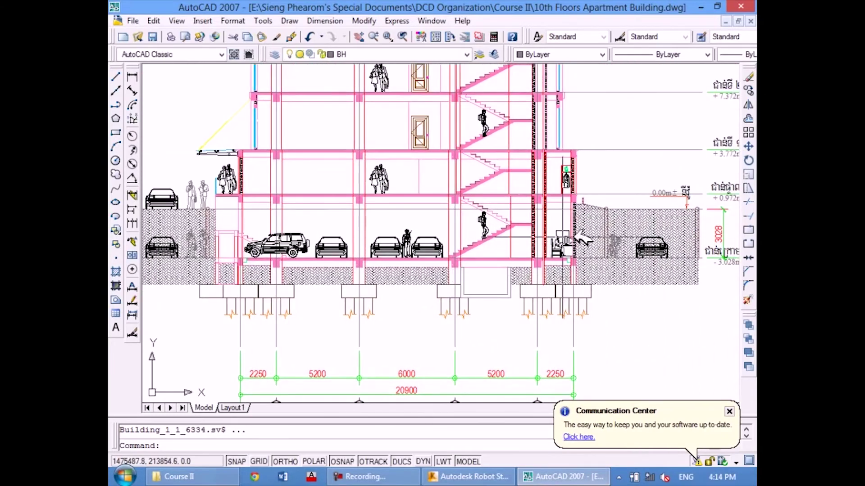
scroll(586, 234, up, 1)
scroll(586, 234, up, 1)
scroll(525, 239, up, 1)
scroll(522, 239, up, 1)
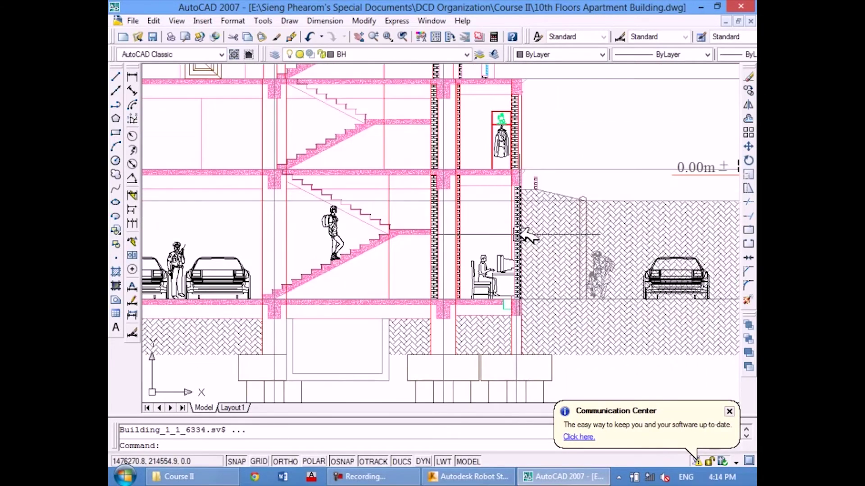
scroll(514, 236, up, 2)
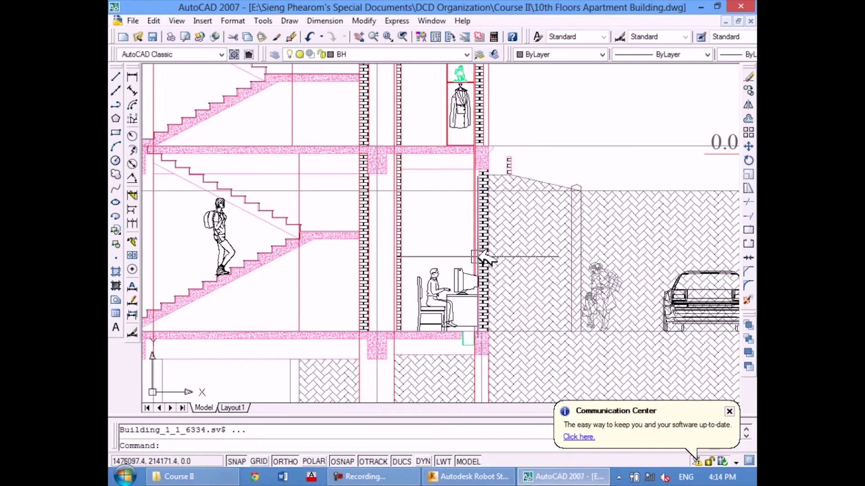
scroll(428, 230, down, 2)
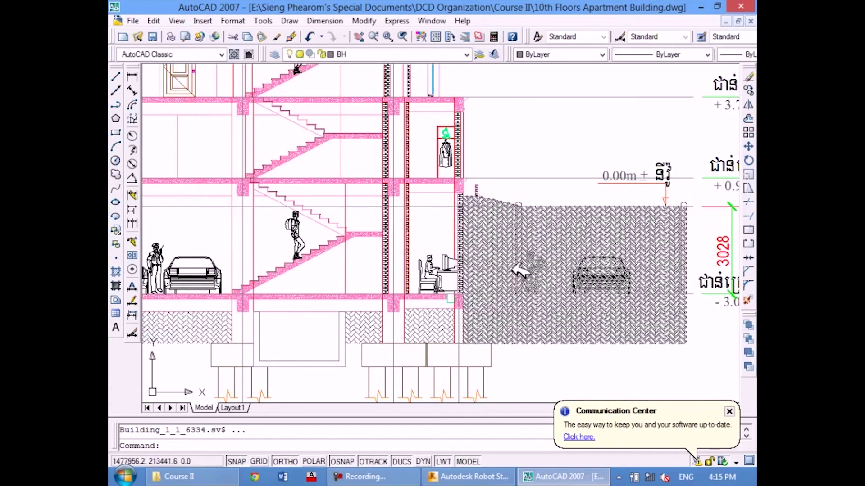
middle_drag(489, 256, 465, 239)
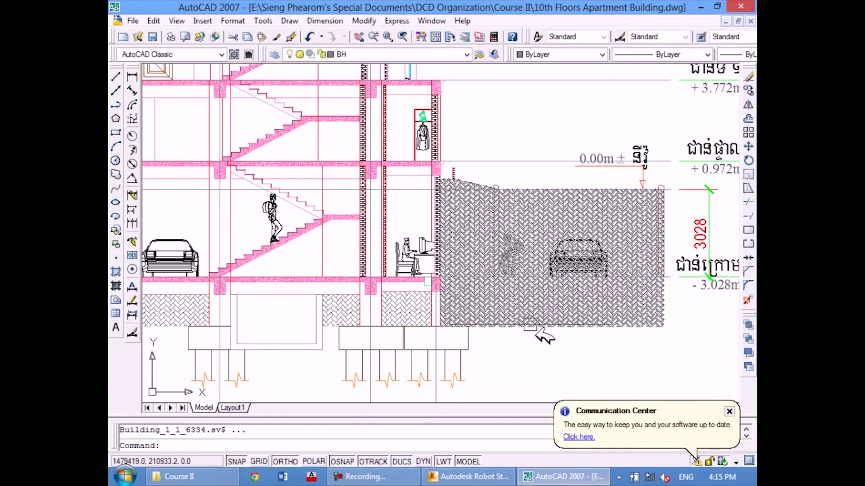
click(495, 477)
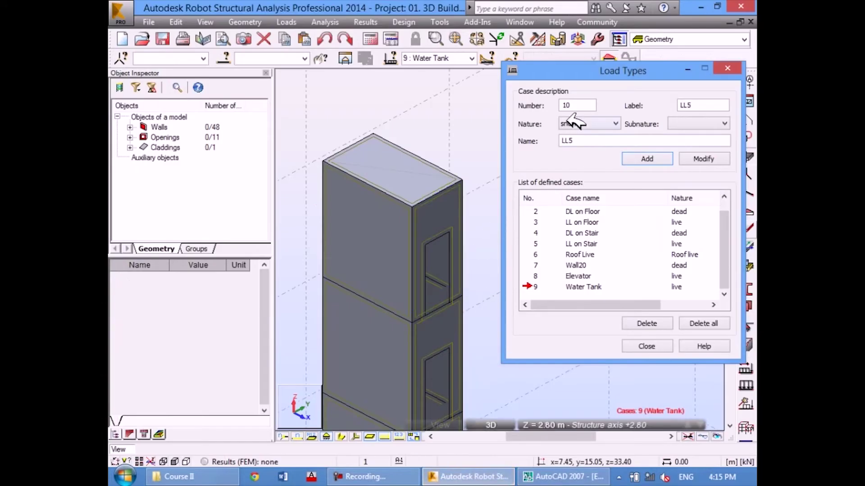
Step: Reset the nature to live, fix the name to 'Soil Pressure', copy it to the label, and add it
click(589, 123)
click(574, 143)
text(Soil Pressr)
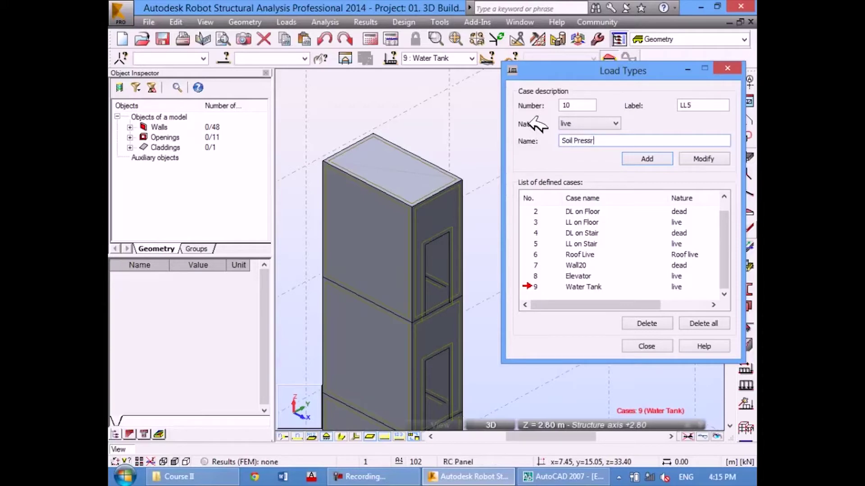
key(BackSpace)
text(ure)
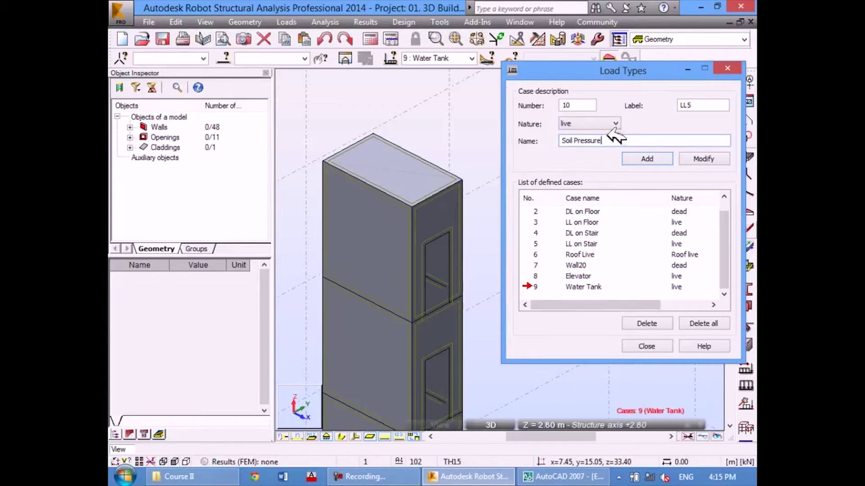
drag(615, 140, 545, 140)
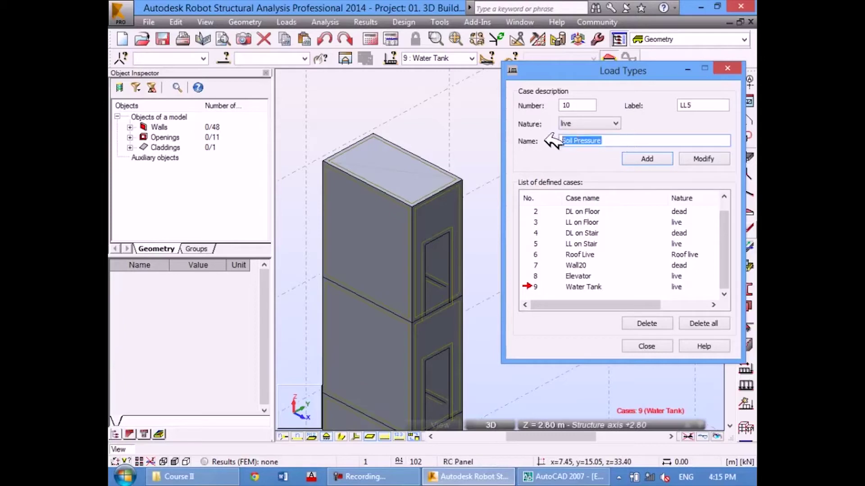
key(ctrl+c)
double_click(685, 105)
key(ctrl+v)
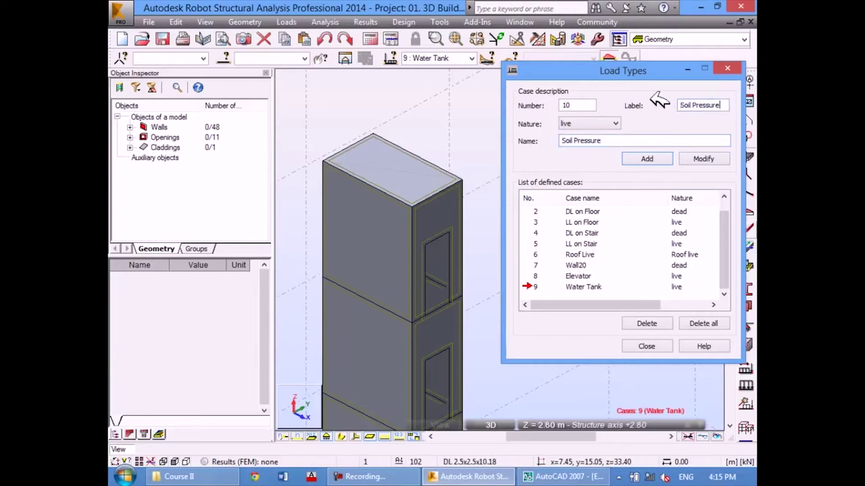
click(624, 141)
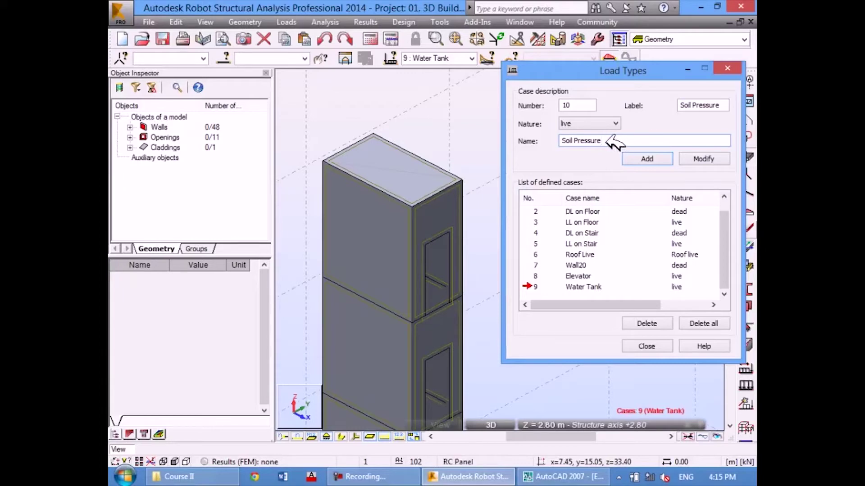
click(657, 155)
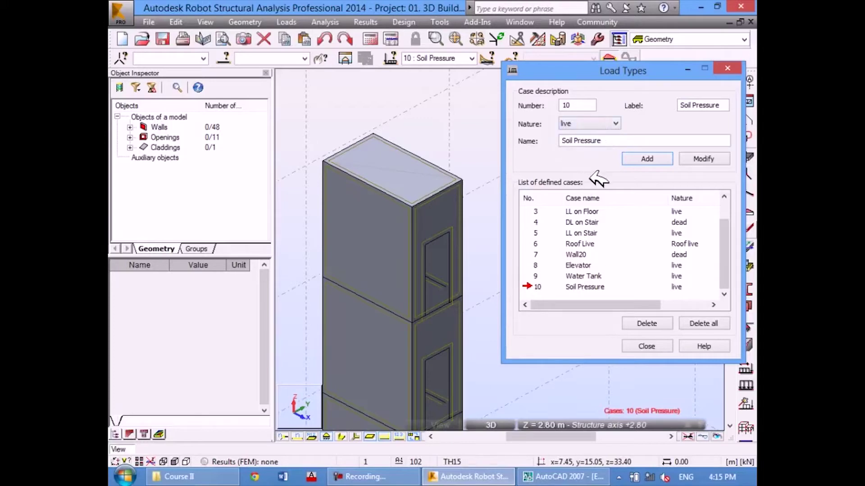
Step: Add wind case 11 with name and label 'Wind'
mouse_move(732, 248)
mouse_down()
mouse_move(732, 210)
mouse_move(725, 248)
mouse_up()
click(591, 123)
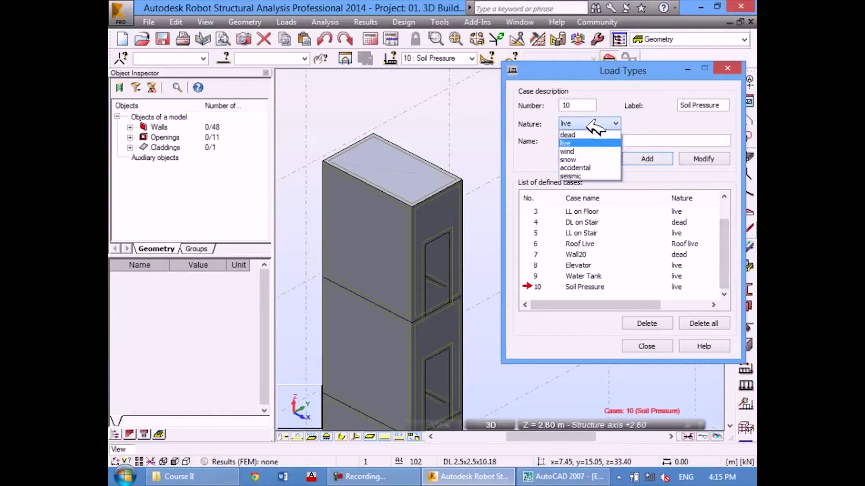
click(583, 152)
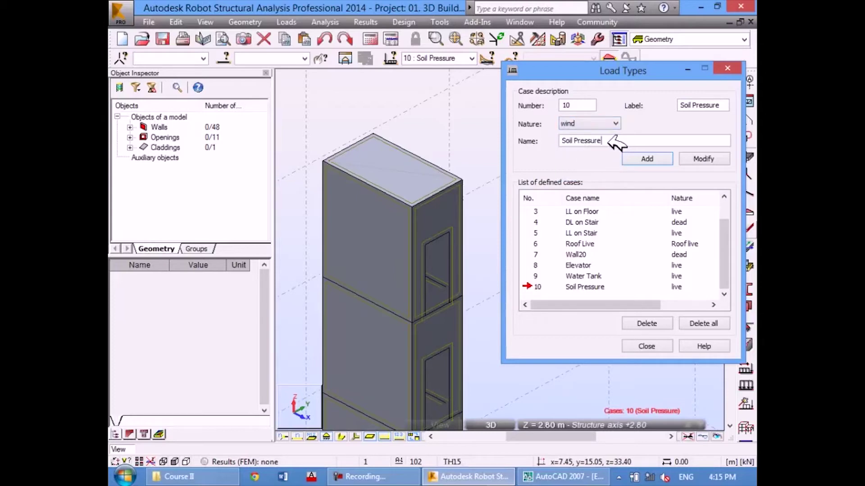
drag(612, 141, 504, 121)
text(Wind)
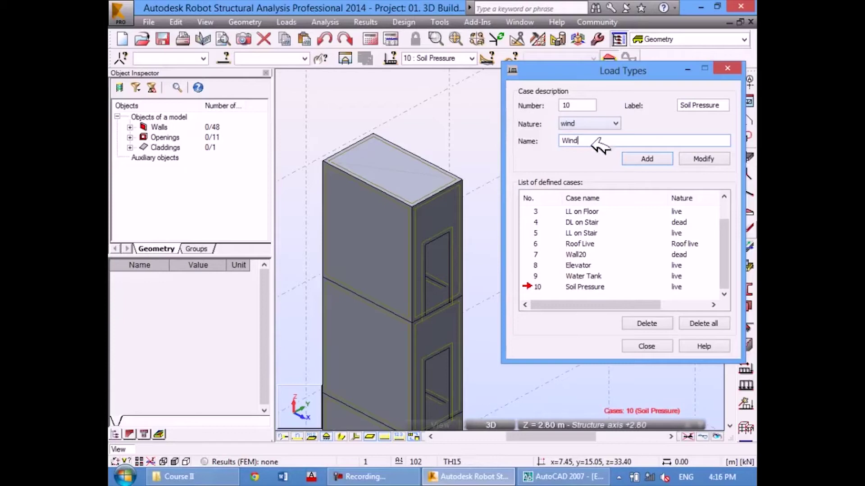
drag(603, 143, 540, 144)
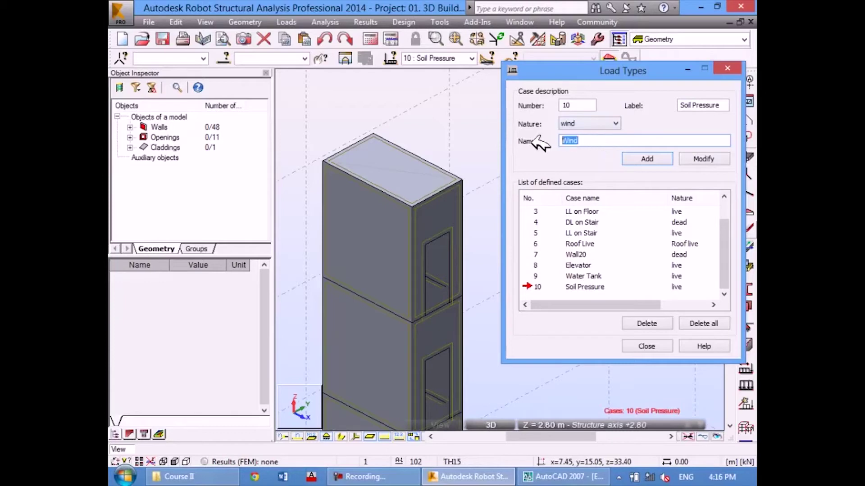
drag(727, 105, 644, 95)
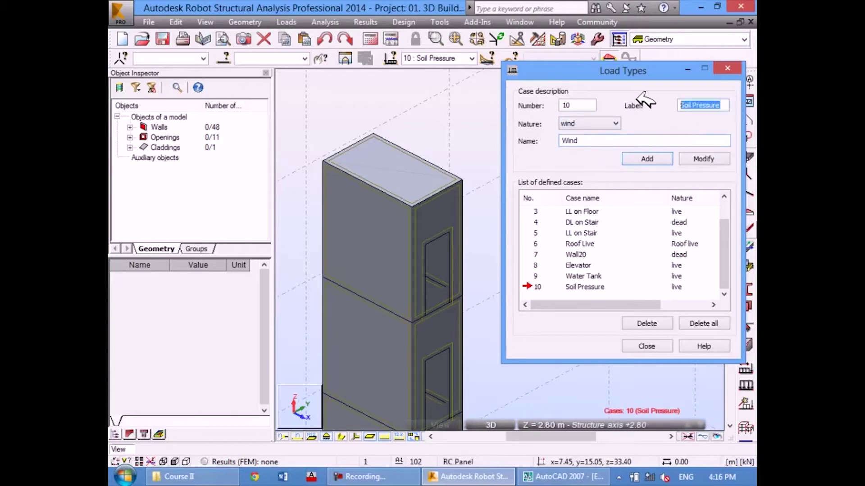
key(ctrl+v)
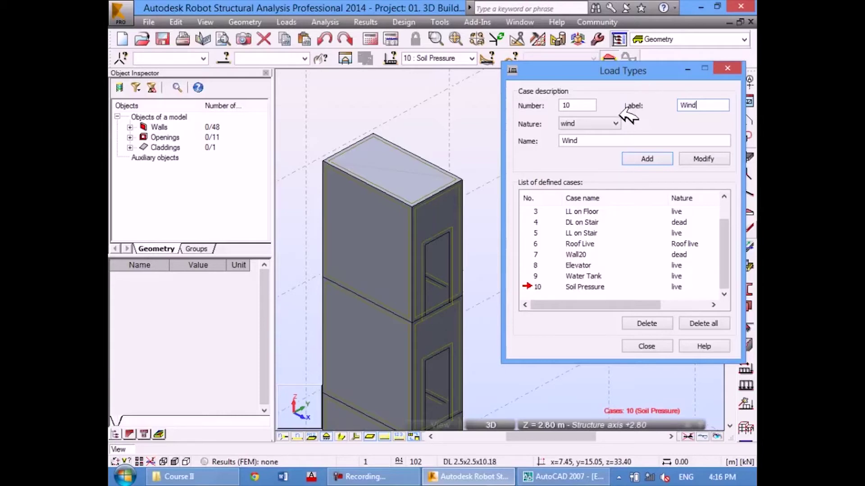
click(652, 159)
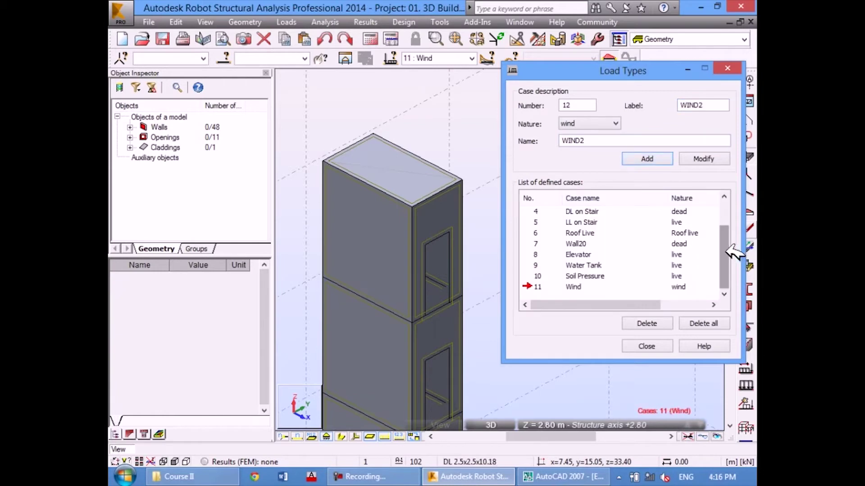
Step: Close the Load Types dialog
scroll(726, 248, up, 1)
scroll(723, 231, down, 1)
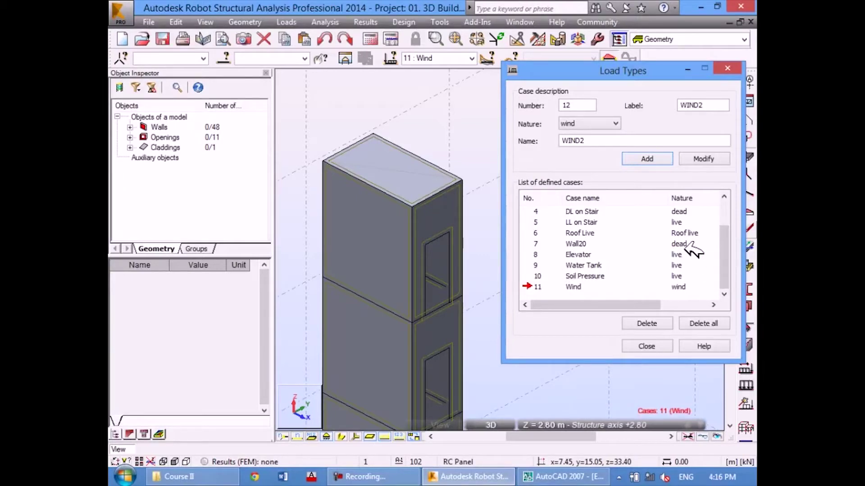
click(661, 346)
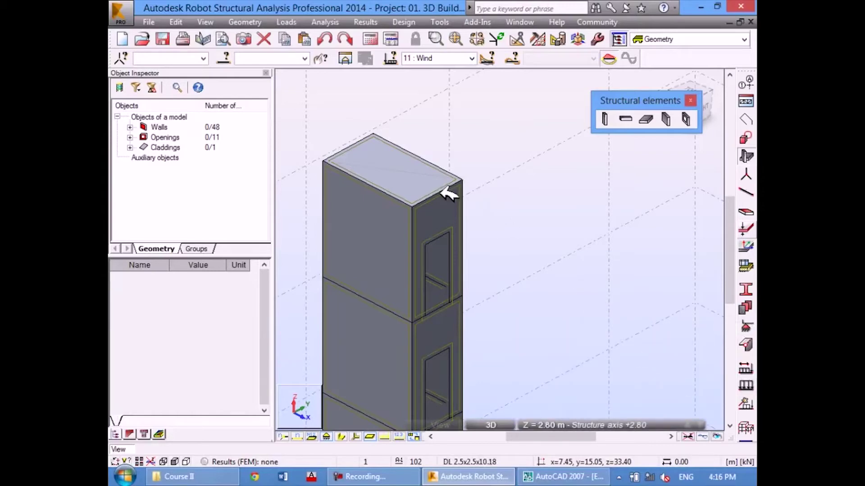
click(287, 22)
Step: Renumber the DL on Floor load case from 2 to 12 in Load Types
click(297, 36)
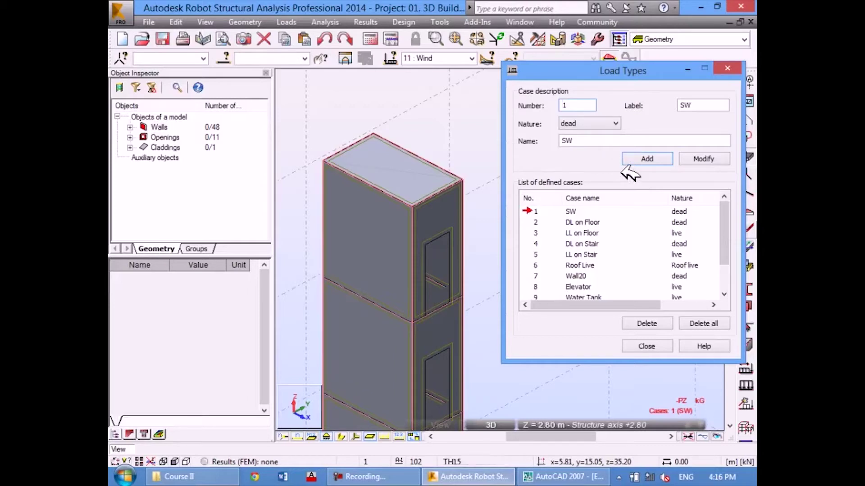
click(536, 222)
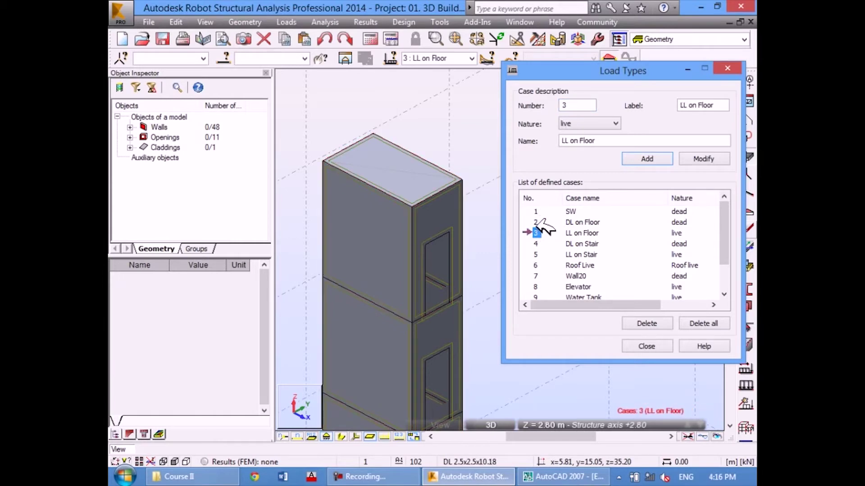
click(536, 222)
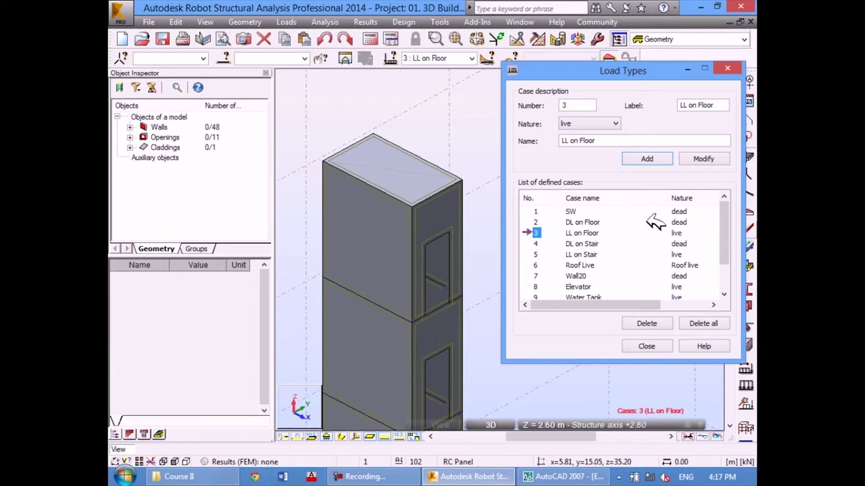
mouse_move(723, 227)
mouse_down()
mouse_move(725, 263)
mouse_move(711, 212)
mouse_up()
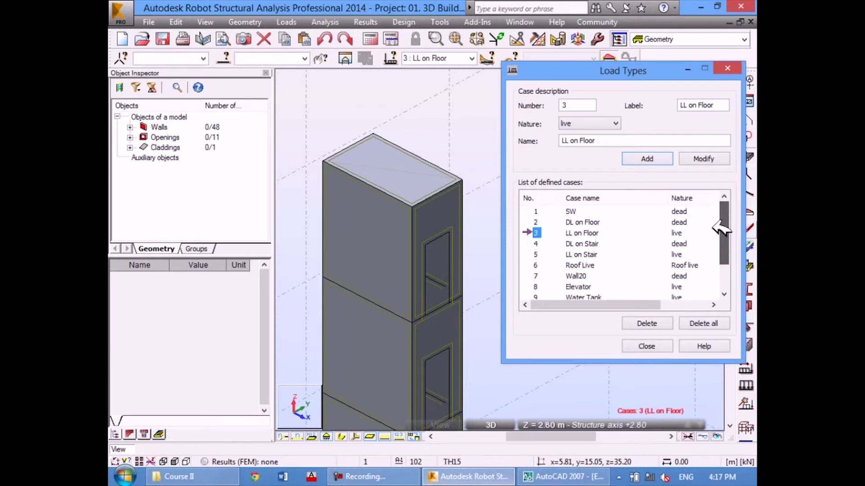
click(541, 220)
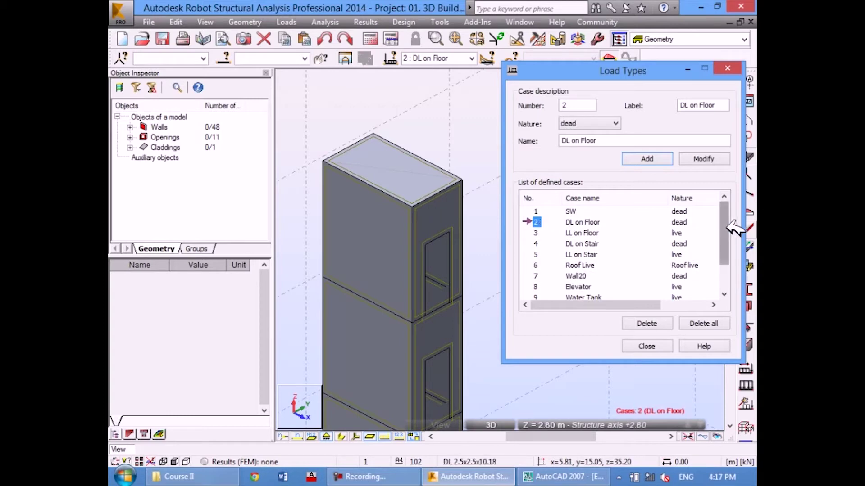
drag(729, 229, 734, 270)
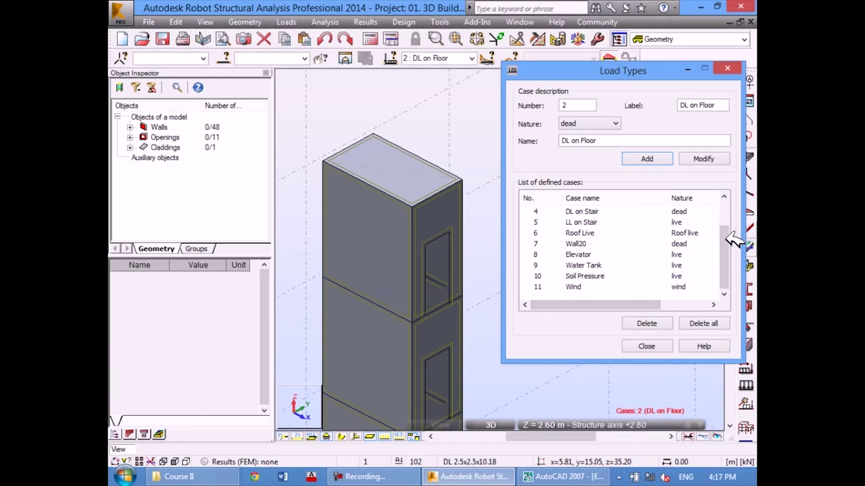
drag(730, 245, 721, 198)
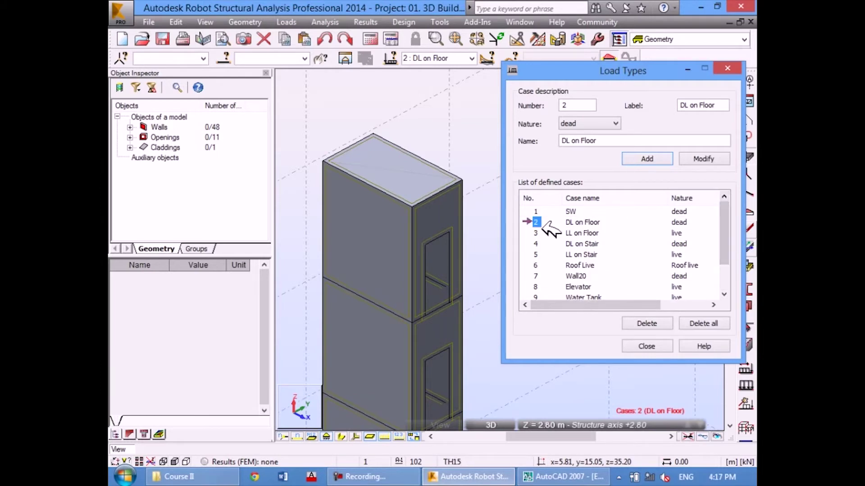
click(570, 106)
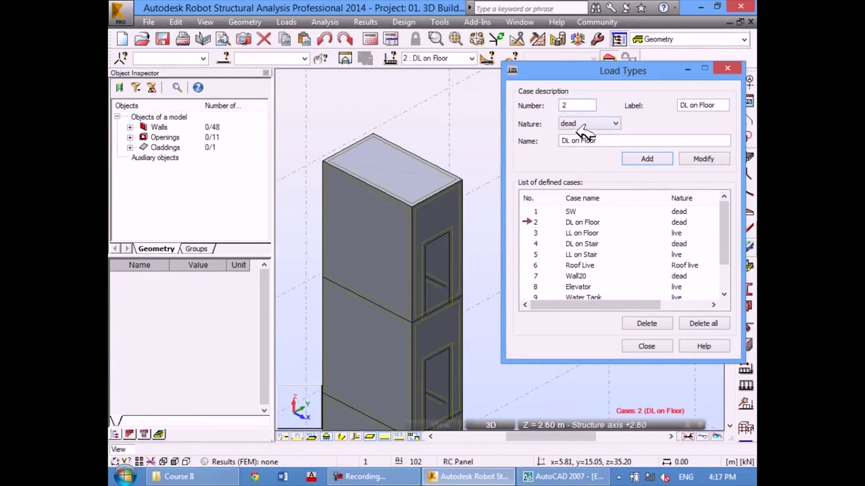
text(12)
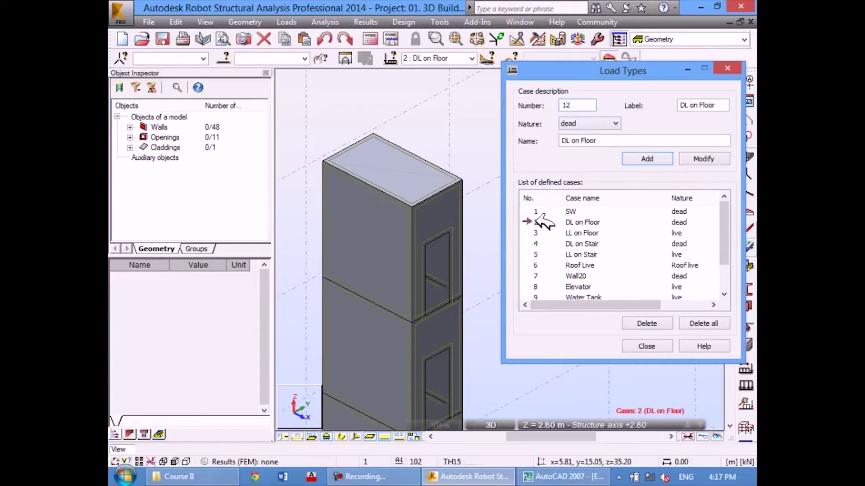
double_click(574, 106)
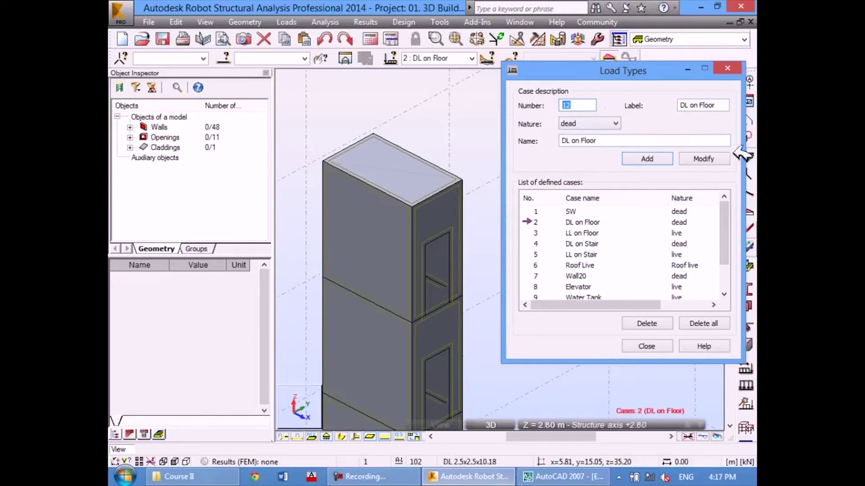
click(706, 158)
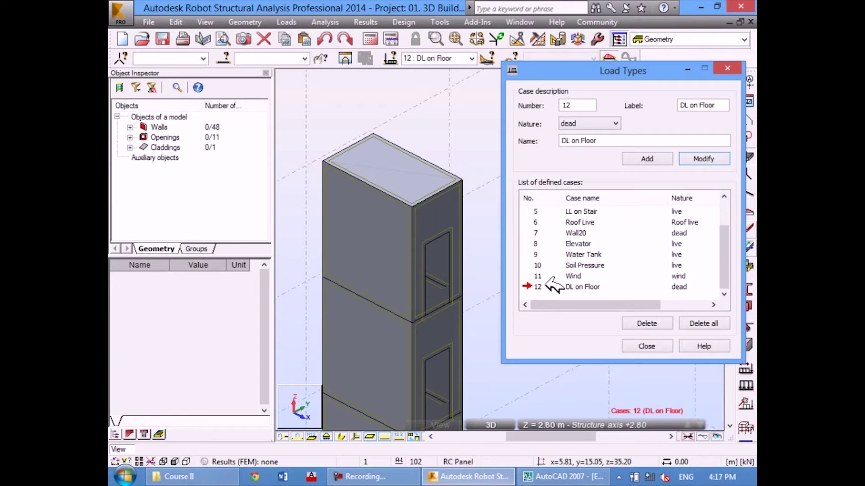
Step: Change case 12 DL on Floor back to number 2
scroll(720, 226, up, 1)
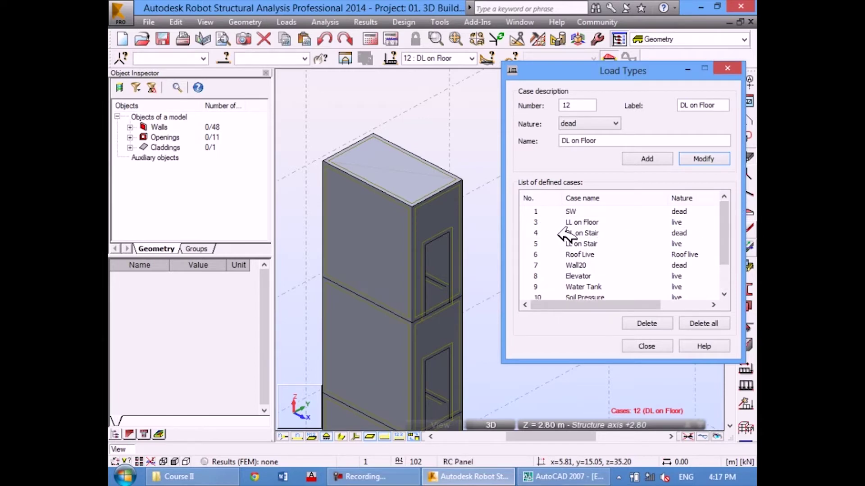
drag(723, 216, 723, 241)
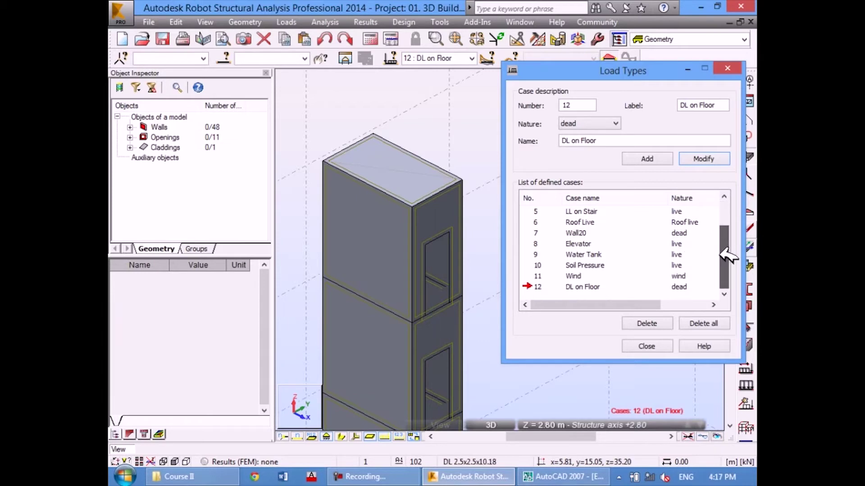
click(543, 282)
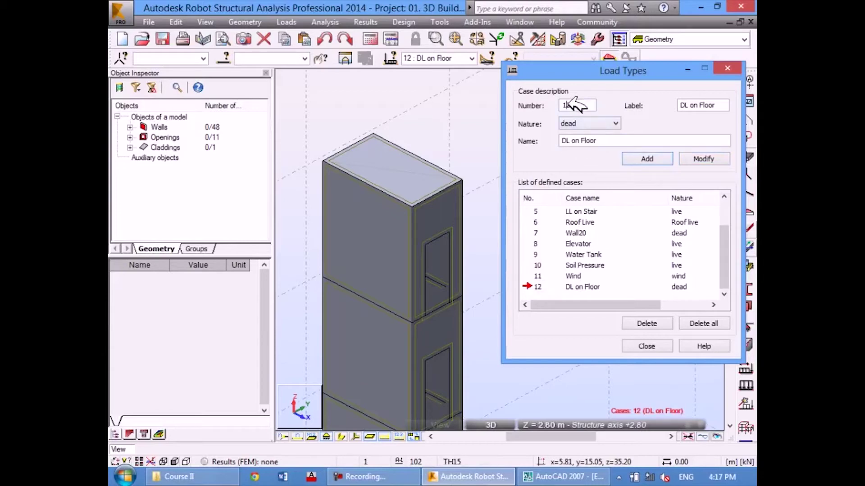
text(2)
click(704, 160)
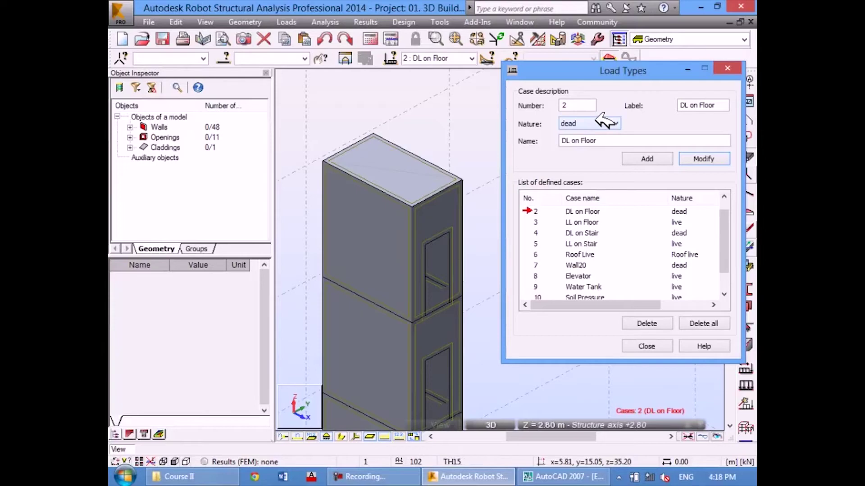
Step: Check the snow Nature and Subnature options, scroll to 11 Wind, and close Load Types
click(589, 126)
click(592, 151)
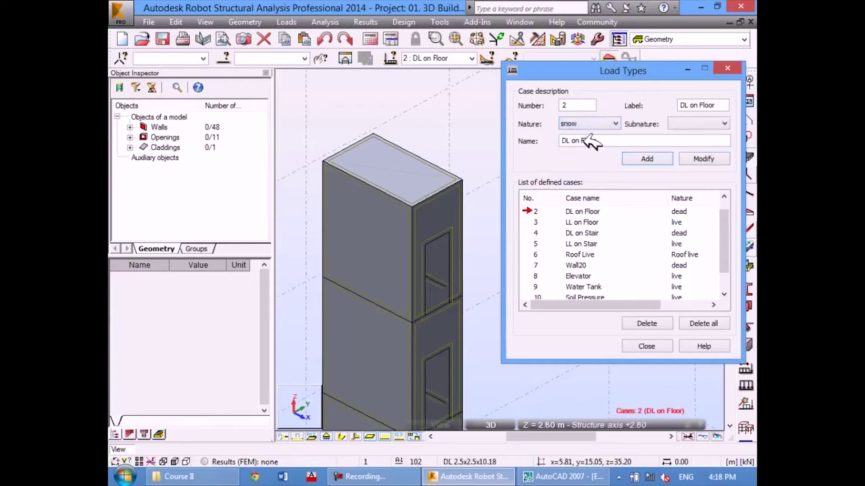
click(695, 122)
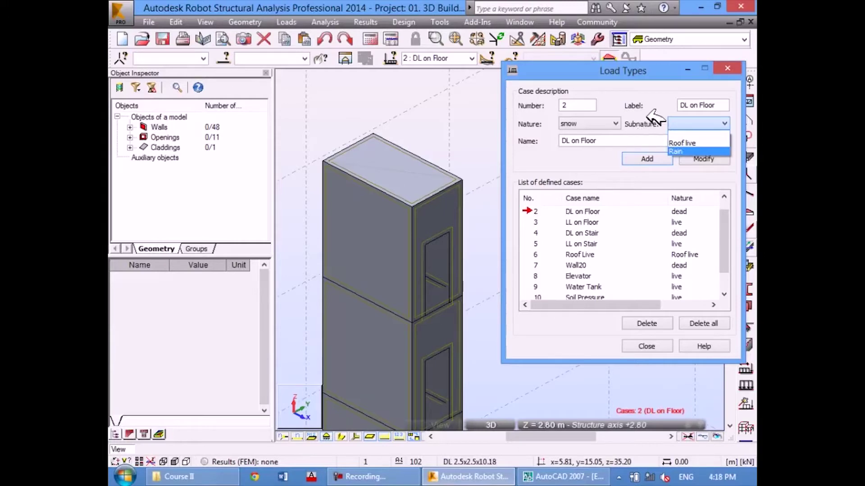
click(640, 113)
drag(613, 72, 578, 68)
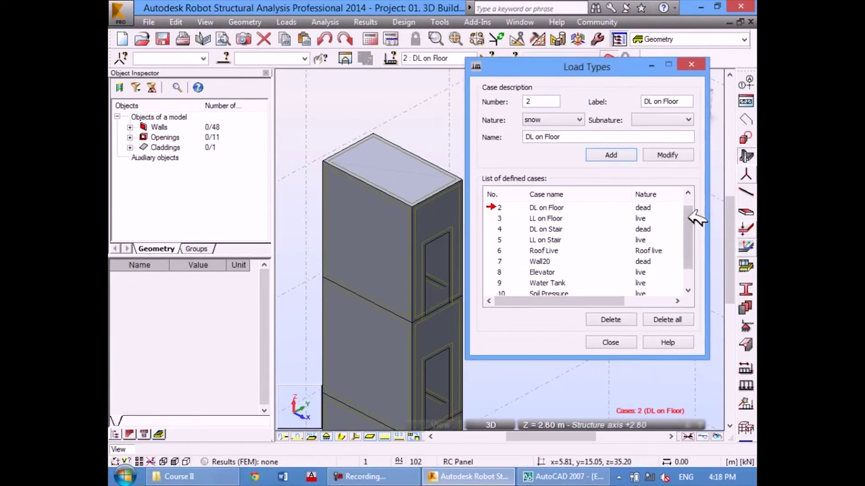
scroll(687, 217, down, 2)
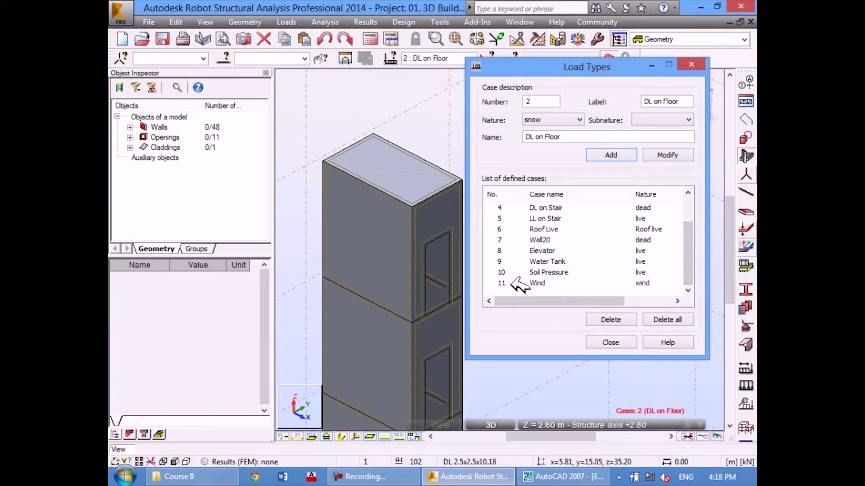
click(631, 341)
Step: Make 8 : Elevator the current load case and recentre the shaft in the view
scroll(538, 196, down, 2)
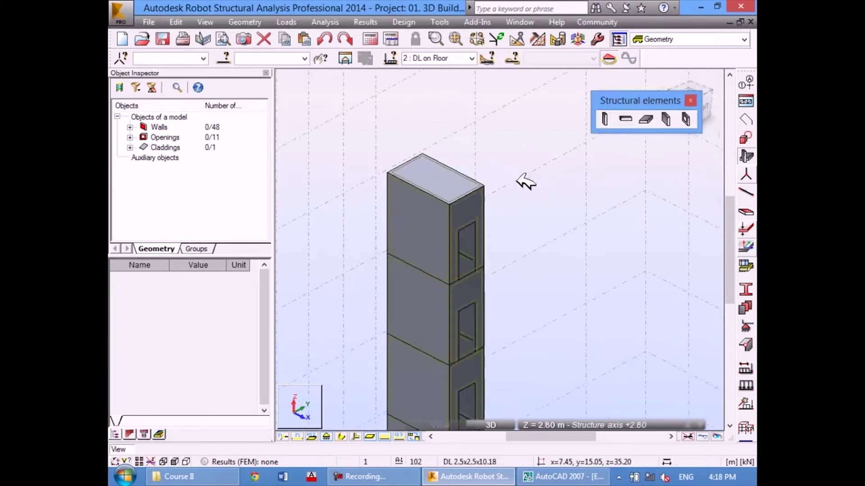
scroll(524, 182, up, 3)
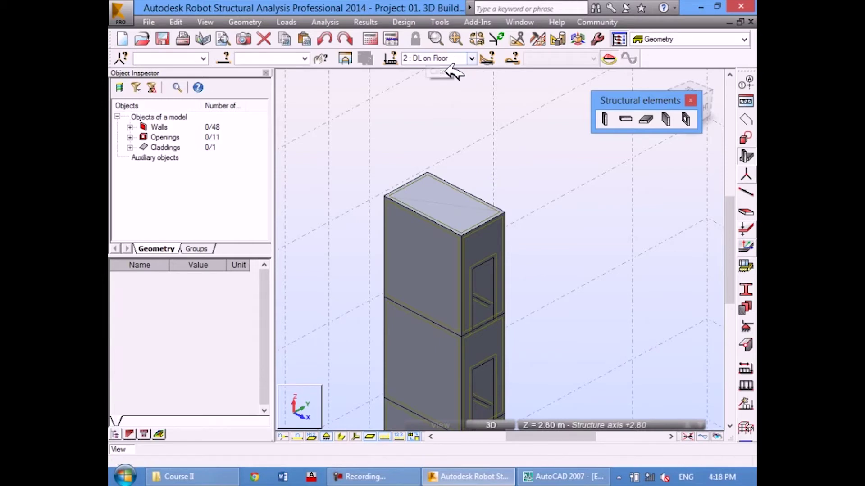
click(472, 59)
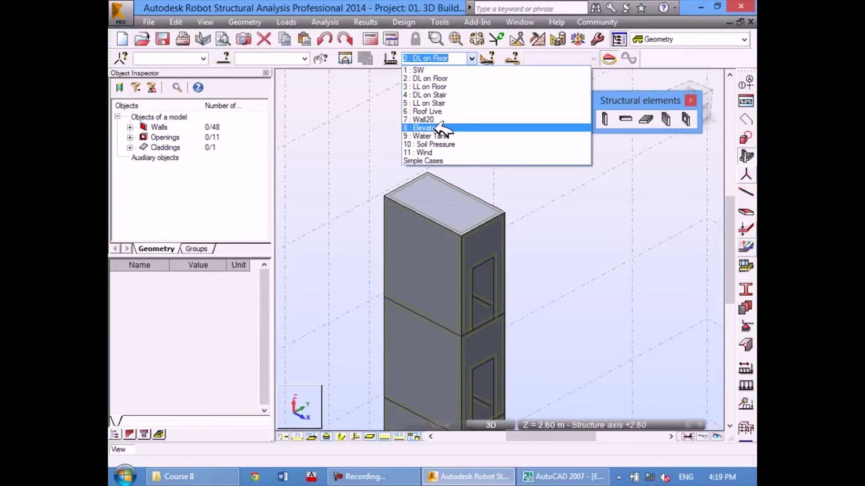
click(439, 129)
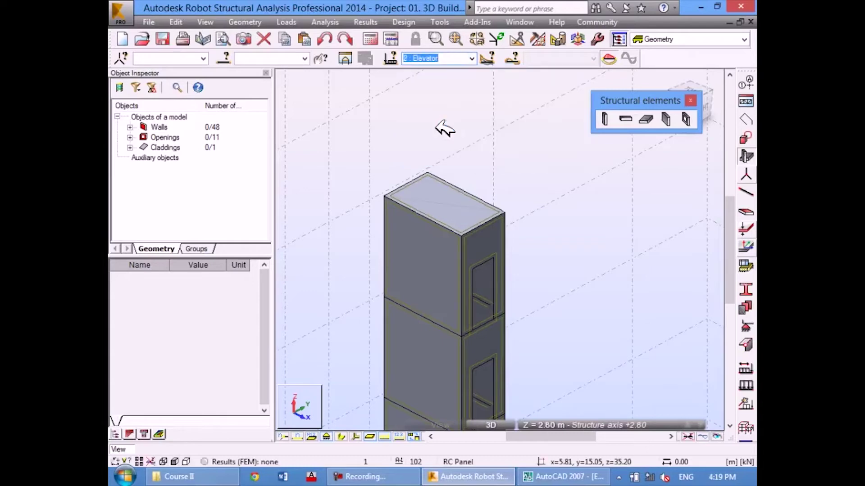
middle_drag(524, 168, 493, 151)
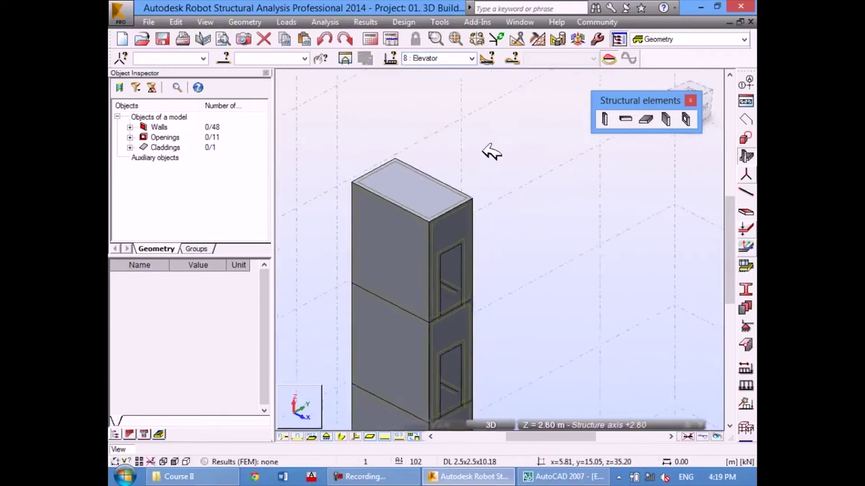
mouse_move(510, 193)
middle_down()
mouse_move(511, 202)
mouse_move(469, 190)
middle_up()
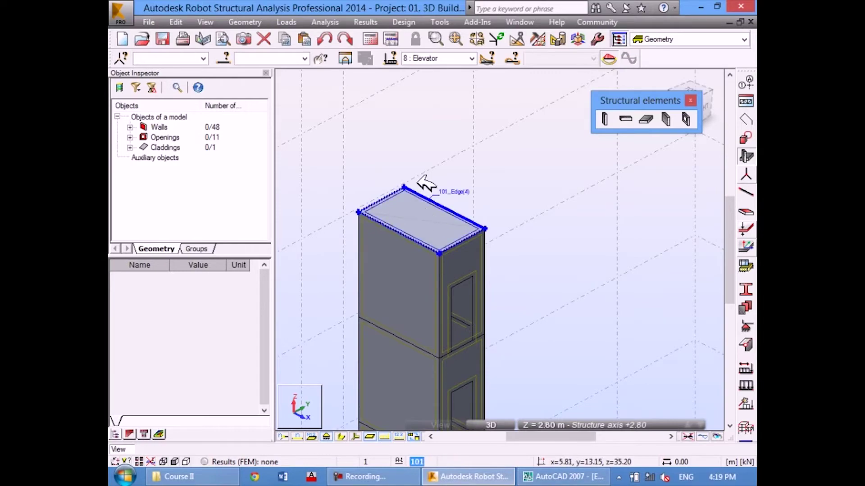
click(559, 478)
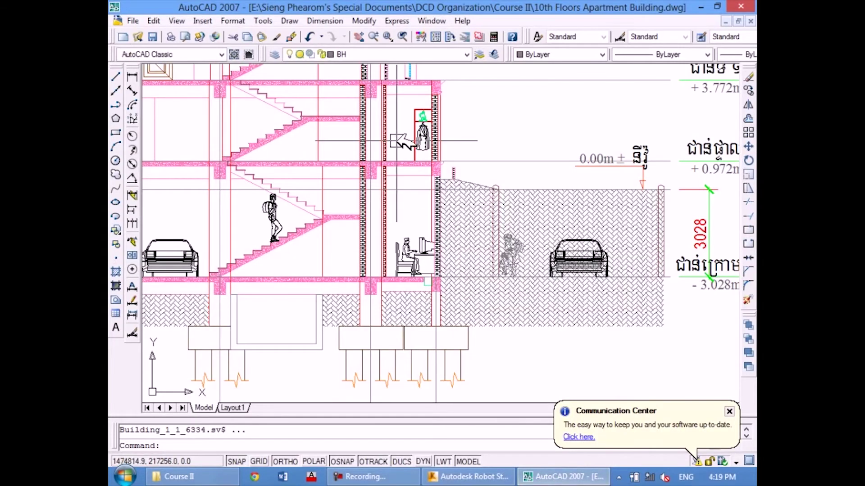
scroll(405, 203, down, 5)
scroll(411, 203, down, 1)
scroll(415, 183, up, 4)
scroll(412, 180, up, 2)
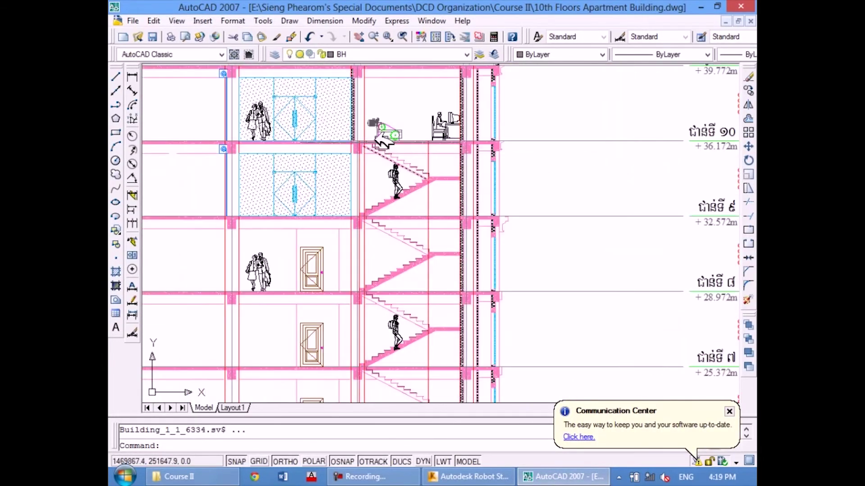
scroll(394, 137, up, 1)
scroll(397, 142, up, 1)
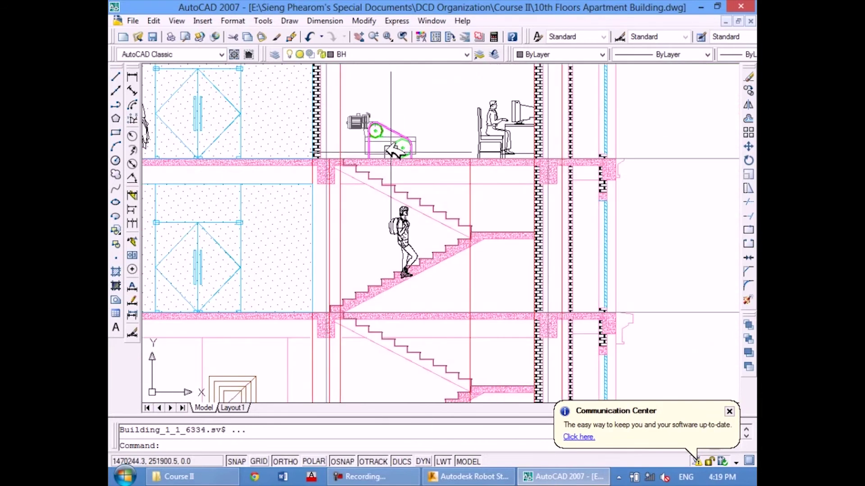
click(378, 187)
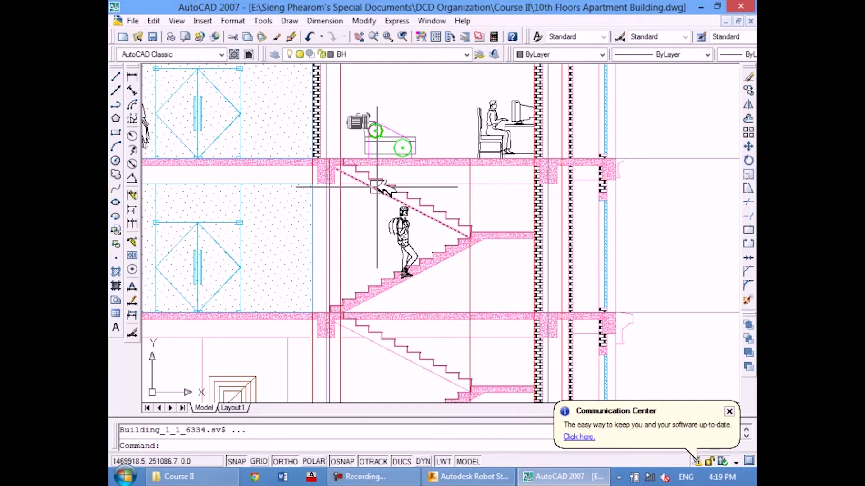
key(Escape)
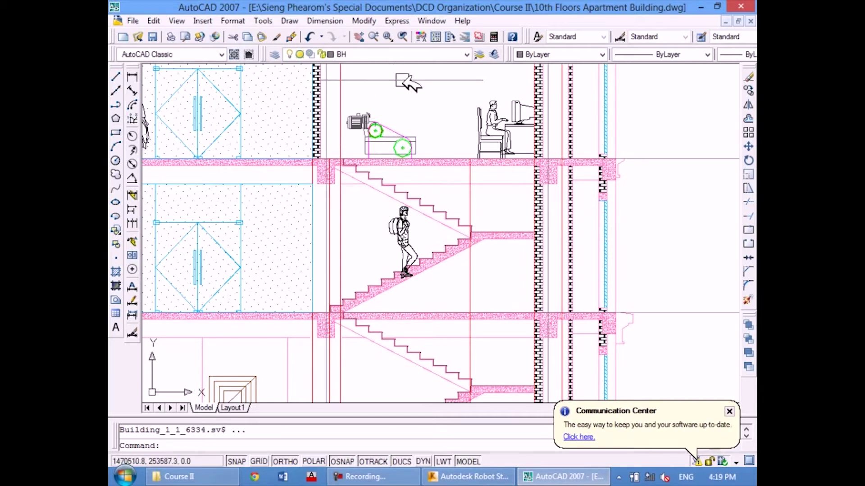
click(473, 476)
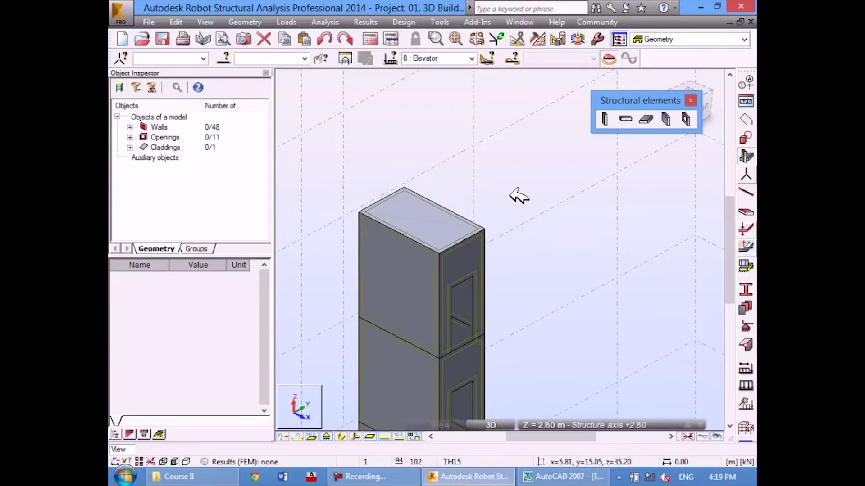
Step: Select roof cladding 101 (6.22 m², two-way) and bring up the Windows Start menu
scroll(543, 217, down, 2)
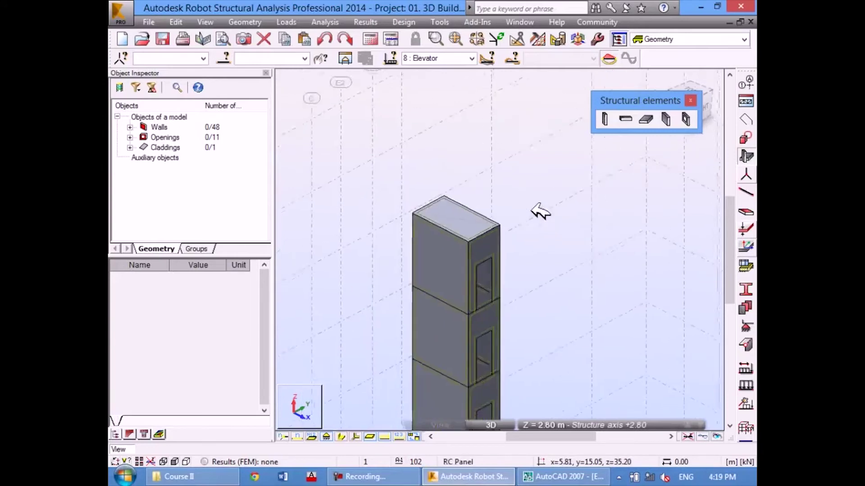
scroll(448, 212, up, 1)
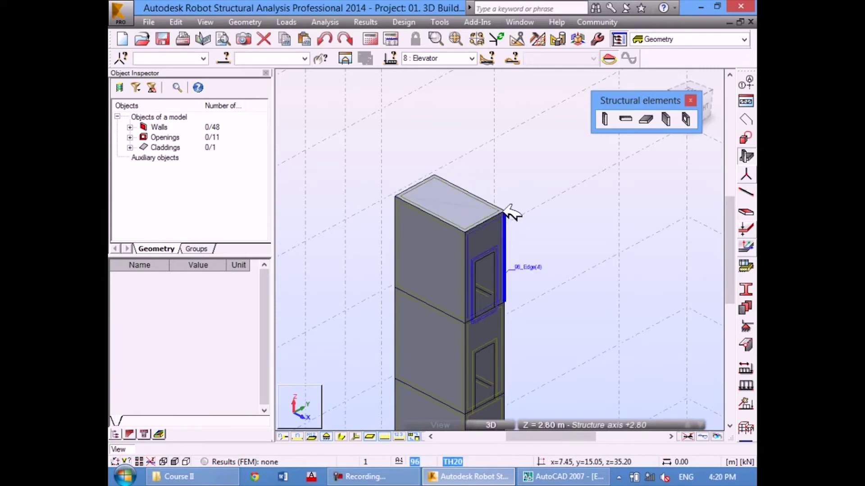
scroll(464, 198, up, 2)
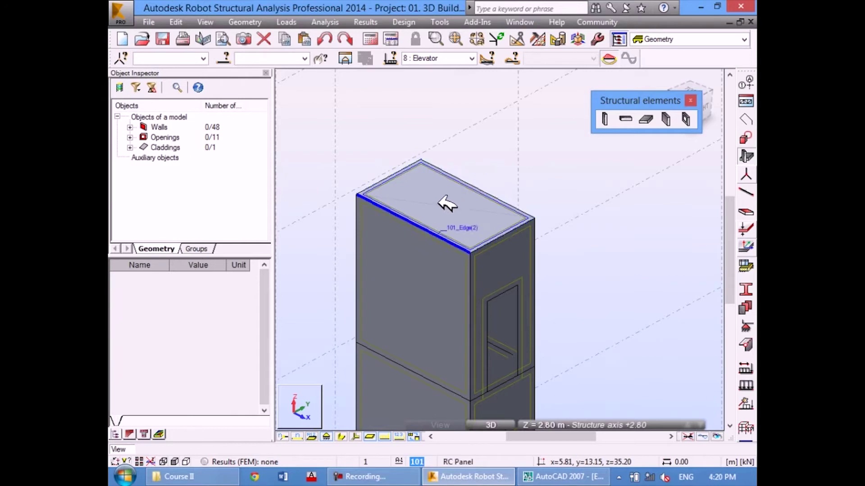
click(445, 203)
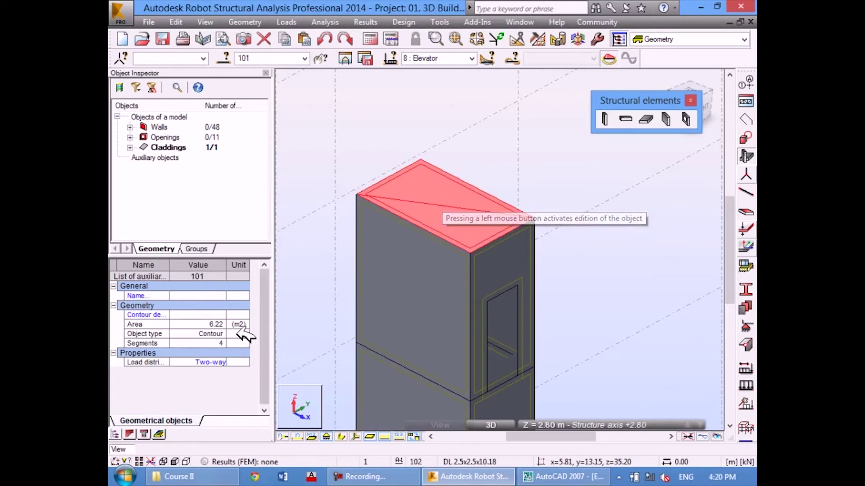
click(125, 477)
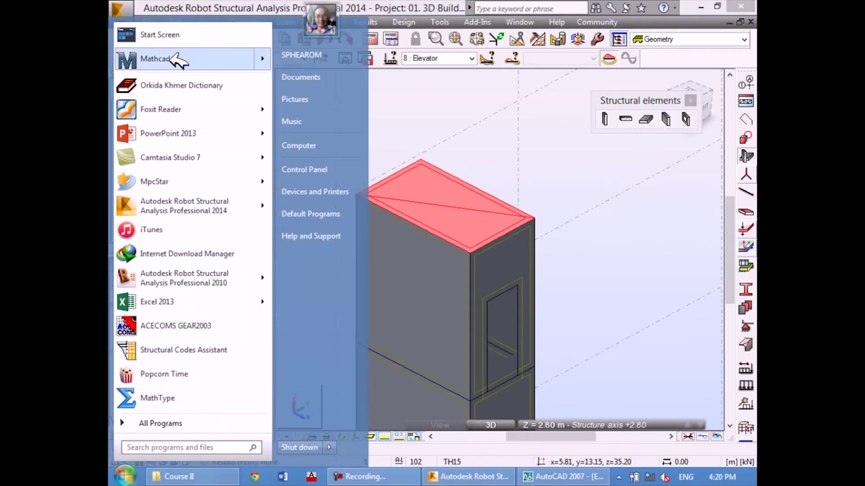
Step: Launch Mathcad and start typing an 'Elevator :' definition in the blank worksheet
key(Escape)
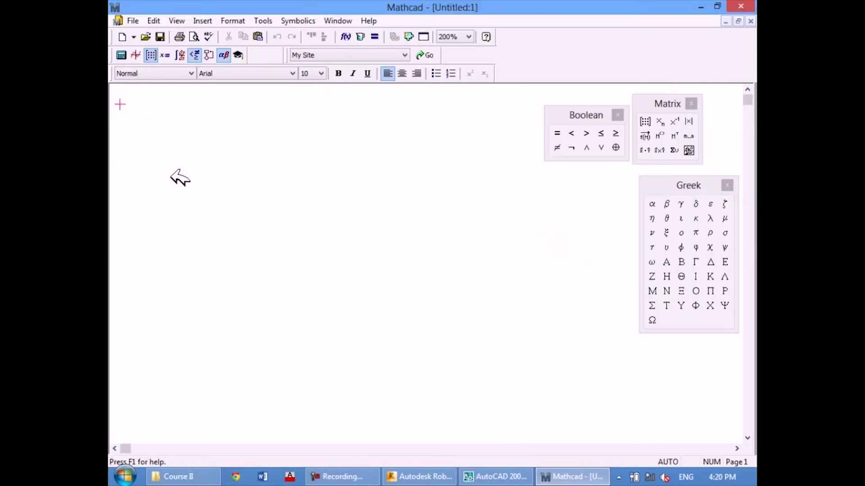
click(171, 175)
text(Elev)
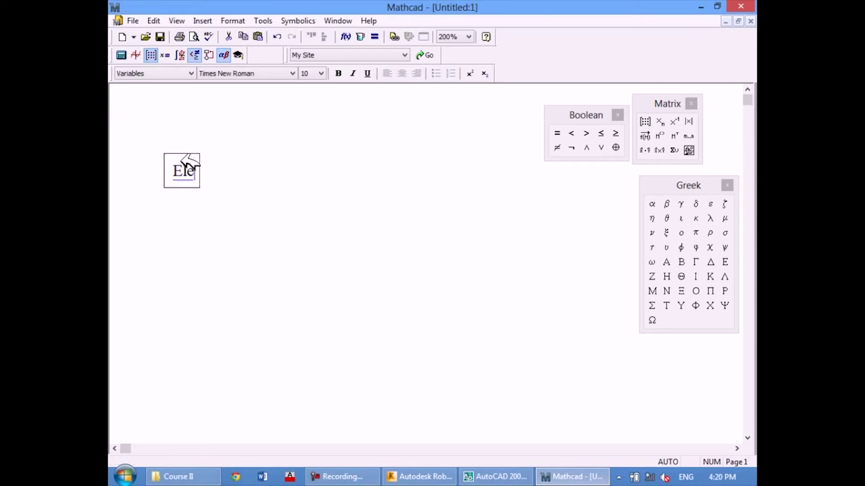
text(ator :=)
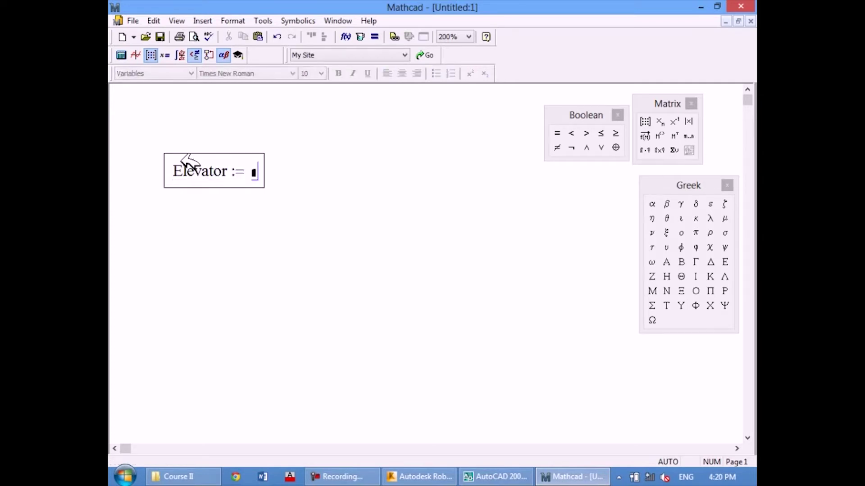
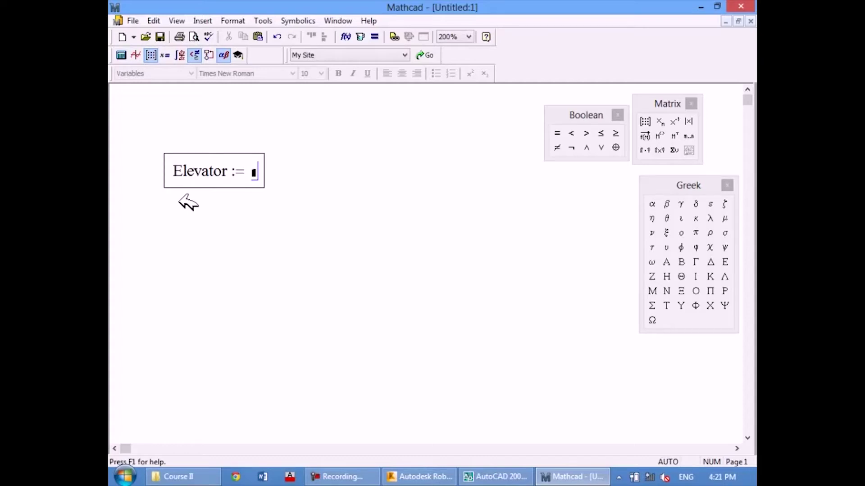
Step: Enter the definition ton := 1000kgf below the Elevator line
click(175, 230)
text(1)
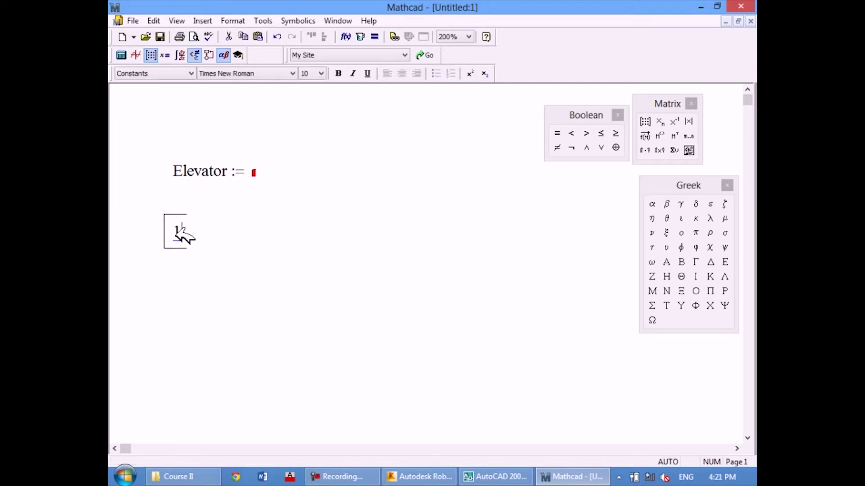
text(20)
key(BackSpace)
key(BackSpace)
text(t)
text(on = 907.185·kg)
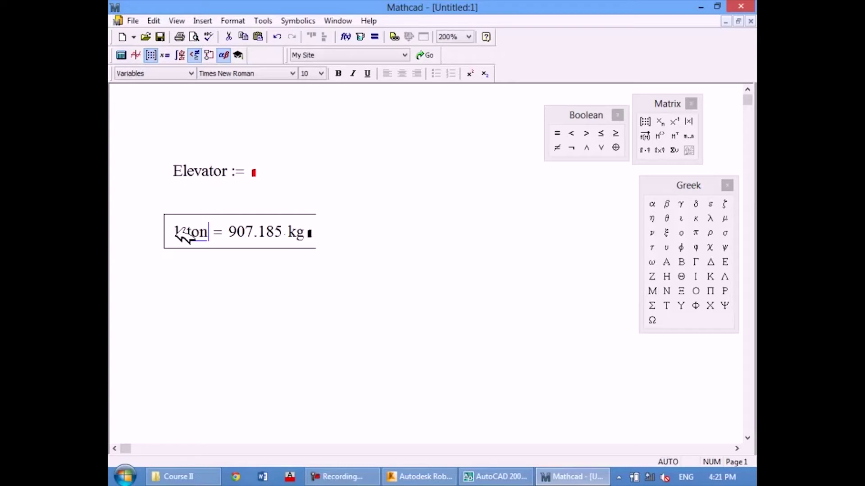
key(BackSpace)
text(:= 10)
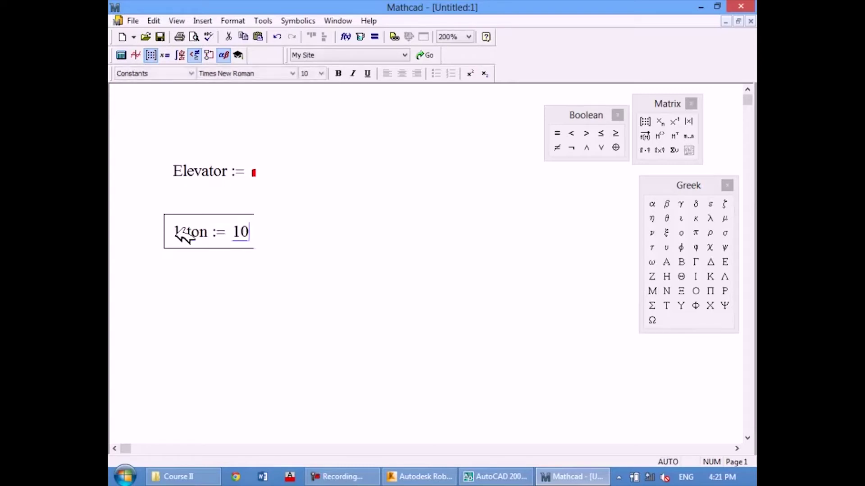
text(00)
text(·k)
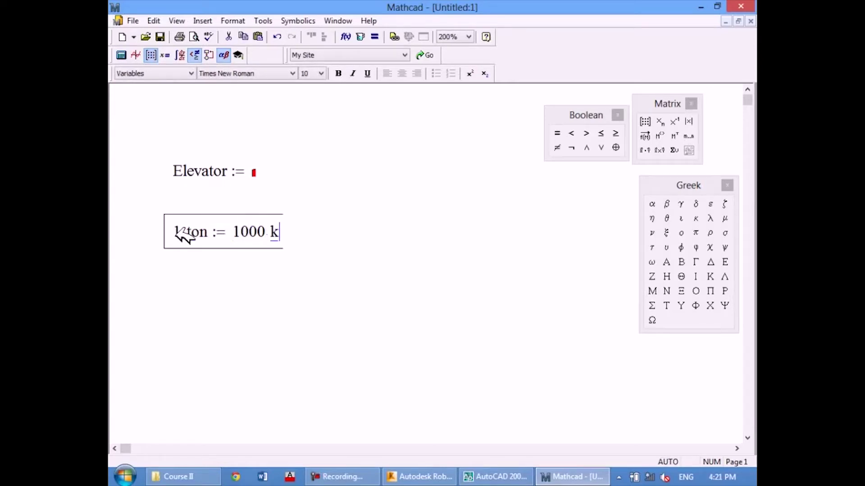
text(gf)
key(Return)
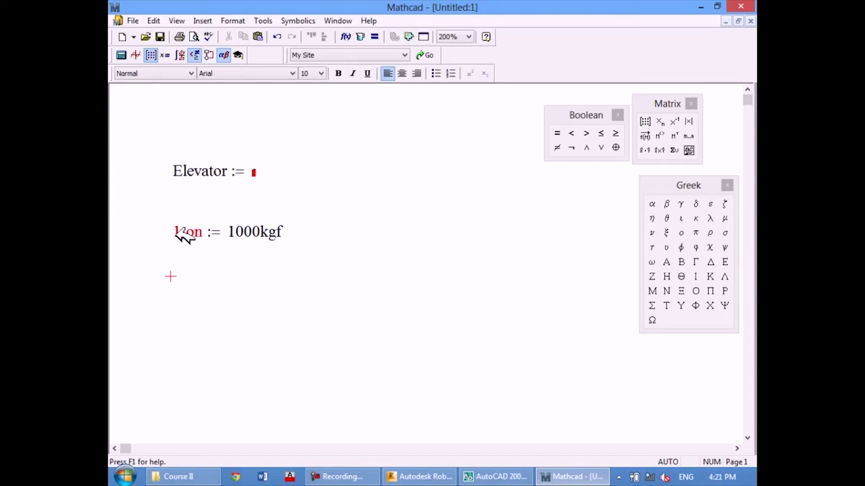
Step: Fix the ton definition's name error by deleting the leading 1, then begin '1·kgf =' beneath it
click(195, 228)
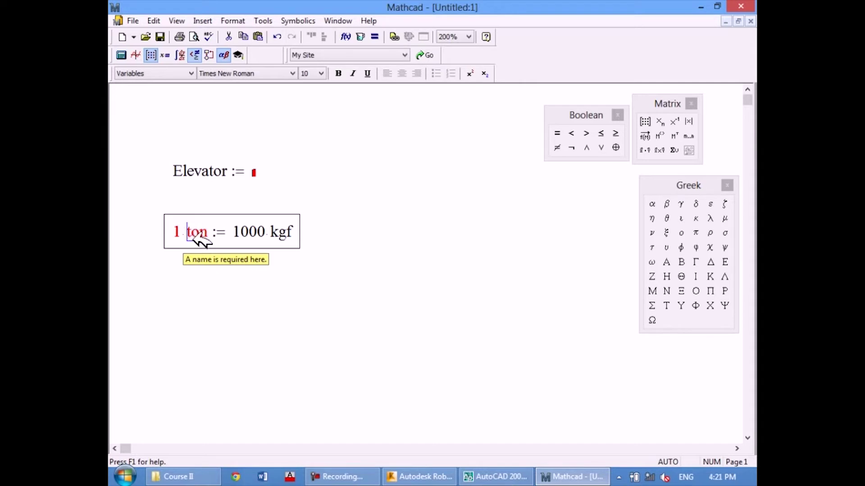
key(BackSpace)
key(BackSpace)
click(245, 272)
double_click(237, 234)
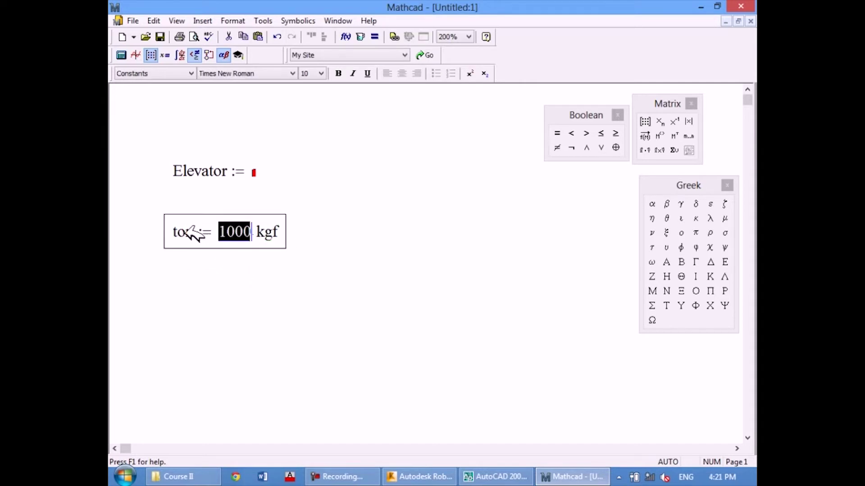
click(184, 231)
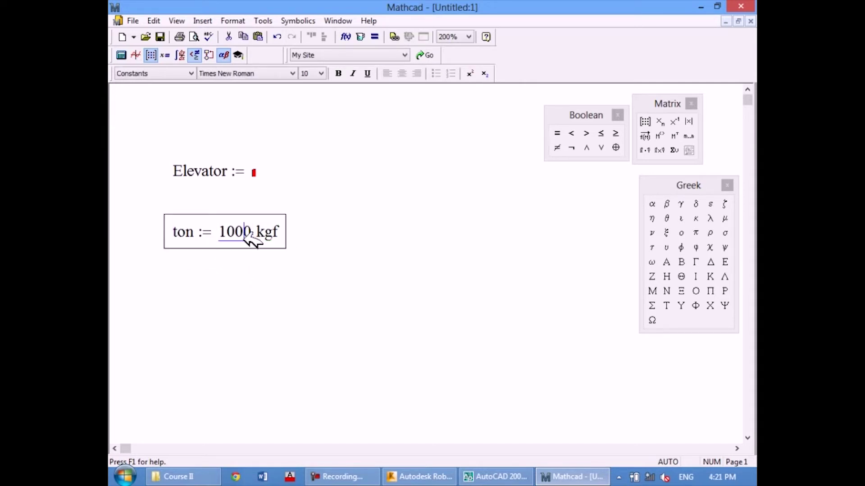
click(269, 267)
click(180, 266)
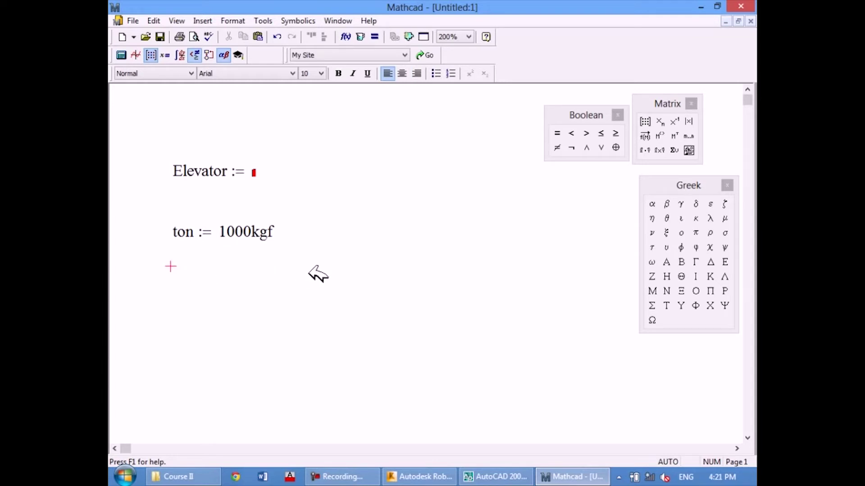
text(1·kg)
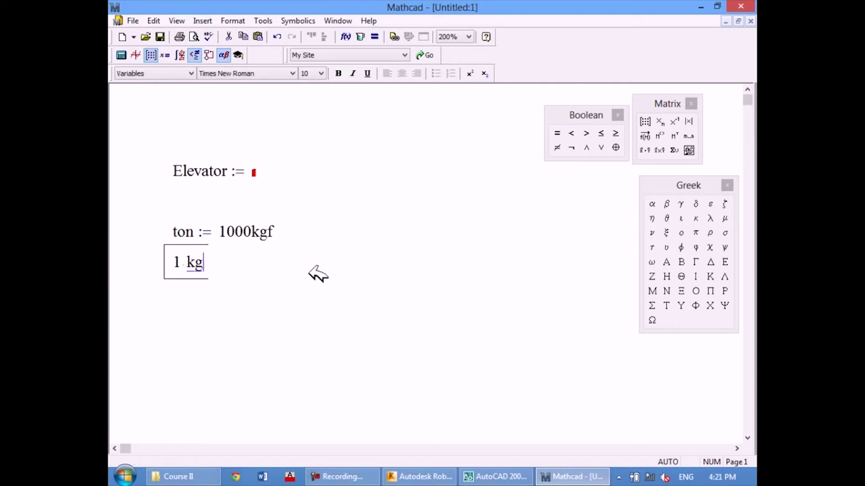
text(f = 9.807·N)
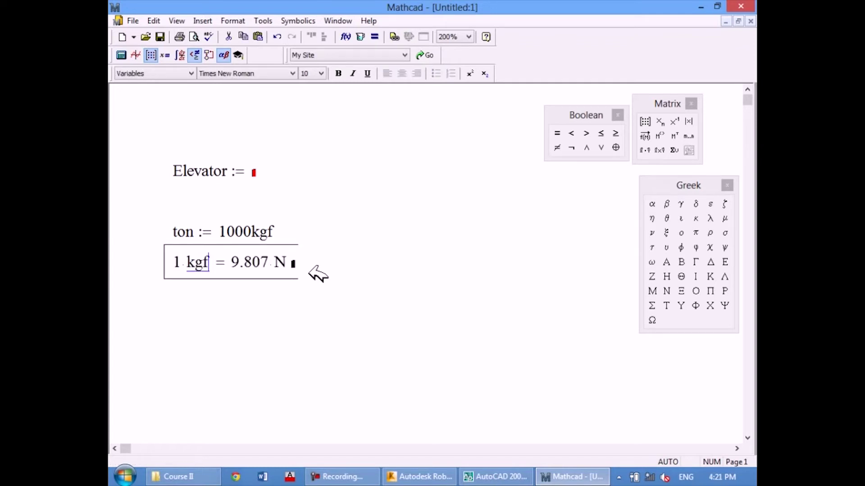
Step: Turn the kgf expression into a definition equal to 10·N
key(BackSpace)
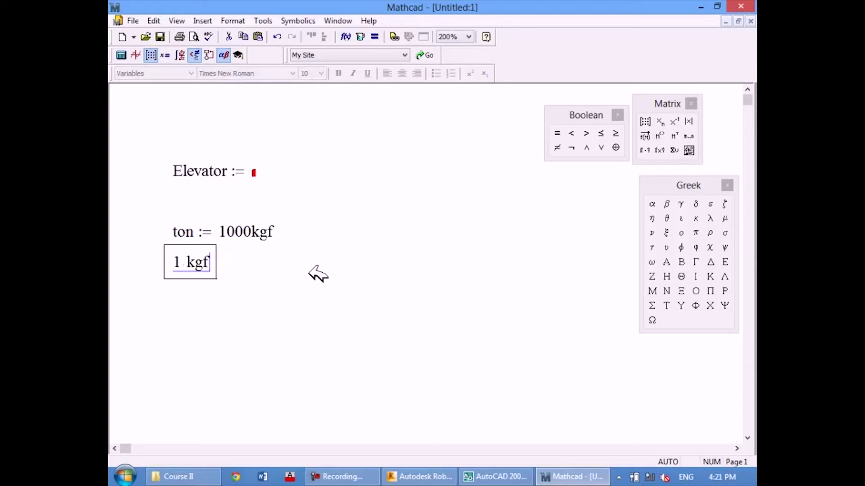
text( :)
text(1*)
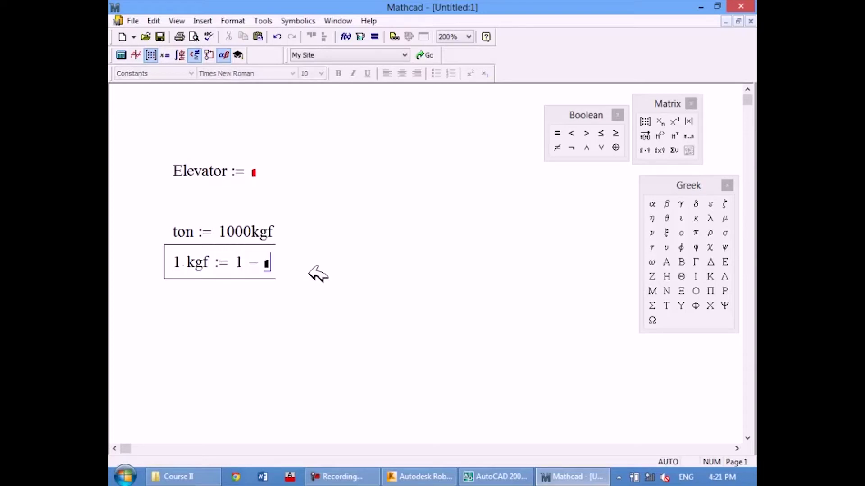
key(BackSpace)
key(BackSpace)
text(0*N)
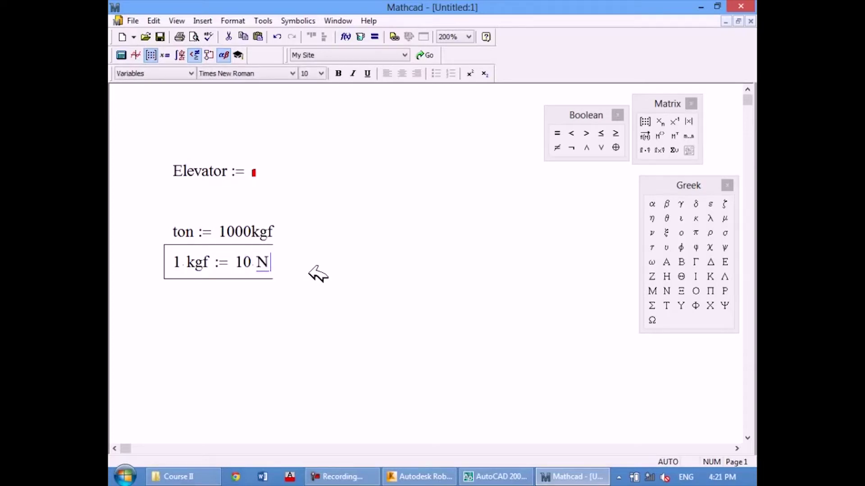
click(302, 305)
Step: Remove the leading 1 so the region reads kgf := 10N
click(189, 263)
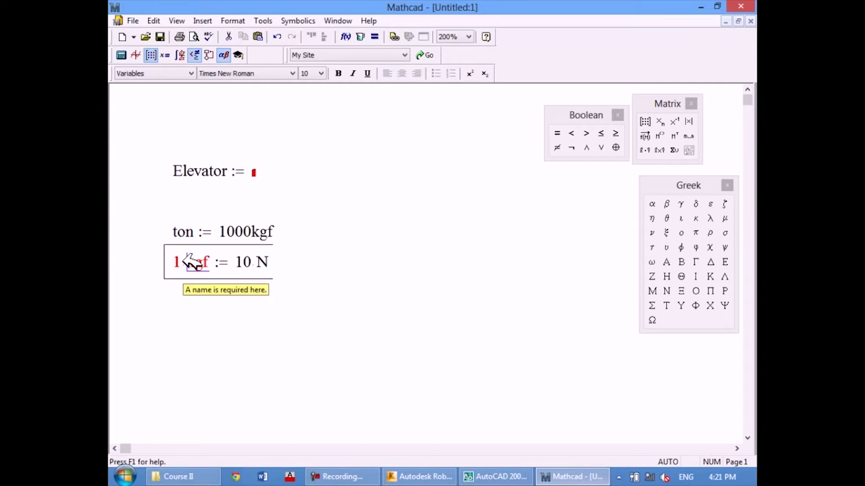
key(BackSpace)
key(BackSpace)
click(250, 306)
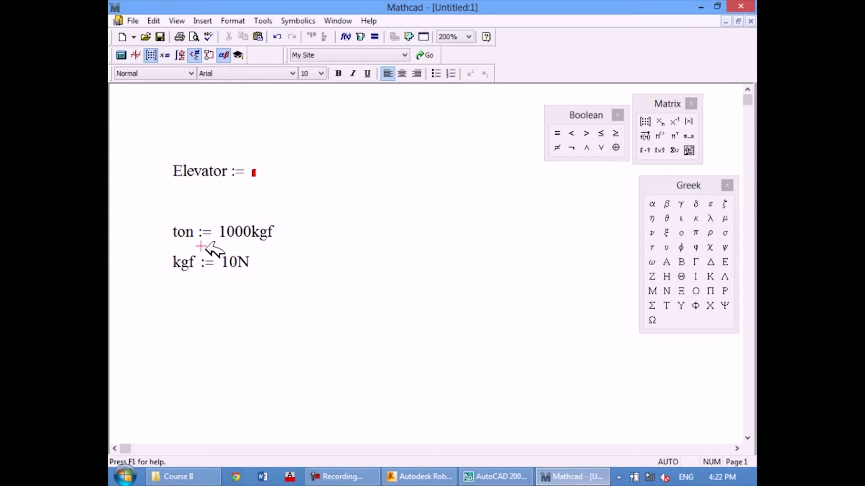
click(201, 286)
click(194, 263)
click(210, 327)
click(177, 284)
Step: Evaluate 1 kN and set its result format to Decimal, showing 1000 N
text(kN)
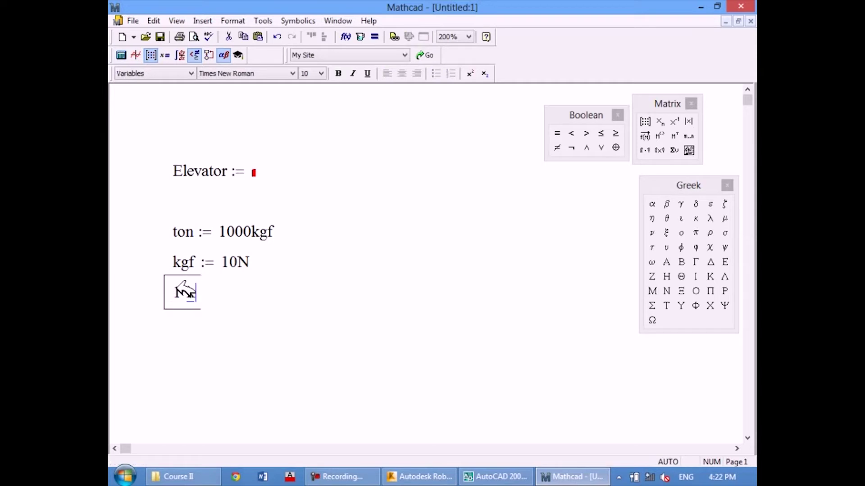
text( = 1 × 10^3·N)
key(Tab)
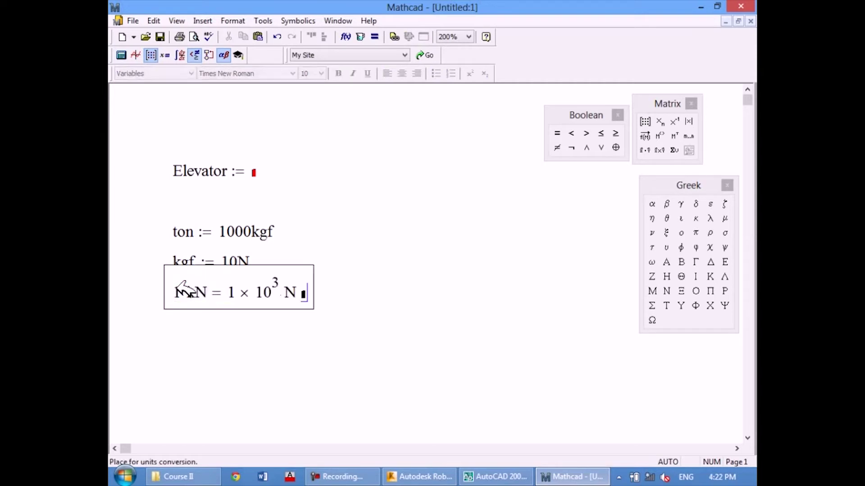
double_click(257, 295)
click(339, 216)
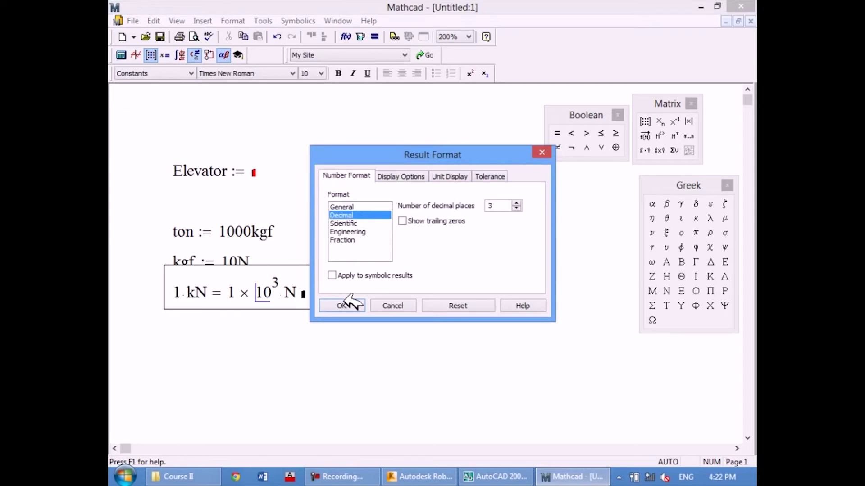
click(343, 306)
mouse_move(342, 337)
mouse_down()
mouse_move(261, 286)
mouse_move(290, 305)
mouse_up()
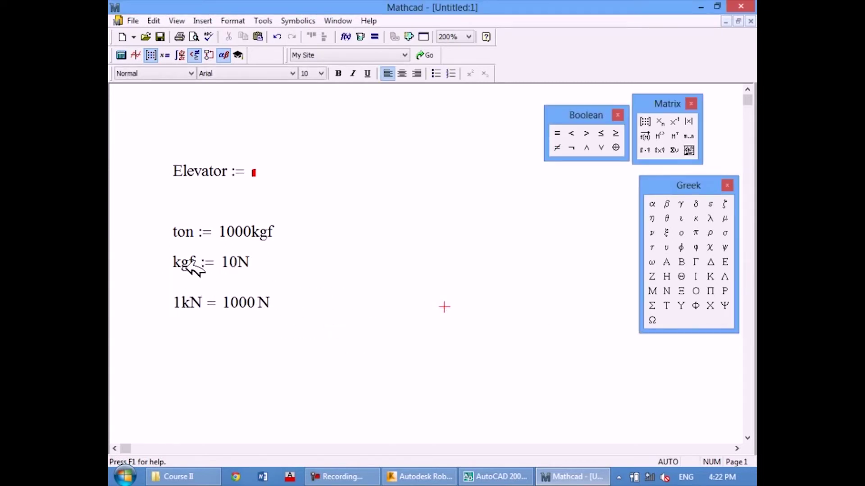
click(193, 303)
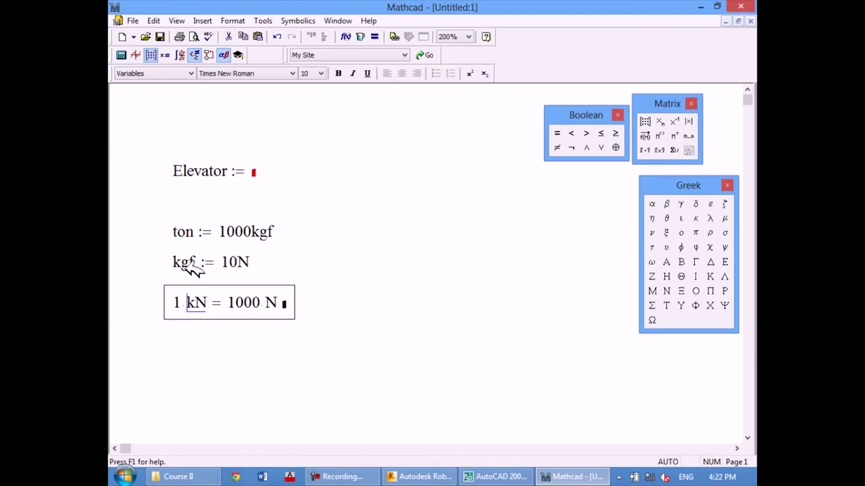
click(433, 327)
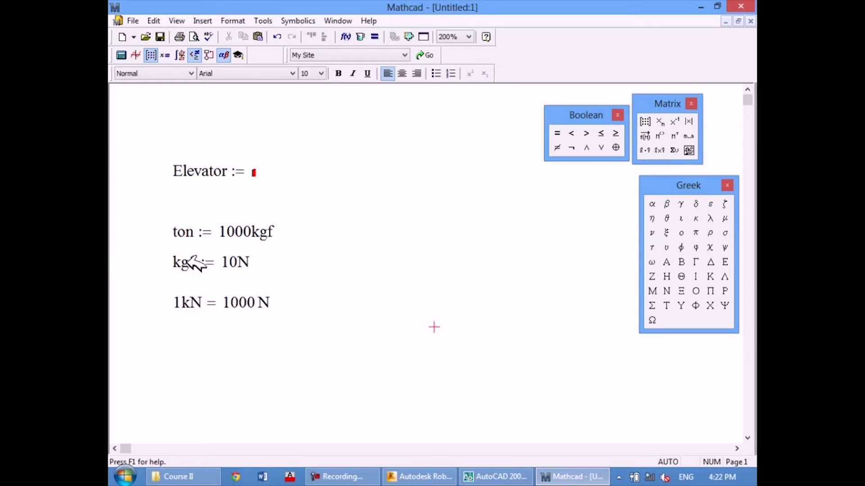
click(333, 297)
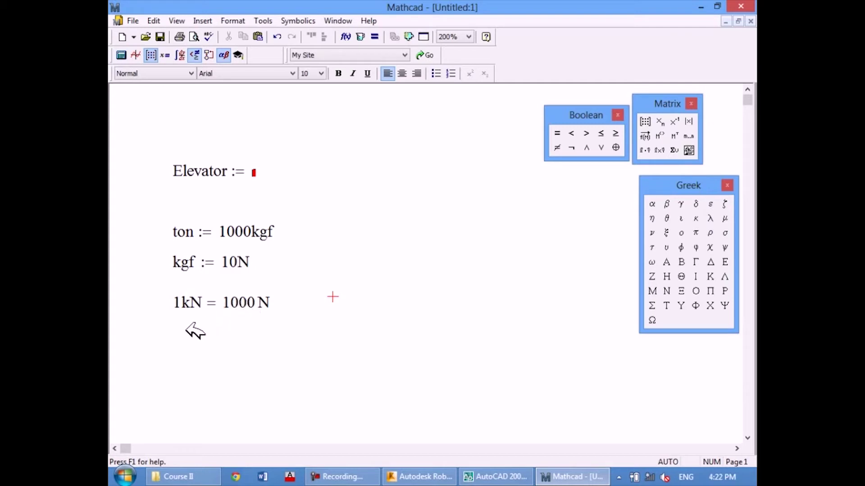
Step: Add the definitions kN := 100kgf and ton := 10kN below the 1kN result
click(173, 337)
text(kN := )
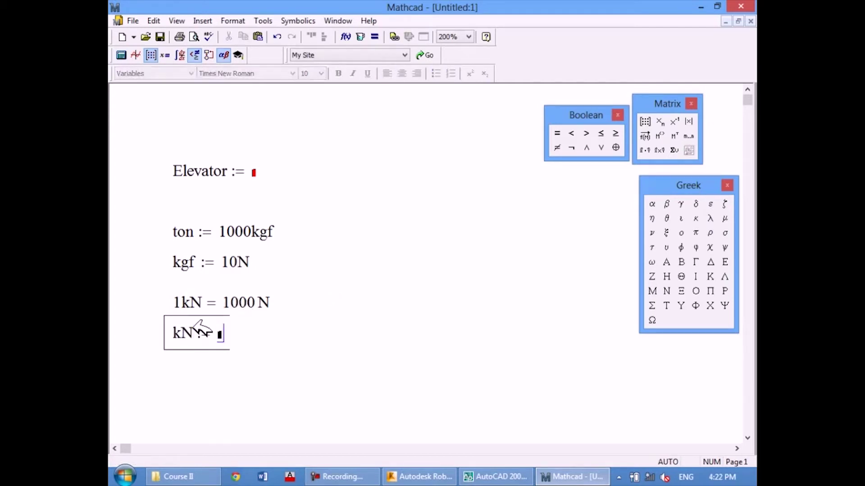
text(100)
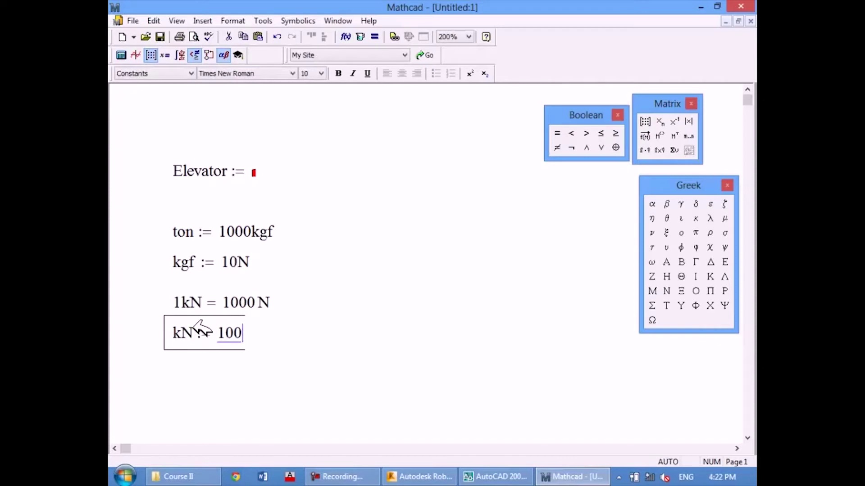
text(kgf)
key(Return)
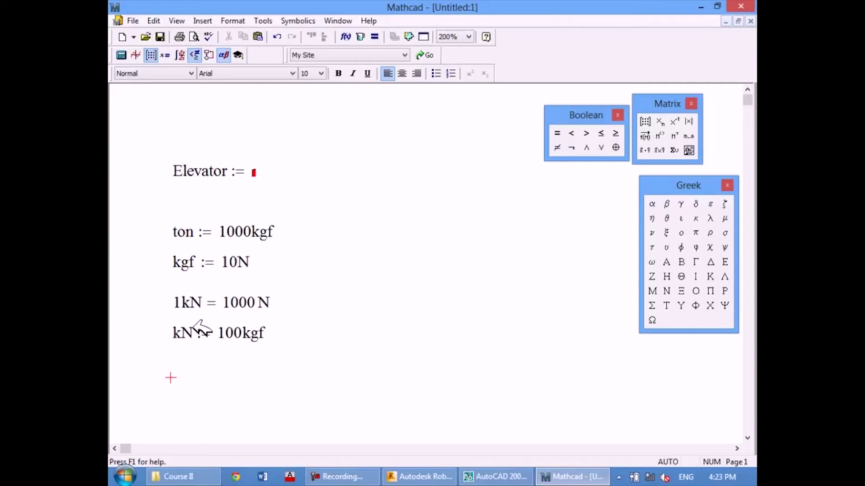
click(213, 333)
click(353, 328)
click(173, 365)
text(ton)
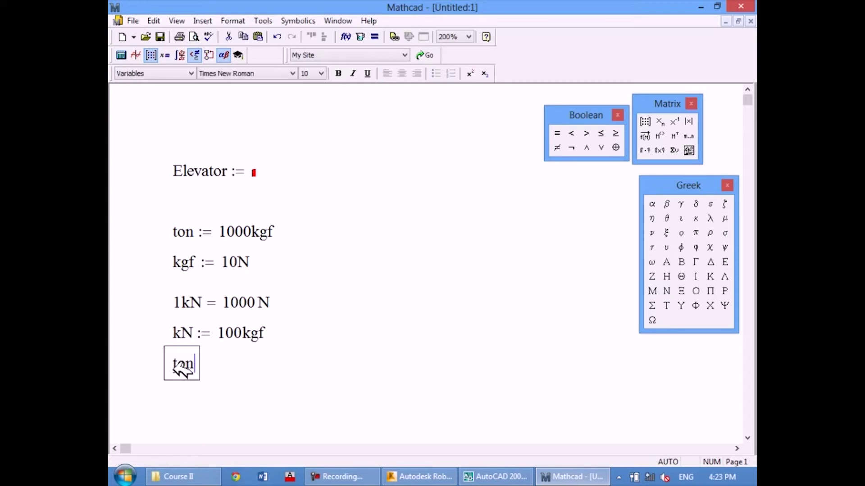
text(:10*kN)
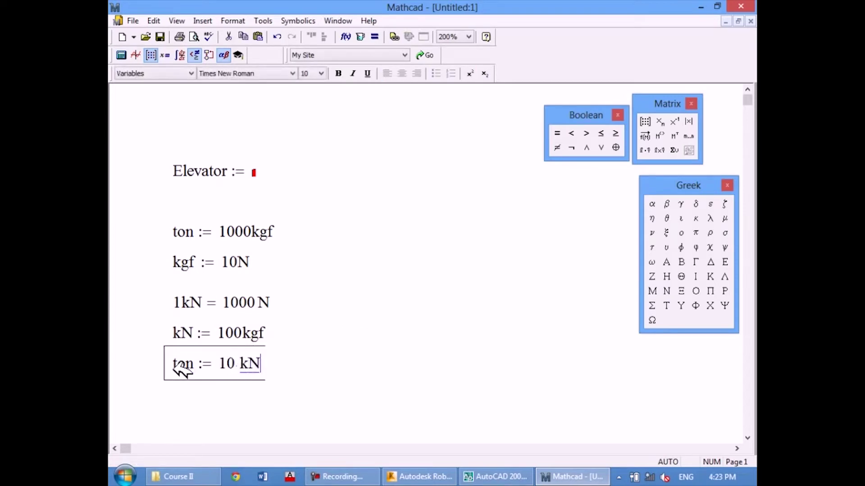
key(Return)
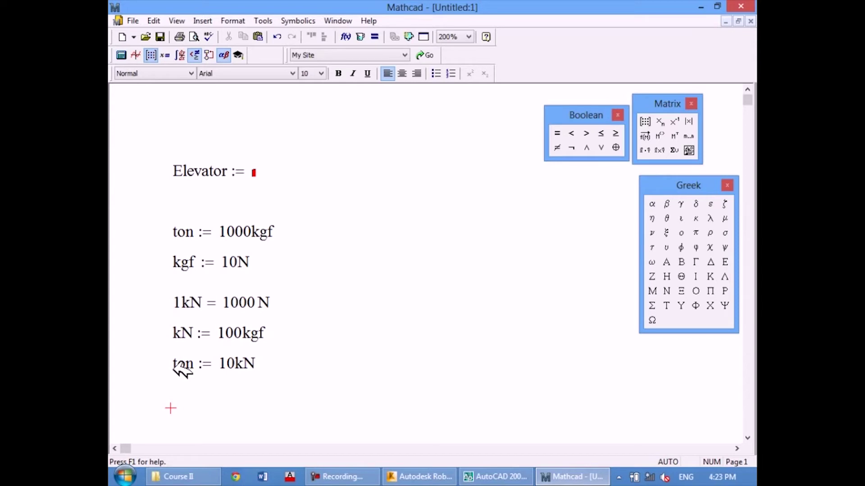
Step: Set Elevator to 30·kN, add blank space beneath it, and switch to the Robot model
click(253, 172)
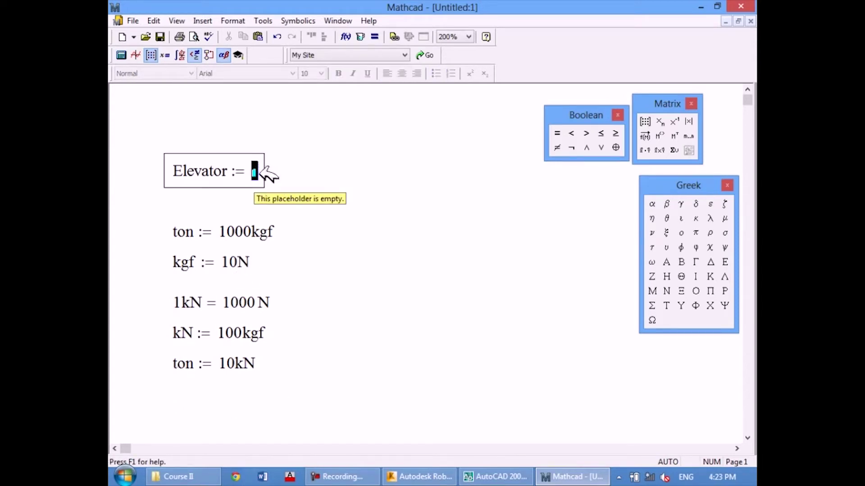
text(30)
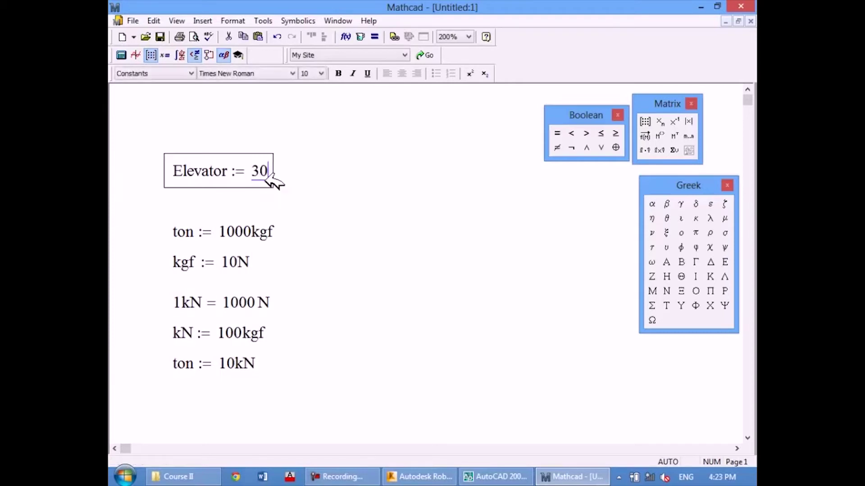
text(*kN)
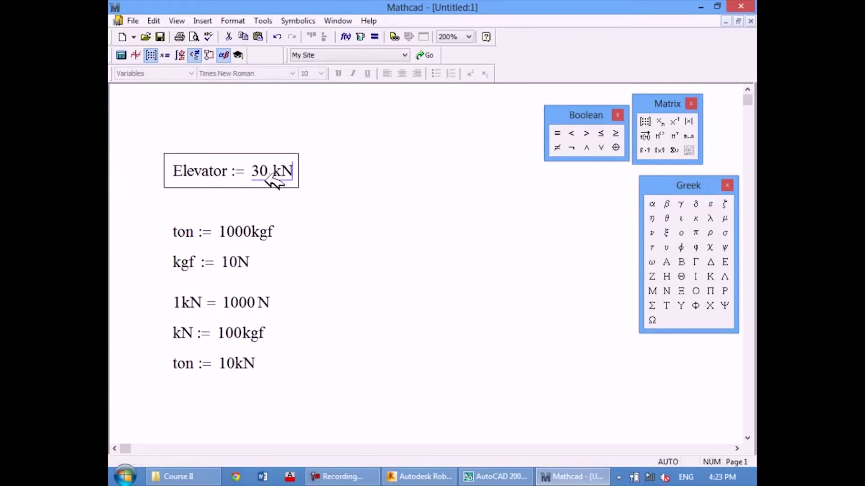
key(Return)
click(266, 173)
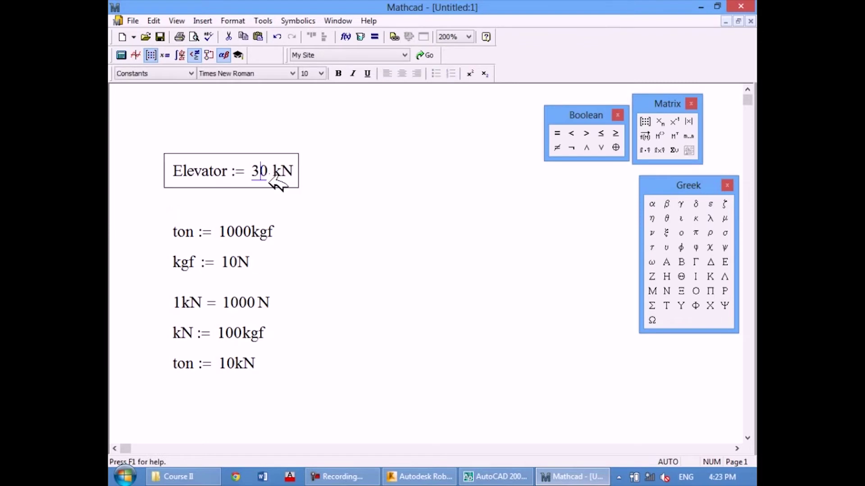
click(283, 197)
key(Return)
key(Return)
key(Return)
click(345, 195)
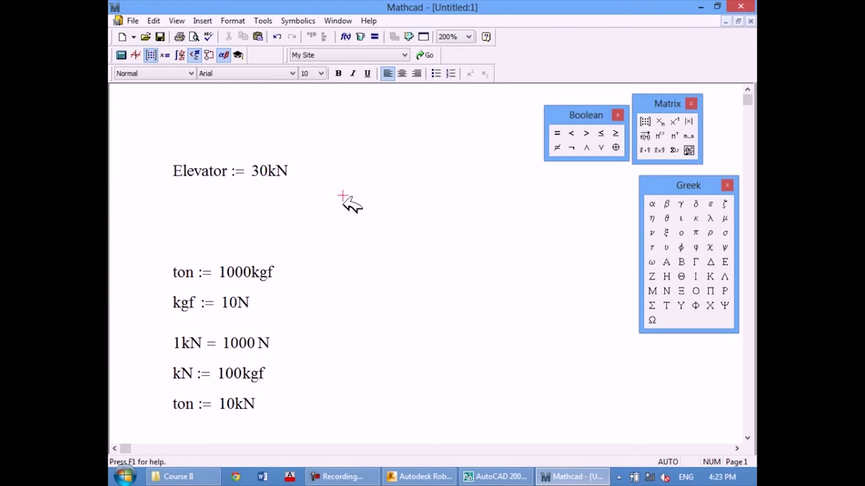
click(277, 180)
click(295, 215)
click(424, 474)
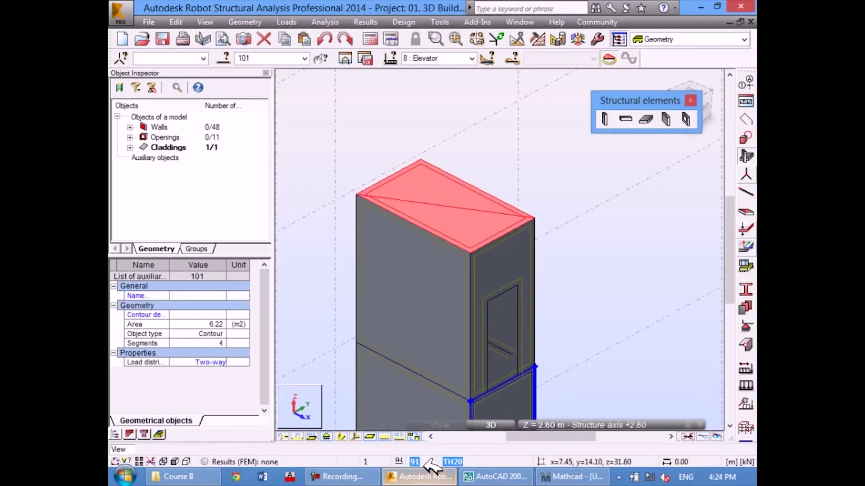
click(506, 147)
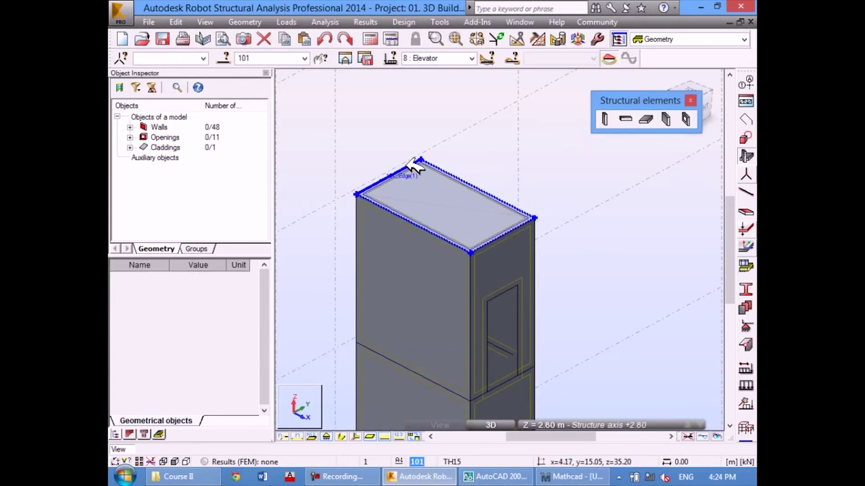
click(430, 194)
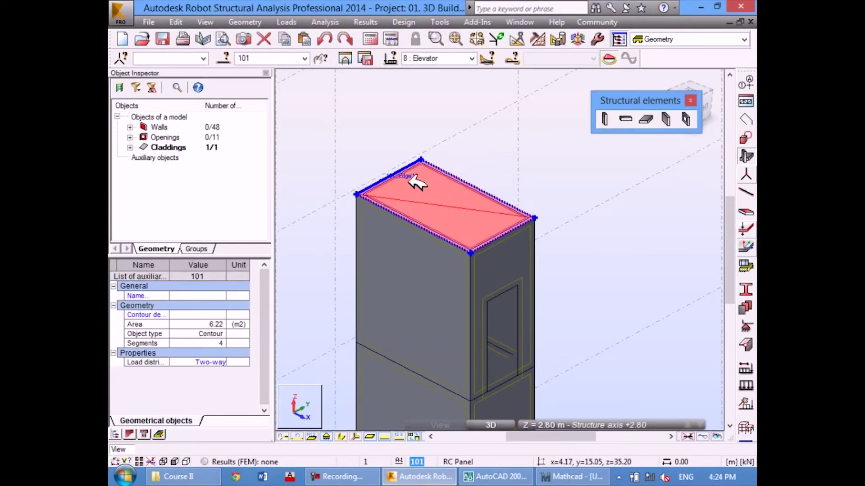
middle_drag(461, 223, 471, 205)
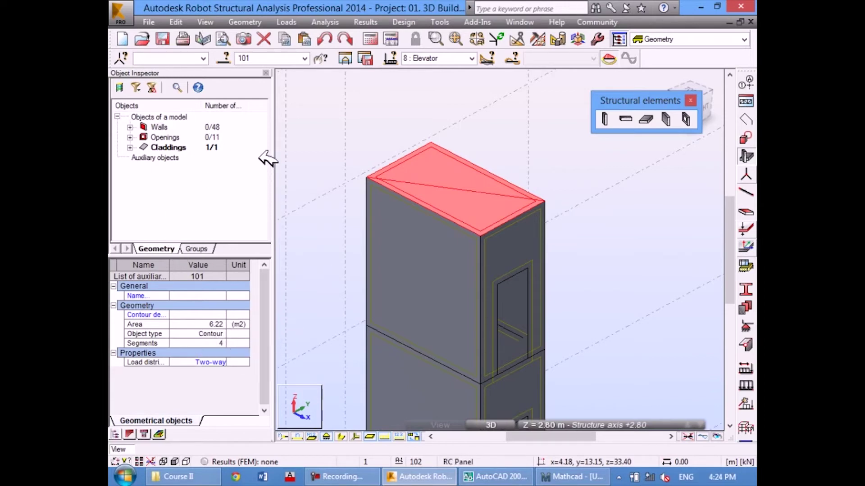
Step: Hide and re-show the object inspector panel from the Window menu
click(266, 72)
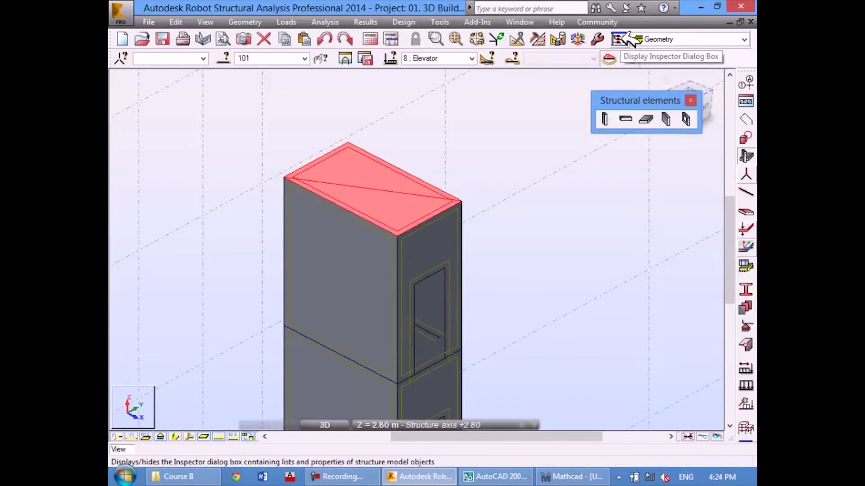
click(621, 39)
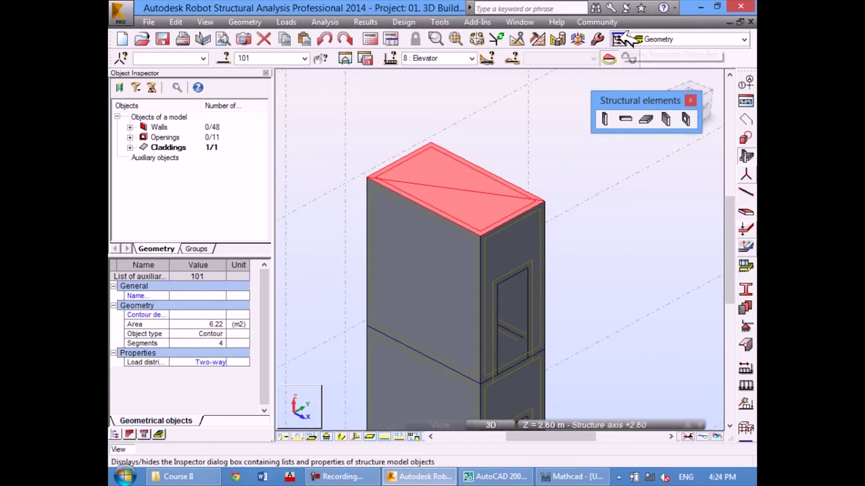
click(531, 22)
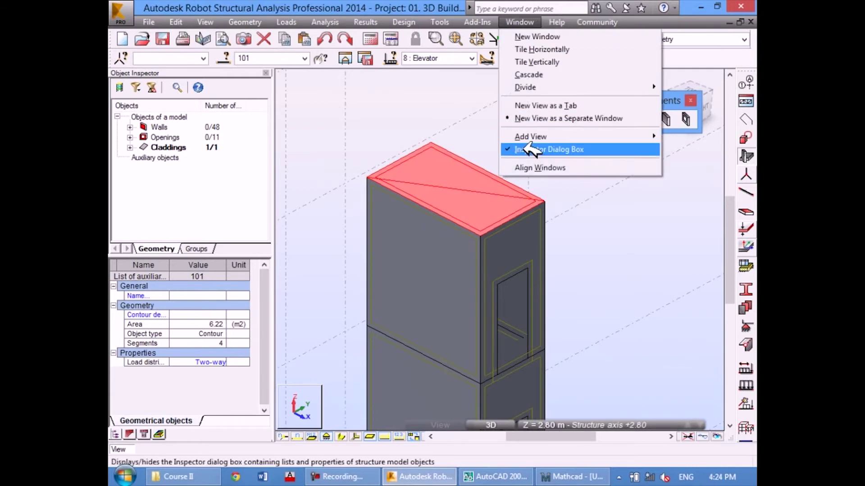
click(563, 148)
click(518, 23)
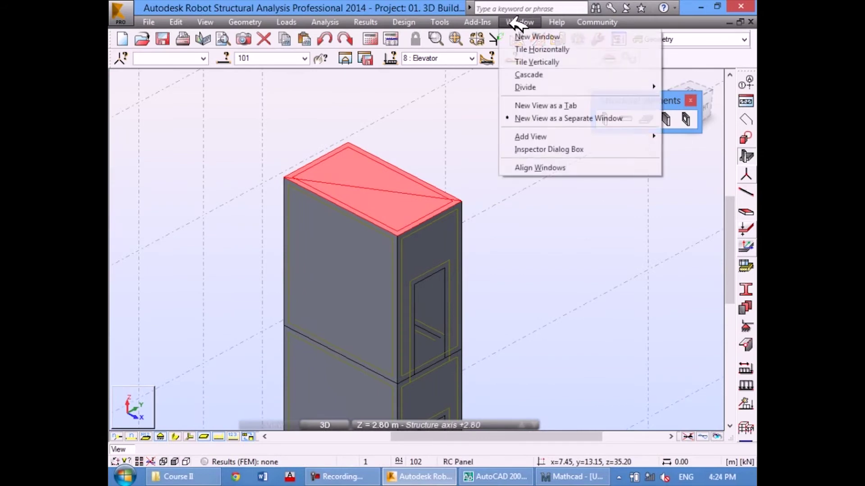
click(569, 149)
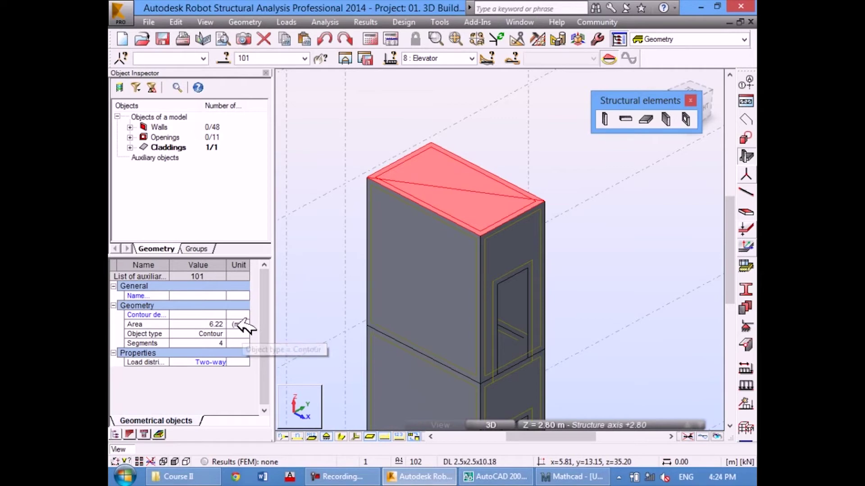
Step: Redefine Elevator as 30kN / 6.22m², displayed in kN/m² as 4.823
key(alt+Tab)
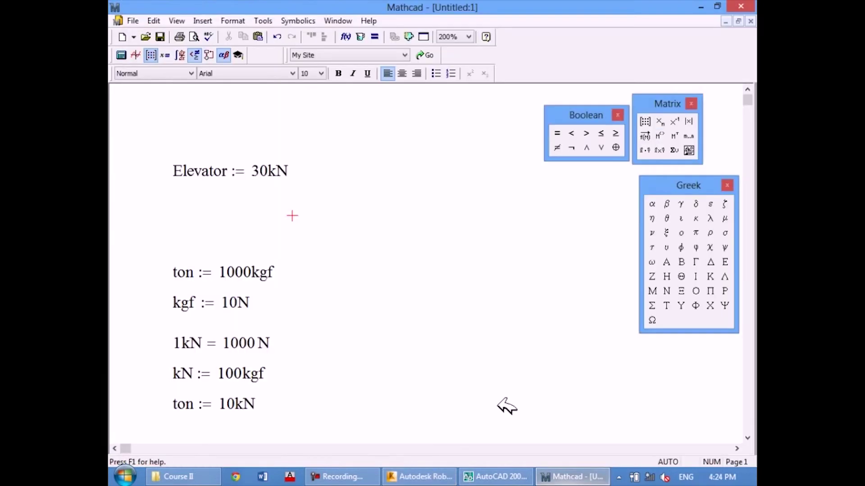
click(286, 171)
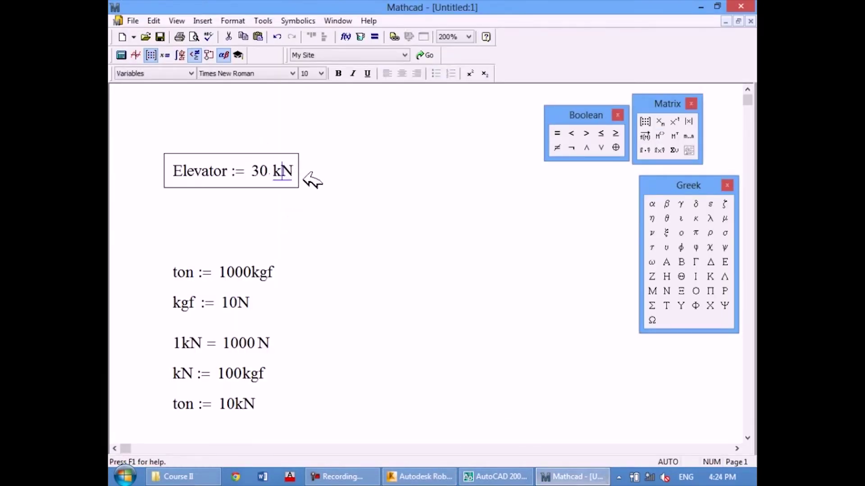
key(space)
text(/)
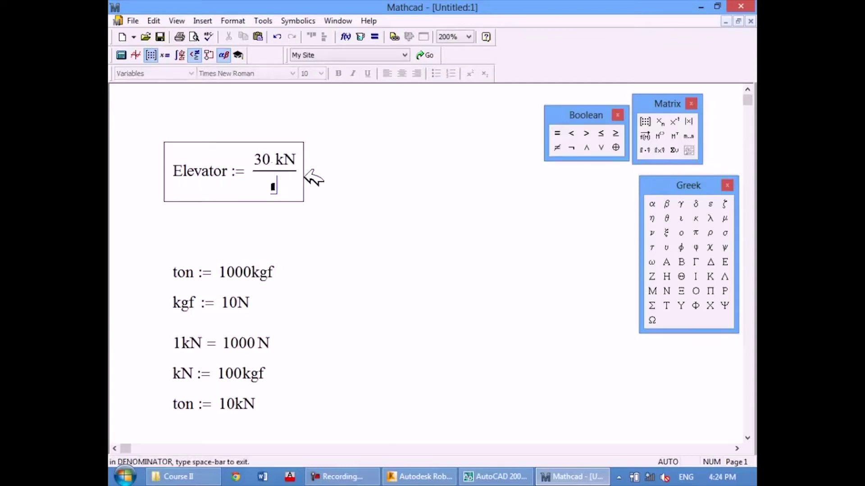
text(6)
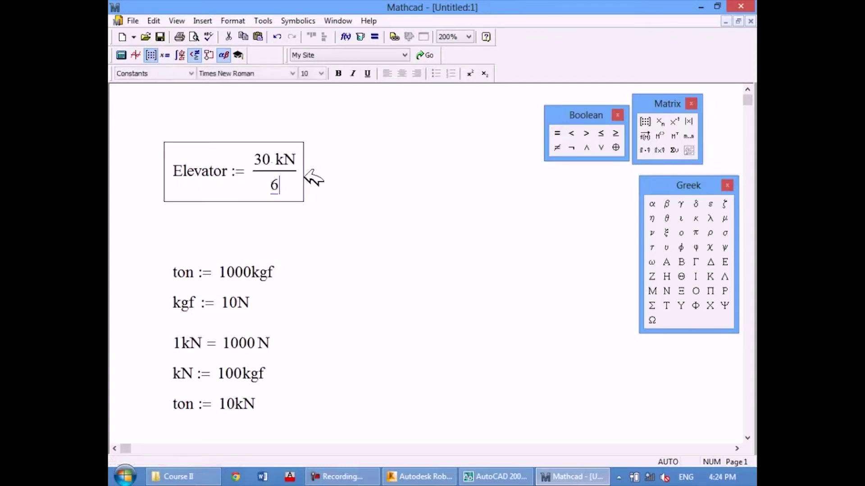
text(.22·m^)
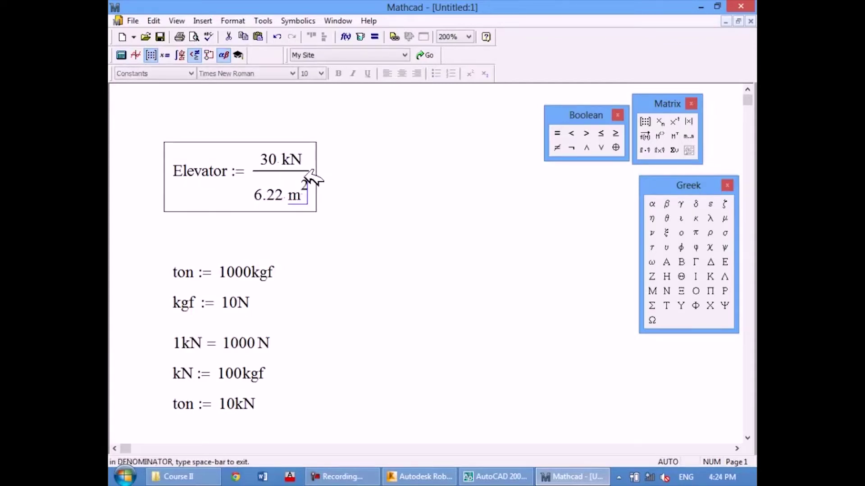
text(2 = ·k)
key(Tab)
text(k)
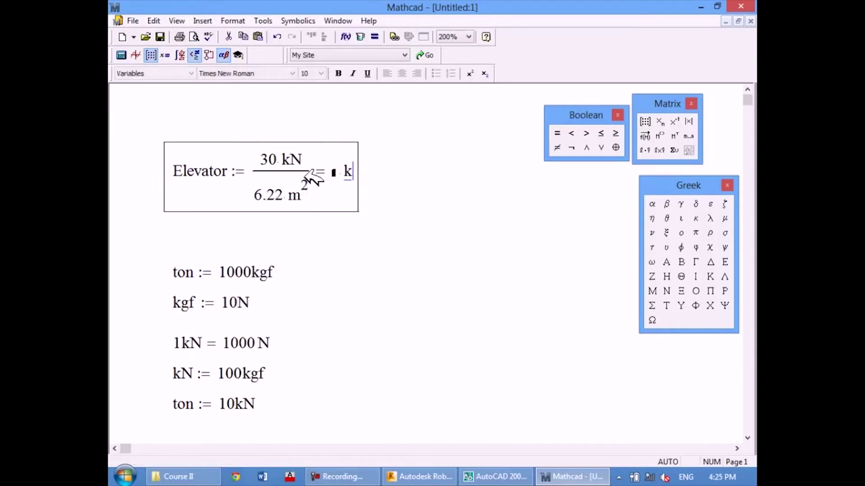
text(N/m)
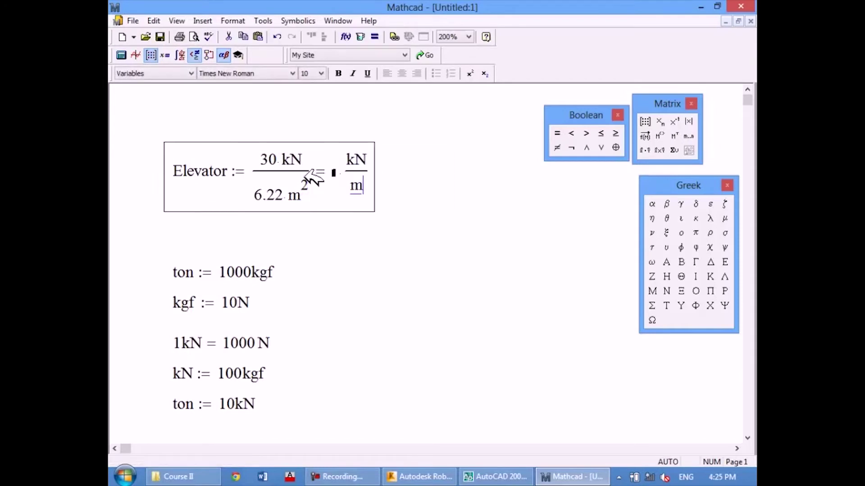
text(^2)
key(Return)
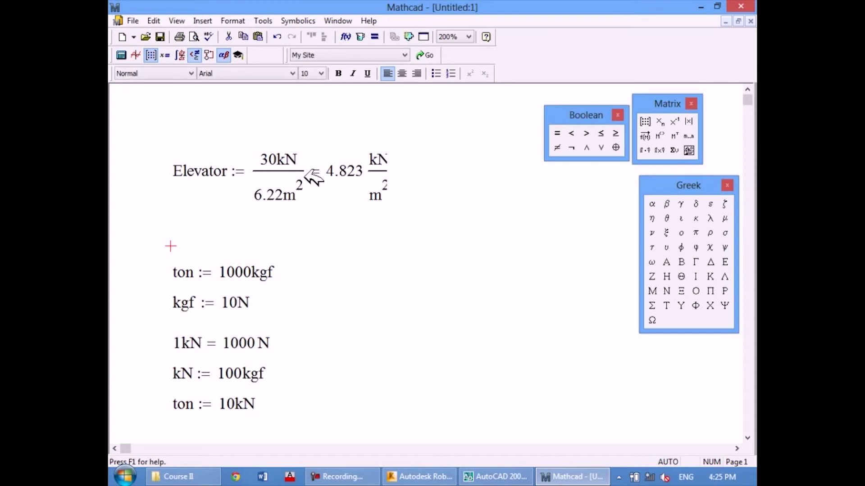
Step: Check the 4.823 kN/m² result and its unit, then deselect the expression
click(394, 181)
click(392, 238)
click(378, 165)
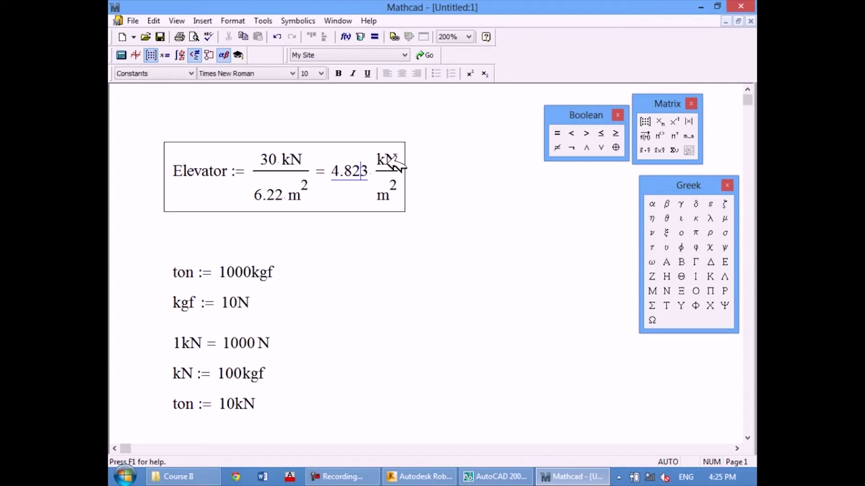
double_click(397, 166)
click(435, 255)
click(380, 158)
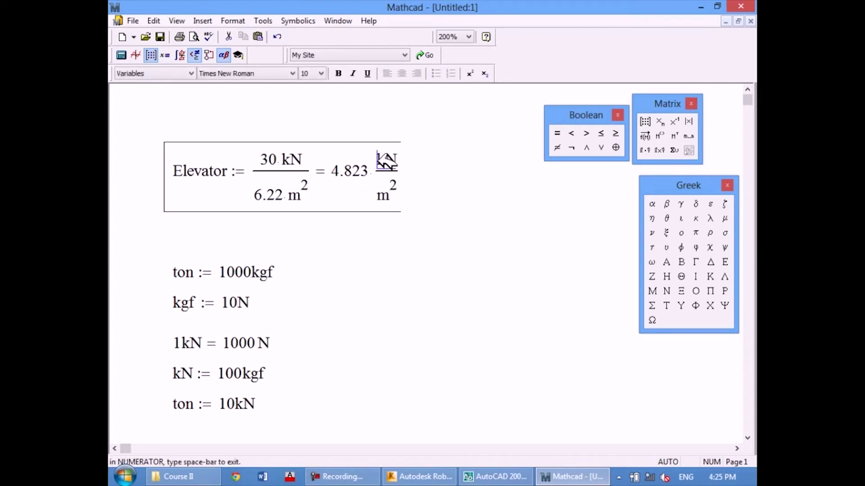
click(404, 237)
click(312, 236)
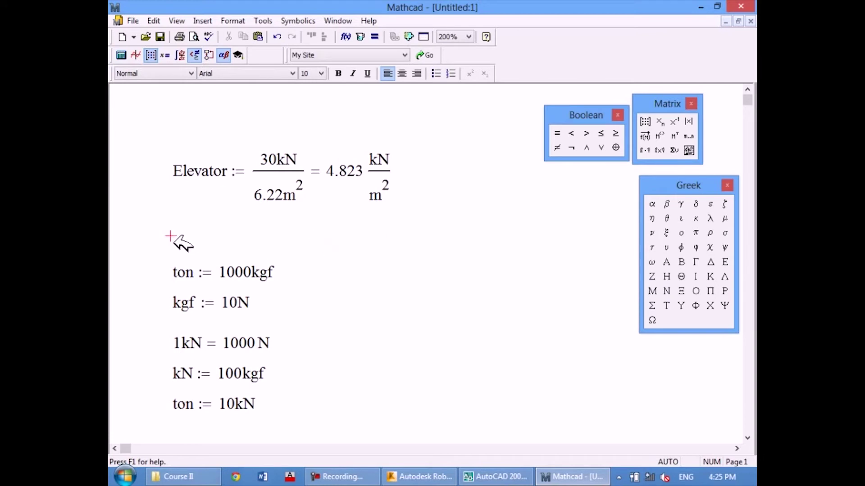
Step: Add the relation 1 kPa = 1 kN/m² and reposition it with space below
text(1 k)
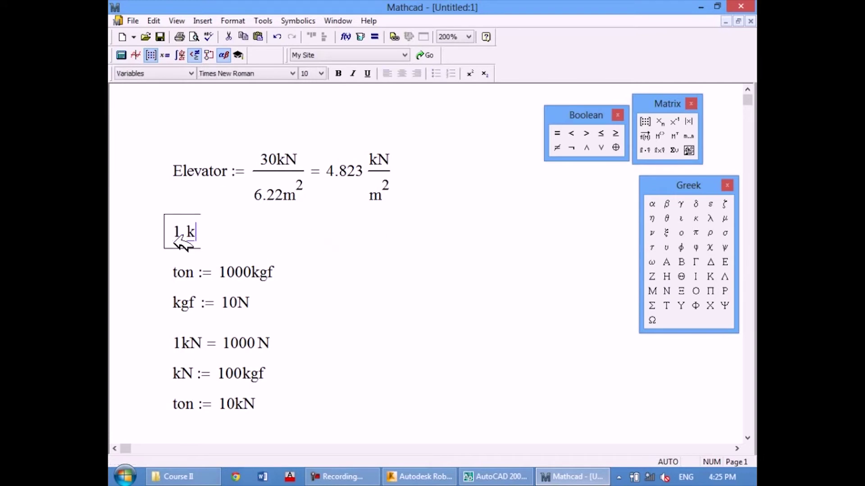
text(Pa = 1 × 10^3 Pa)
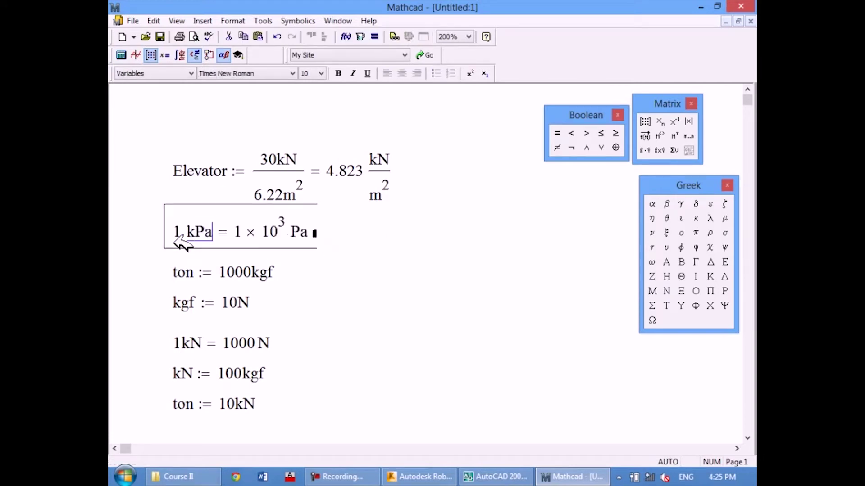
key(Tab)
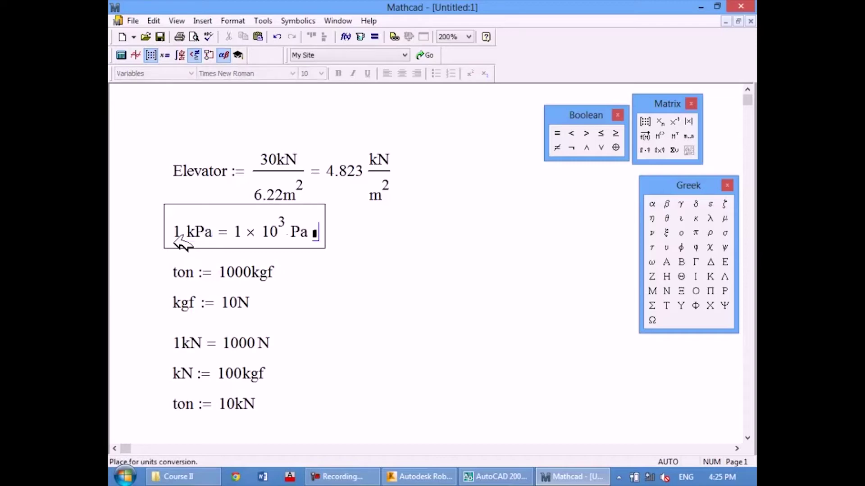
text(kN)
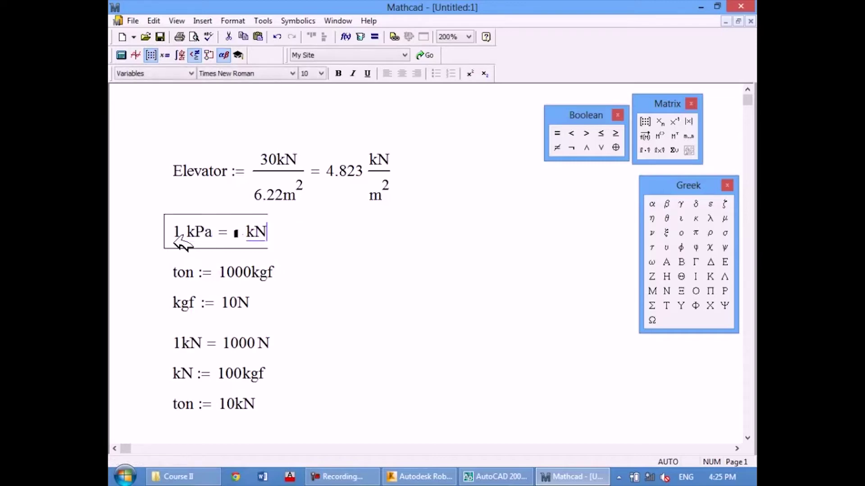
text(/m^2)
key(Return)
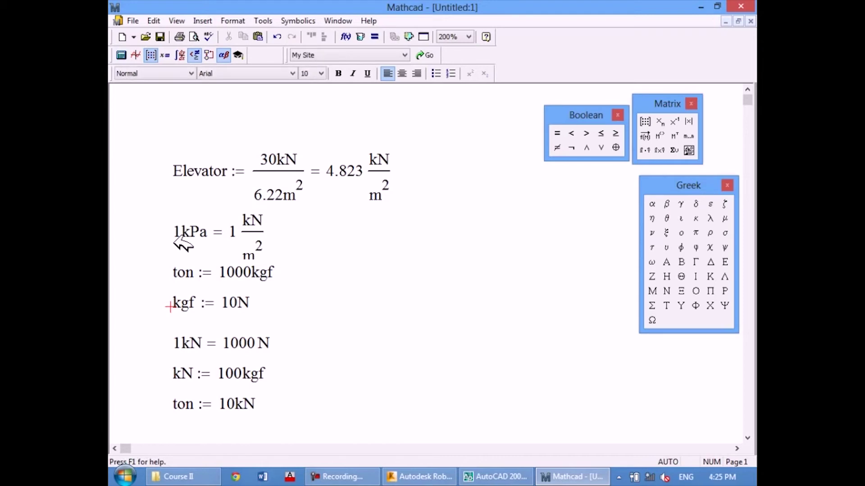
click(324, 269)
key(Return)
key(Return)
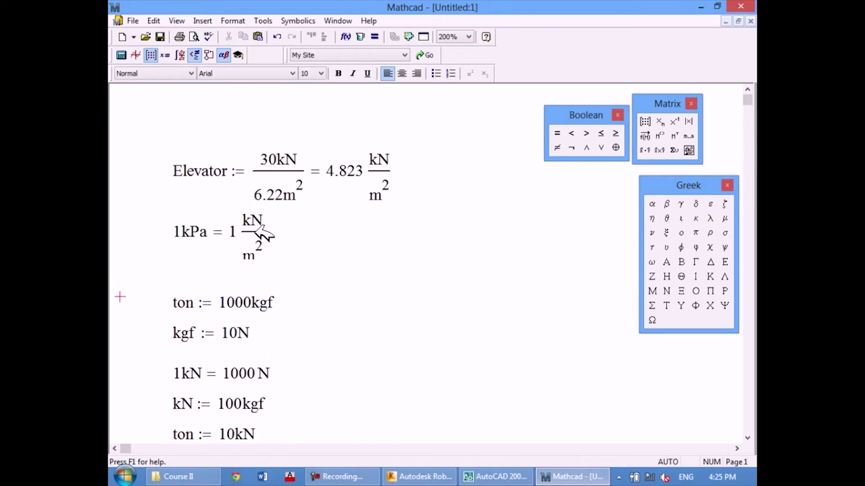
mouse_move(347, 255)
mouse_down()
mouse_move(257, 245)
mouse_move(257, 255)
mouse_up()
click(343, 246)
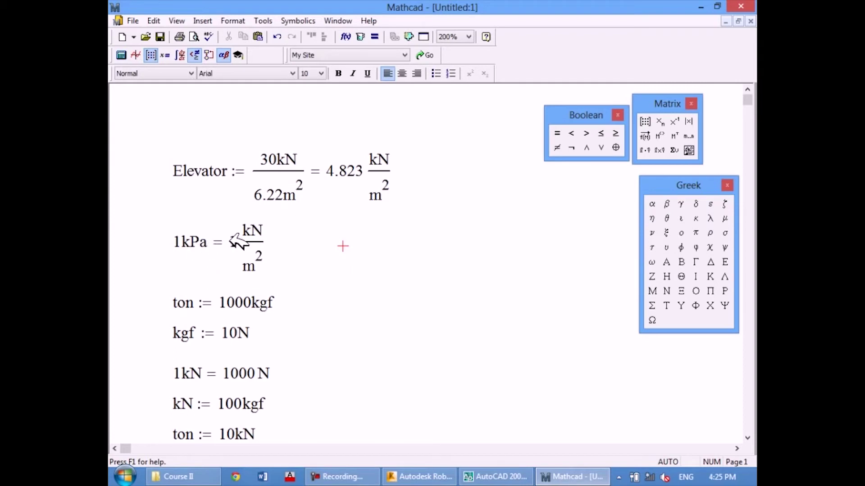
Step: Change the Elevator result's display unit to kPa, giving 4.823 kPa
click(261, 252)
click(342, 264)
double_click(390, 185)
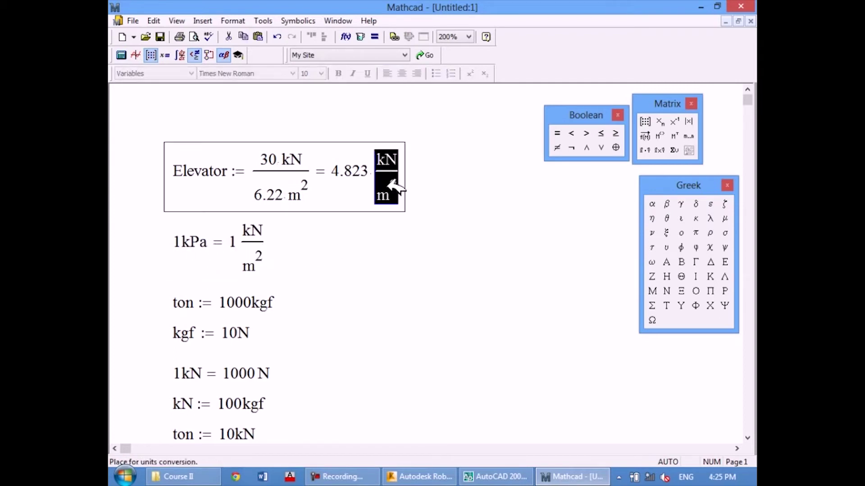
text(kPa)
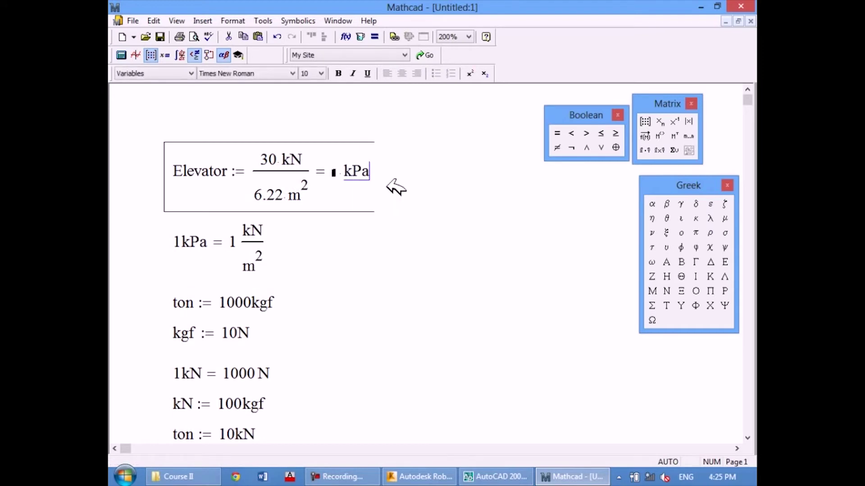
key(Return)
click(383, 180)
click(403, 297)
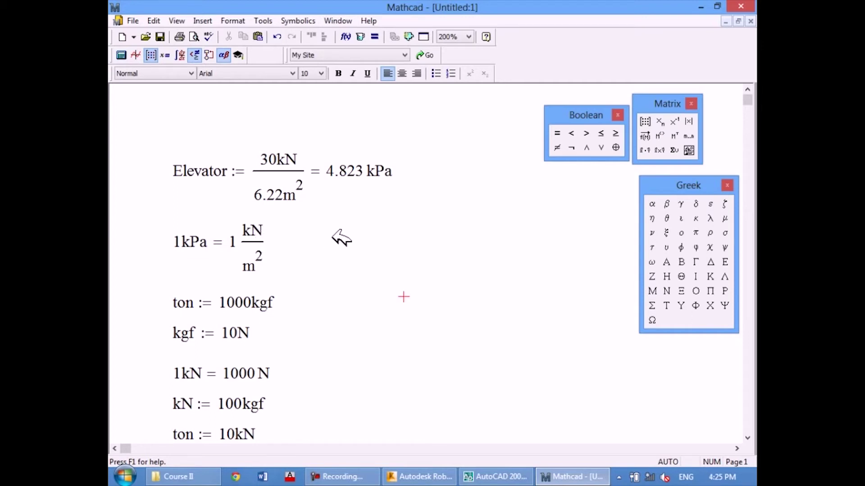
drag(332, 246, 335, 249)
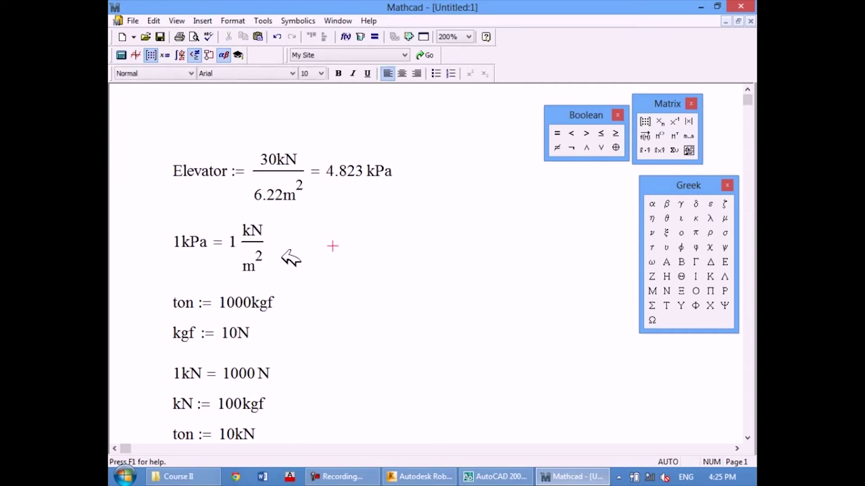
click(322, 236)
Step: Add the relation 1 MPa = 1 N/mm² beside the 1 kPa line
click(313, 246)
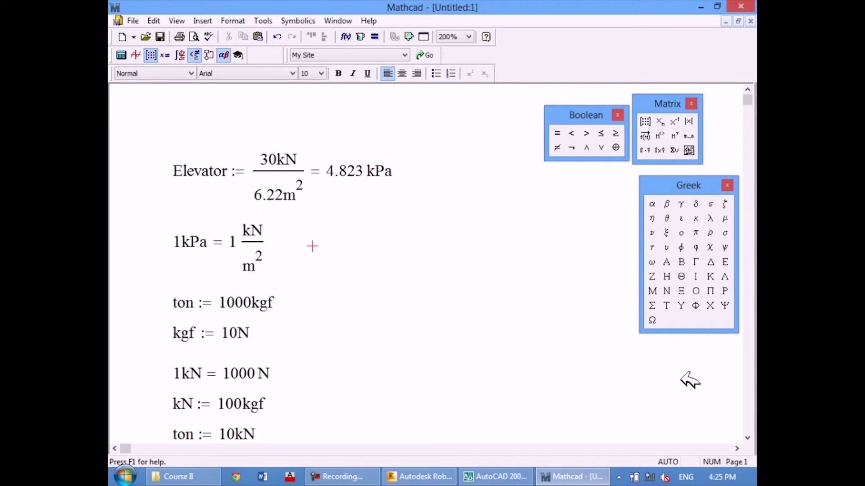
text(1*M)
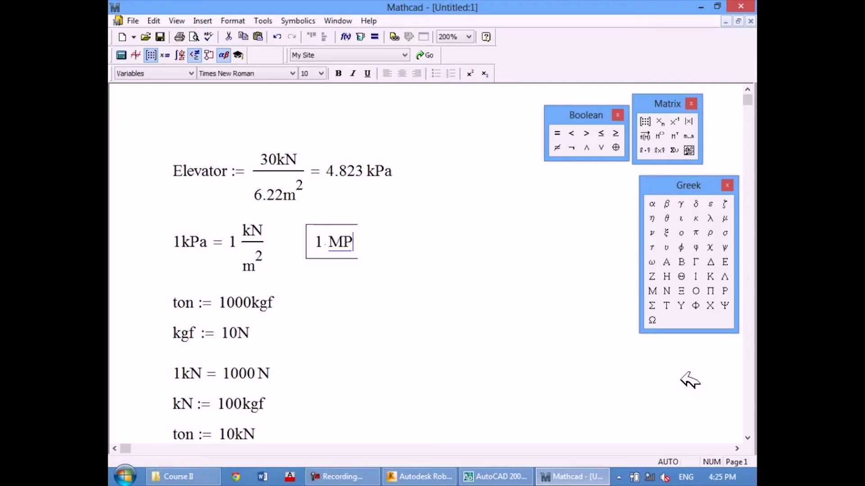
key(BackSpace)
text(a = 1 × 10^6·Pa)
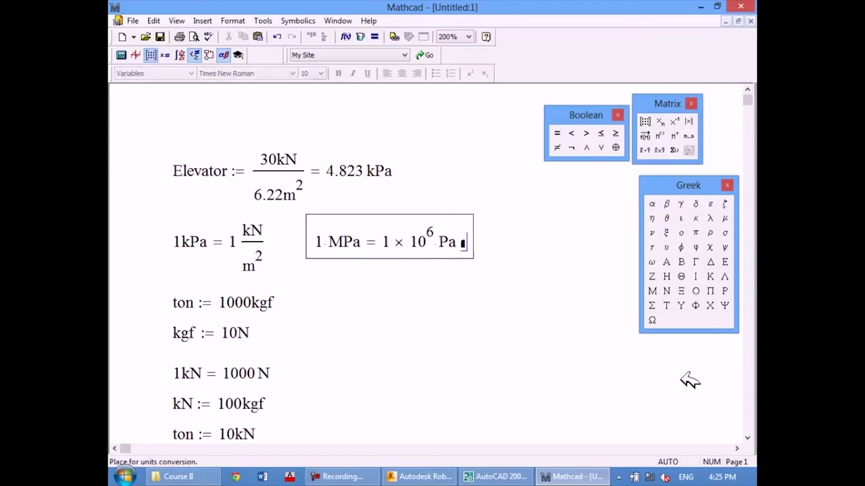
text(N)
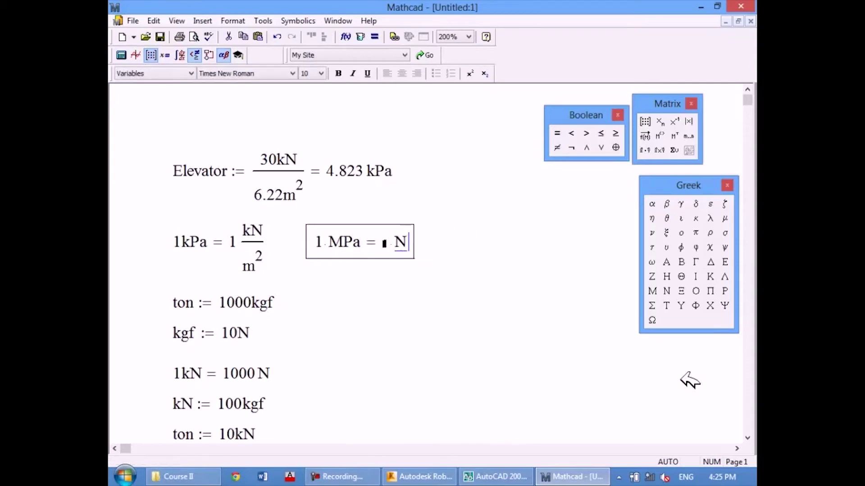
text(/)
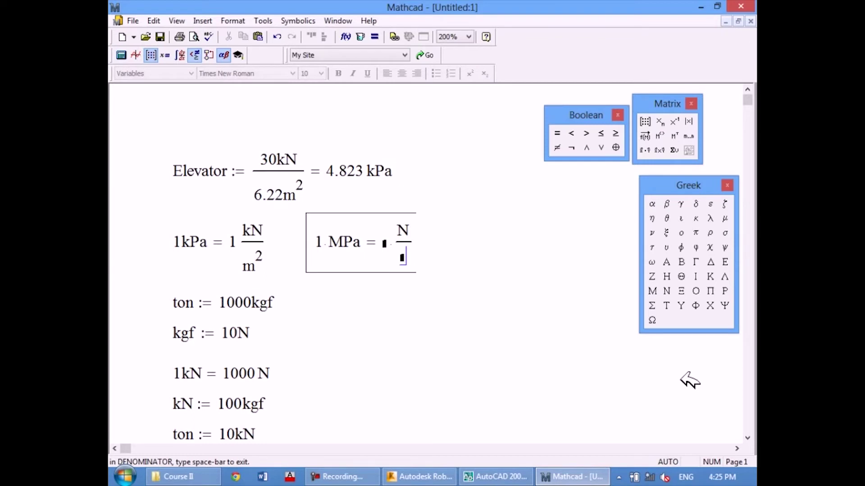
text(mm^2)
key(Return)
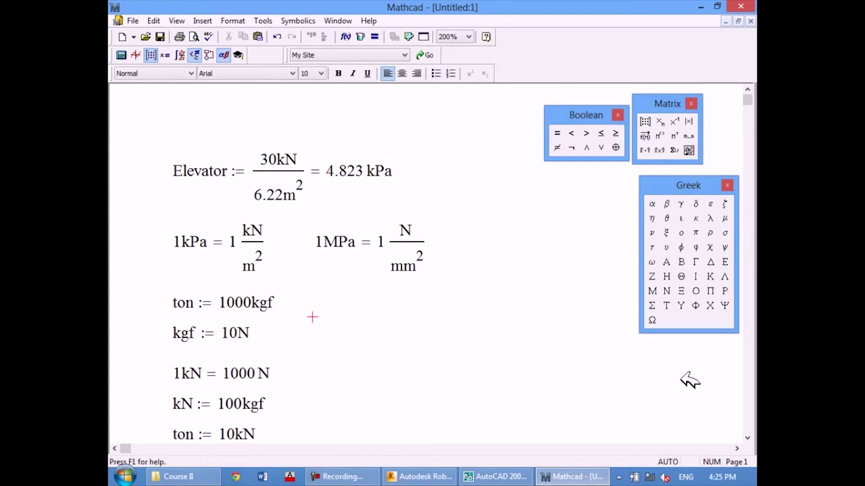
click(393, 317)
Step: Review the Elevator result of 4.823 kPa, then switch to the Robot model
click(424, 296)
click(362, 337)
scroll(374, 338, down, 1)
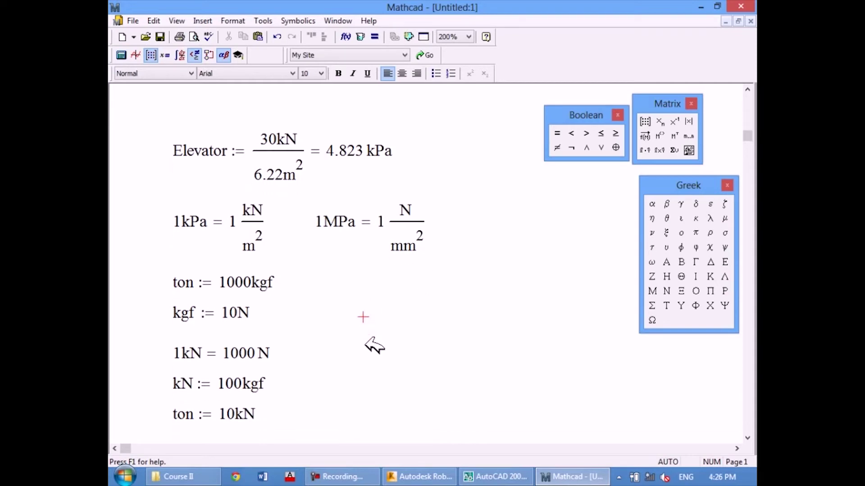
click(415, 327)
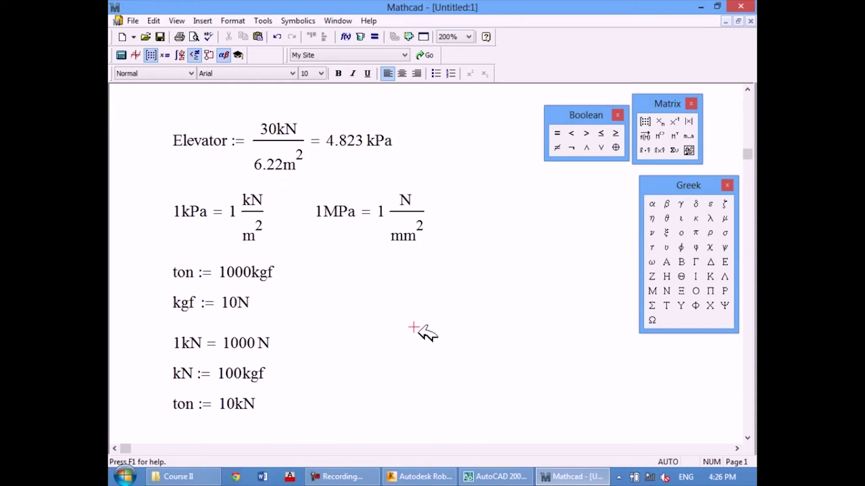
click(350, 141)
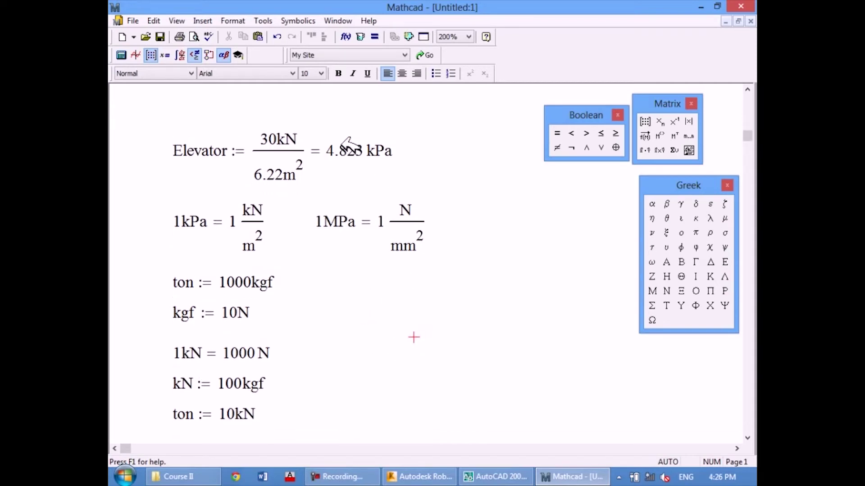
drag(350, 148, 395, 155)
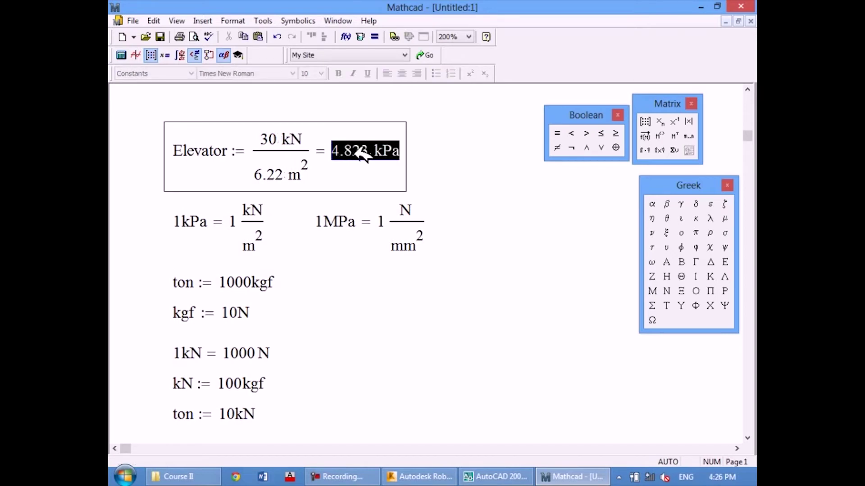
click(464, 176)
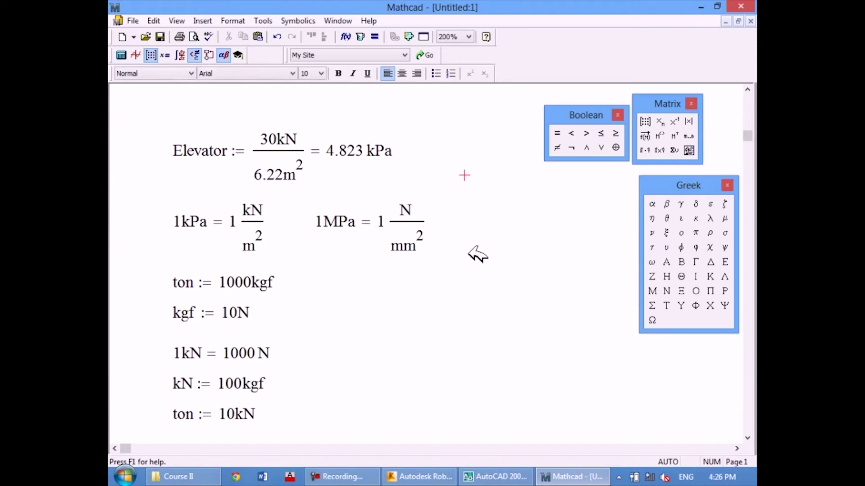
click(423, 479)
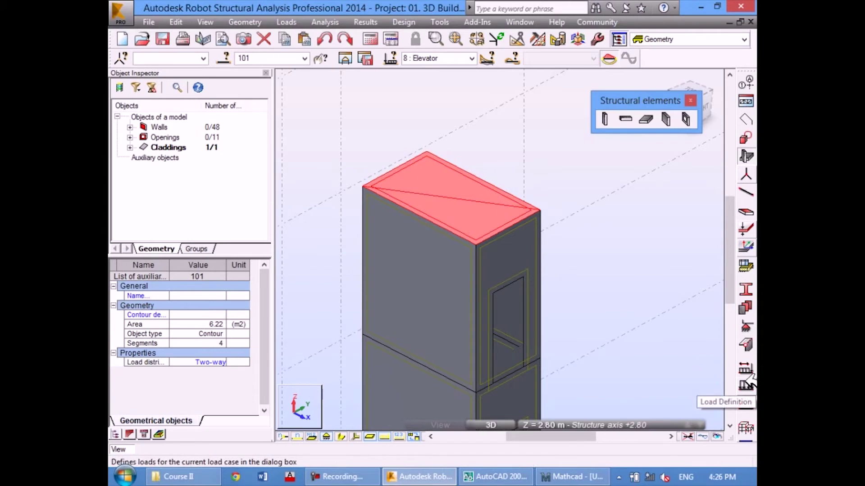
Step: Open Load Definition for the Elevator case, compare Node, Bar and Surface load types, then return to Mathcad
click(294, 23)
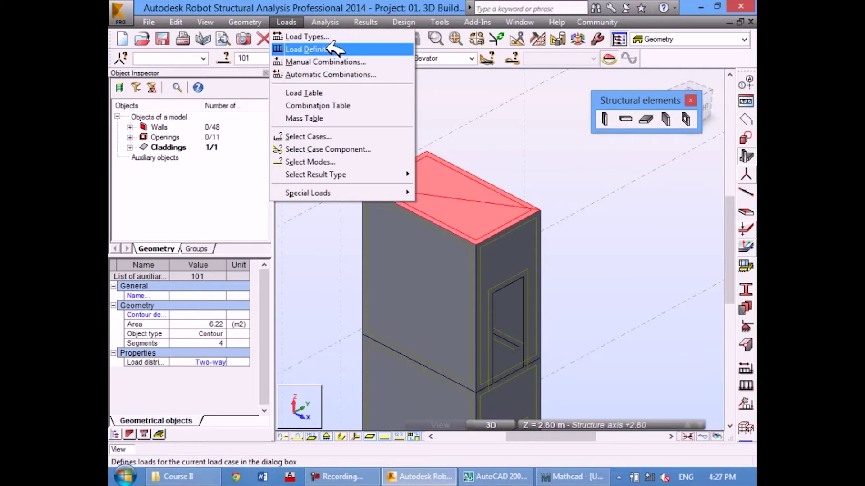
click(341, 48)
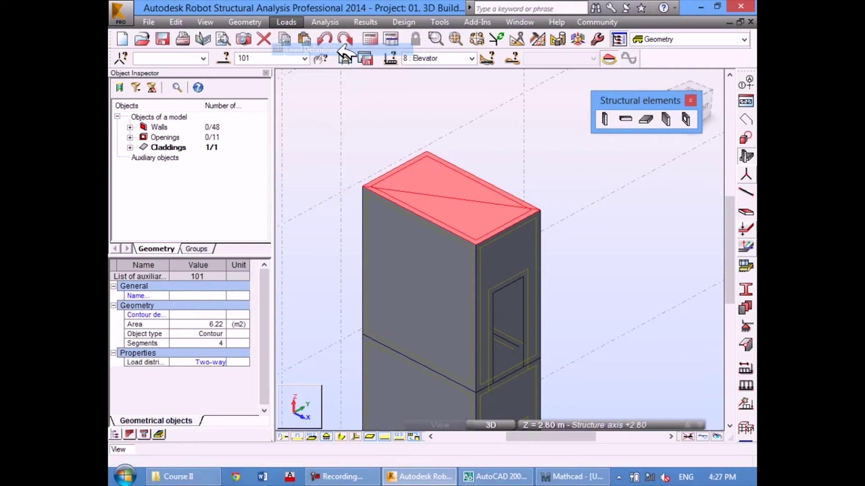
middle_drag(513, 133, 478, 119)
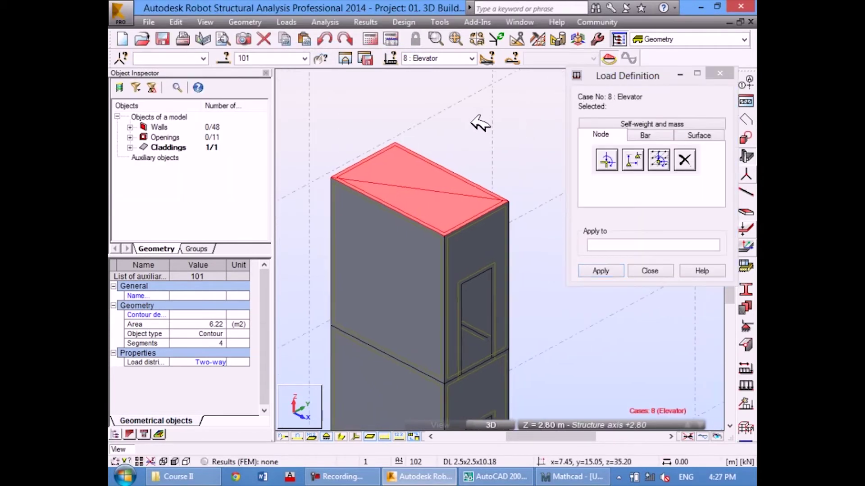
drag(642, 83, 634, 93)
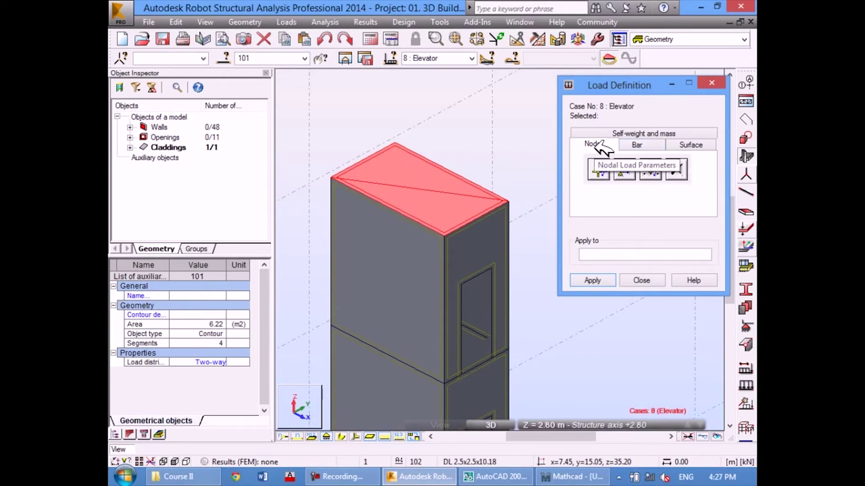
click(639, 145)
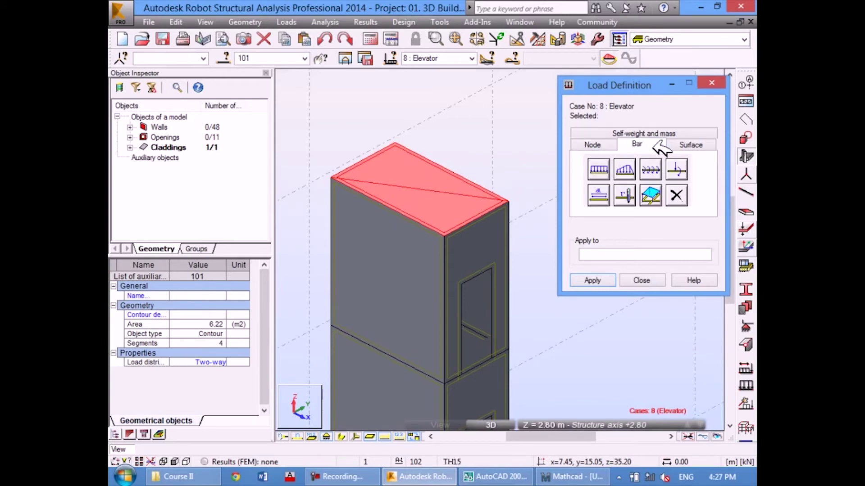
click(709, 147)
click(591, 144)
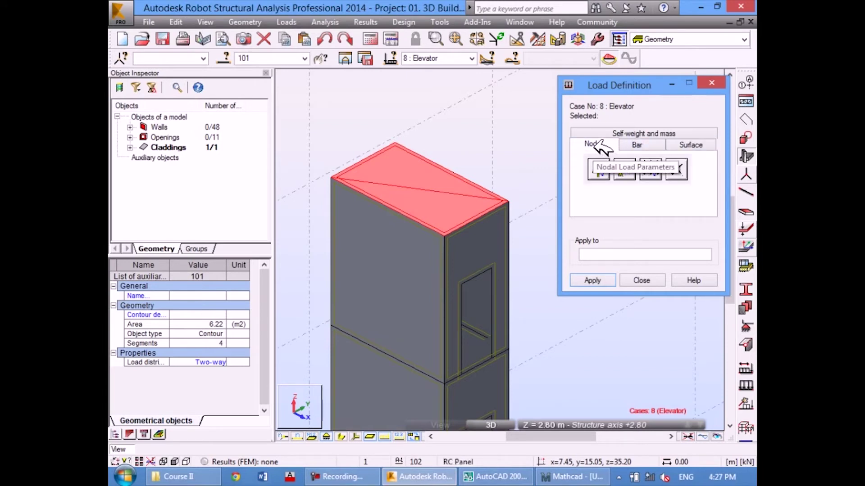
click(635, 144)
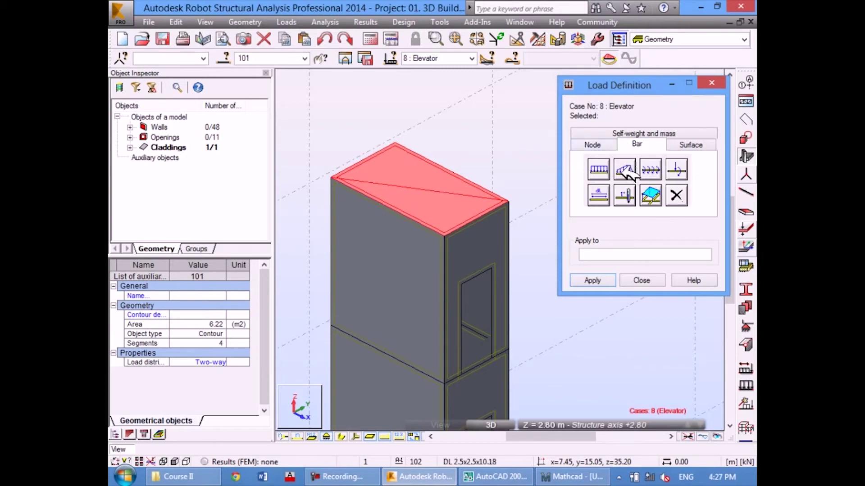
click(689, 144)
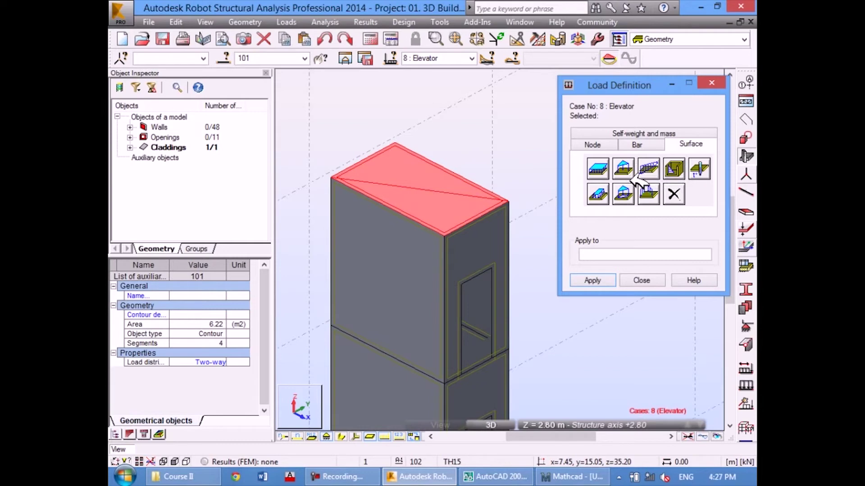
click(572, 477)
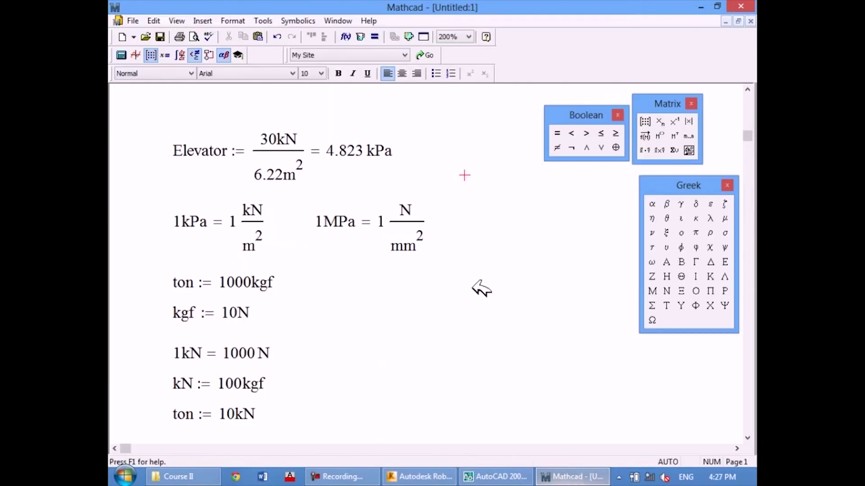
Step: Confirm in the worksheet that the Elevator result in kPa equals kN/m²
click(386, 153)
double_click(383, 153)
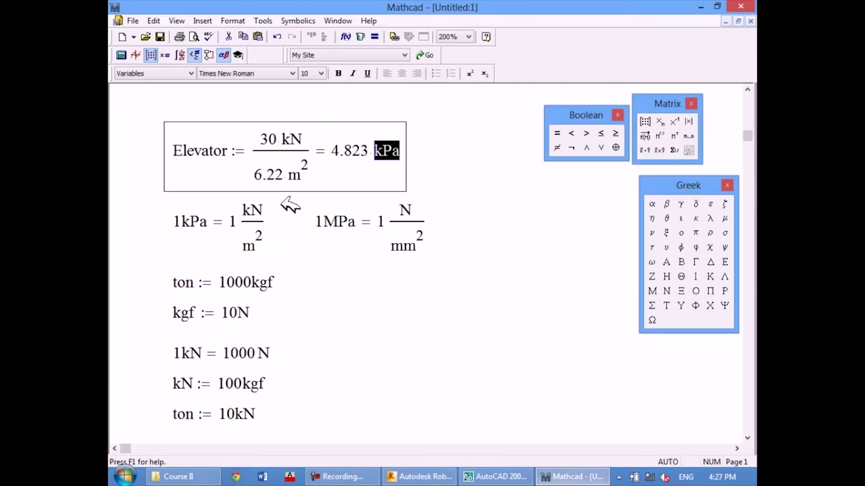
double_click(256, 226)
click(526, 326)
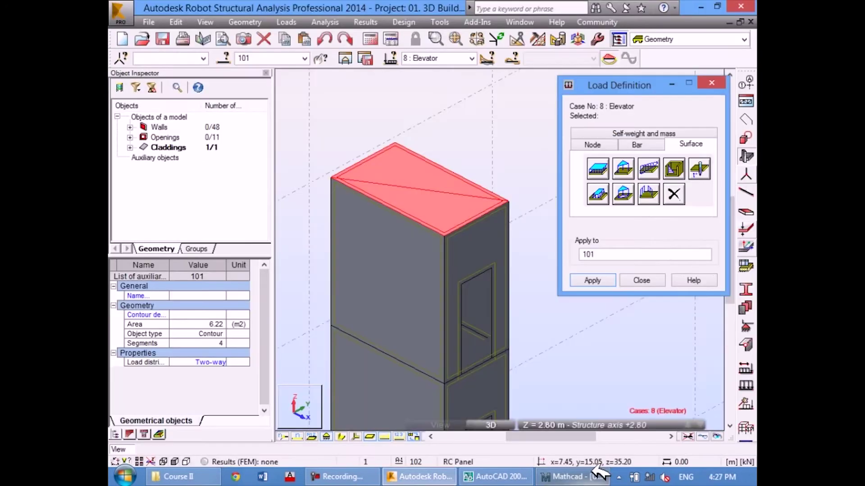
Step: Open the Uniform planar load settings for the Elevator load case in Robot
click(599, 477)
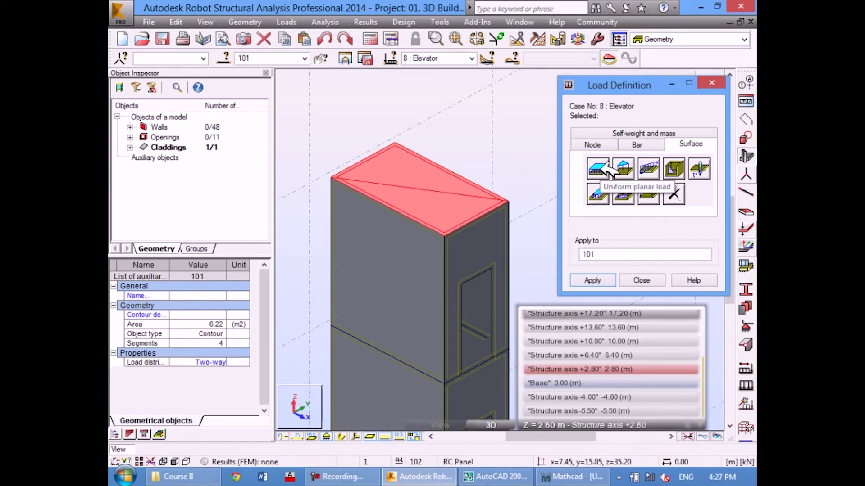
click(608, 171)
drag(632, 106, 630, 79)
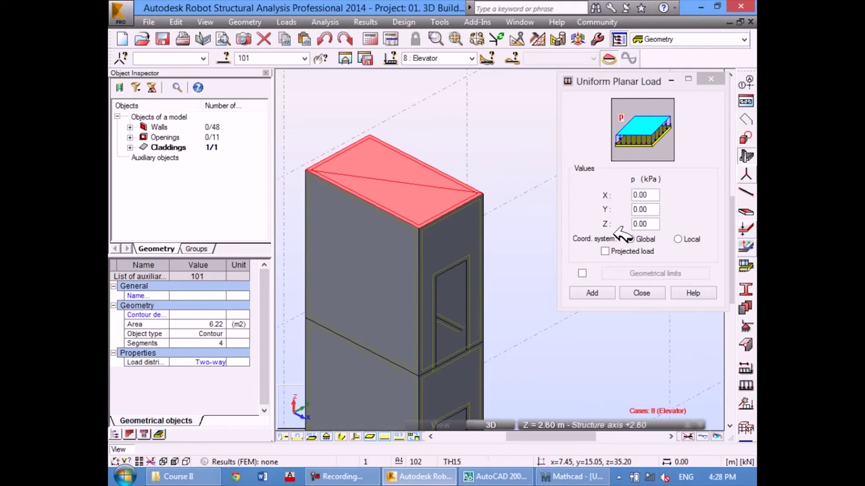
Step: Apply a uniform Z load of -4.823 kPa to roof slab 101
double_click(656, 223)
text(-4.823)
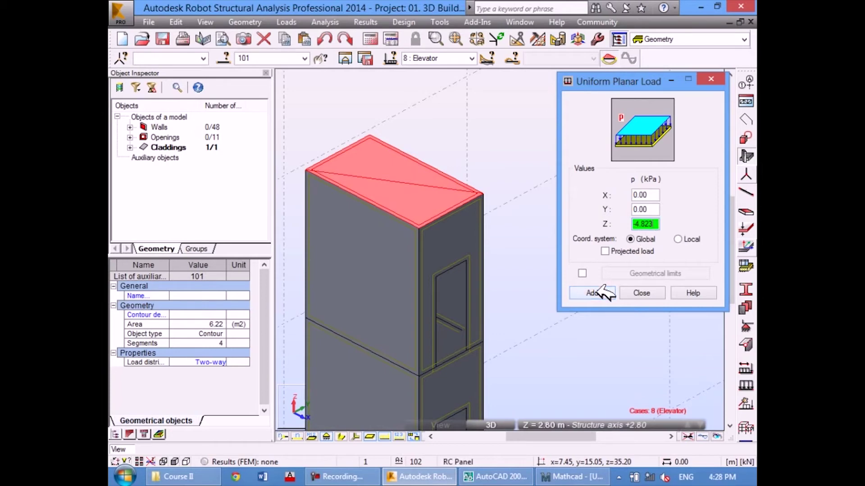
click(595, 293)
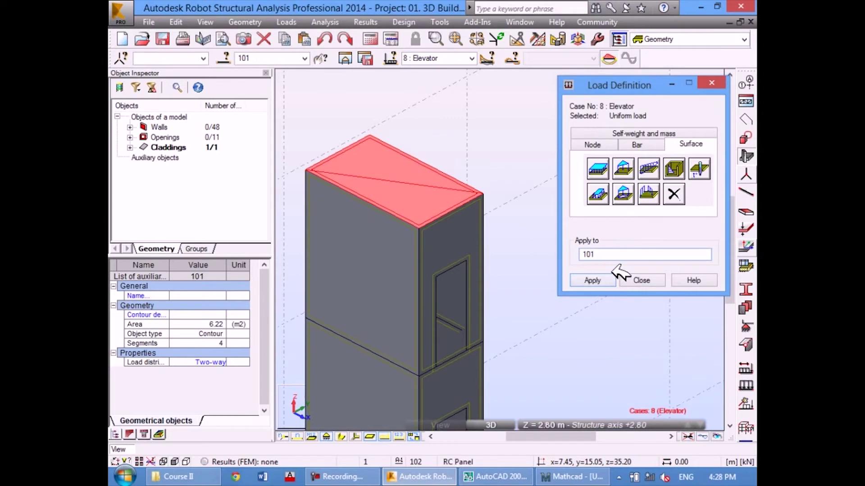
click(595, 279)
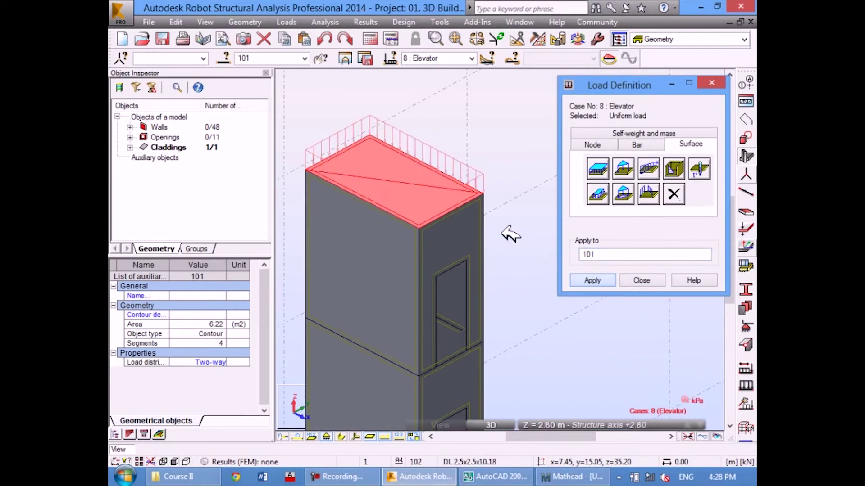
mouse_move(421, 187)
middle_down()
mouse_move(430, 201)
mouse_move(458, 193)
middle_up()
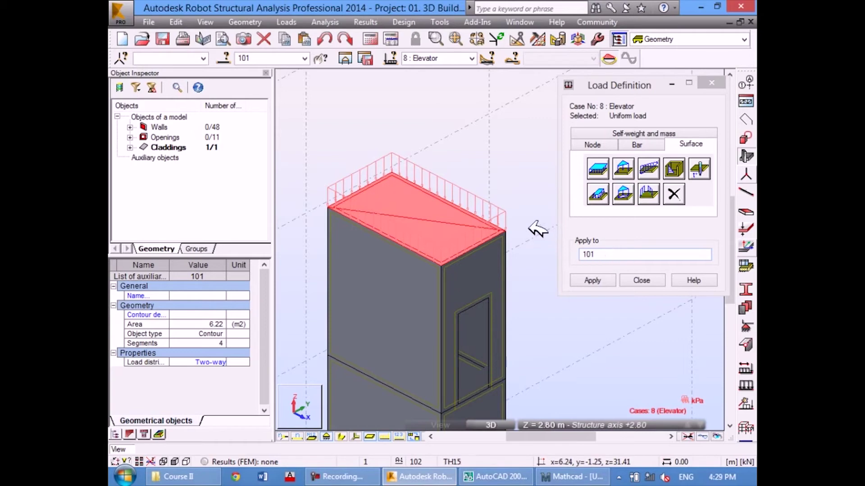
Step: Place the -4.82 kPa uniform planar load along the roof slab contour edges
click(603, 168)
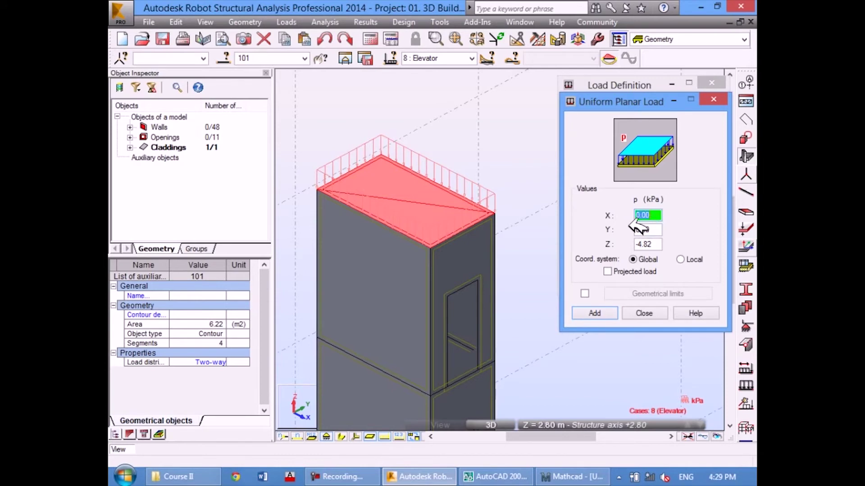
click(439, 182)
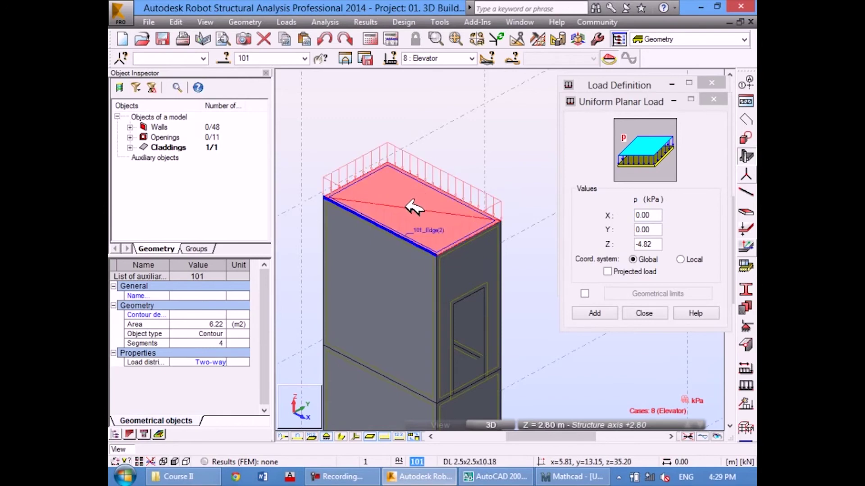
click(414, 205)
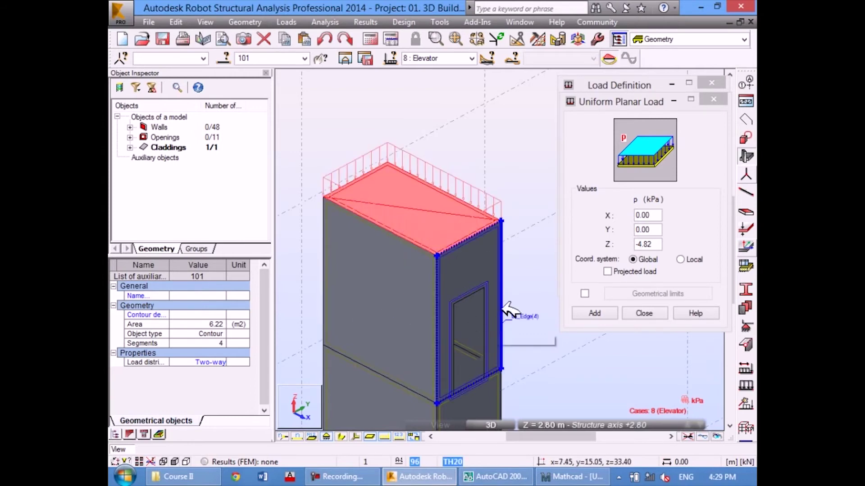
click(419, 233)
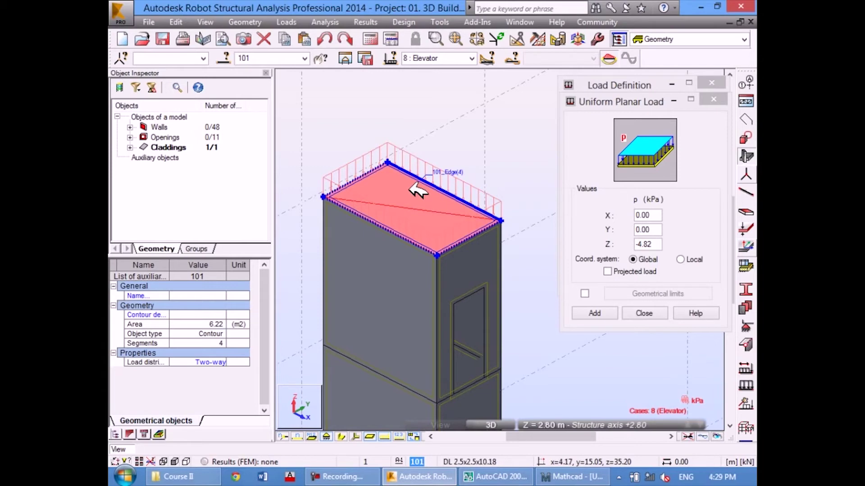
scroll(440, 201, down, 1)
scroll(442, 195, down, 1)
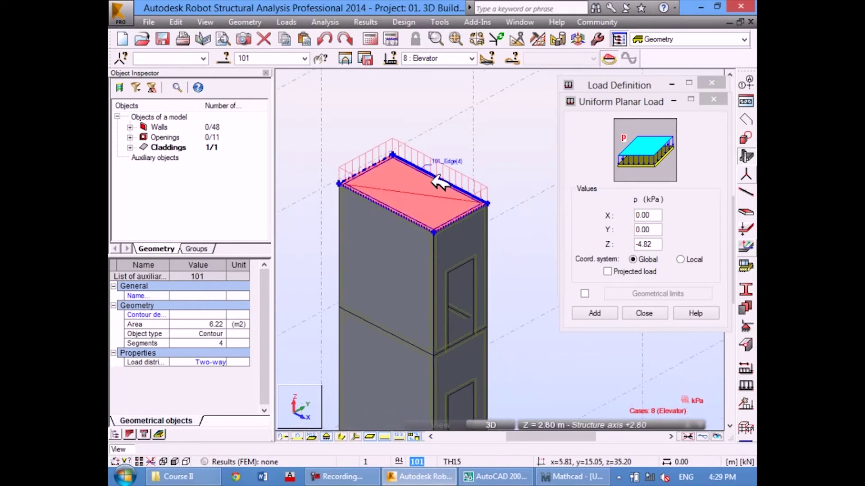
click(439, 183)
scroll(433, 184, up, 1)
scroll(431, 183, up, 1)
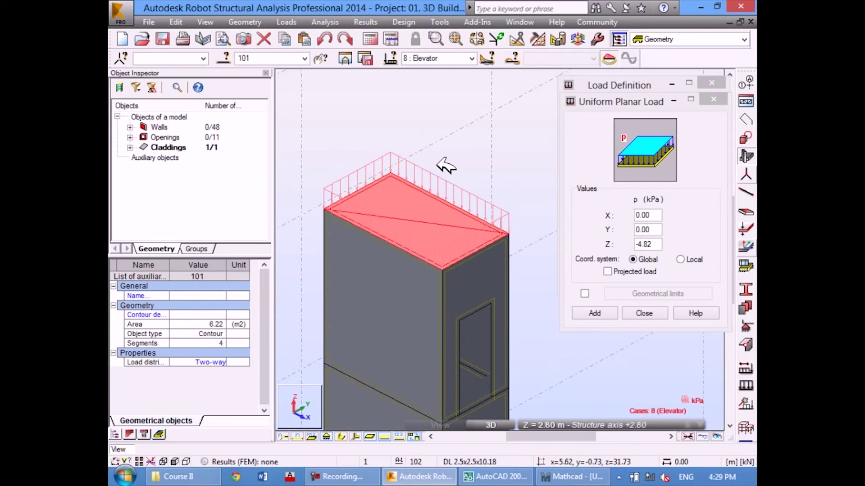
Step: Close the Uniform Planar Load dialog and cancel the picking operation
click(639, 314)
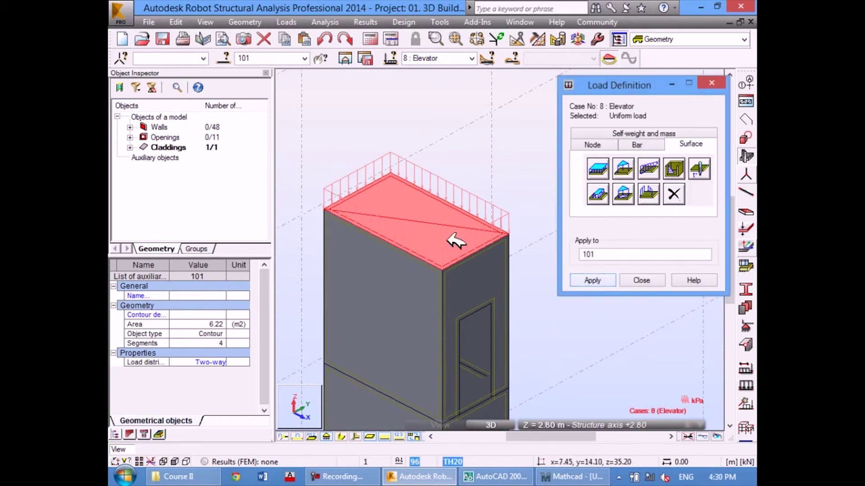
scroll(434, 206, down, 2)
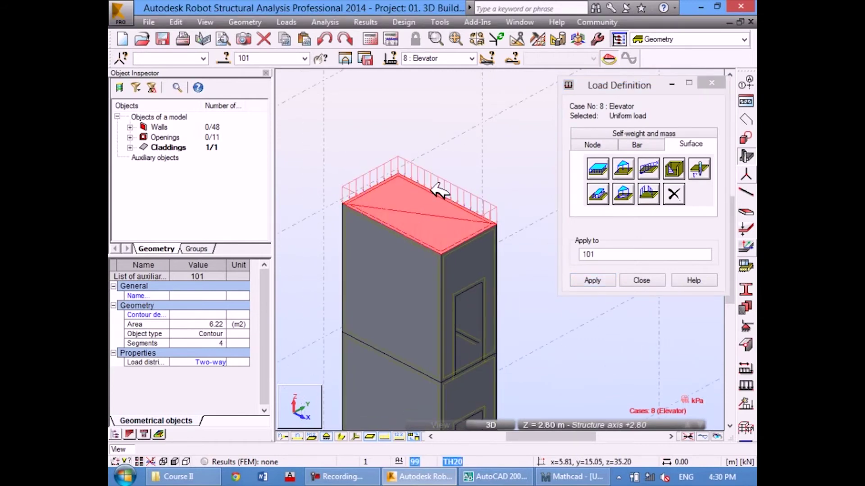
right_click(448, 129)
click(459, 140)
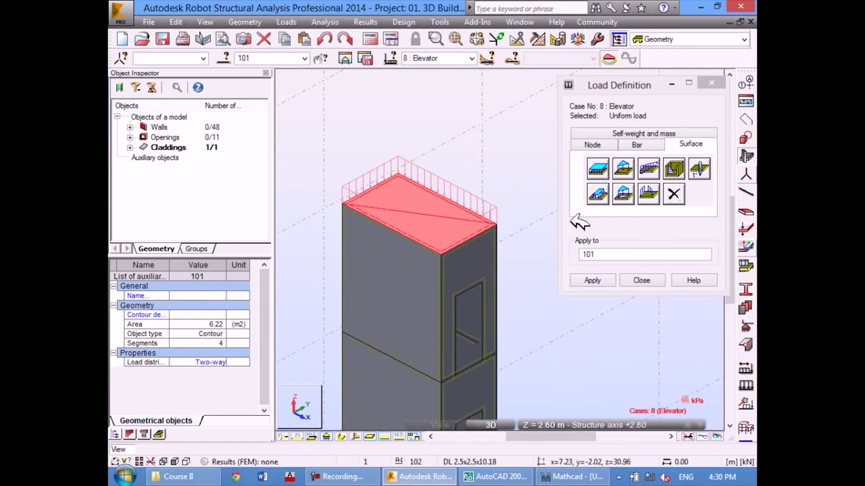
Step: Deselect the roof slab and zoom to the roof load labelled pZ=-4.82
click(583, 253)
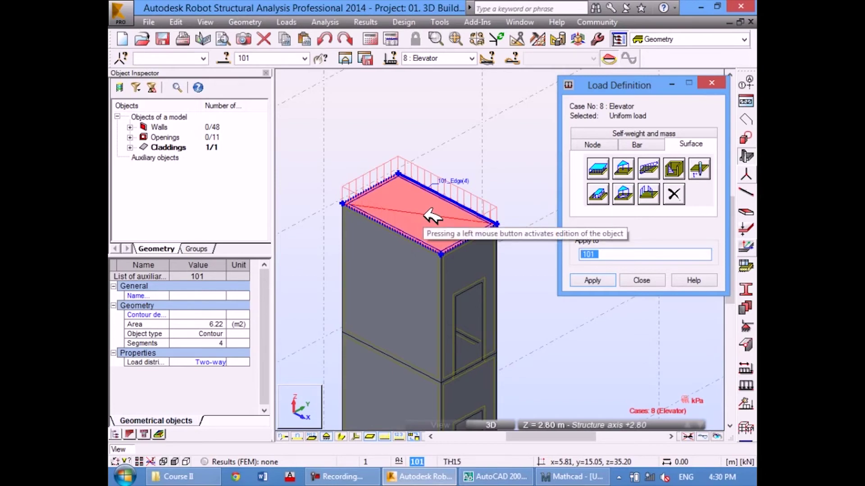
click(470, 136)
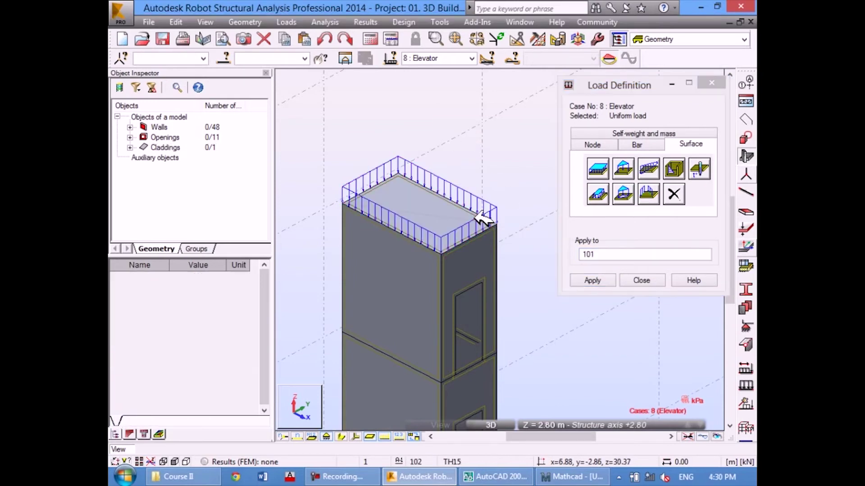
middle_drag(417, 167, 402, 171)
scroll(383, 181, up, 2)
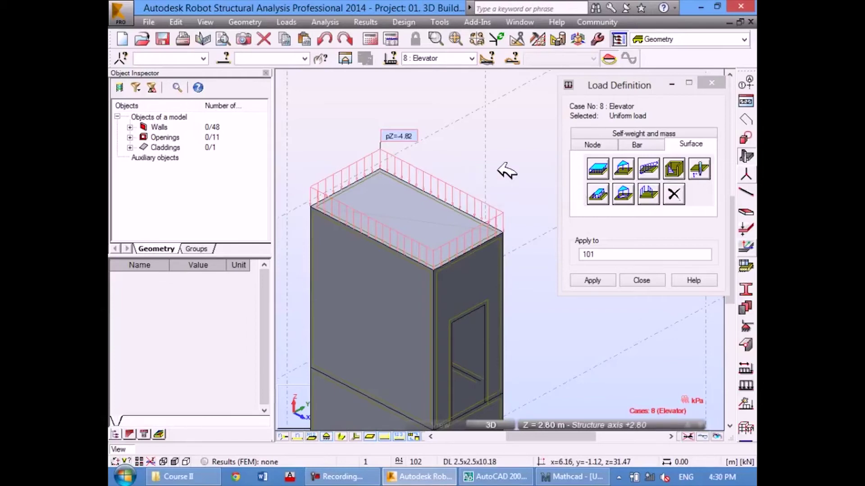
Step: Raise force and moment precision to three decimals in Job Preferences, so the load shows pZ=-4.823
click(439, 22)
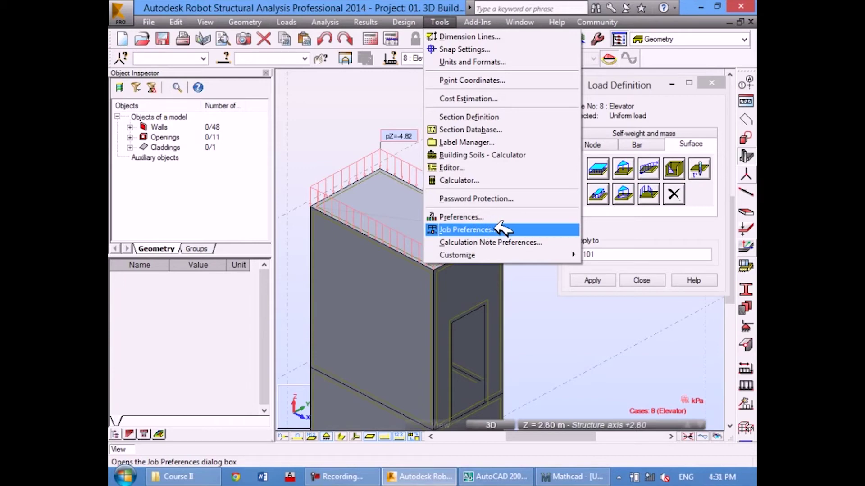
click(500, 228)
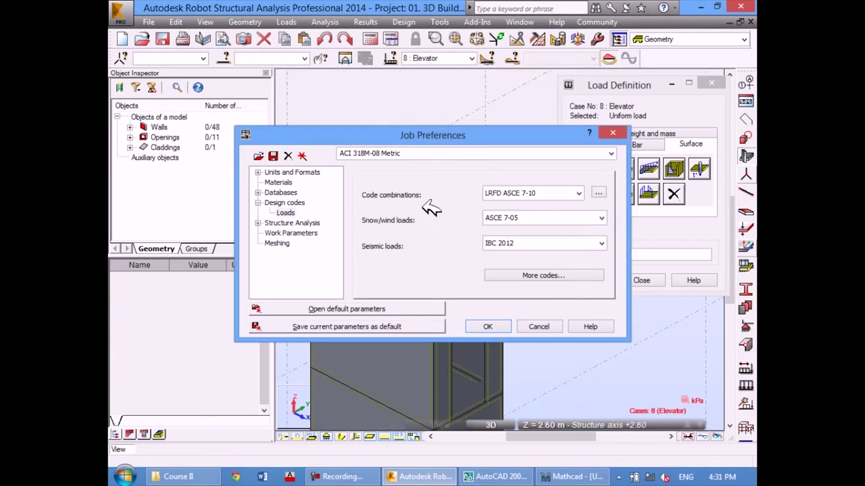
click(258, 172)
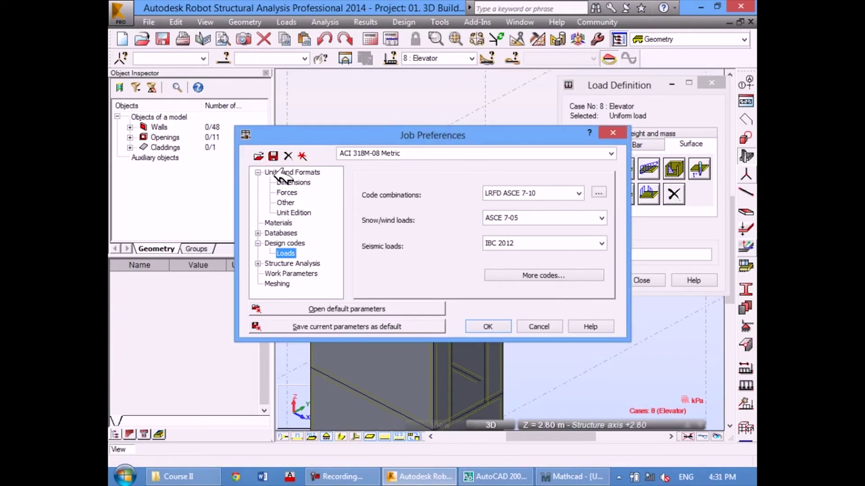
click(284, 192)
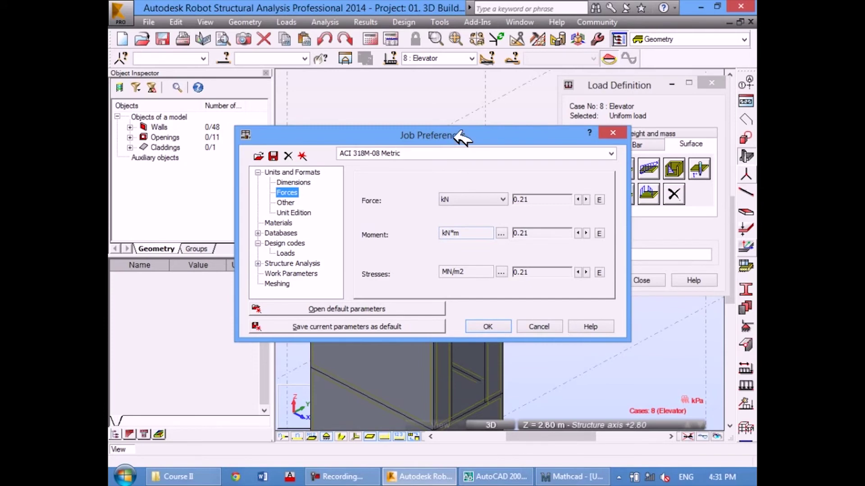
mouse_move(460, 135)
mouse_down()
mouse_move(412, 295)
mouse_move(431, 273)
mouse_up()
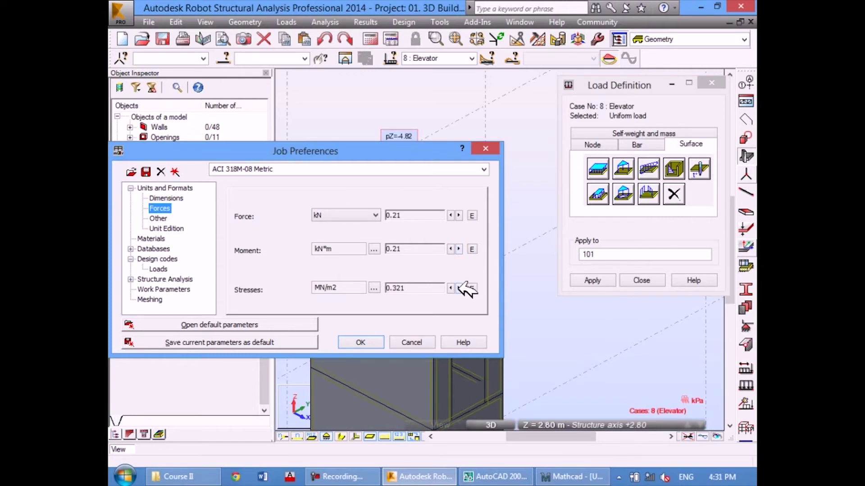
click(458, 249)
click(459, 215)
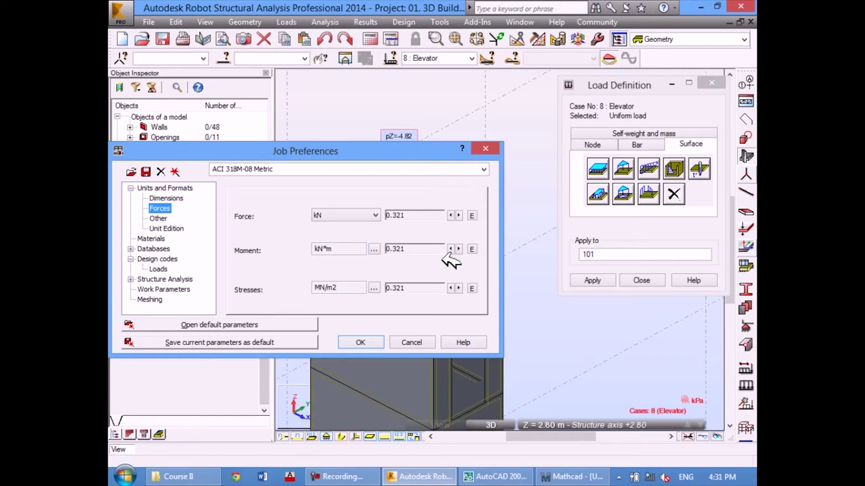
click(372, 342)
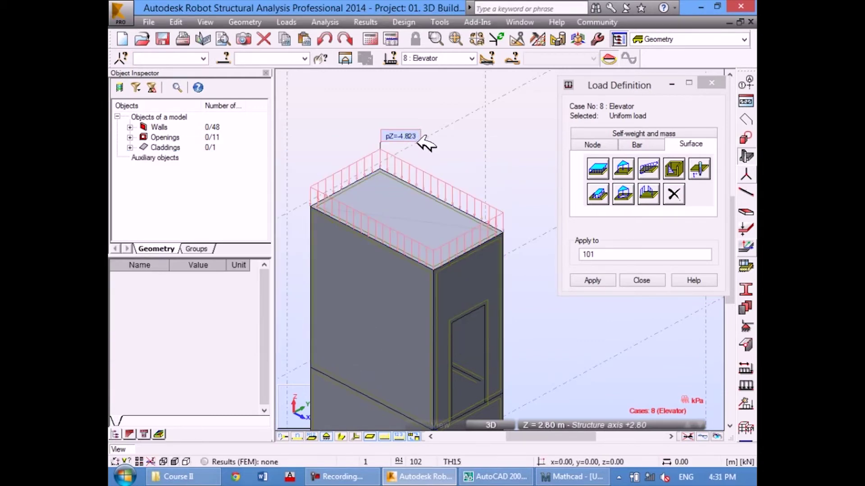
middle_drag(437, 141, 437, 131)
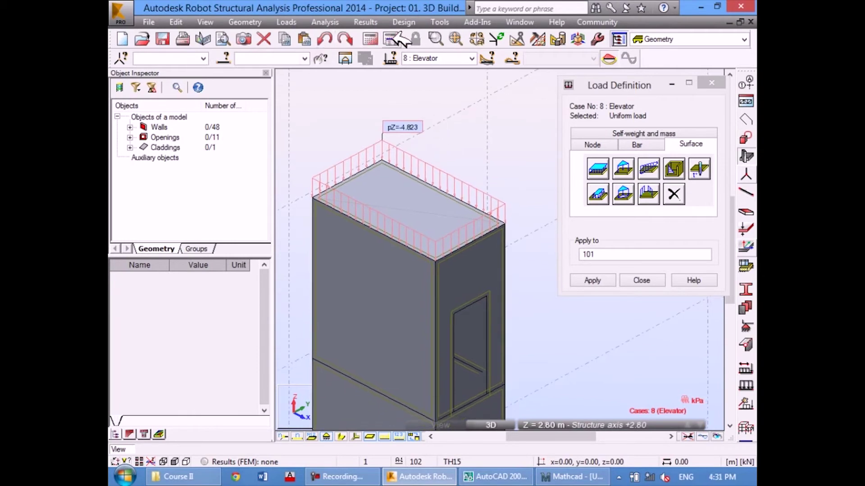
click(439, 22)
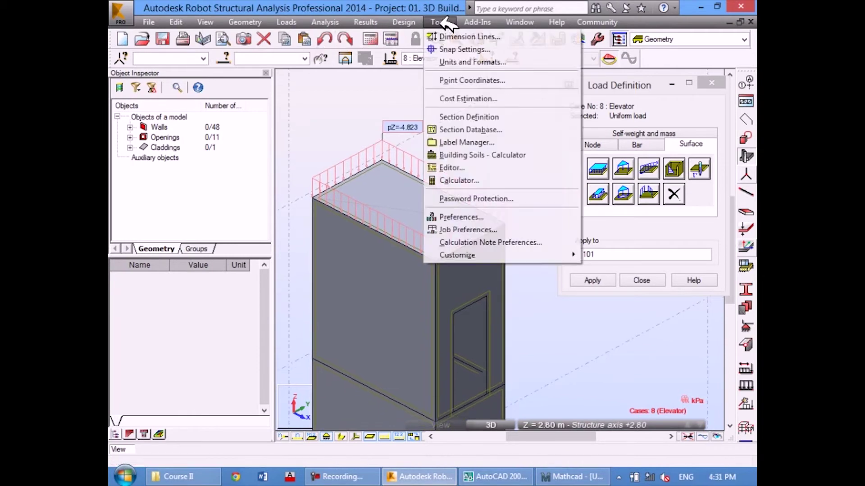
click(469, 230)
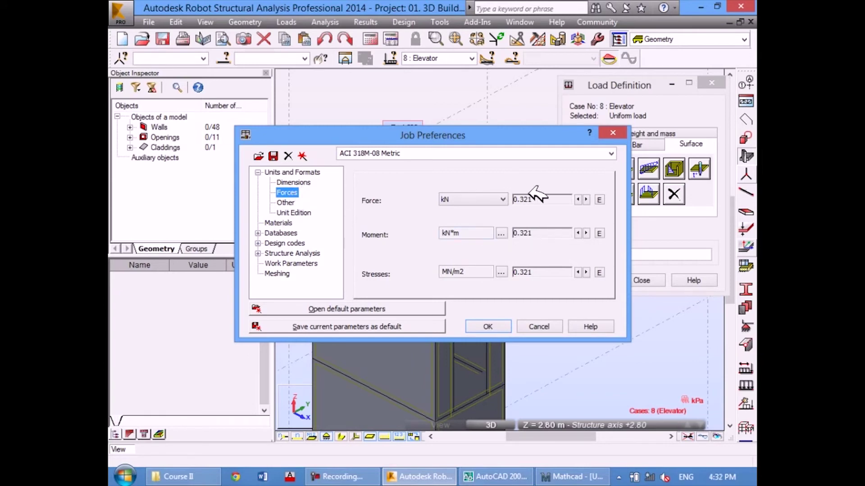
click(500, 328)
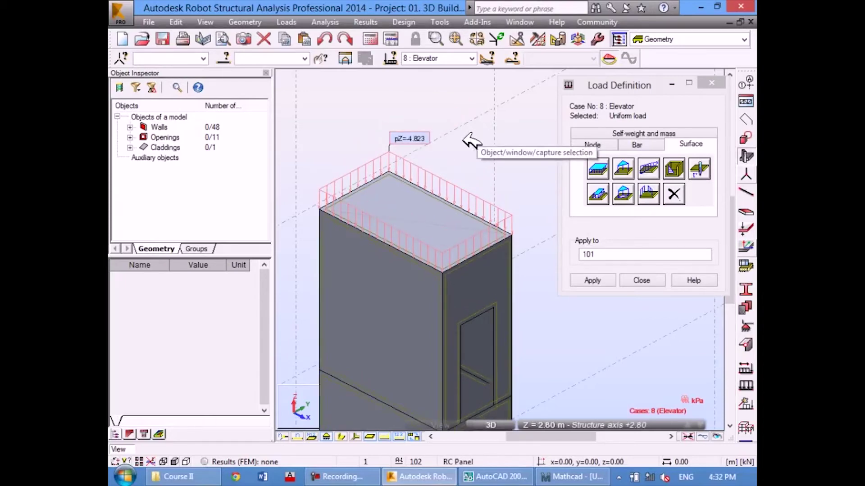
Step: Open and close the Display settings, then close the Elevator Load Definition window
middle_drag(469, 137, 465, 126)
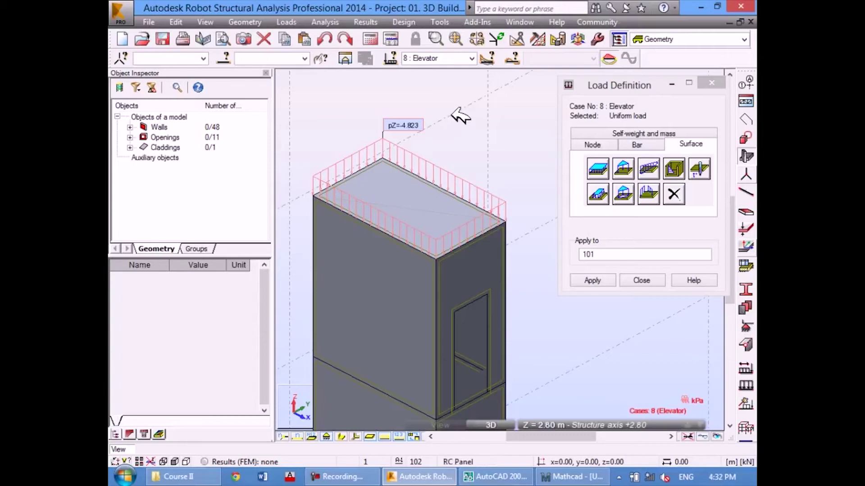
right_click(493, 111)
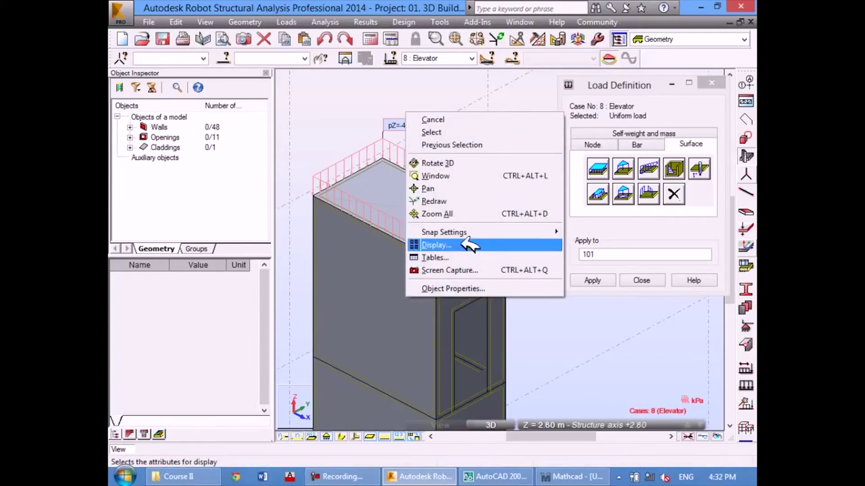
click(467, 245)
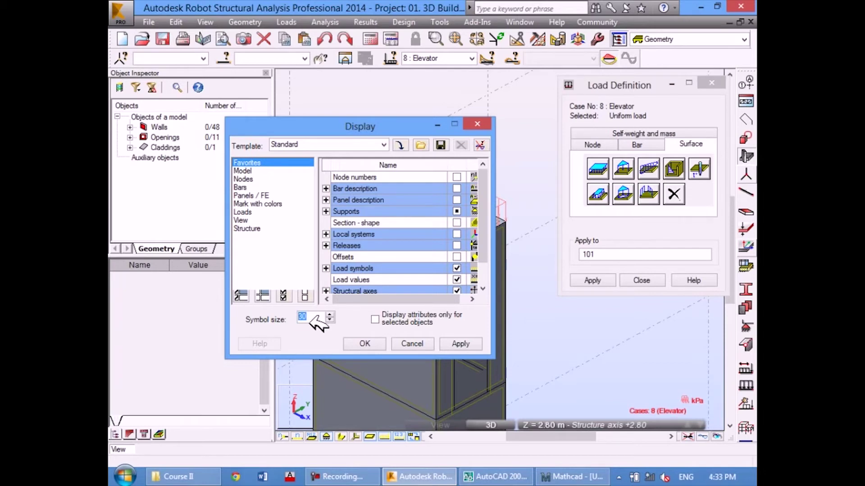
mouse_move(373, 119)
mouse_down()
mouse_move(287, 171)
mouse_move(289, 122)
mouse_up()
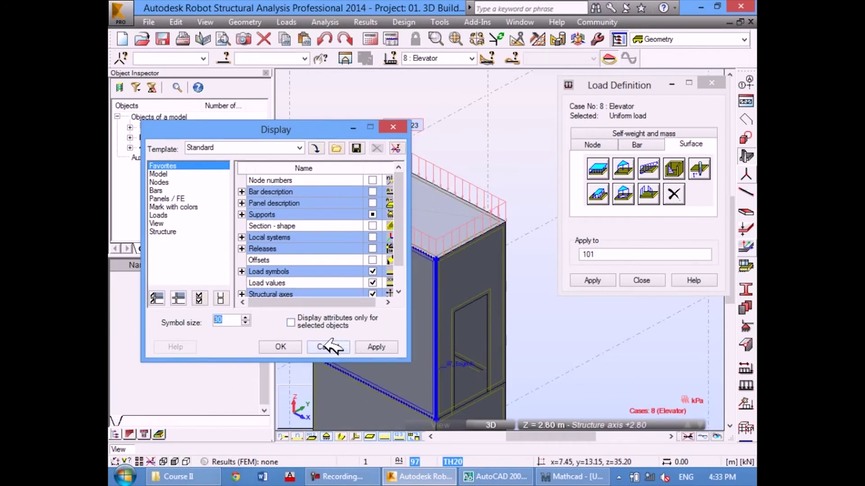
click(283, 347)
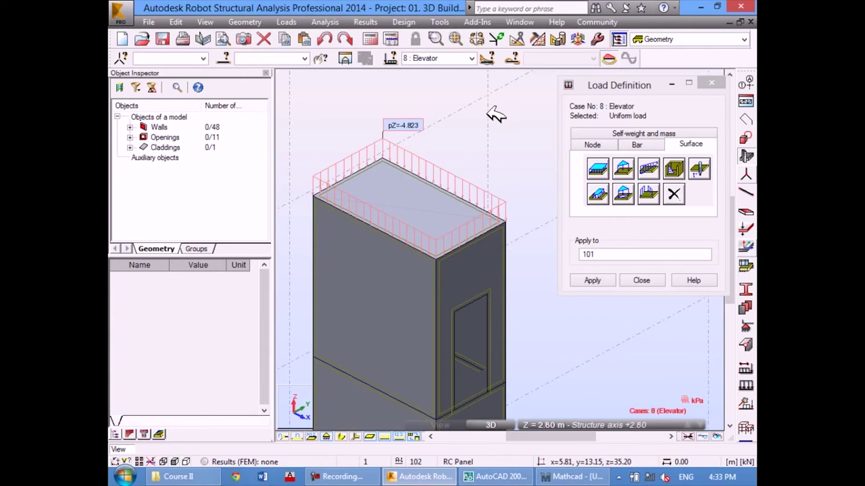
click(655, 280)
scroll(488, 198, down, 2)
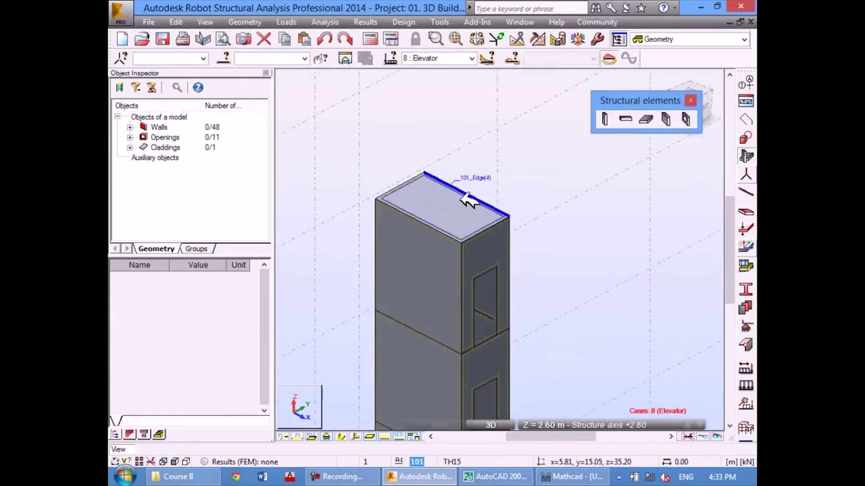
scroll(453, 184, up, 1)
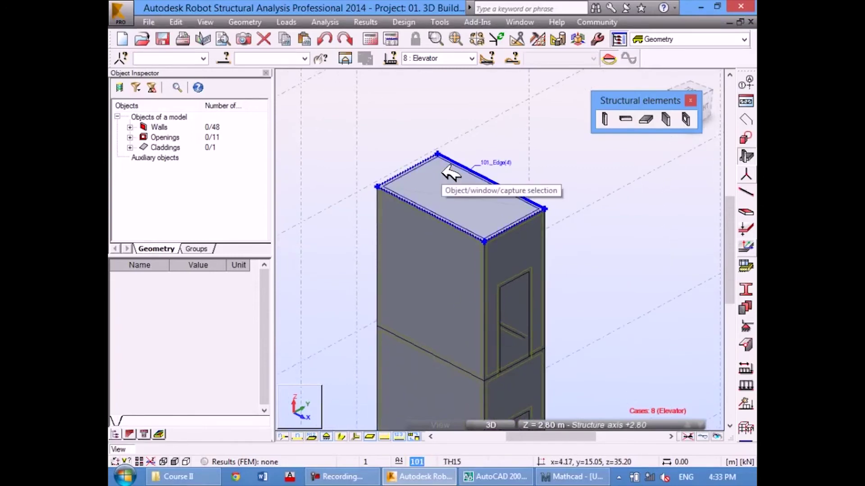
middle_drag(457, 210, 450, 195)
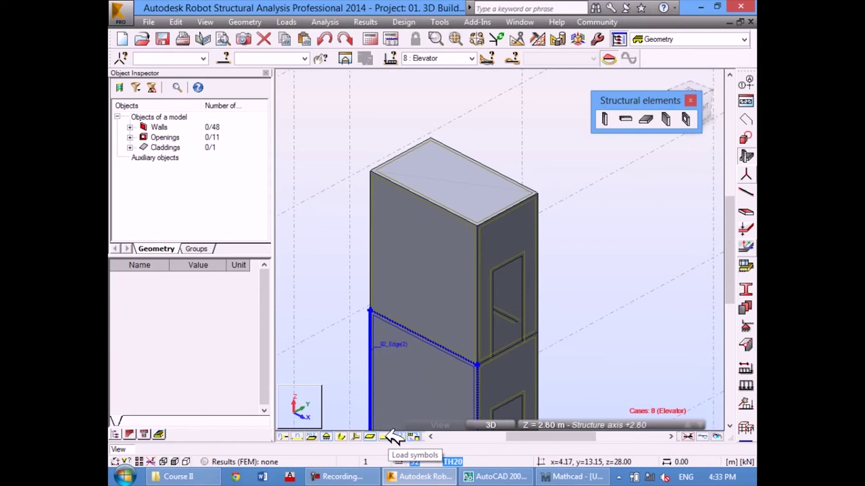
click(388, 435)
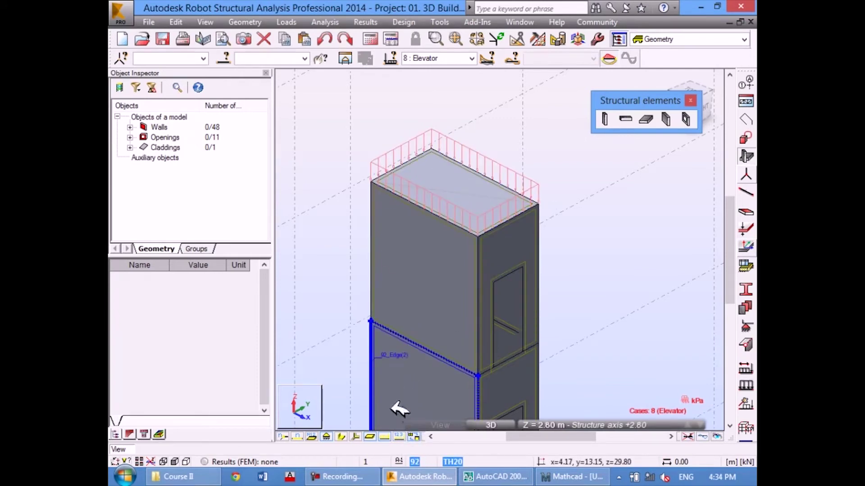
click(400, 434)
mouse_move(410, 437)
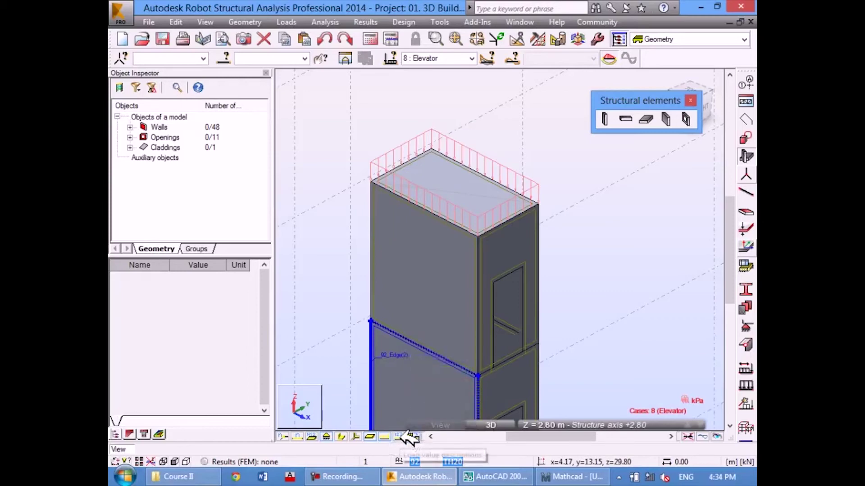
click(403, 434)
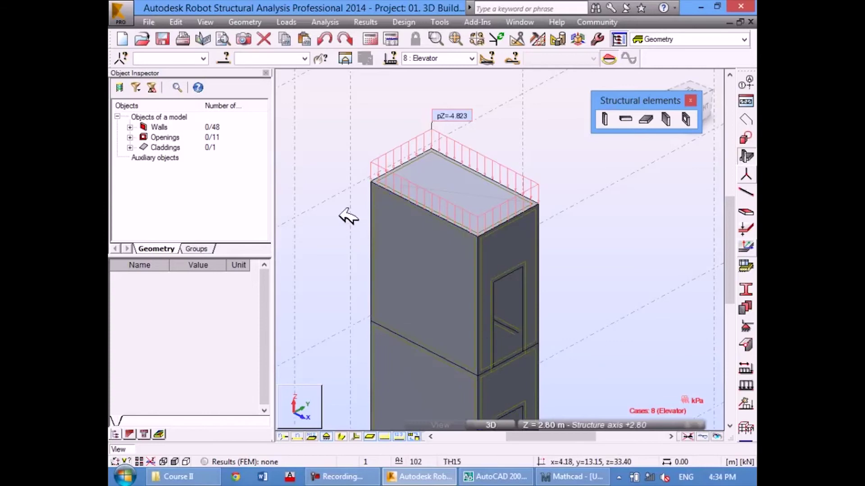
scroll(350, 214, down, 1)
scroll(363, 190, down, 1)
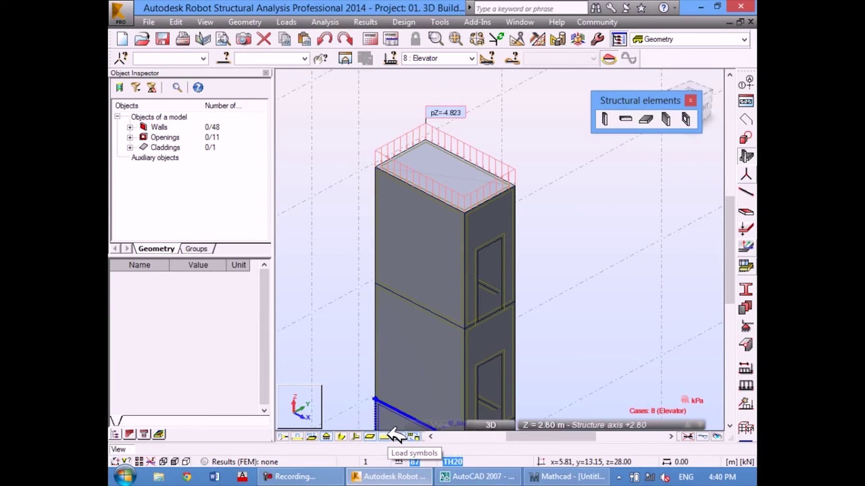
click(391, 435)
scroll(575, 239, down, 1)
scroll(545, 178, down, 1)
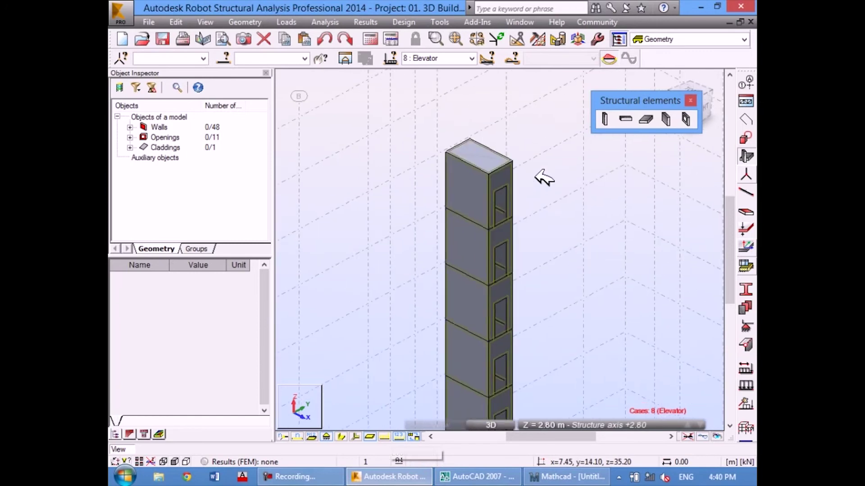
scroll(545, 185, down, 1)
scroll(492, 132, down, 1)
scroll(525, 226, down, 1)
scroll(511, 191, down, 1)
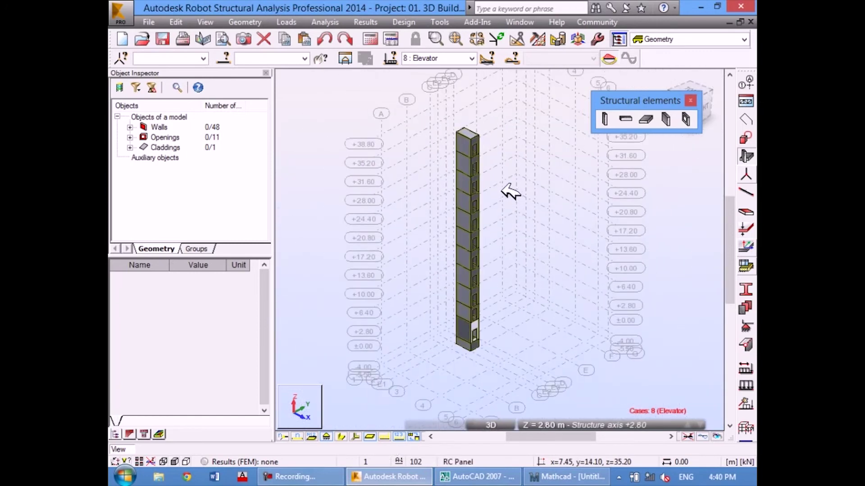
scroll(486, 339, up, 1)
scroll(525, 309, up, 1)
scroll(464, 293, up, 1)
scroll(475, 284, up, 1)
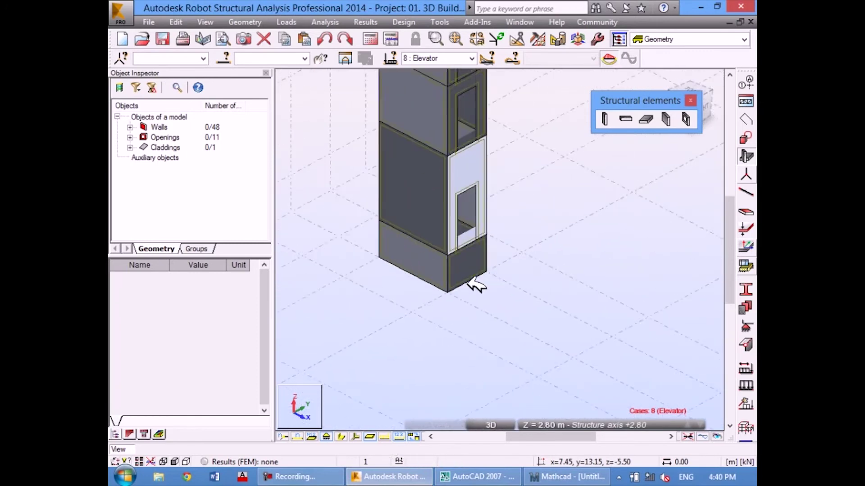
scroll(468, 277, up, 1)
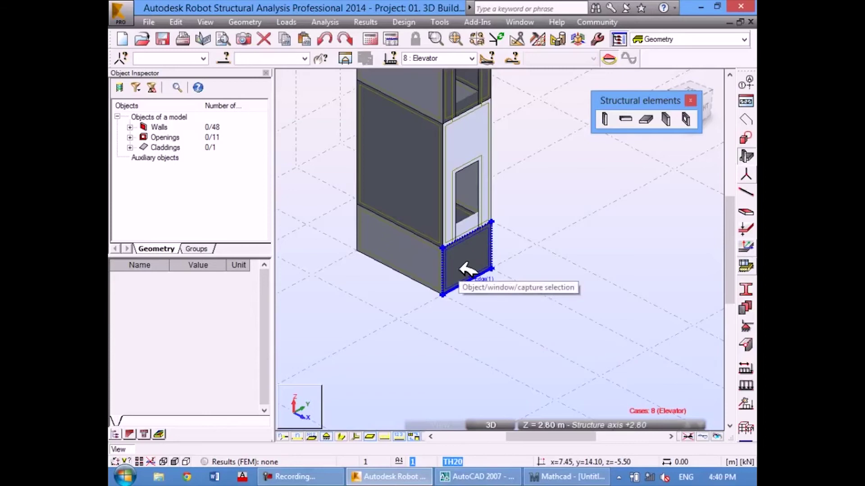
mouse_move(468, 271)
shift+middle_down()
mouse_move(459, 228)
mouse_move(444, 279)
shift+middle_up()
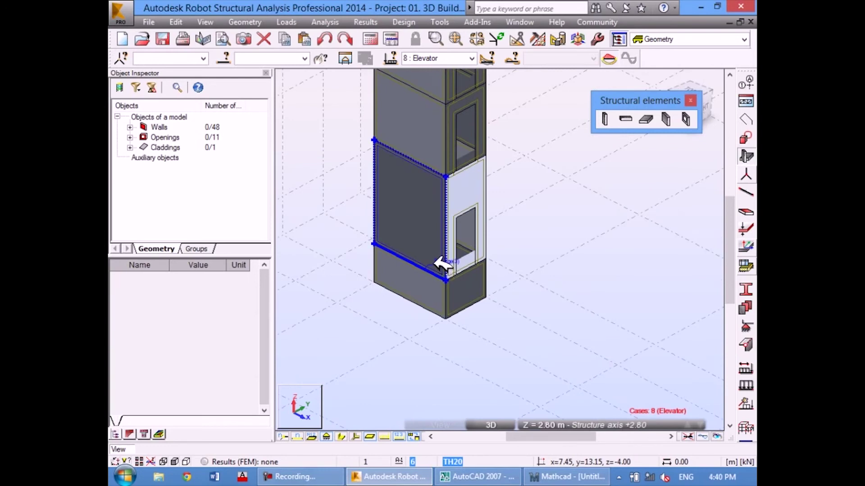
scroll(440, 227, down, 2)
scroll(454, 290, down, 2)
scroll(448, 255, down, 2)
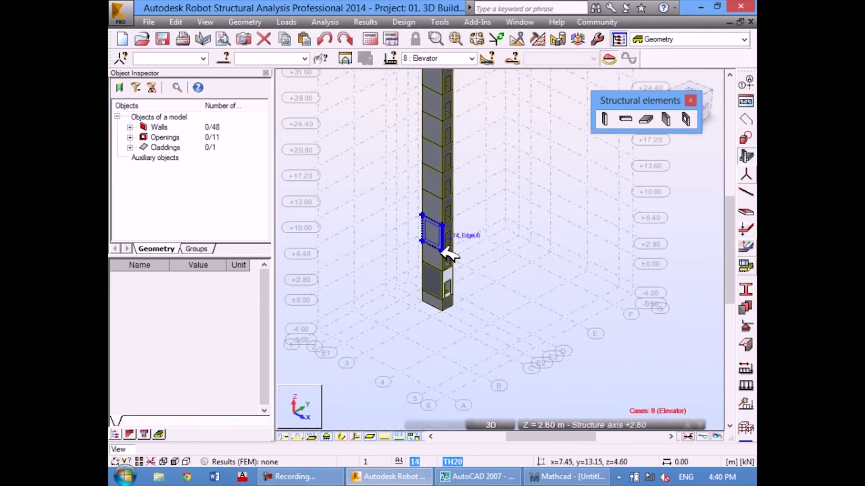
mouse_move(450, 254)
shift+middle_down()
mouse_move(475, 154)
mouse_move(511, 199)
mouse_move(449, 141)
mouse_move(473, 192)
mouse_move(456, 161)
shift+middle_up()
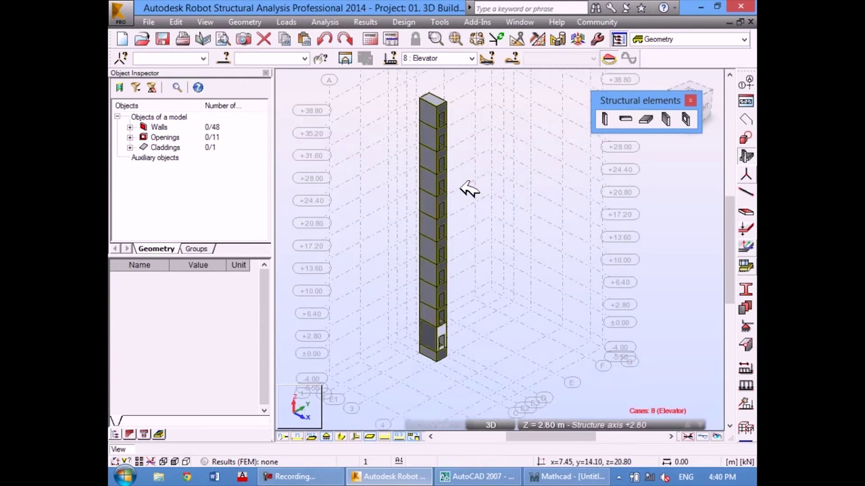
scroll(468, 176, up, 2)
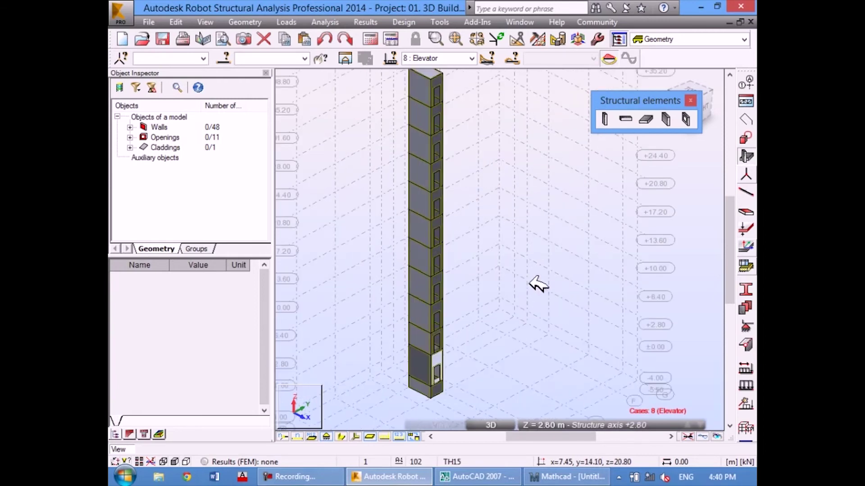
middle_drag(536, 284, 482, 325)
middle_drag(444, 371, 405, 280)
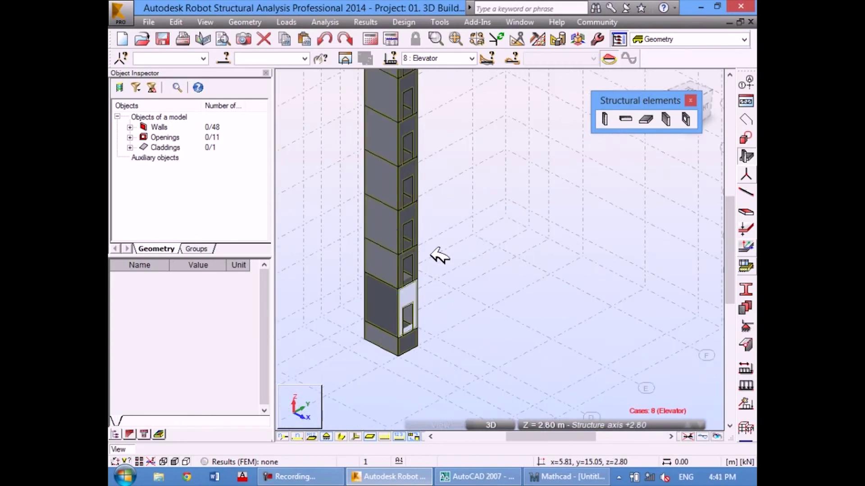
middle_drag(410, 176, 430, 209)
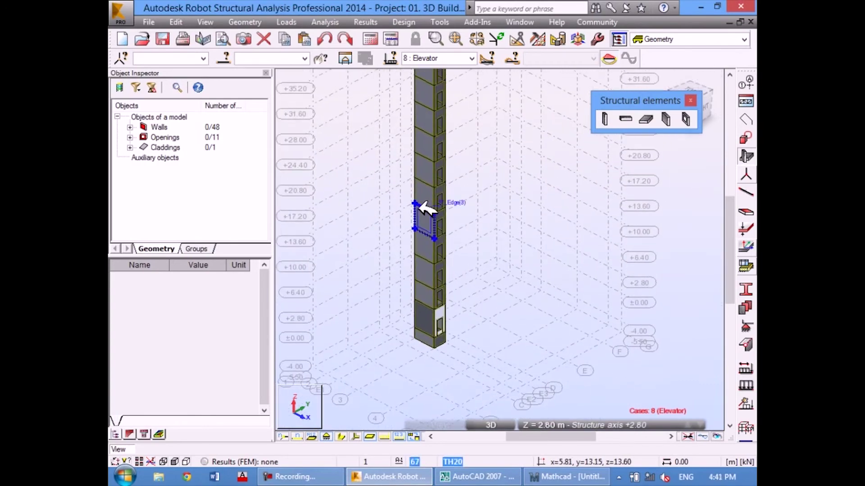
scroll(421, 216, down, 2)
scroll(447, 295, up, 2)
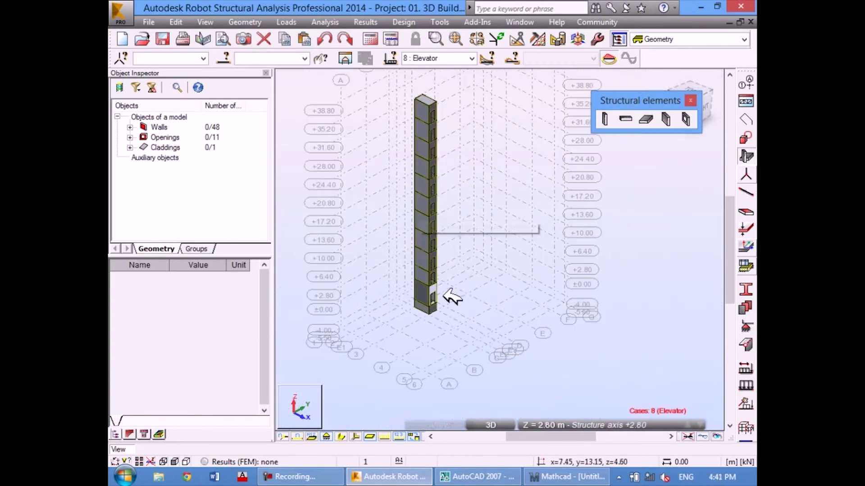
scroll(467, 303, up, 2)
Step: Orbit the 3D view to bring the shaft base into view
right_click(500, 215)
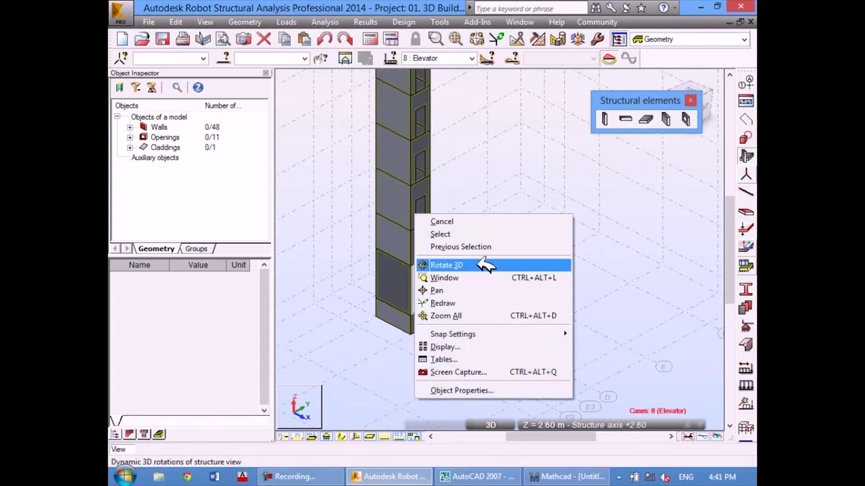
click(484, 265)
mouse_move(455, 296)
mouse_down()
mouse_move(445, 251)
mouse_move(457, 243)
mouse_up()
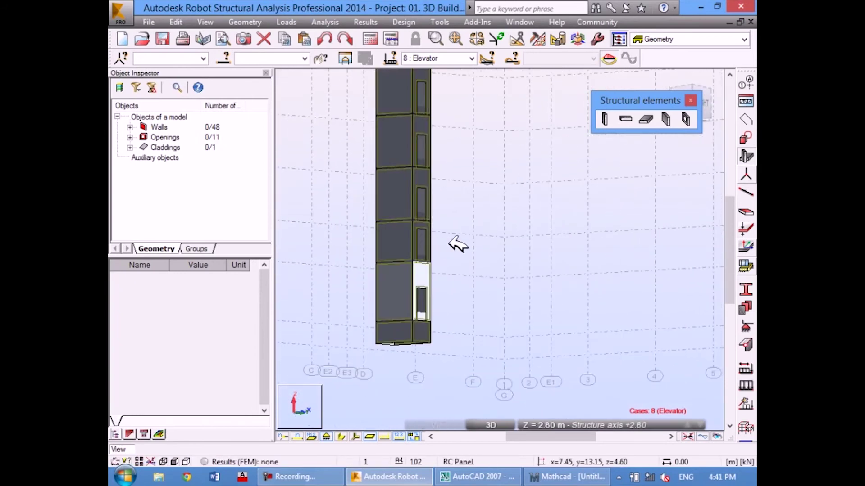
right_click(467, 233)
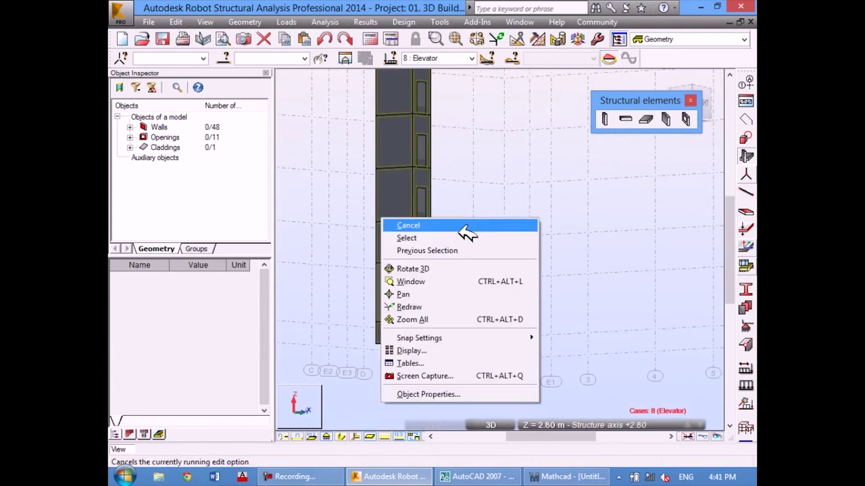
click(459, 268)
mouse_move(467, 301)
mouse_down()
mouse_move(442, 290)
mouse_move(454, 296)
mouse_move(463, 275)
mouse_move(433, 251)
mouse_move(444, 268)
mouse_move(559, 215)
mouse_up()
Step: Restore the previous selection of walls at the shaft base
right_click(469, 207)
click(530, 245)
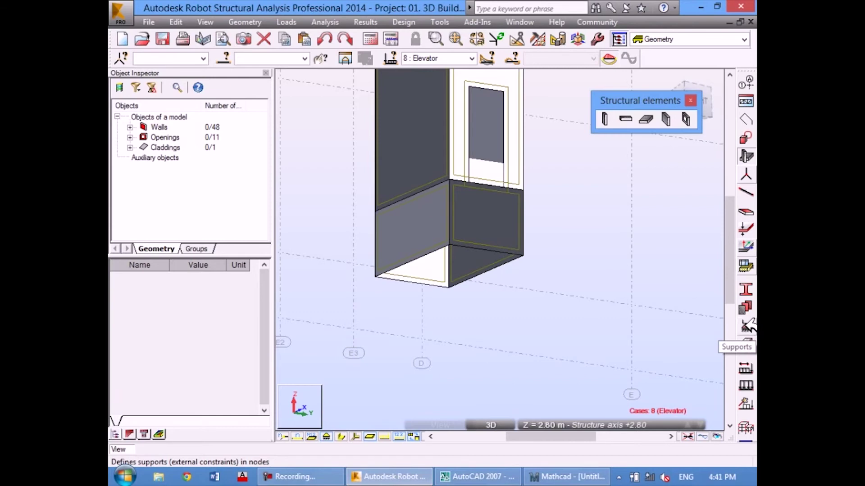
click(243, 22)
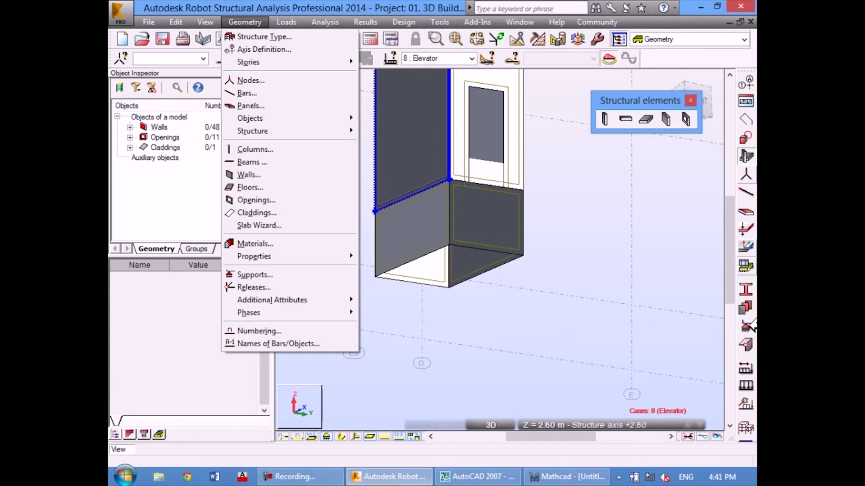
Step: Open the Supports dialog and choose the Fixed type on the Linear tab
click(271, 276)
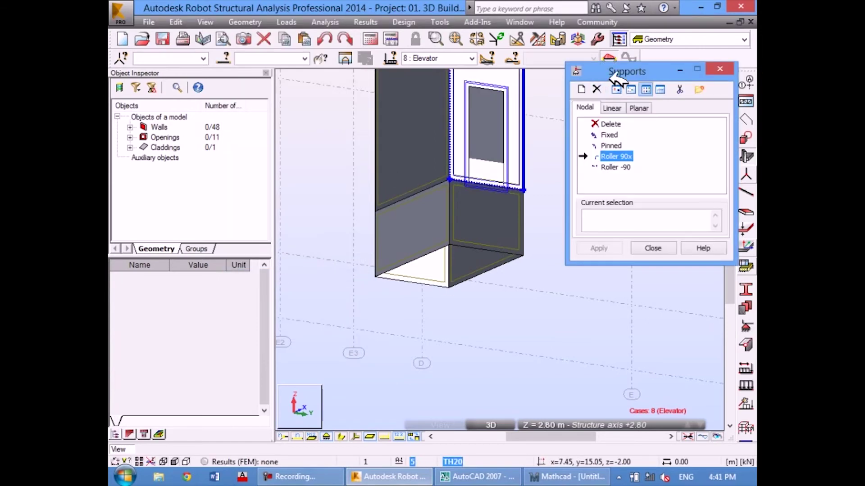
drag(622, 72, 628, 96)
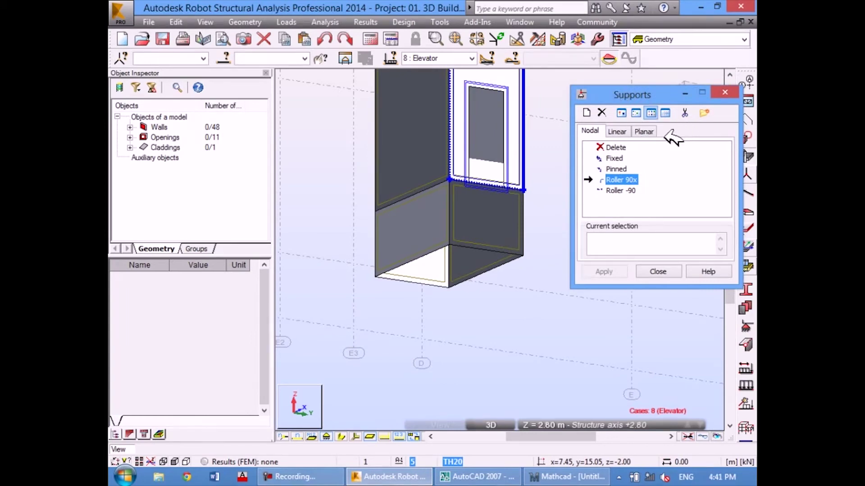
click(620, 129)
click(653, 128)
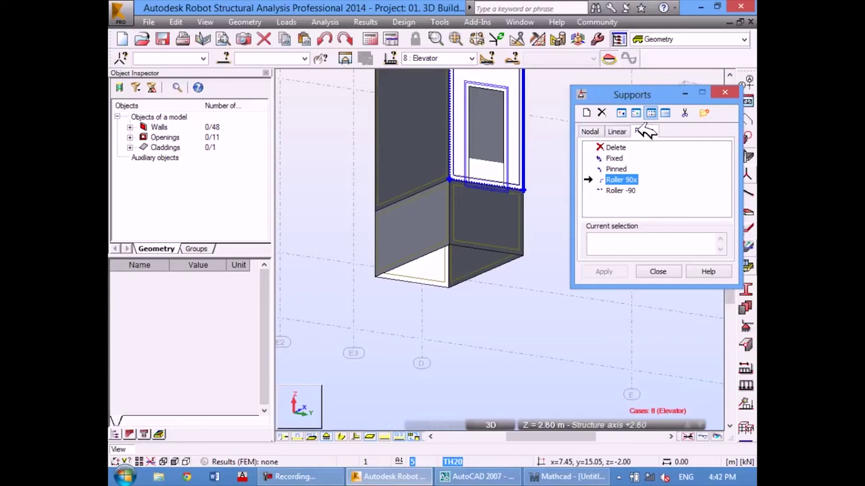
click(589, 131)
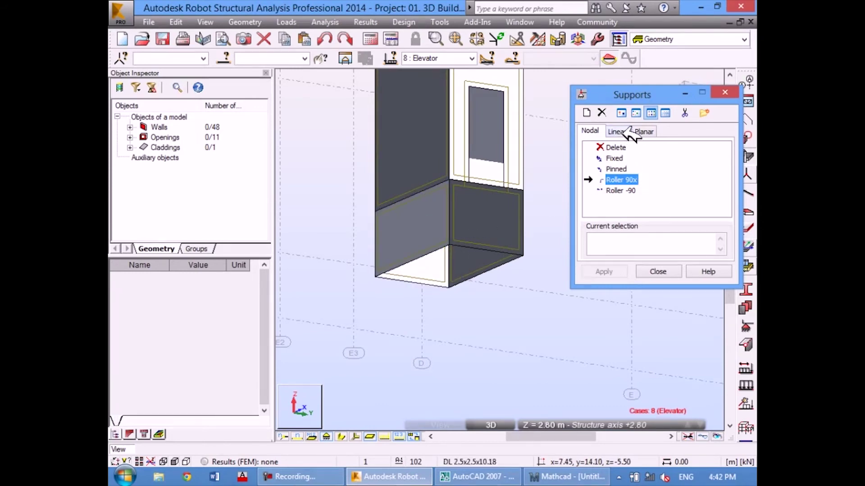
click(628, 128)
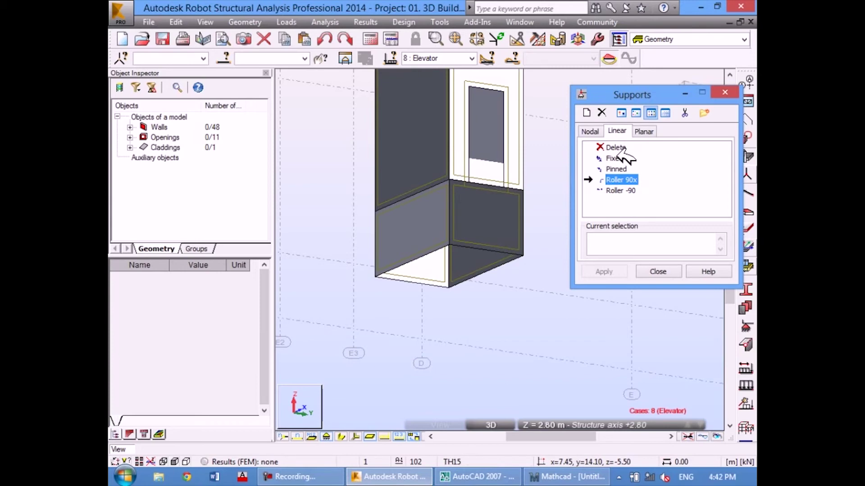
click(616, 157)
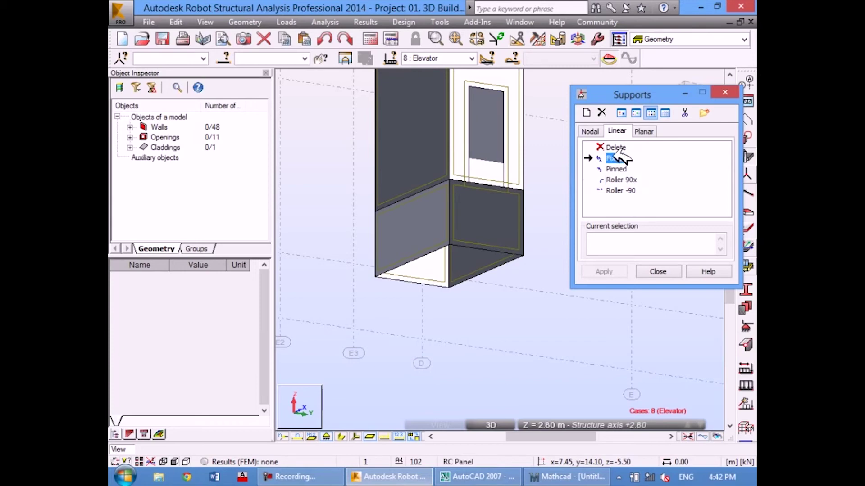
Step: Apply fixed linear supports to the bottom edges of the shaft walls
click(426, 259)
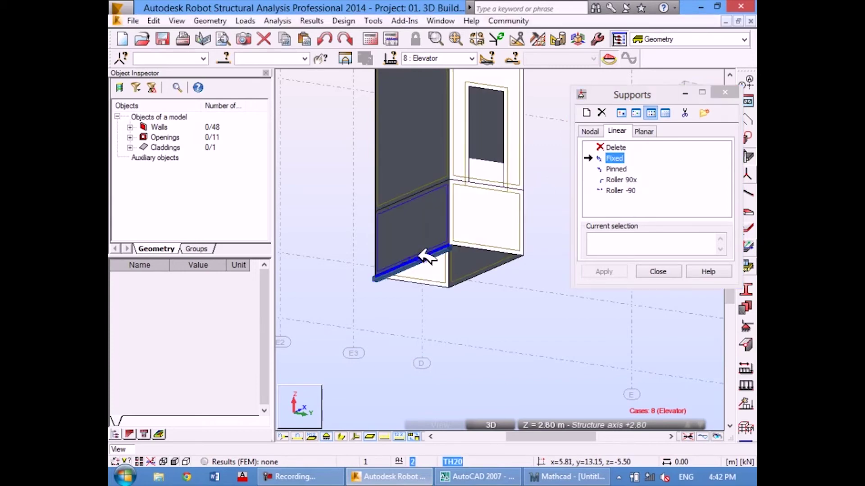
click(420, 277)
click(483, 273)
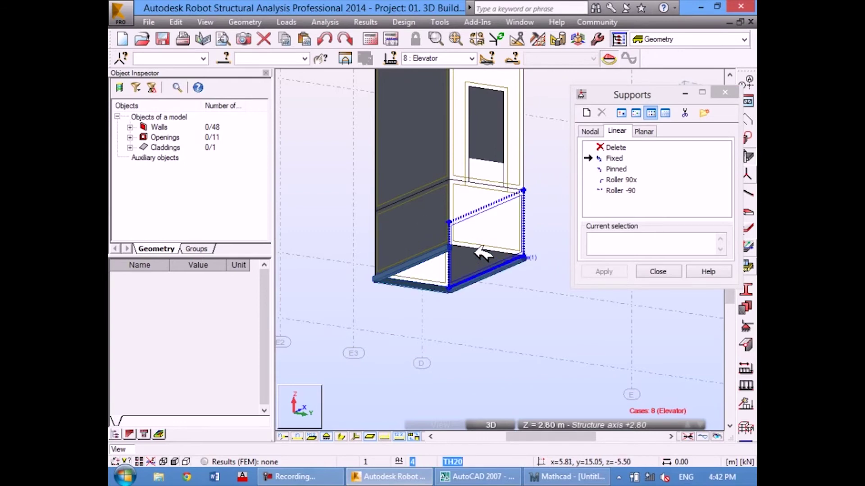
middle_drag(498, 247, 449, 219)
scroll(444, 220, up, 2)
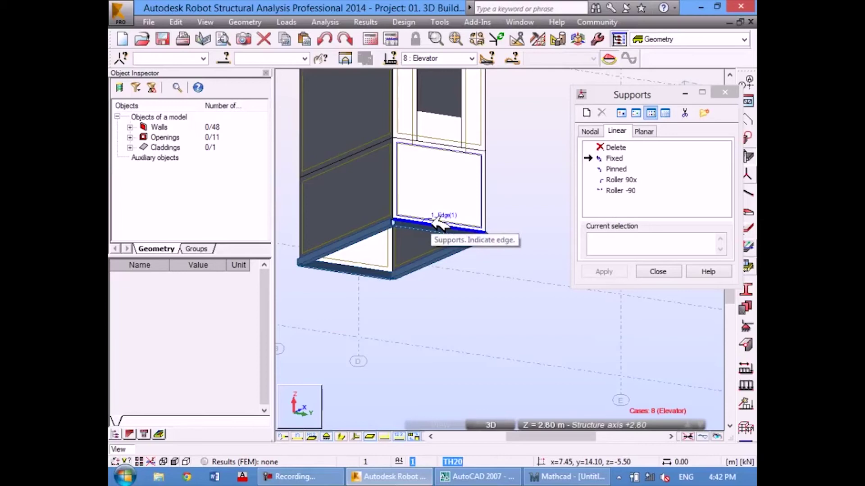
click(606, 129)
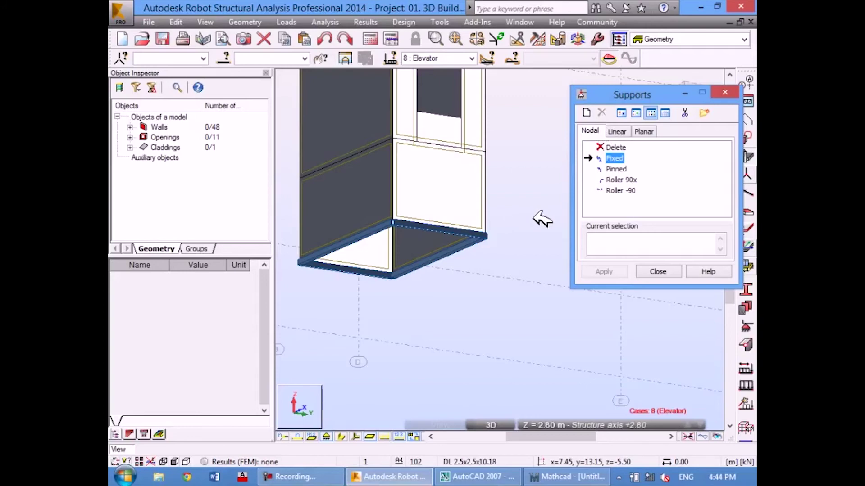
middle_drag(494, 253, 498, 309)
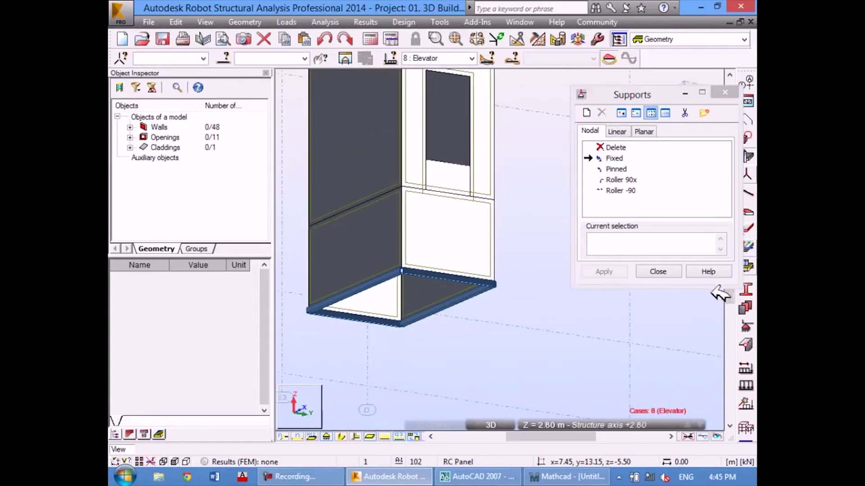
Step: Close Supports, zoom out to the whole tower, then box-select and clear the selection
click(662, 272)
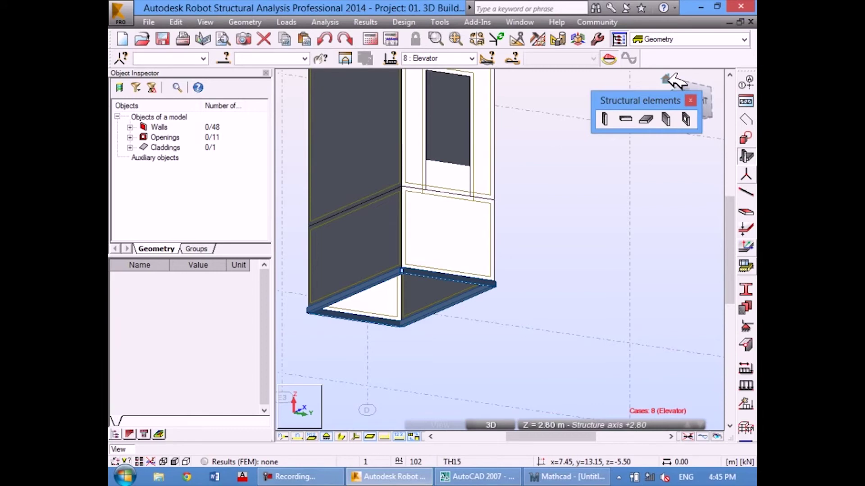
click(668, 76)
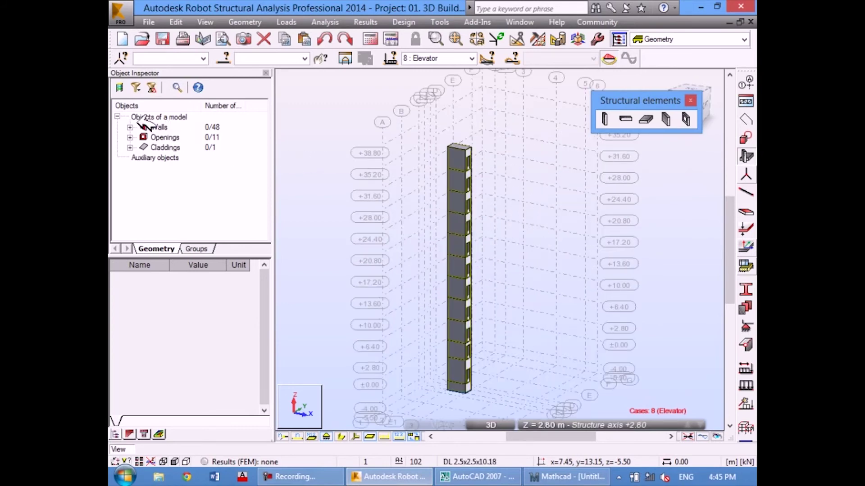
right_click(345, 119)
click(336, 140)
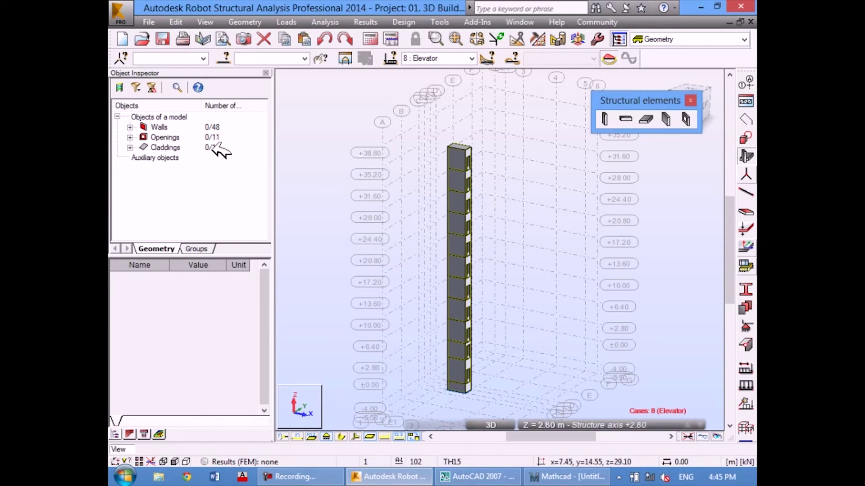
drag(333, 110, 550, 404)
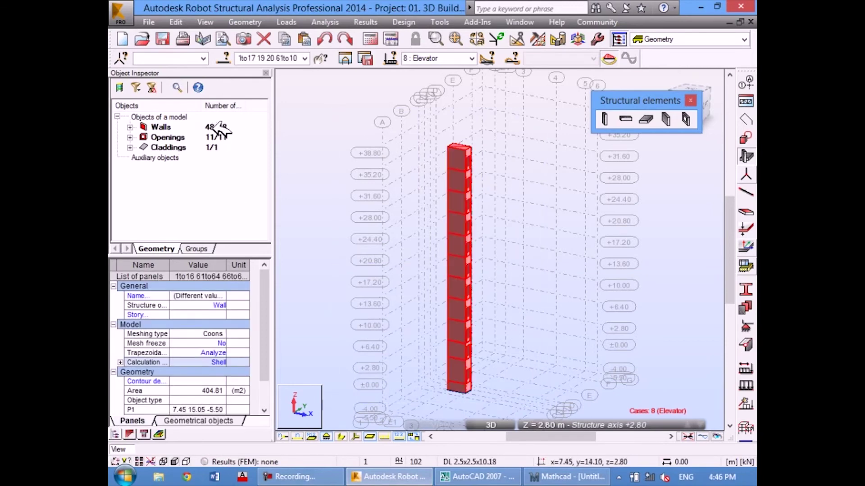
click(304, 137)
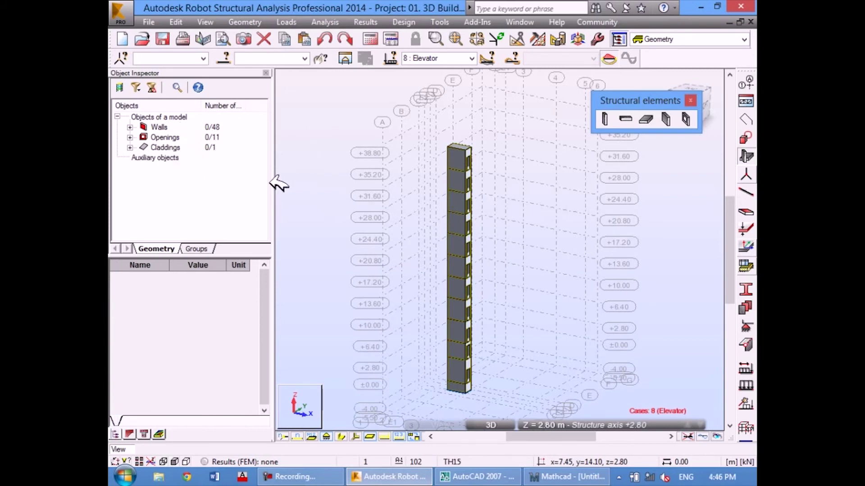
Step: Zoom out to the full building grid and save the model
click(670, 82)
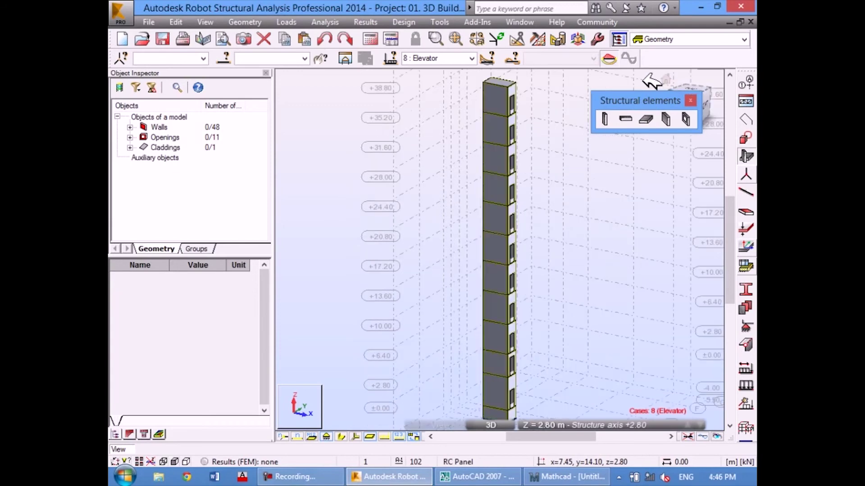
scroll(505, 165, up, 2)
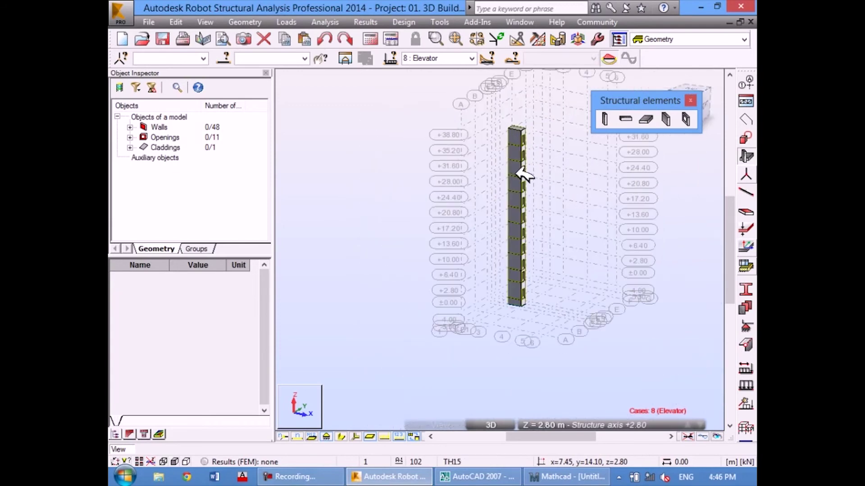
right_click(377, 140)
click(370, 162)
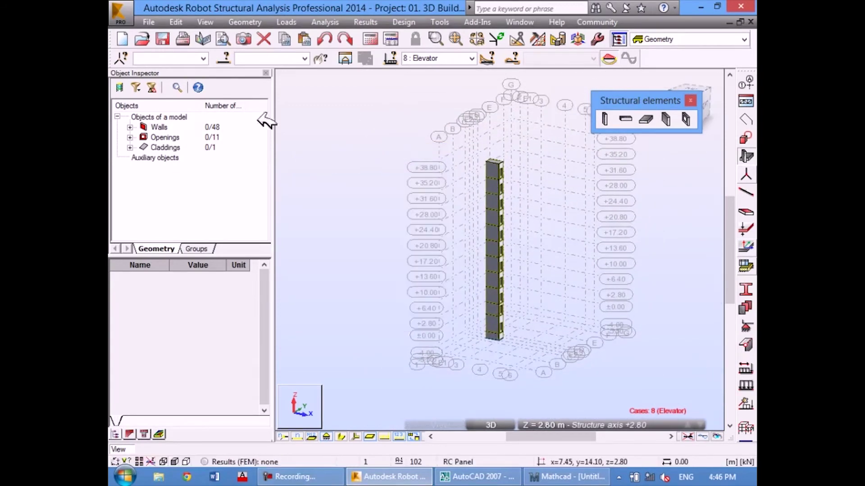
click(163, 39)
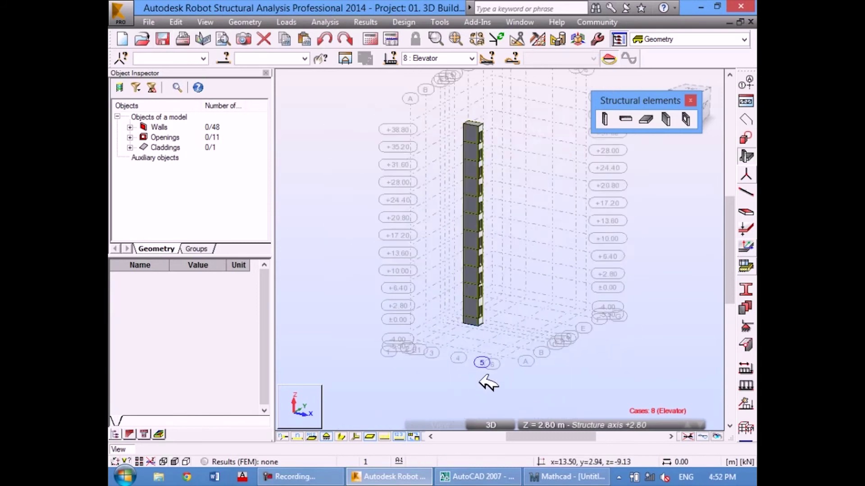
scroll(489, 322, up, 3)
scroll(487, 290, down, 3)
scroll(487, 275, down, 2)
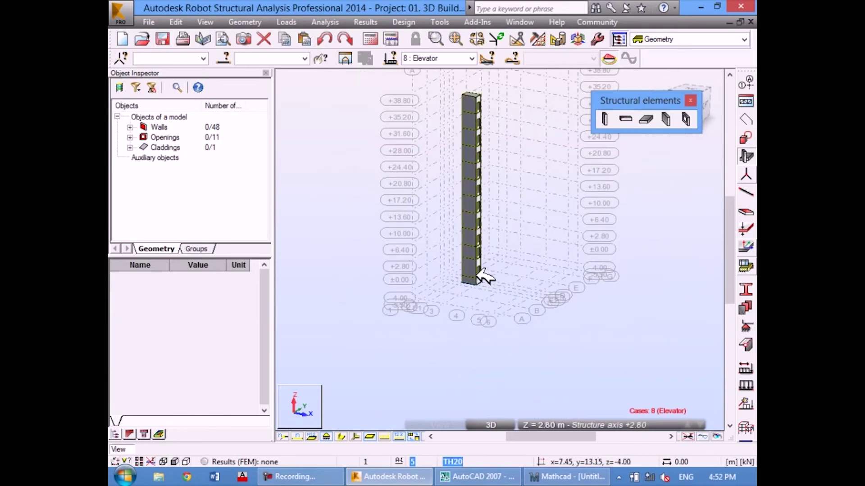
click(479, 478)
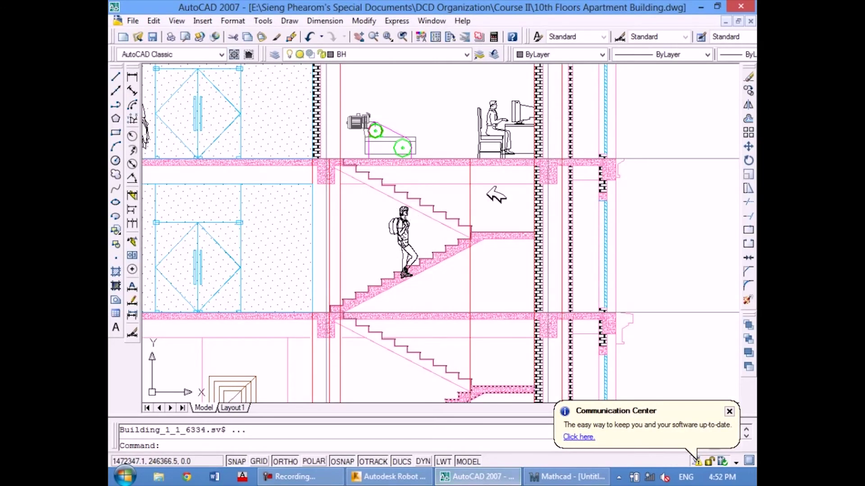
scroll(488, 189, down, 2)
scroll(500, 225, down, 4)
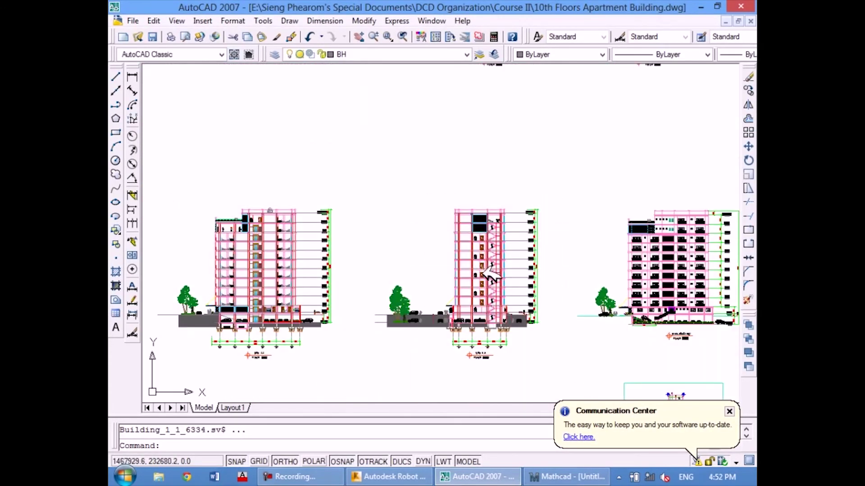
scroll(489, 273, down, 1)
scroll(525, 228, down, 1)
scroll(505, 189, down, 1)
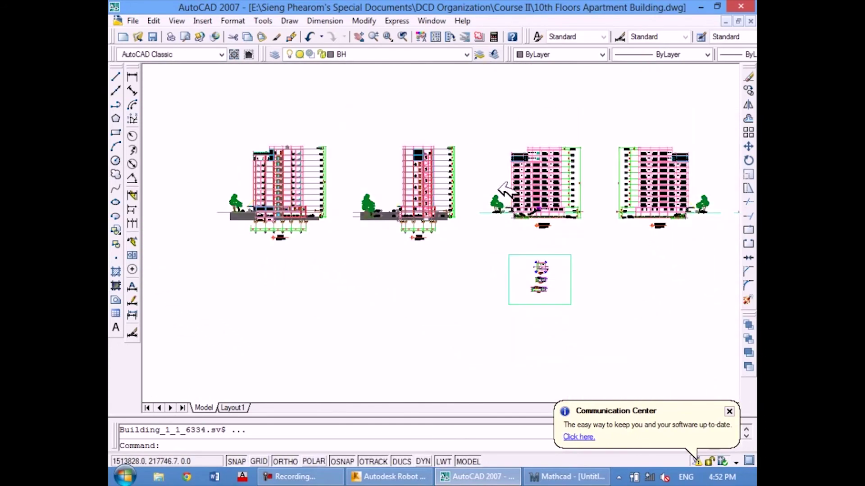
scroll(486, 208, down, 1)
middle_drag(465, 228, 465, 128)
scroll(466, 131, up, 3)
scroll(430, 143, up, 4)
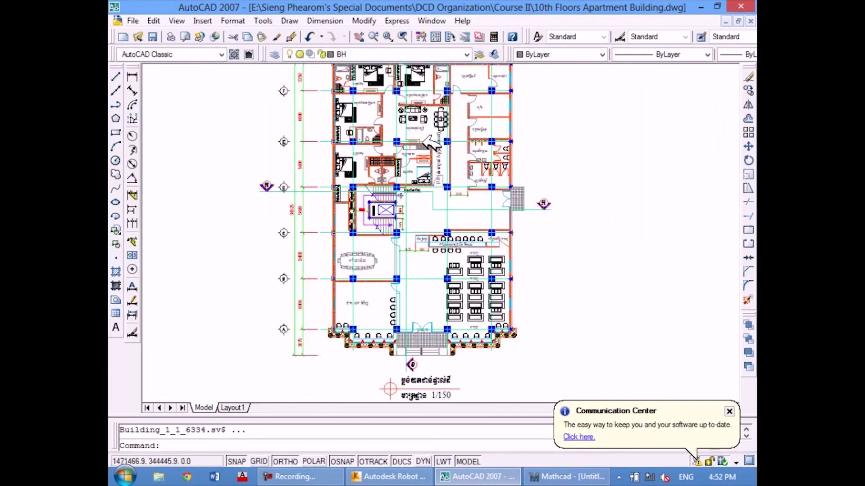
scroll(385, 209, up, 4)
scroll(385, 203, up, 3)
mouse_move(355, 250)
middle_down()
mouse_move(386, 199)
mouse_move(435, 188)
middle_up()
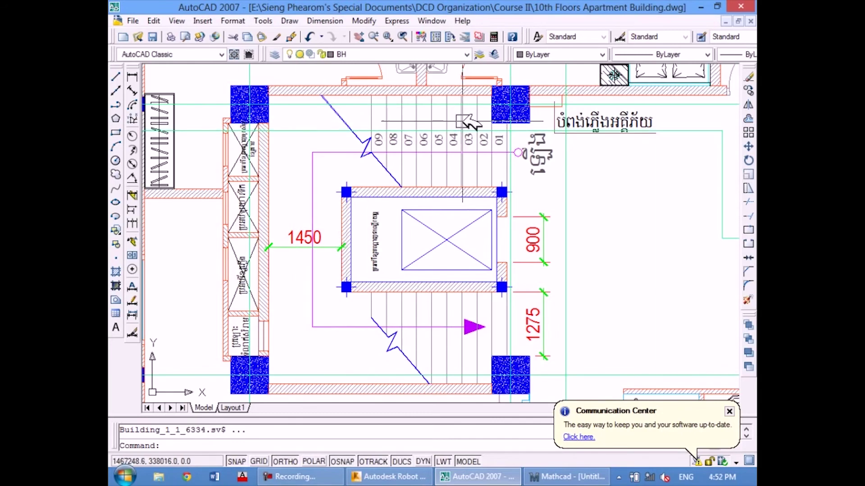
scroll(451, 149, down, 3)
scroll(432, 172, up, 2)
scroll(423, 178, down, 1)
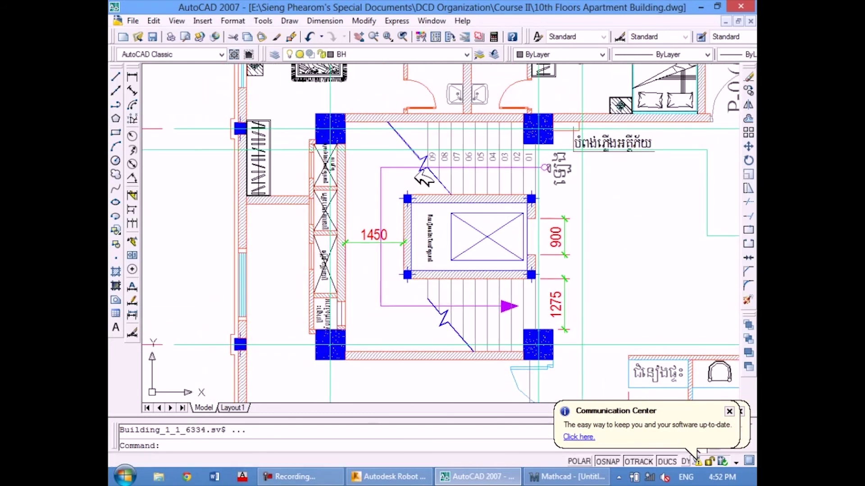
scroll(422, 178, down, 3)
scroll(421, 177, down, 2)
middle_drag(333, 200, 510, 200)
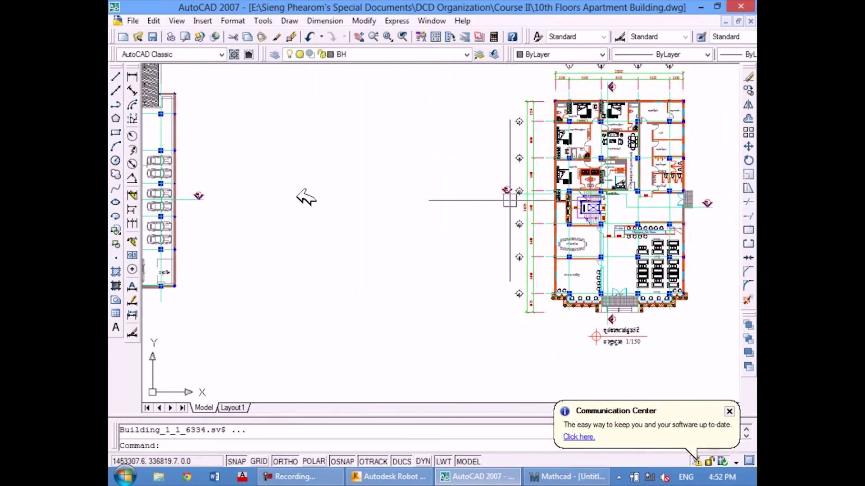
scroll(307, 197, down, 2)
scroll(441, 212, up, 2)
scroll(299, 212, up, 5)
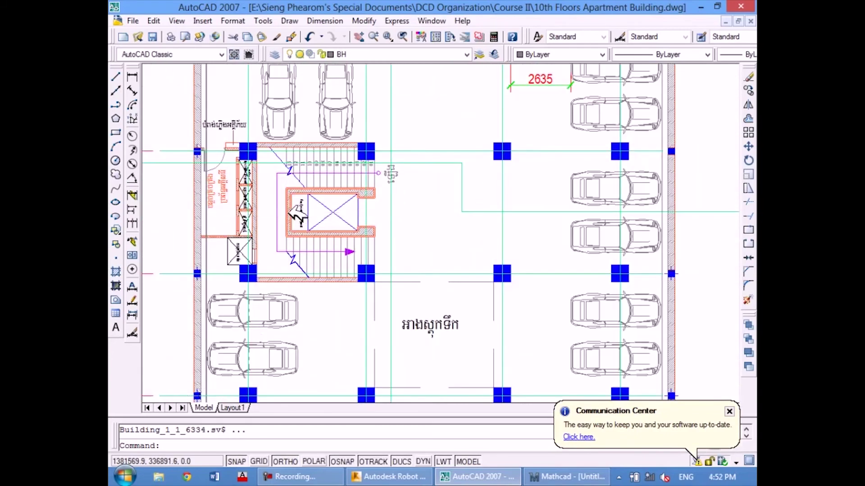
scroll(212, 203, up, 3)
middle_drag(315, 203, 446, 234)
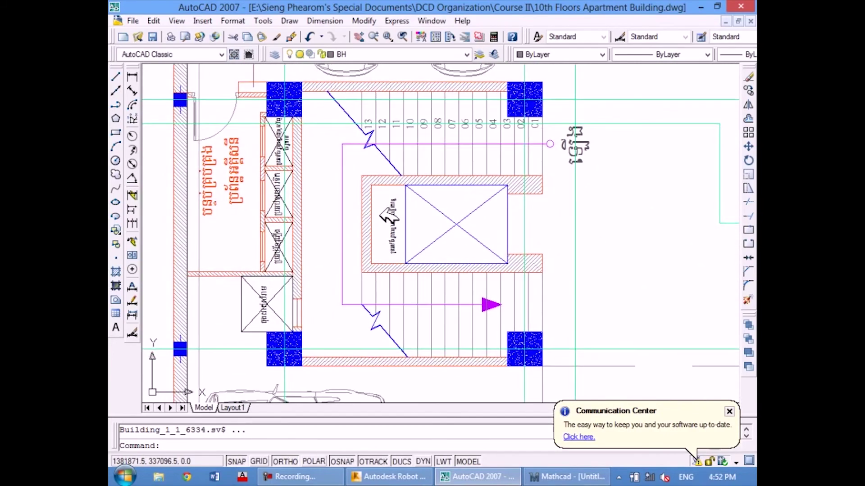
middle_drag(388, 216, 364, 216)
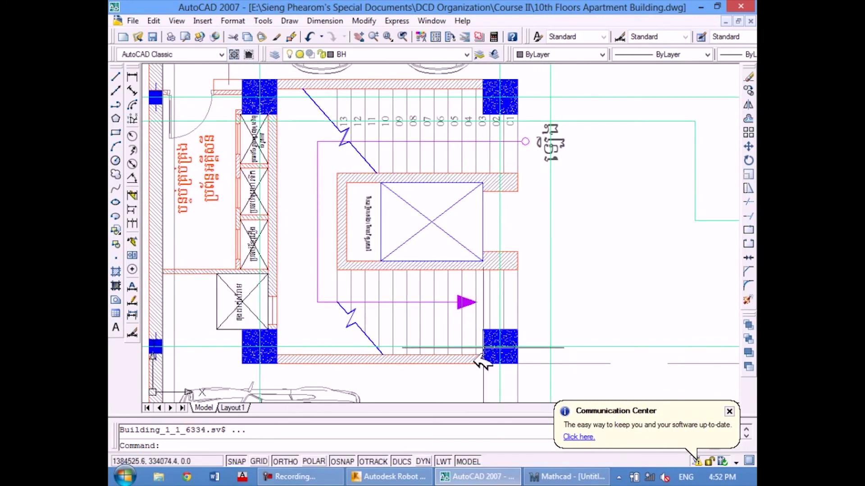
click(400, 478)
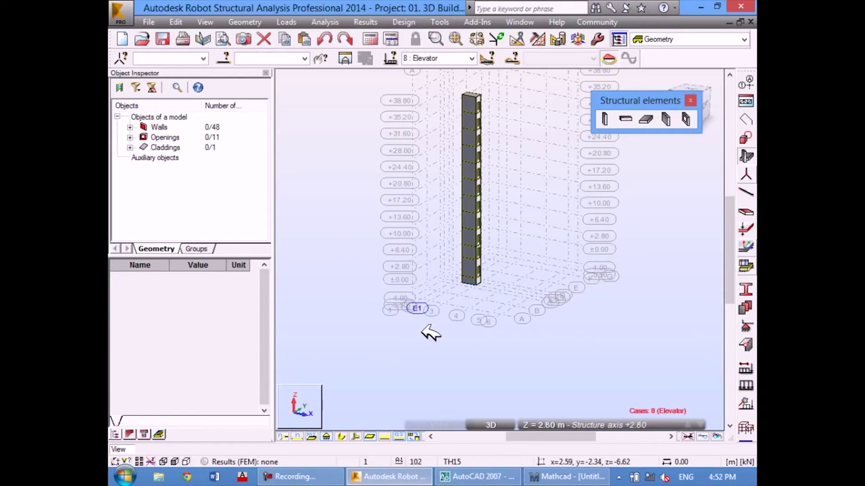
click(499, 425)
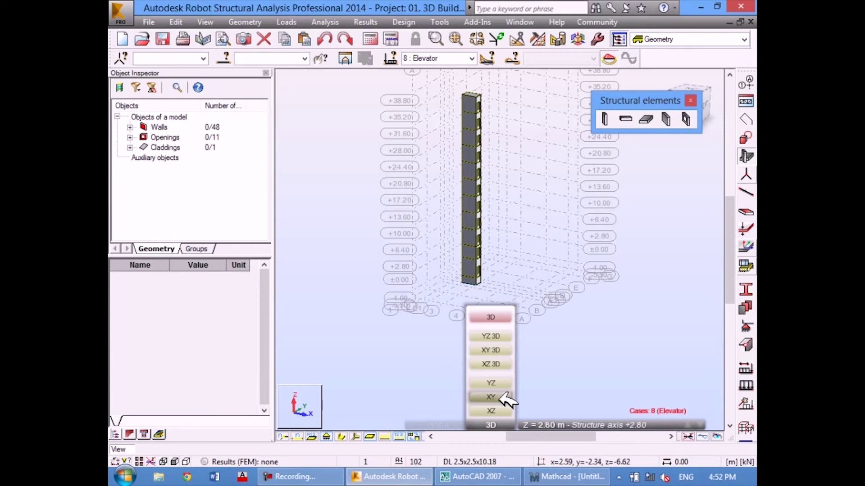
click(471, 59)
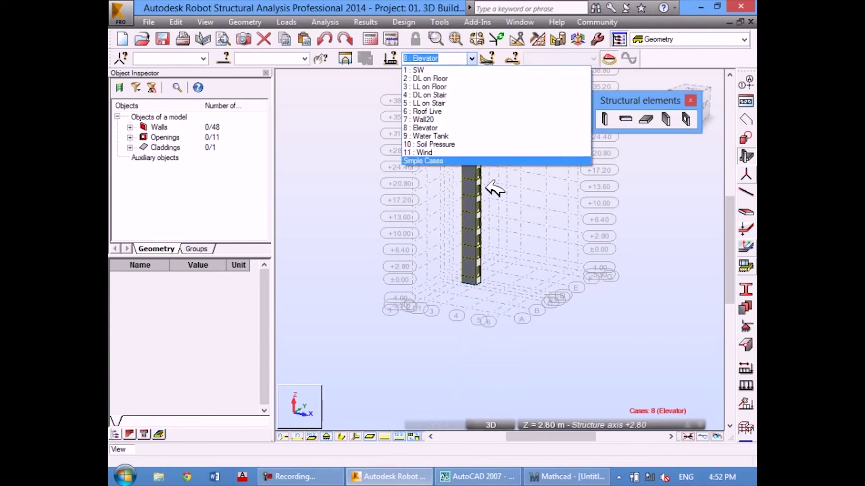
click(471, 58)
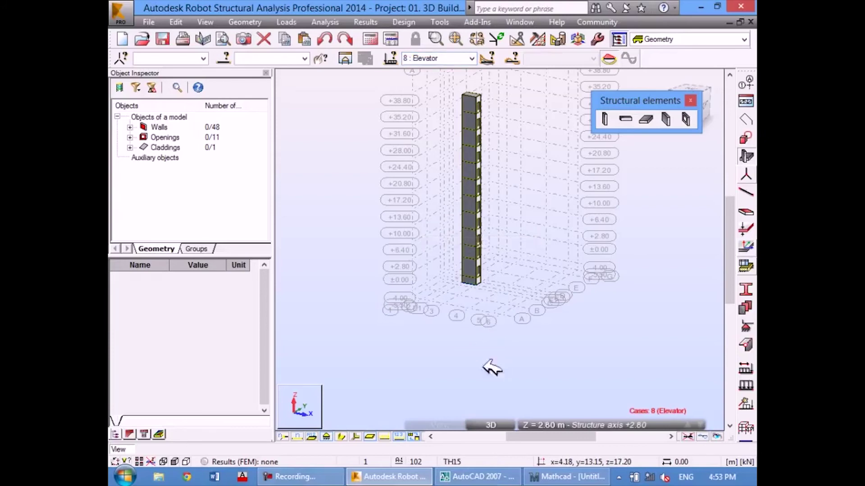
Step: Switch to the XY plan view and zoom to fit the whole structure
click(491, 425)
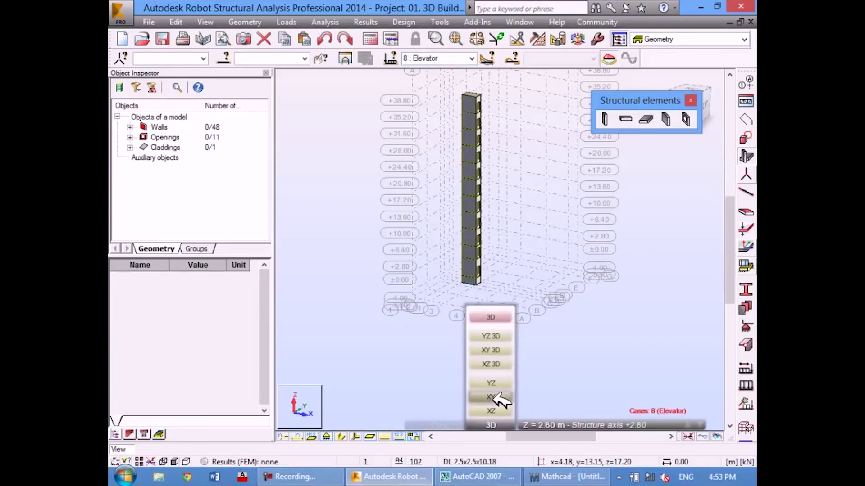
click(492, 397)
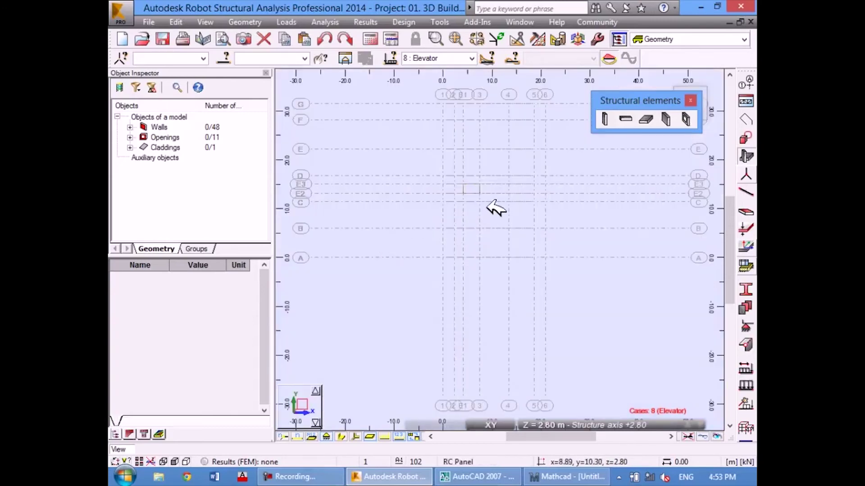
middle_drag(487, 203, 481, 222)
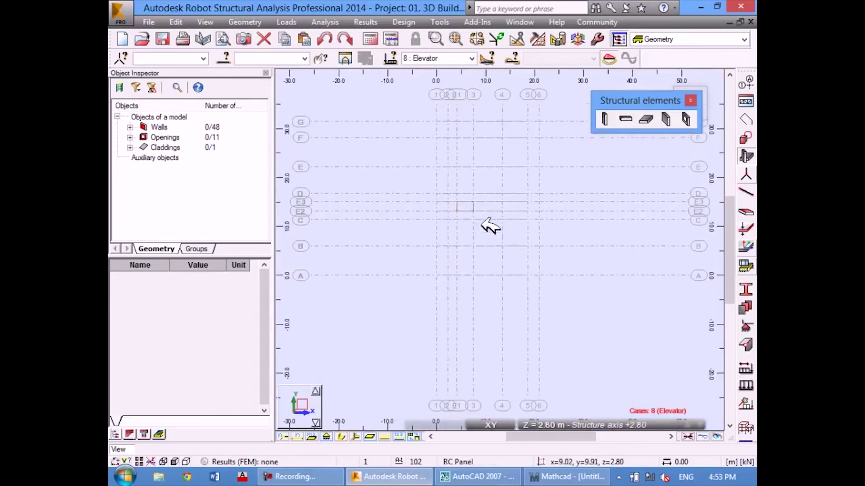
click(460, 38)
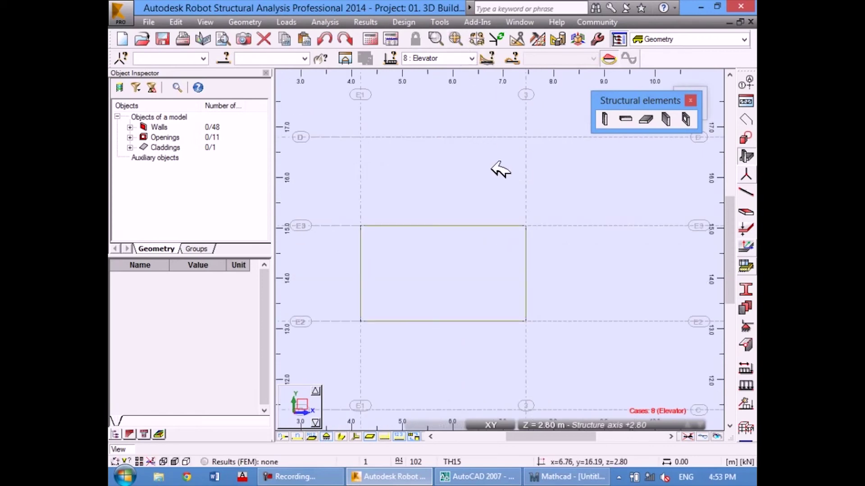
Step: Make Structure axis -4.00 (Z = -4.00 m) the working level of the plan
scroll(500, 171, down, 2)
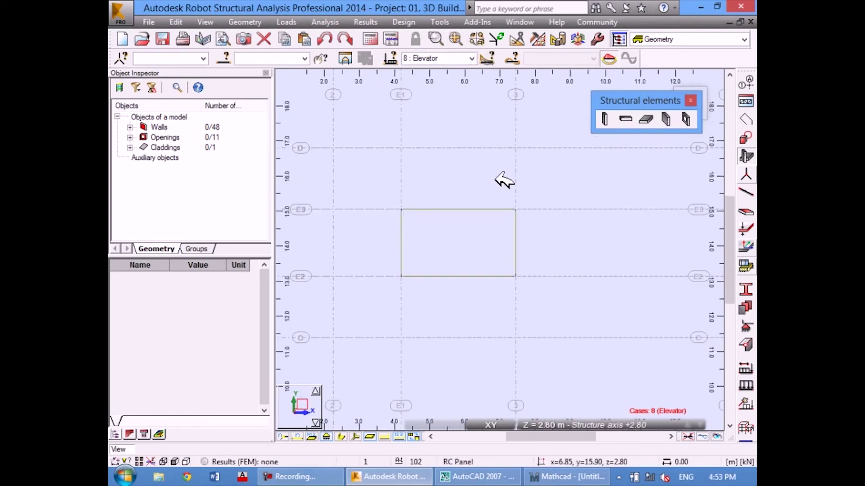
scroll(502, 171, down, 2)
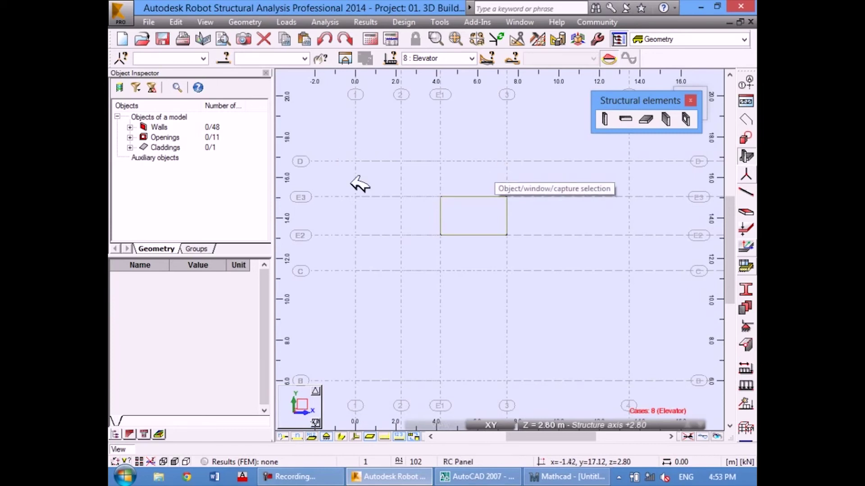
scroll(444, 212, down, 2)
scroll(444, 204, down, 1)
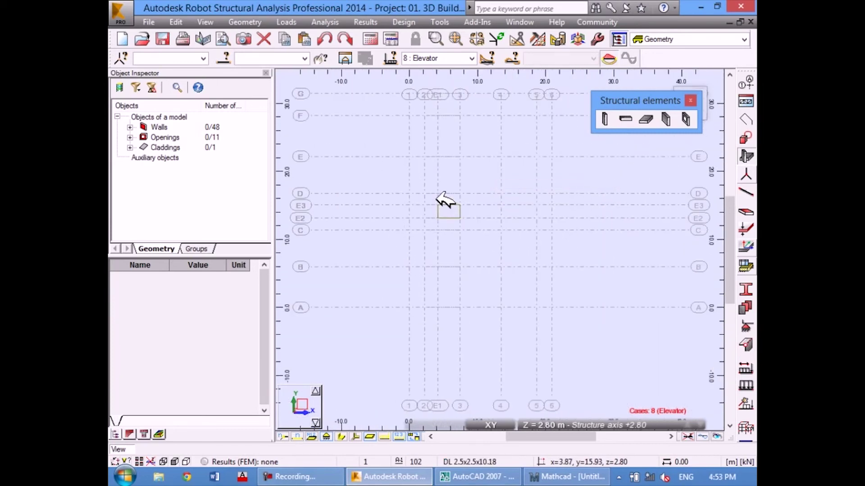
scroll(469, 196, down, 1)
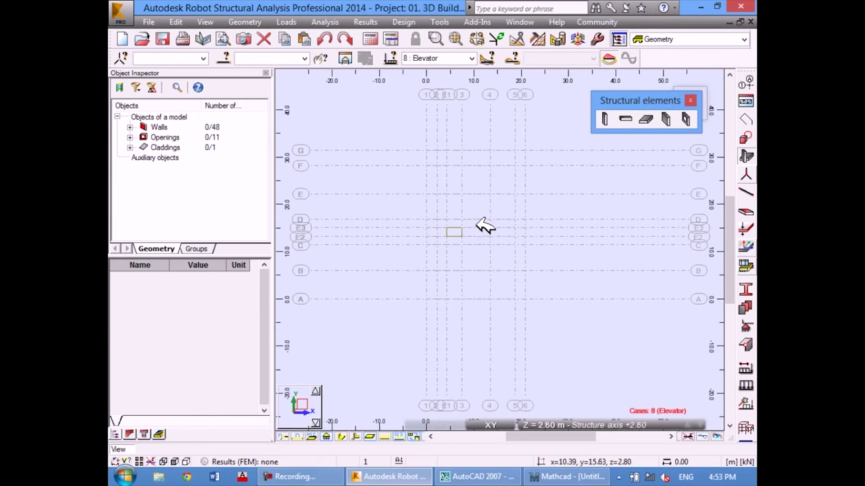
click(550, 425)
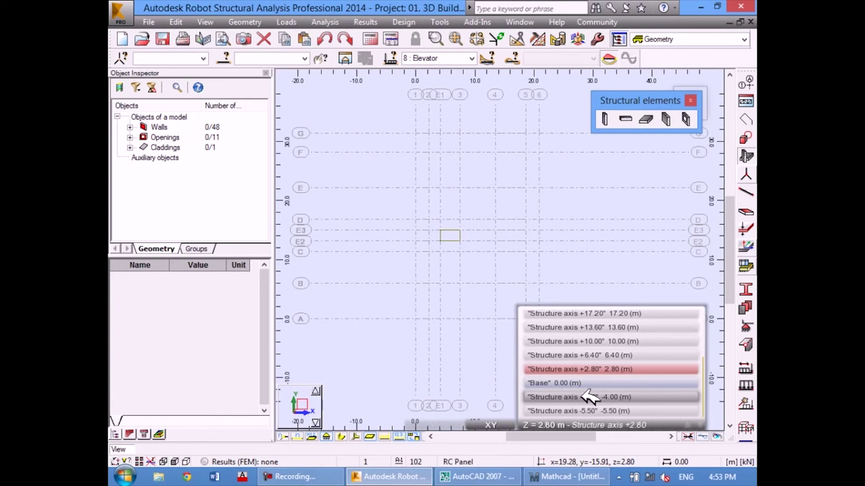
click(612, 397)
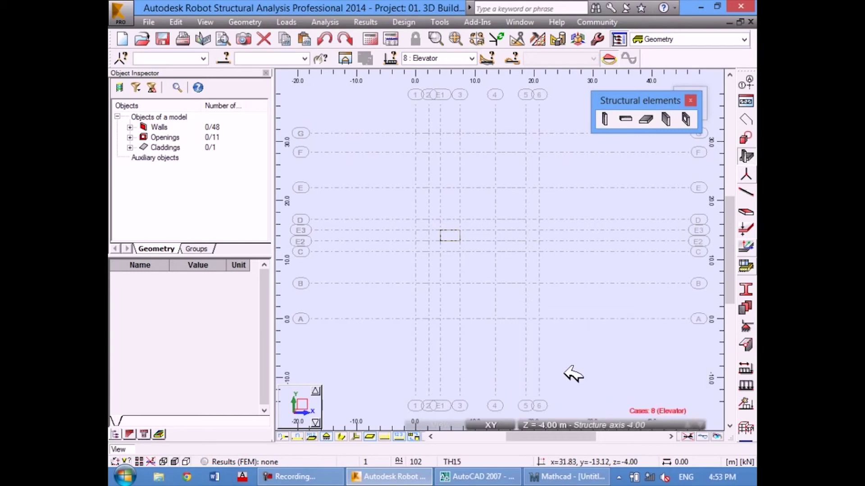
mouse_move(477, 477)
click(500, 477)
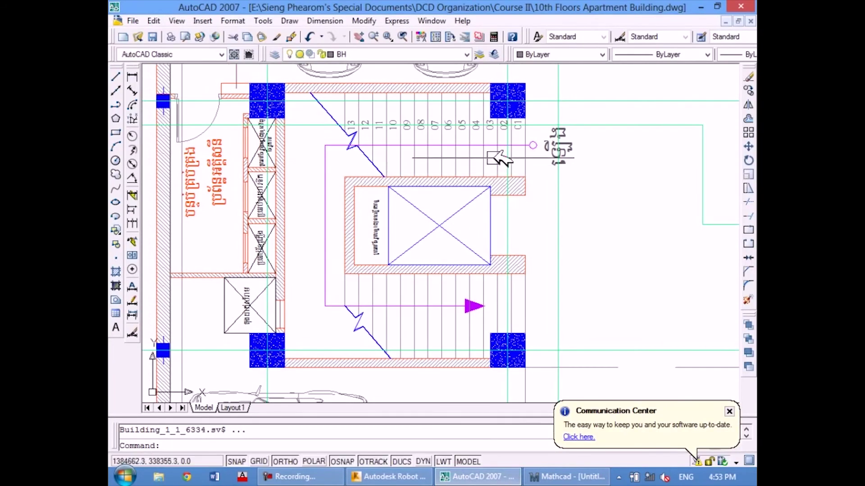
scroll(550, 170, down, 5)
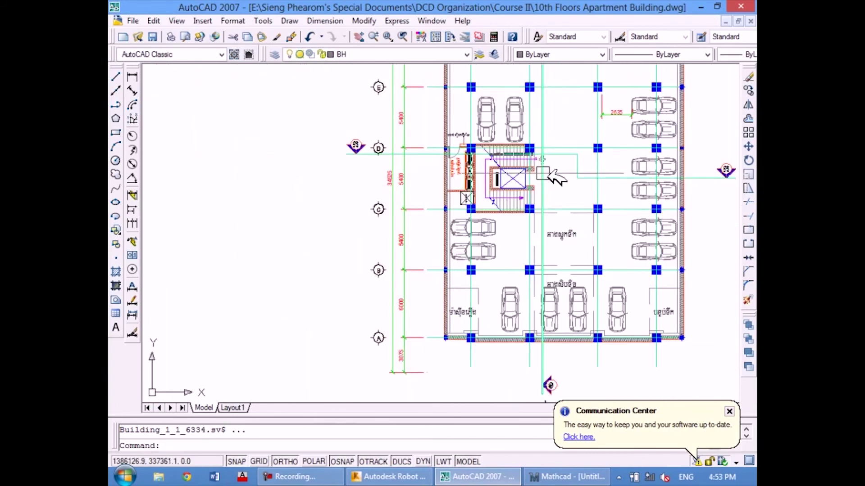
scroll(550, 170, up, 2)
scroll(541, 203, up, 1)
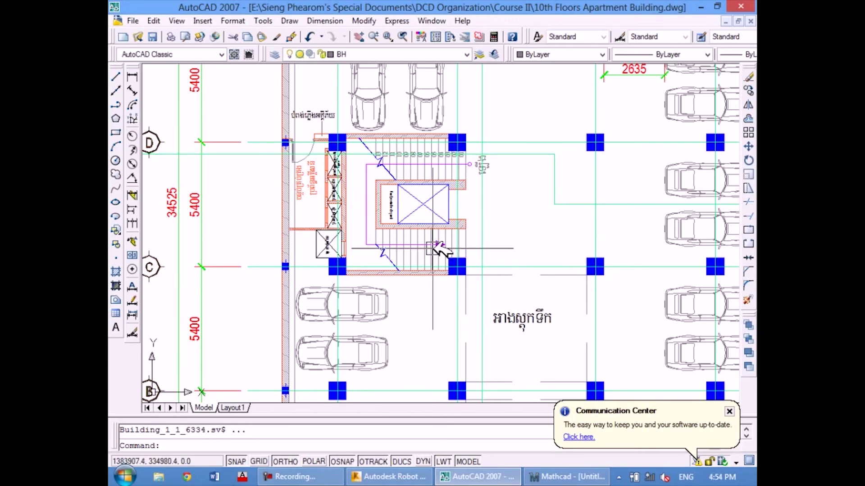
key(alt+Tab)
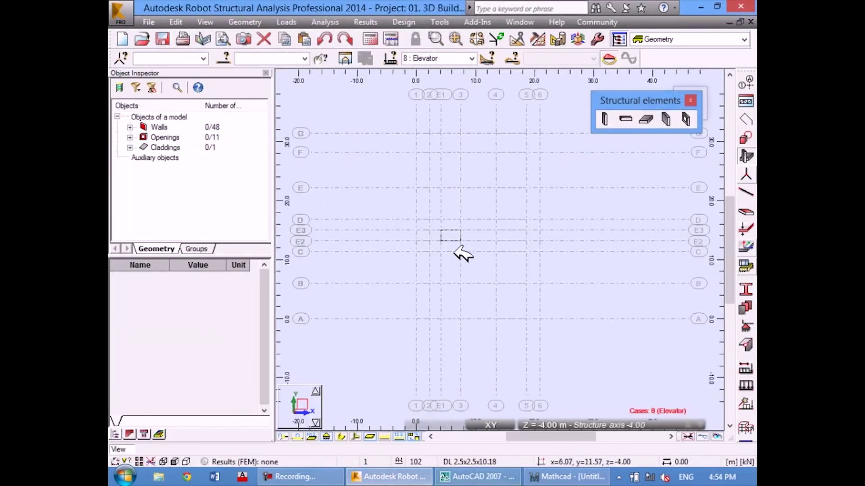
Step: Zoom and pan the plan onto the elevator shaft rectangle between grid axes E2 and E3
scroll(458, 248, up, 2)
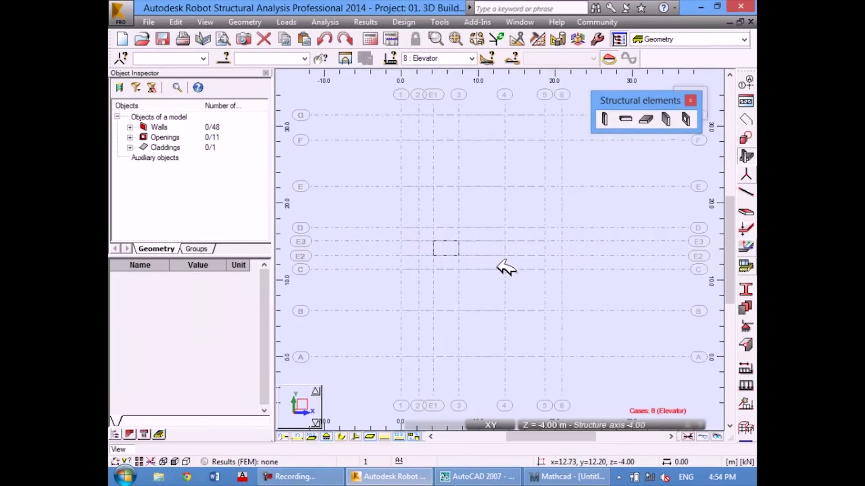
middle_drag(505, 268, 503, 276)
scroll(435, 270, up, 1)
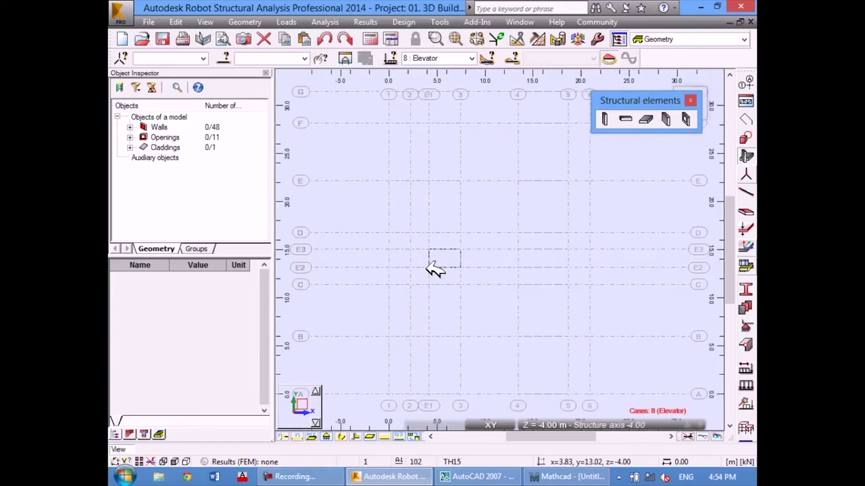
scroll(431, 259, up, 2)
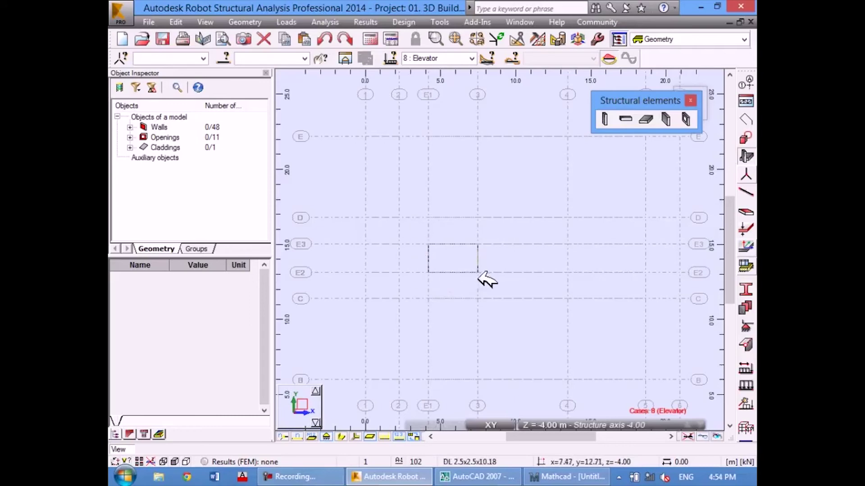
scroll(454, 212, up, 1)
scroll(429, 236, up, 1)
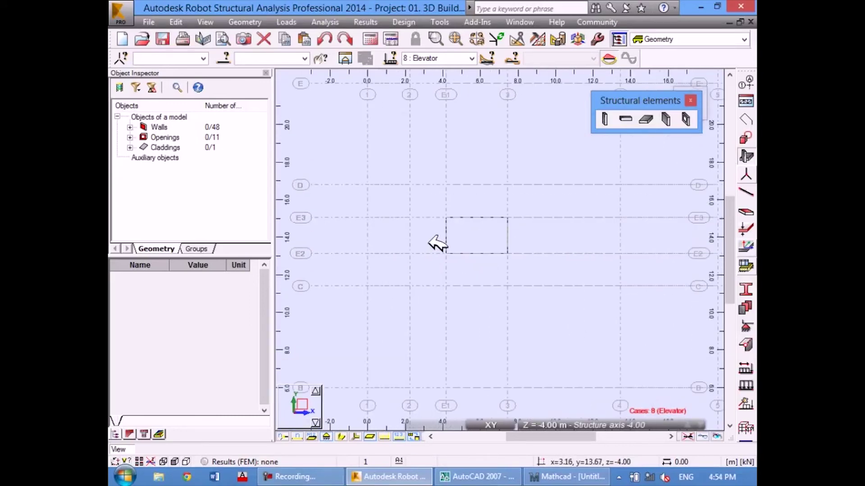
mouse_move(415, 184)
middle_down()
mouse_move(419, 205)
mouse_move(409, 197)
middle_up()
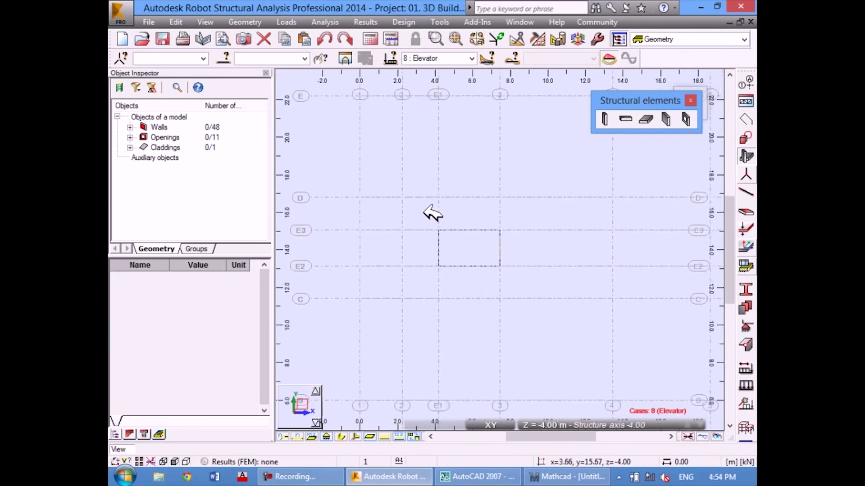
click(488, 481)
scroll(387, 182, up, 2)
scroll(399, 180, up, 2)
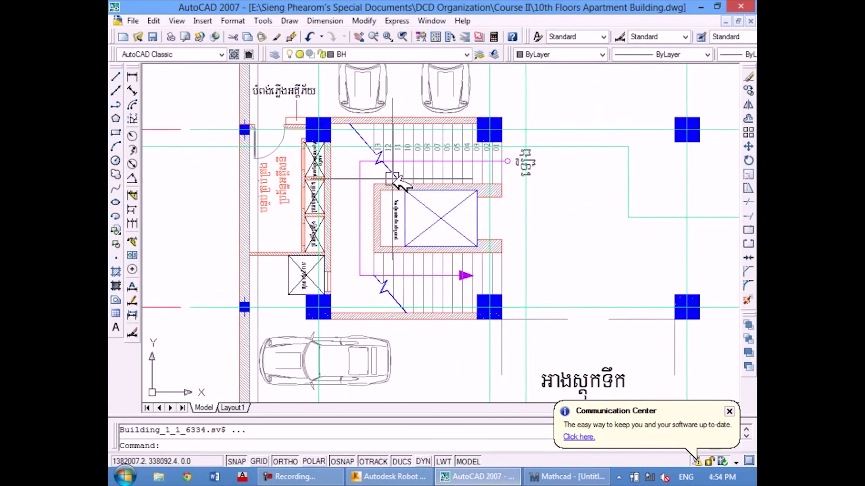
middle_drag(392, 178, 393, 182)
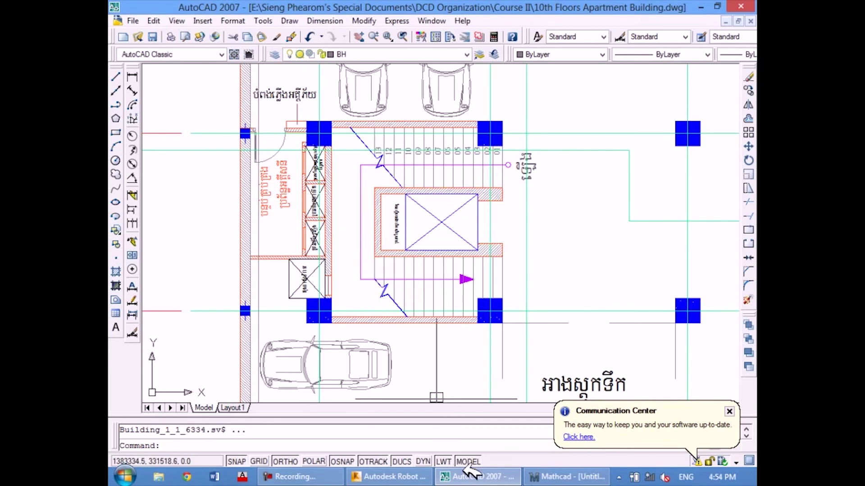
key(alt+Tab)
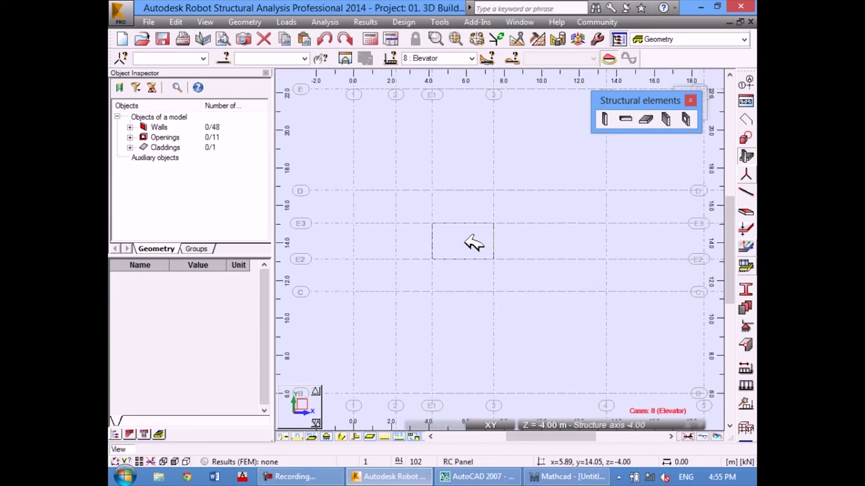
click(468, 476)
scroll(464, 256, down, 3)
scroll(482, 271, down, 1)
scroll(486, 239, down, 2)
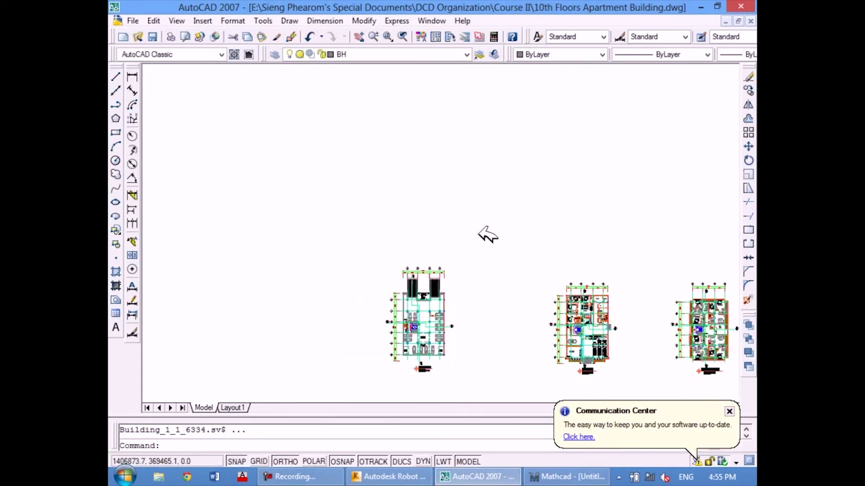
scroll(495, 261, down, 2)
scroll(490, 250, down, 2)
scroll(498, 202, down, 1)
scroll(495, 279, down, 2)
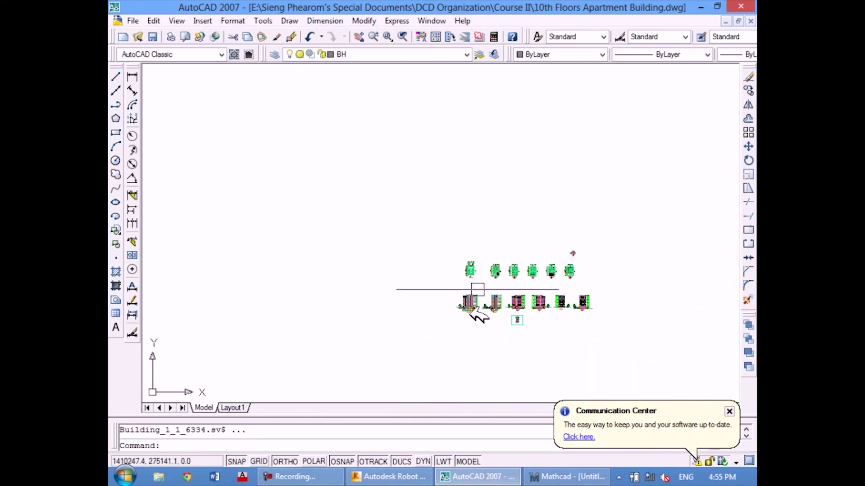
scroll(531, 310, up, 2)
scroll(527, 310, up, 2)
scroll(526, 310, up, 3)
scroll(496, 252, up, 3)
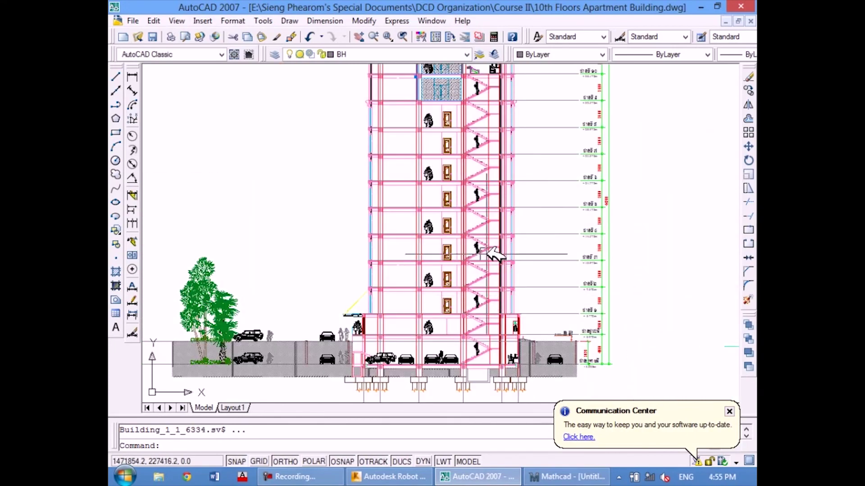
scroll(492, 250, up, 3)
scroll(505, 239, up, 1)
scroll(445, 258, up, 2)
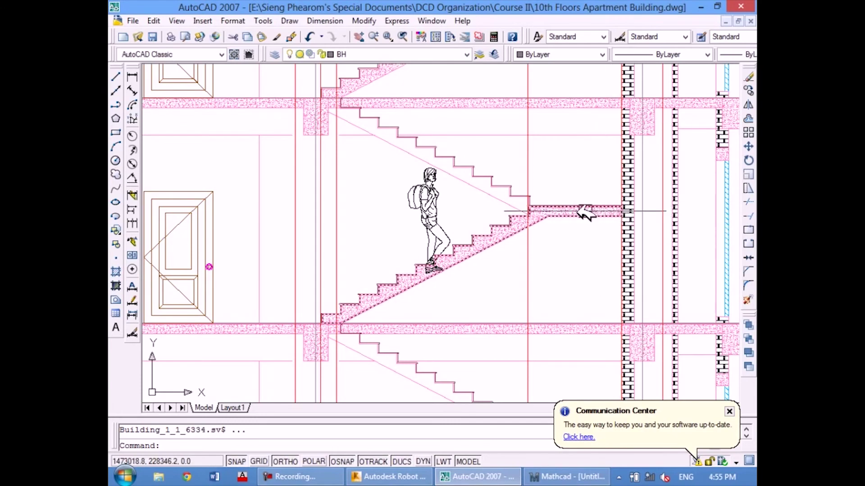
scroll(582, 225, down, 3)
scroll(578, 232, down, 3)
scroll(578, 233, down, 2)
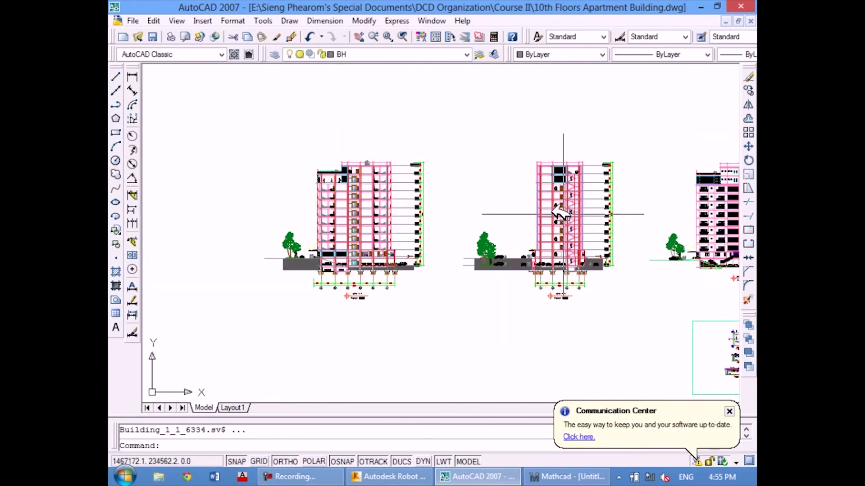
middle_drag(467, 178, 456, 314)
middle_drag(444, 194, 405, 212)
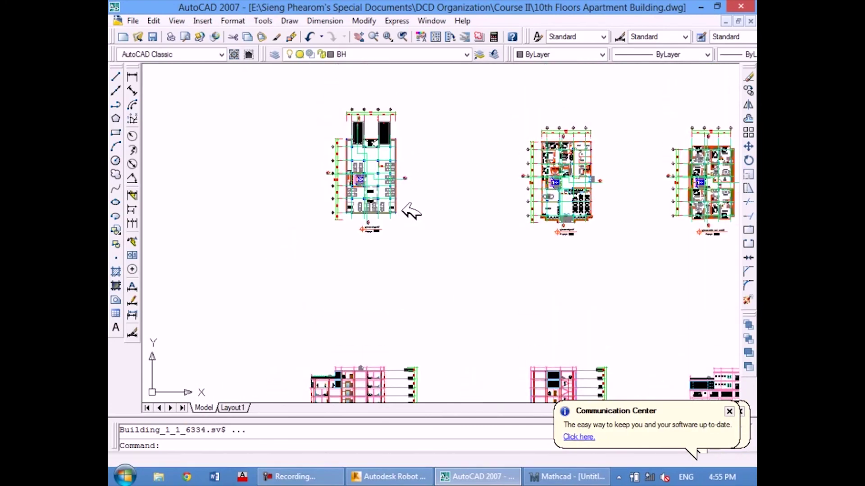
scroll(362, 184, up, 2)
scroll(378, 171, up, 3)
scroll(378, 171, up, 4)
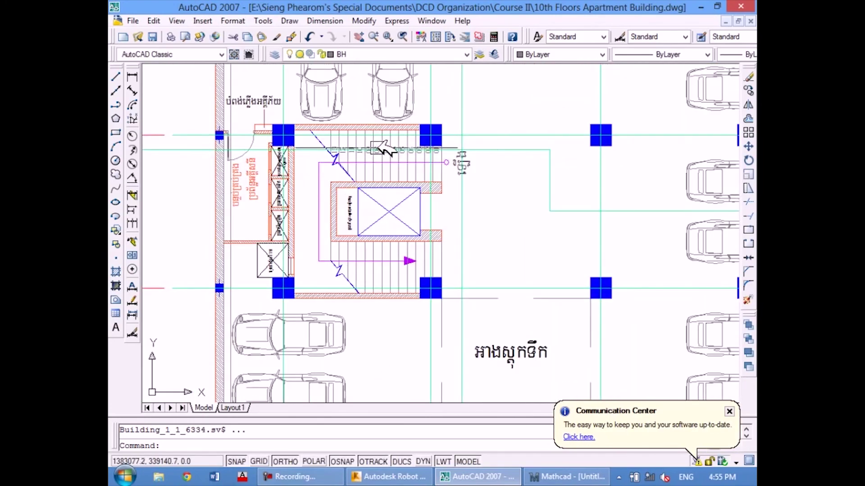
middle_drag(386, 144, 411, 197)
click(484, 480)
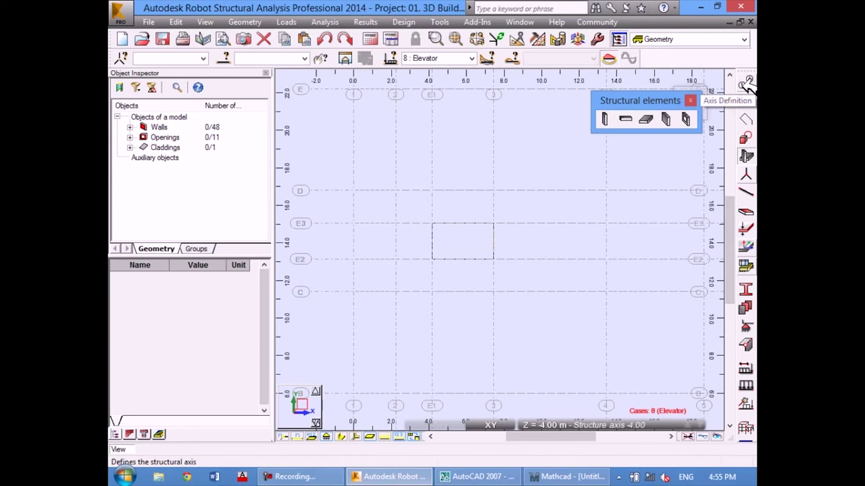
Step: Open the Geometry menu to reach Axis Definition
click(749, 85)
click(245, 22)
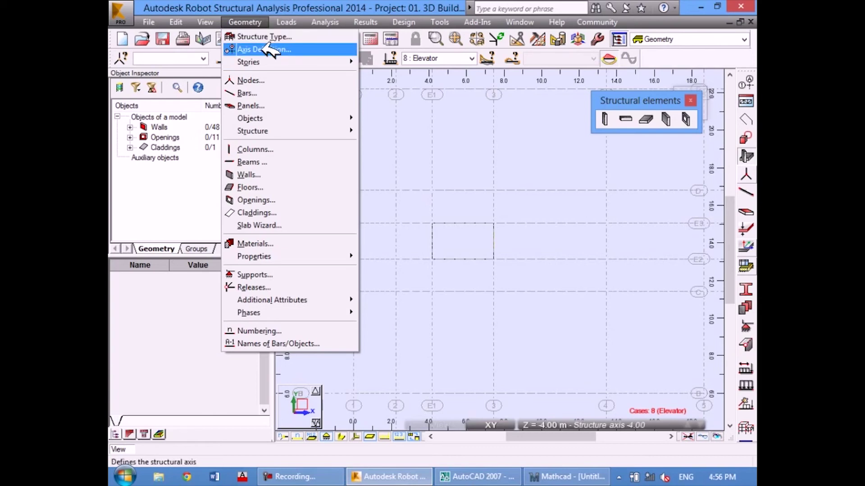
Step: Open the Structural Axis dialog and show its Z-axis levels
click(269, 50)
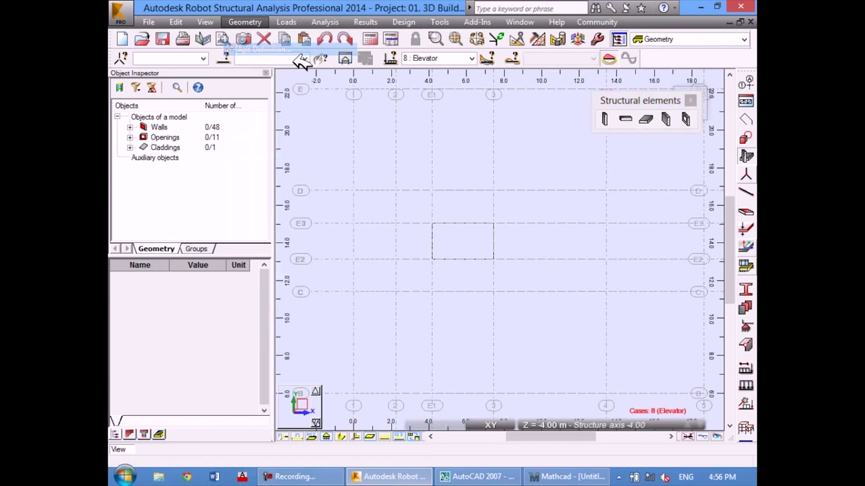
drag(232, 68, 245, 54)
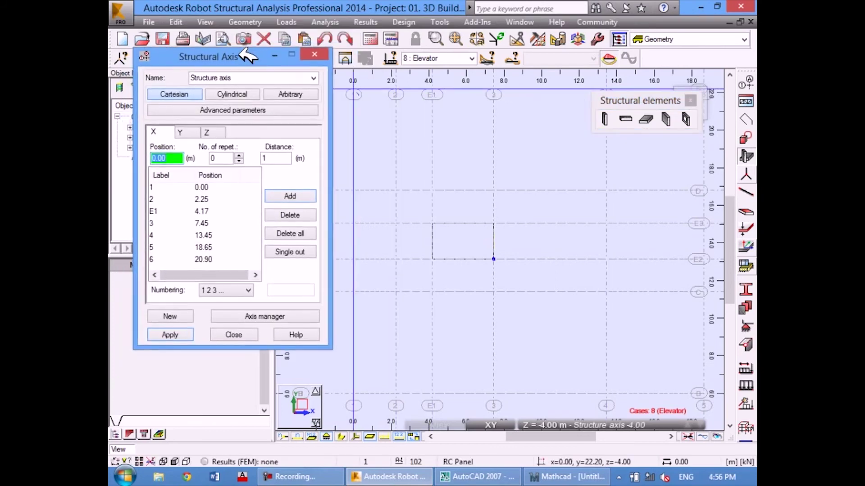
click(214, 131)
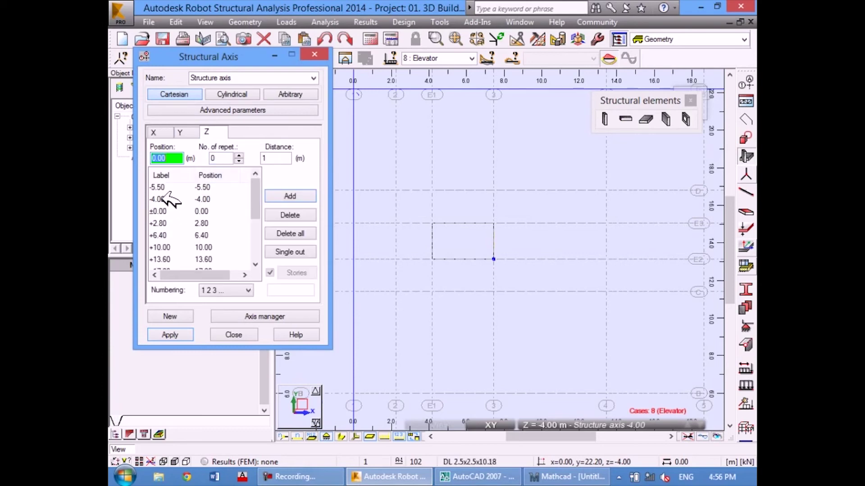
Step: Pick the ±0.00 level as base, set repetitions to 1, and select Distance
click(163, 198)
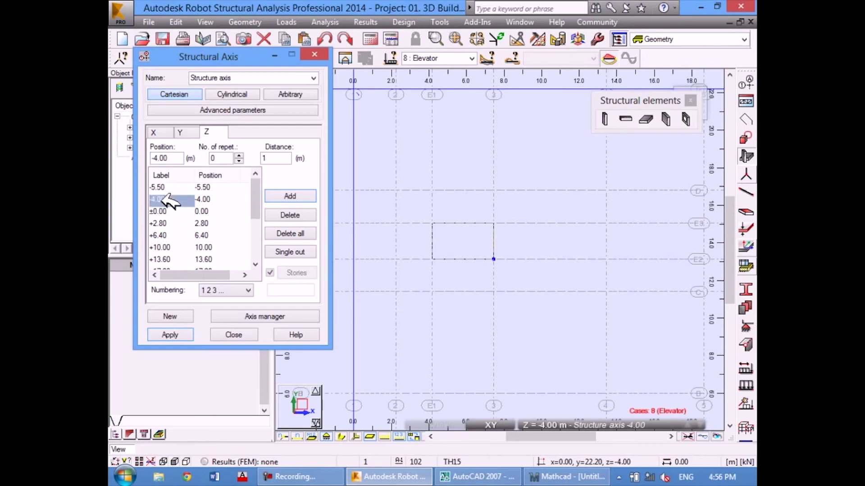
click(162, 210)
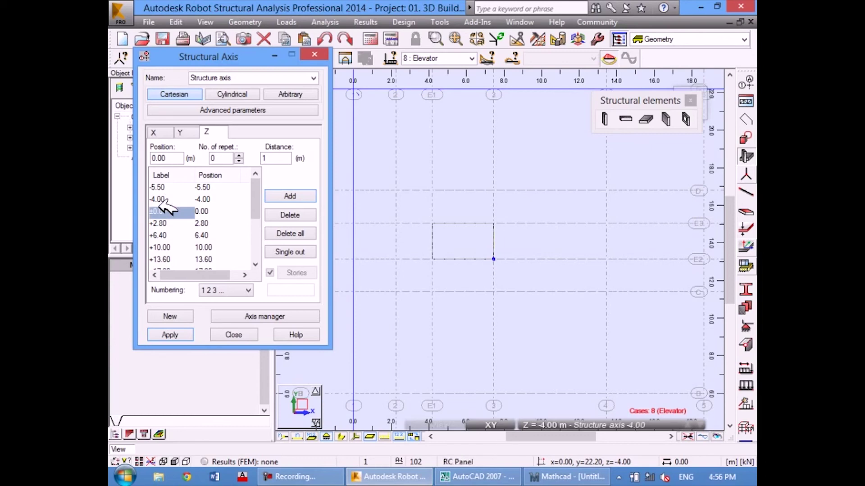
click(163, 200)
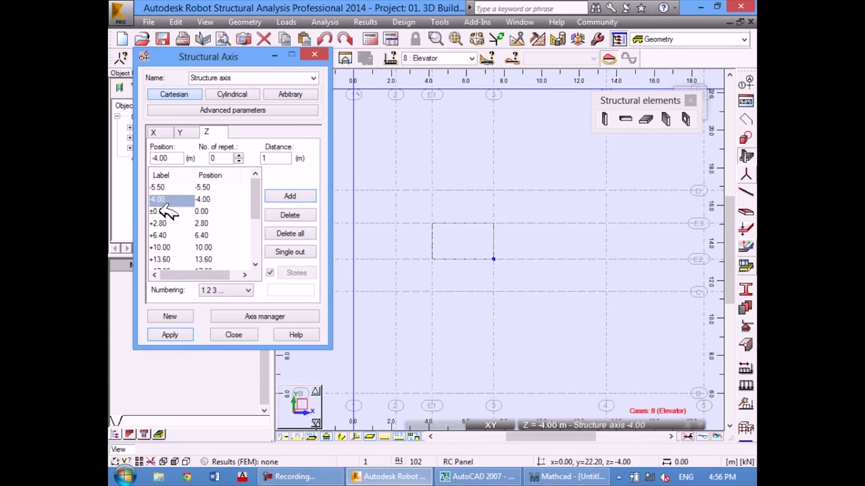
click(165, 212)
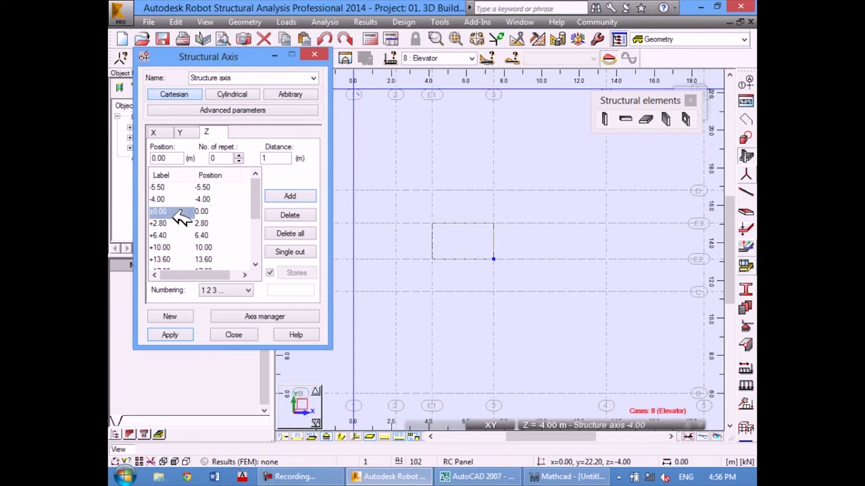
click(239, 155)
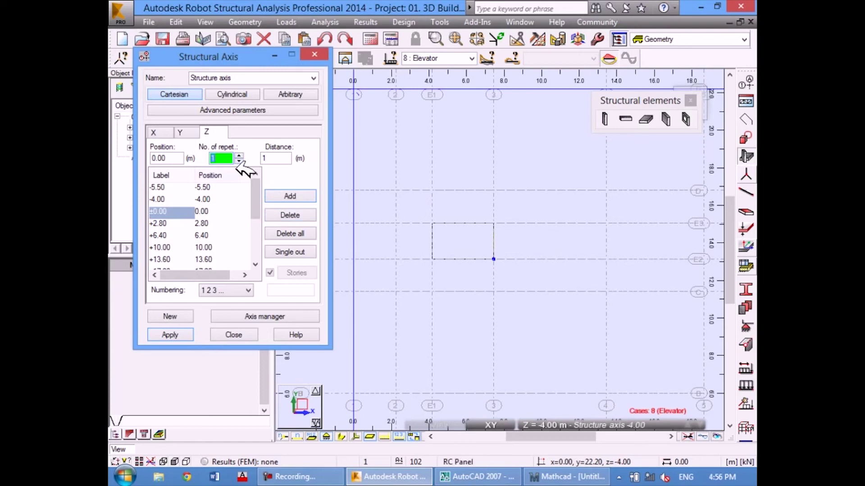
drag(288, 159, 260, 157)
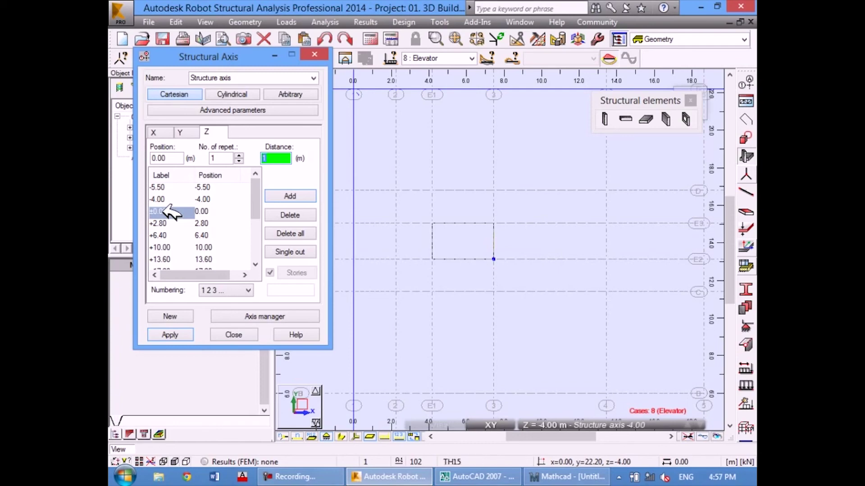
Step: Zoom into the AutoCAD section's stair and lift area, then return to Robot
click(469, 477)
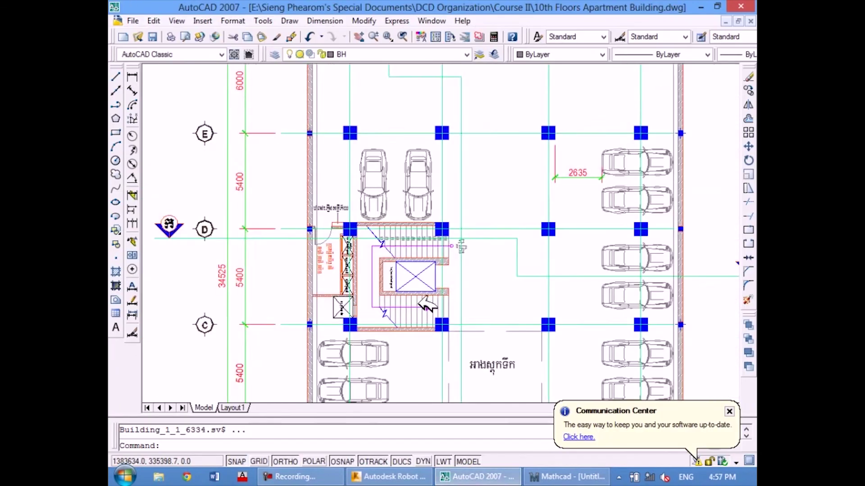
scroll(440, 299, up, 3)
scroll(496, 297, up, 3)
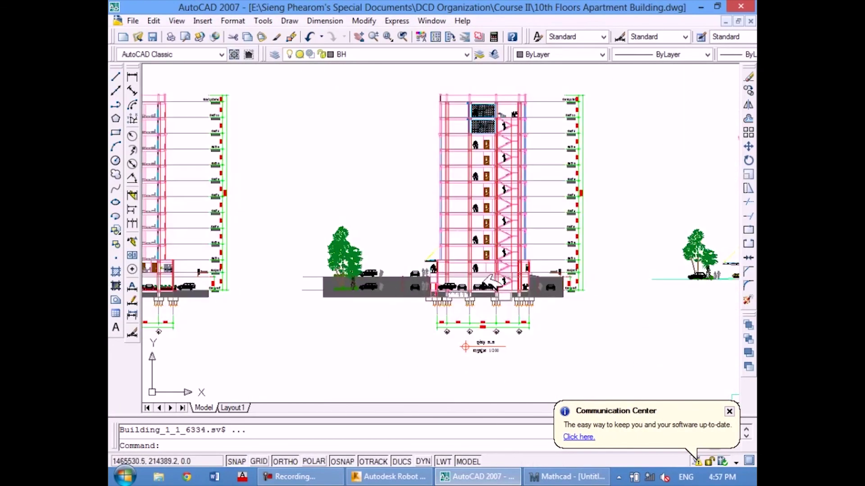
scroll(581, 298, up, 3)
scroll(581, 300, up, 2)
scroll(585, 279, up, 2)
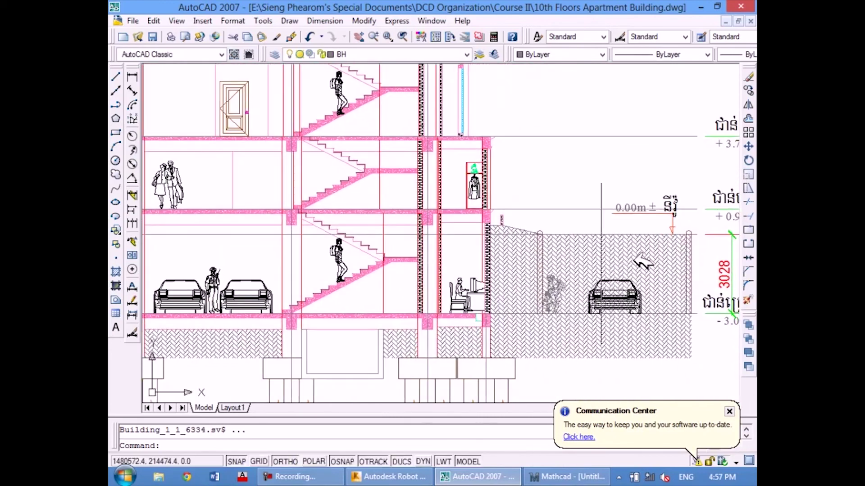
scroll(617, 202, up, 2)
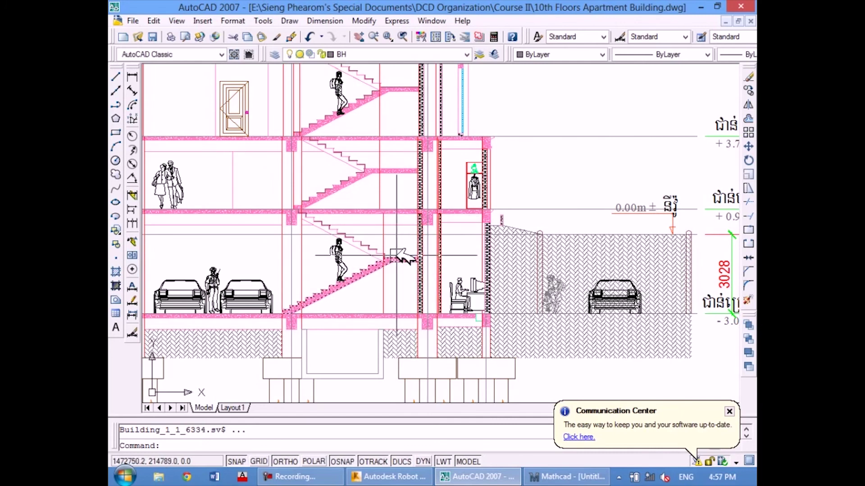
key(alt+Tab)
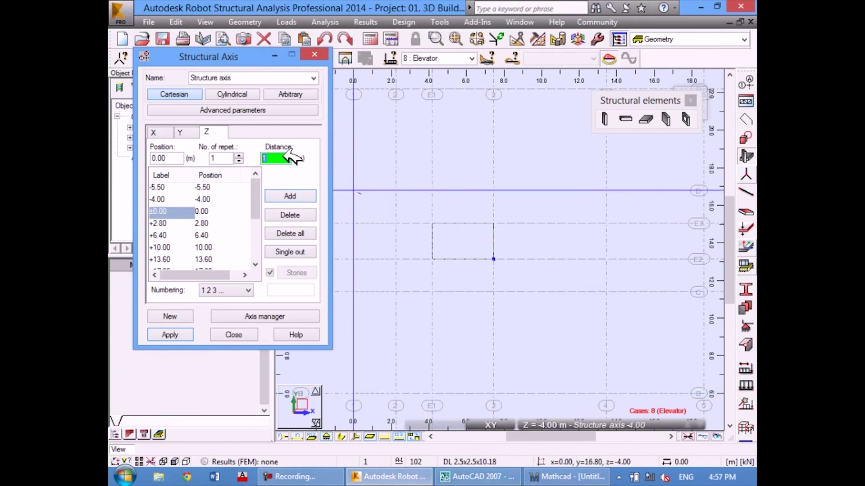
Step: Add a custom-labelled Z level S1 at distance -2.00 m from ±0.00
text(2)
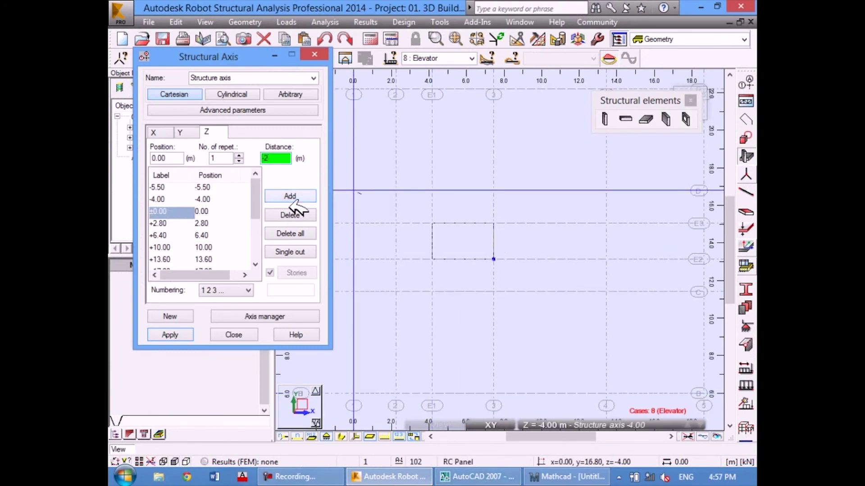
click(220, 290)
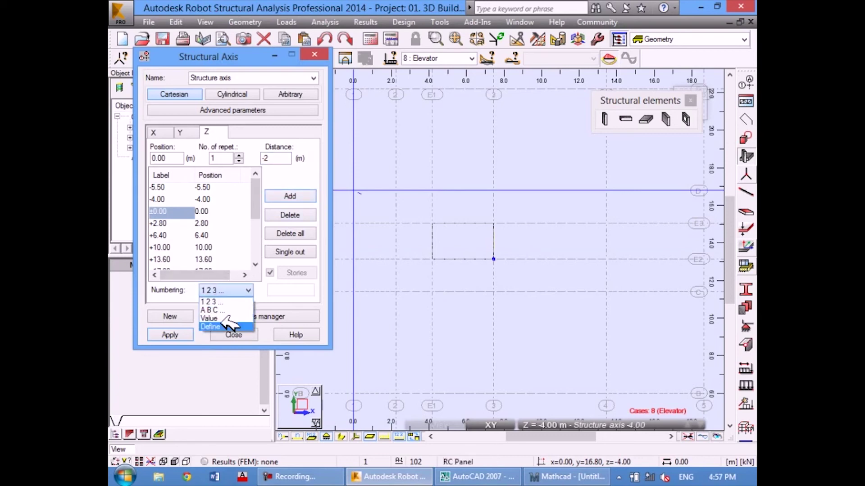
click(226, 325)
click(289, 290)
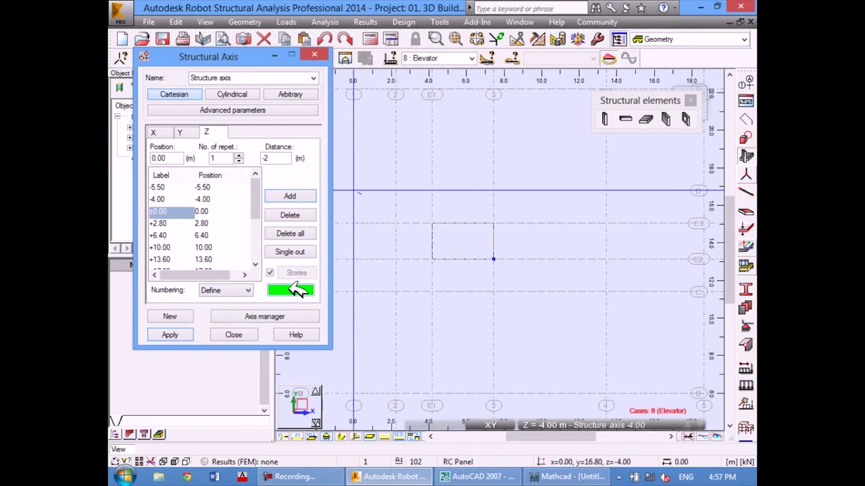
text(5)
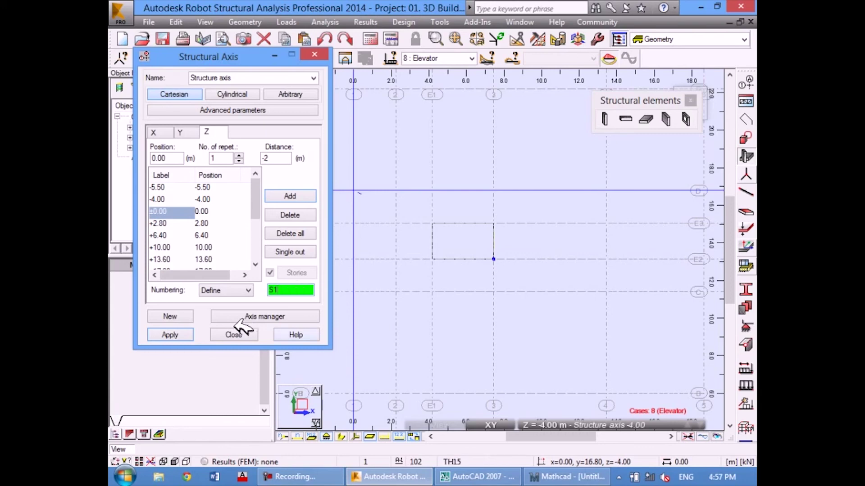
click(299, 193)
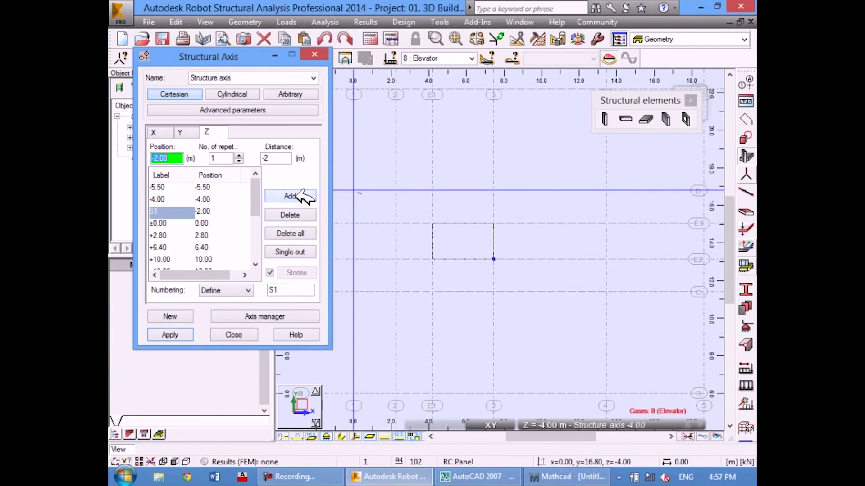
click(158, 211)
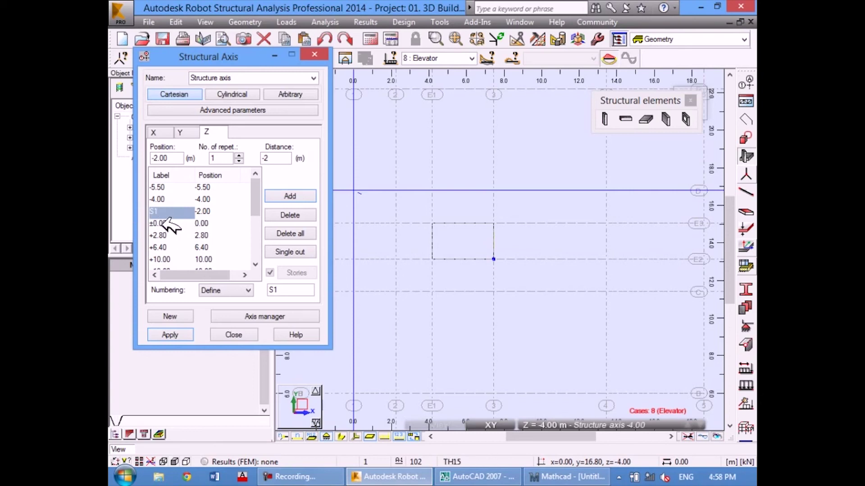
Step: Add Z level S2 at 1.40 m above ±0.00, then bring up AutoCAD
click(168, 224)
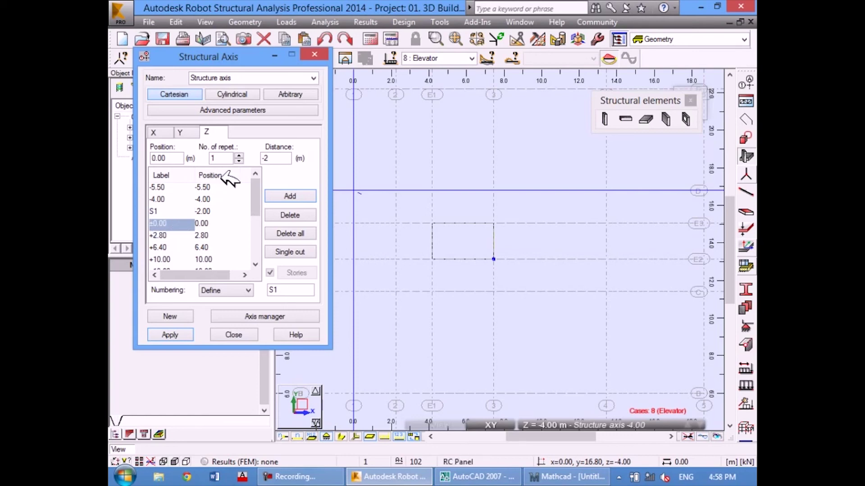
click(274, 158)
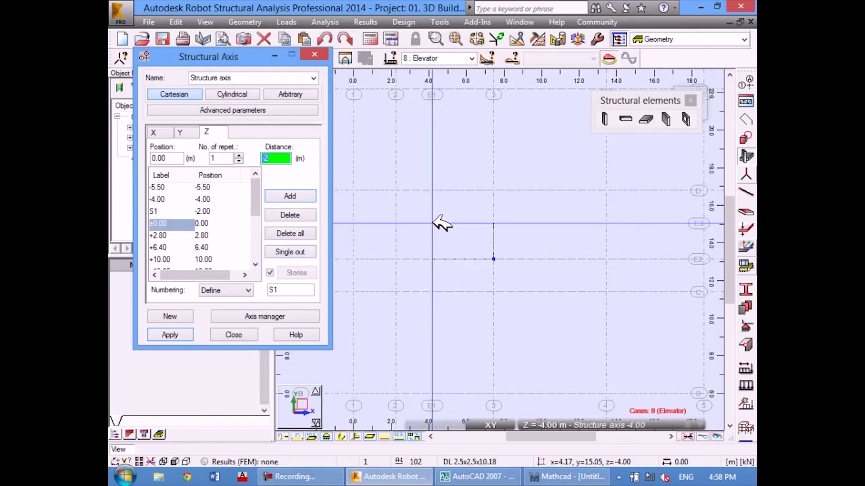
text(1.4)
click(279, 288)
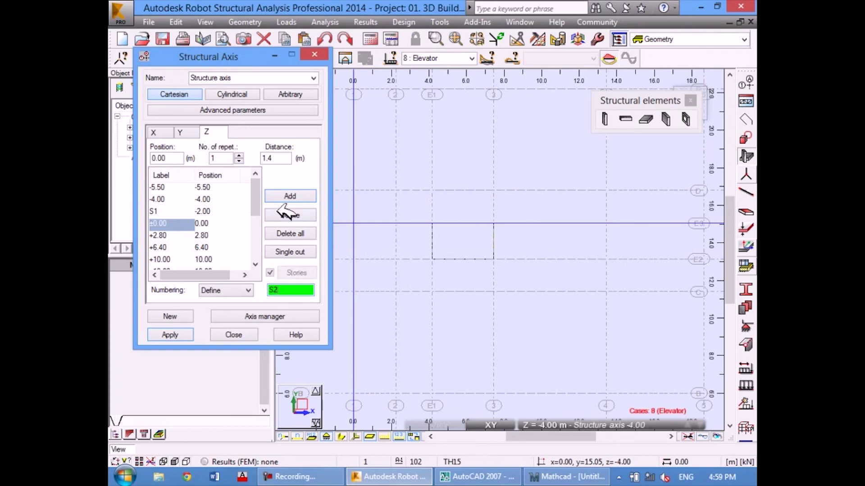
click(291, 196)
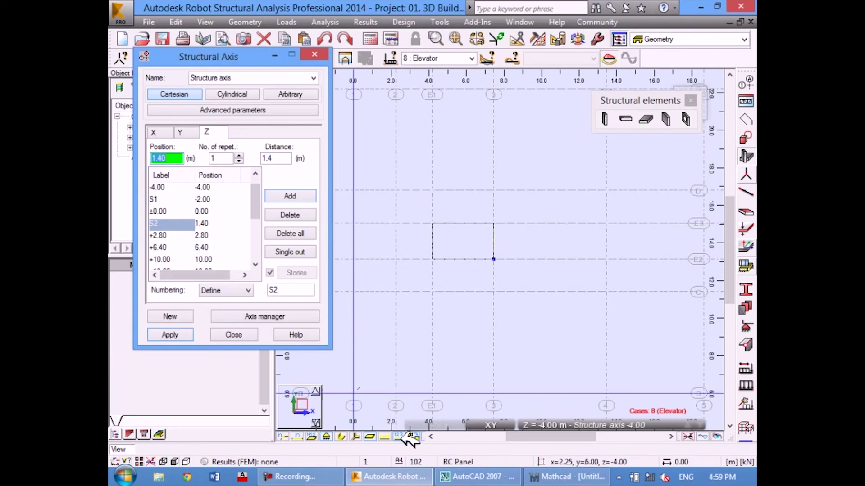
click(478, 475)
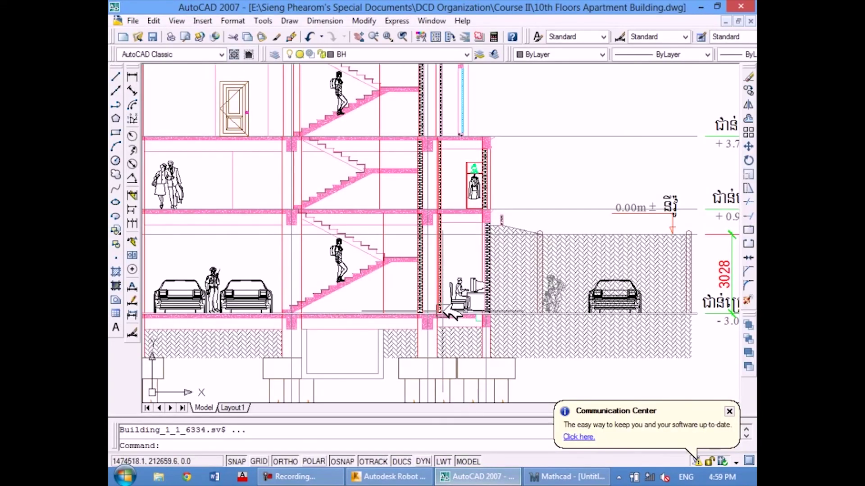
Step: Zoom the AutoCAD section to read level marks, then return to Robot
scroll(419, 356, up, 2)
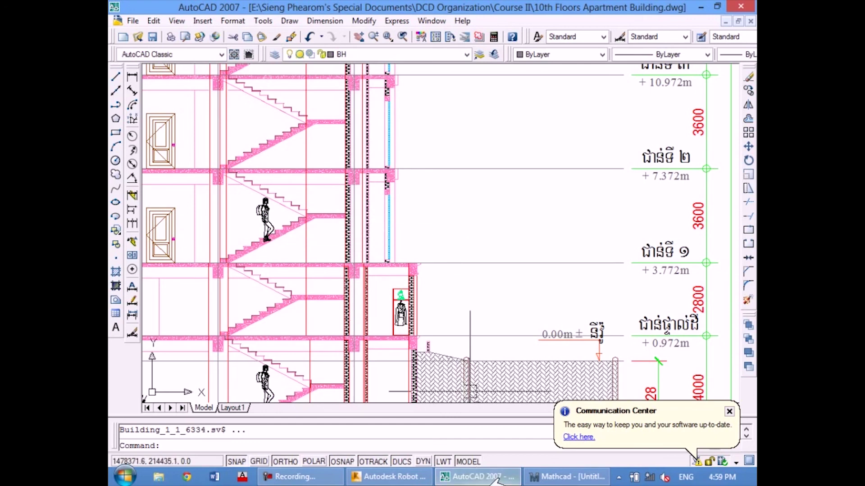
click(389, 476)
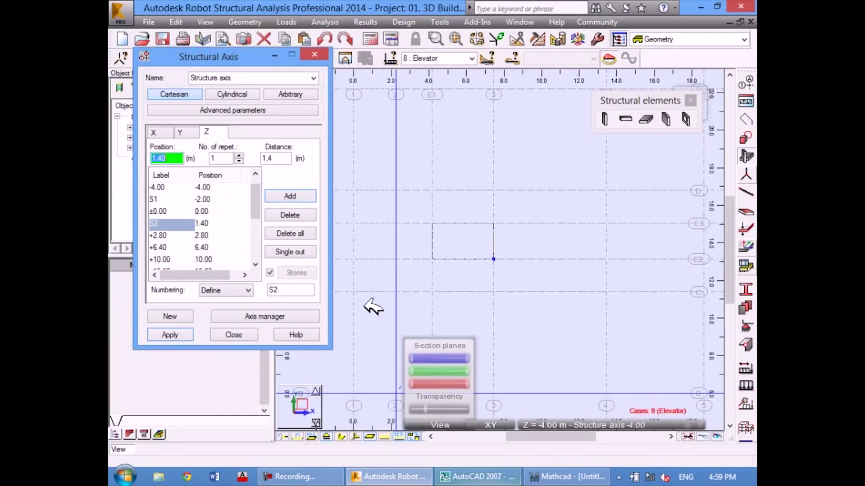
Step: Add level S3 at 4.60 m (1.8 above +2.80), then apply and close the dialog
click(165, 235)
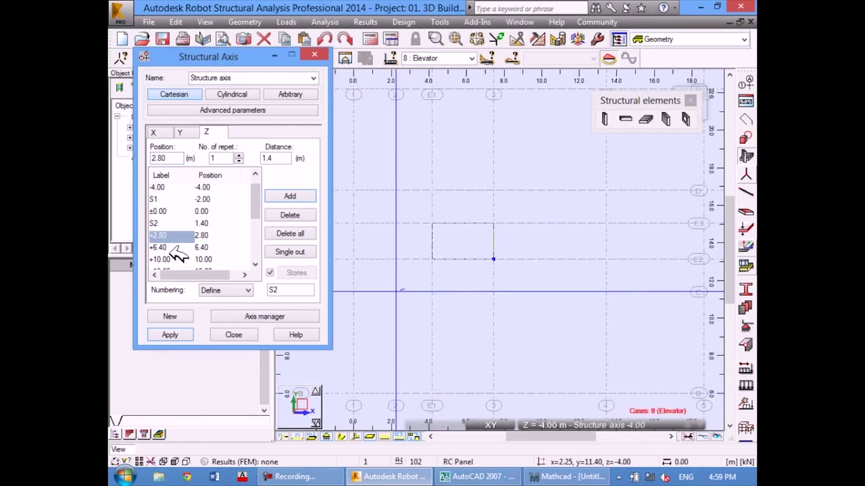
double_click(220, 158)
double_click(274, 158)
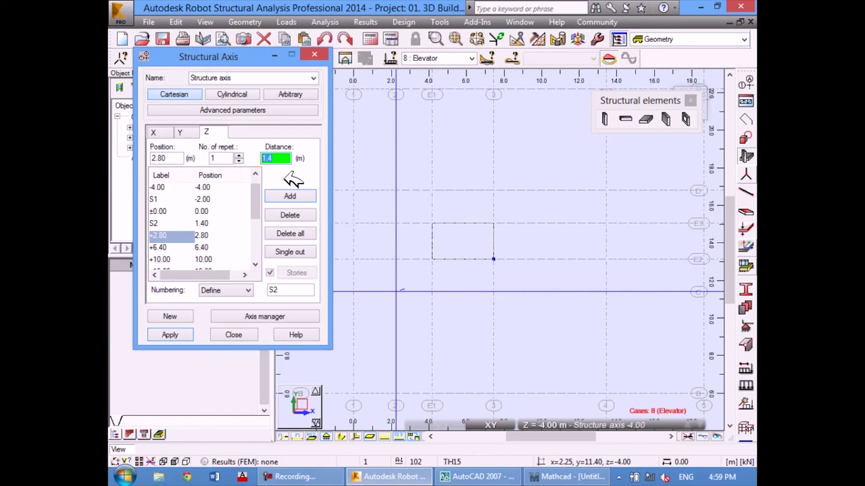
click(279, 156)
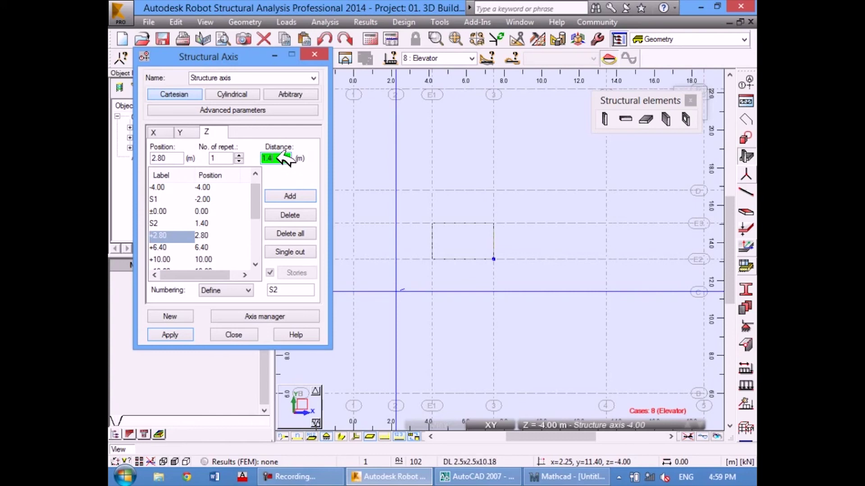
text(8)
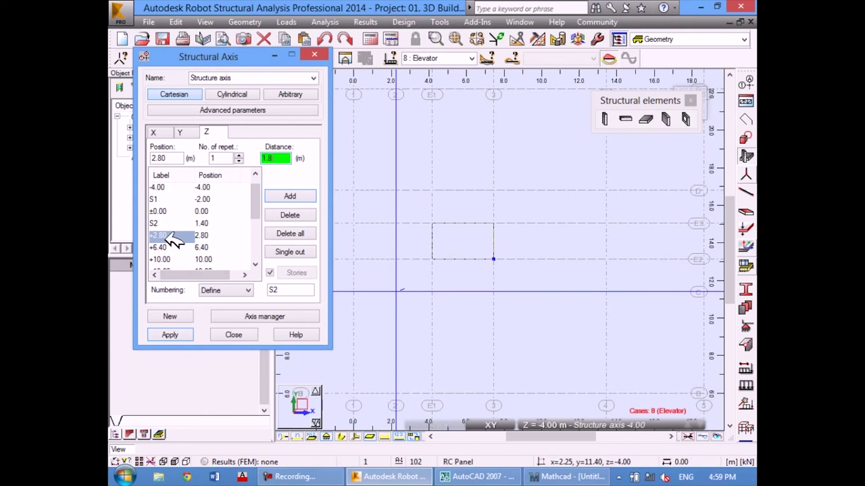
click(287, 285)
text(S3)
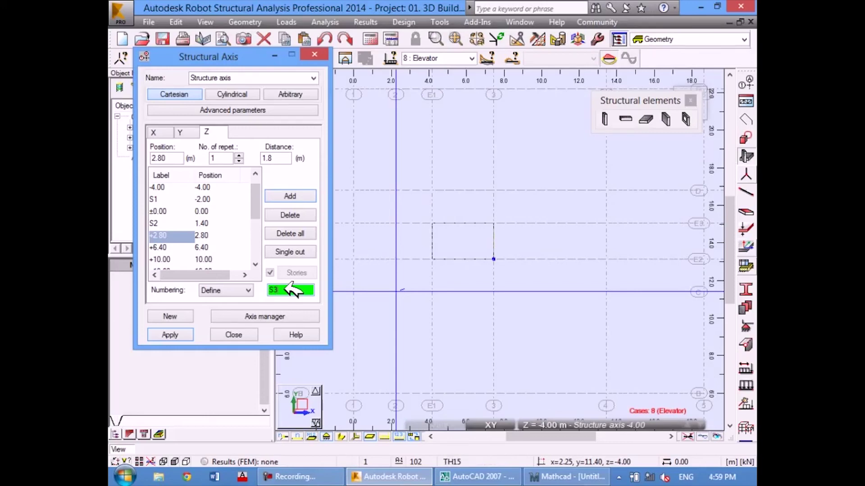
click(289, 196)
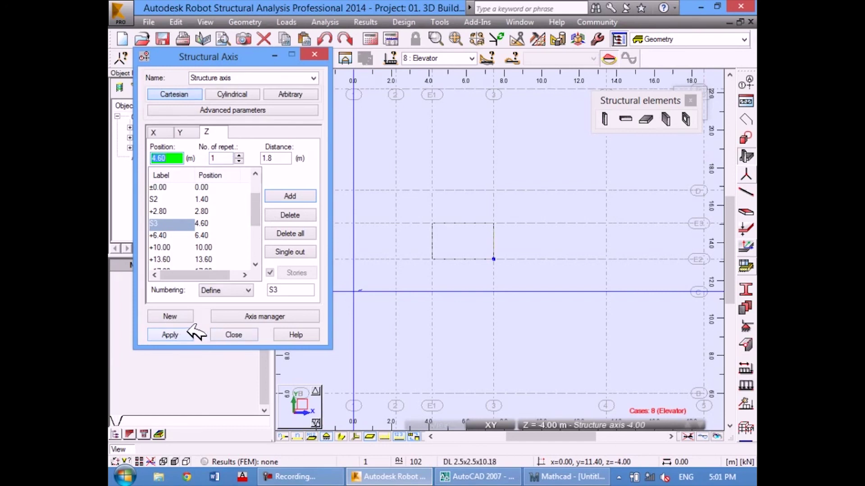
click(190, 328)
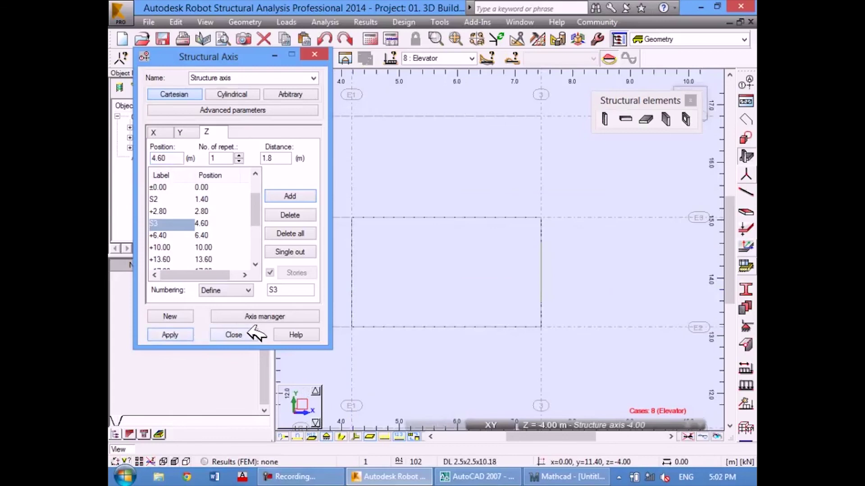
click(249, 333)
click(559, 431)
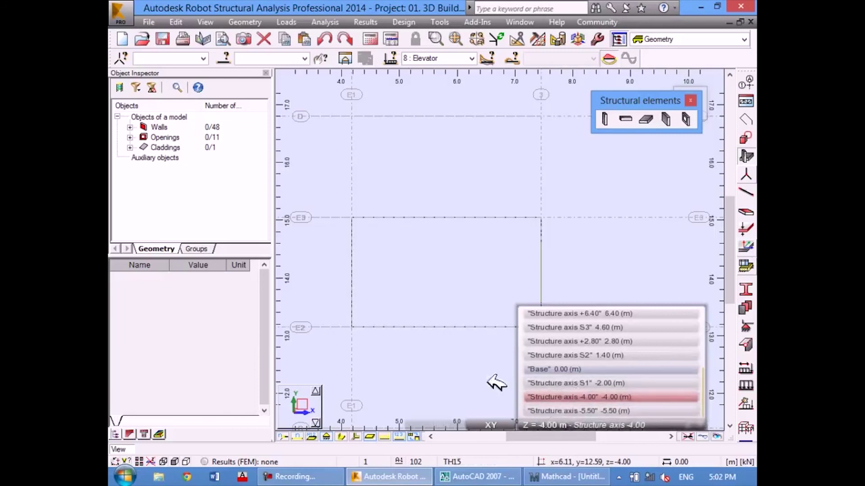
click(563, 425)
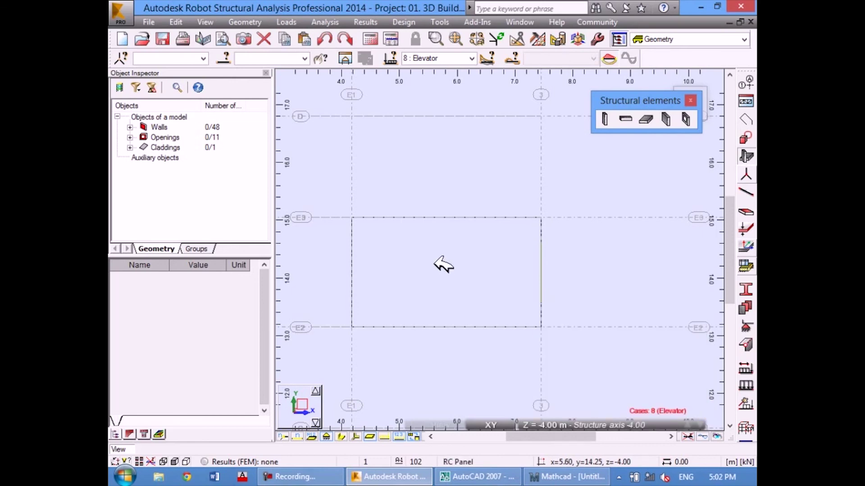
scroll(446, 263, down, 2)
scroll(432, 248, down, 1)
scroll(450, 230, down, 1)
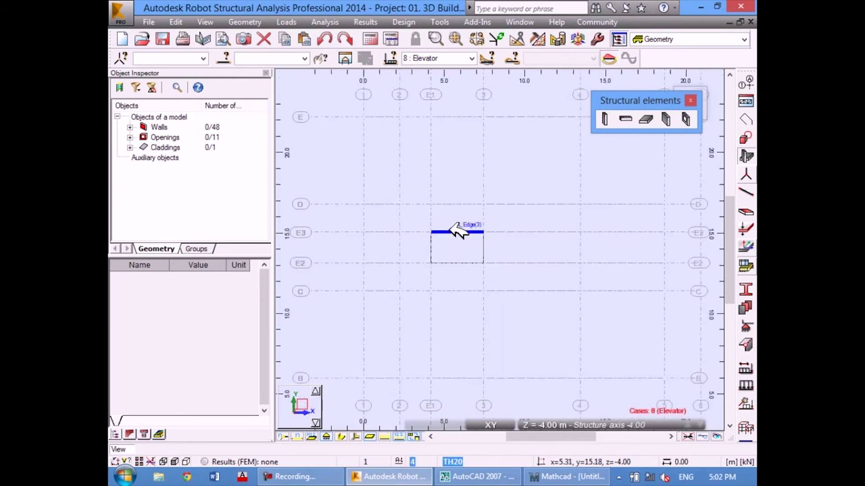
scroll(435, 227, down, 1)
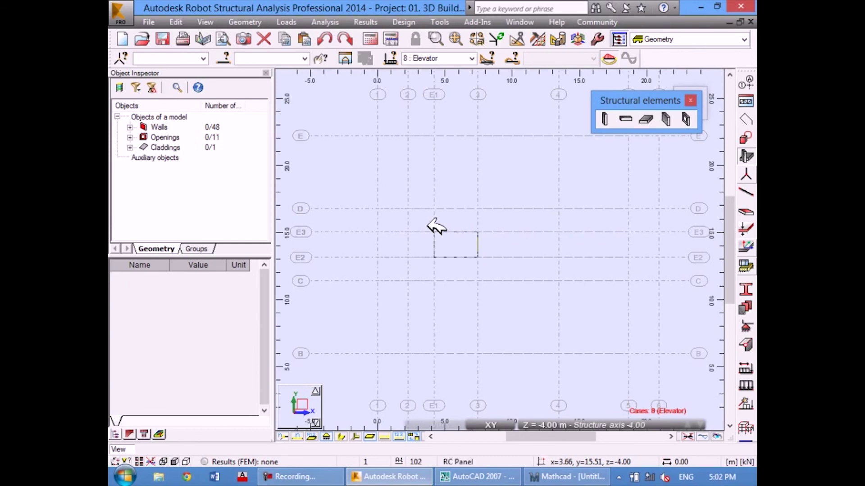
scroll(436, 233, up, 1)
scroll(446, 241, up, 1)
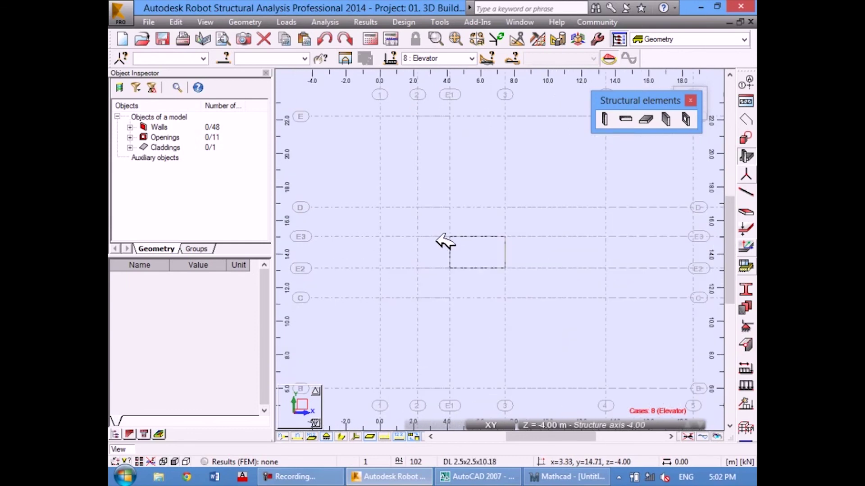
click(608, 425)
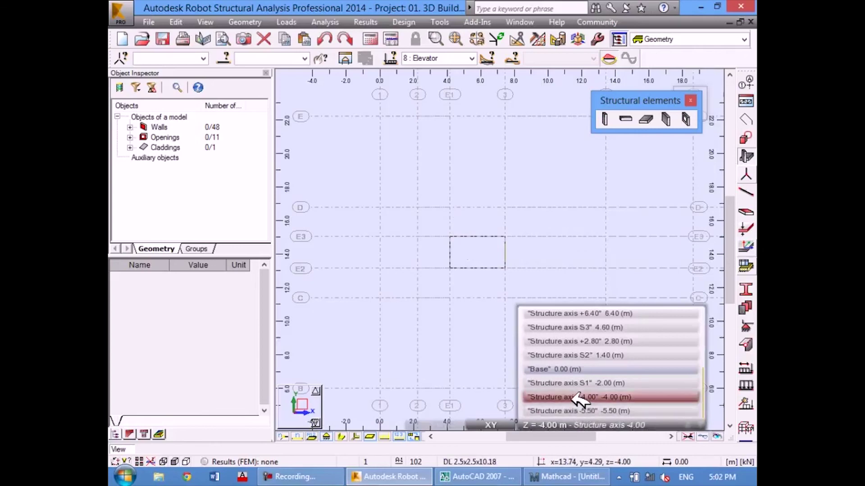
click(494, 425)
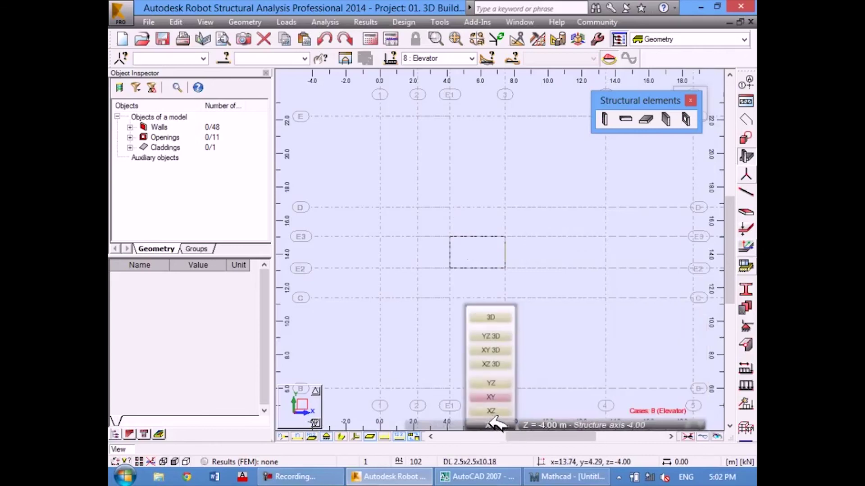
click(555, 425)
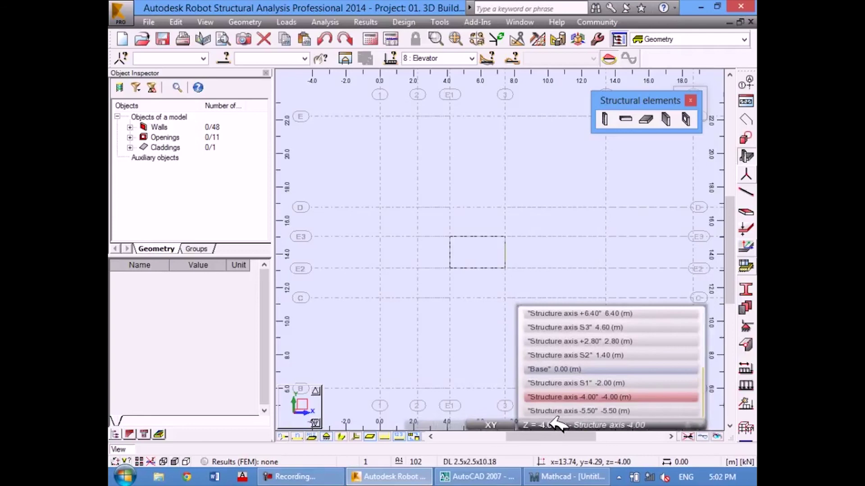
click(555, 425)
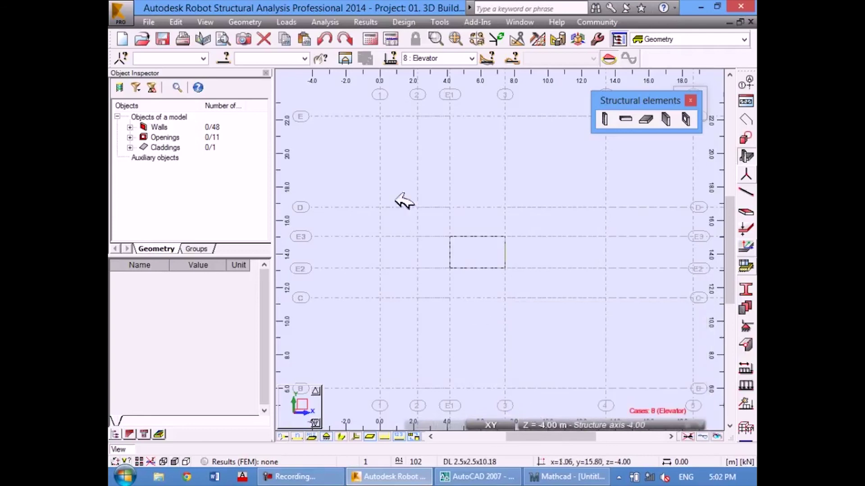
middle_drag(501, 260, 471, 230)
click(557, 426)
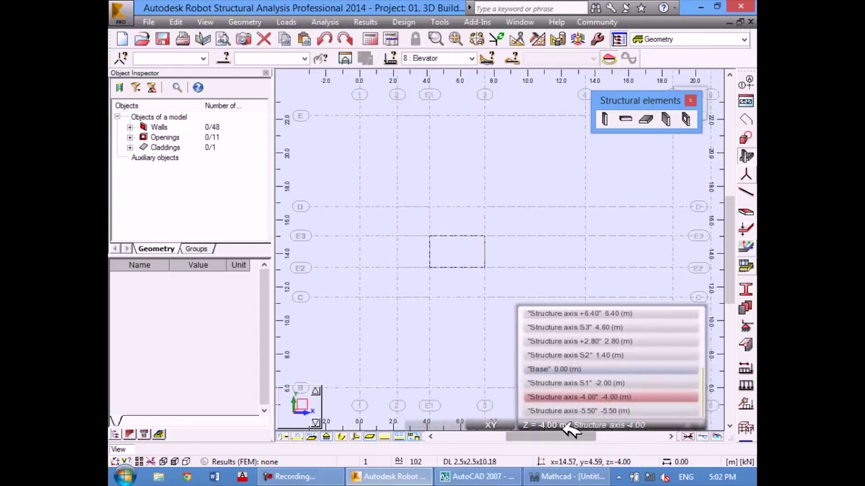
click(479, 205)
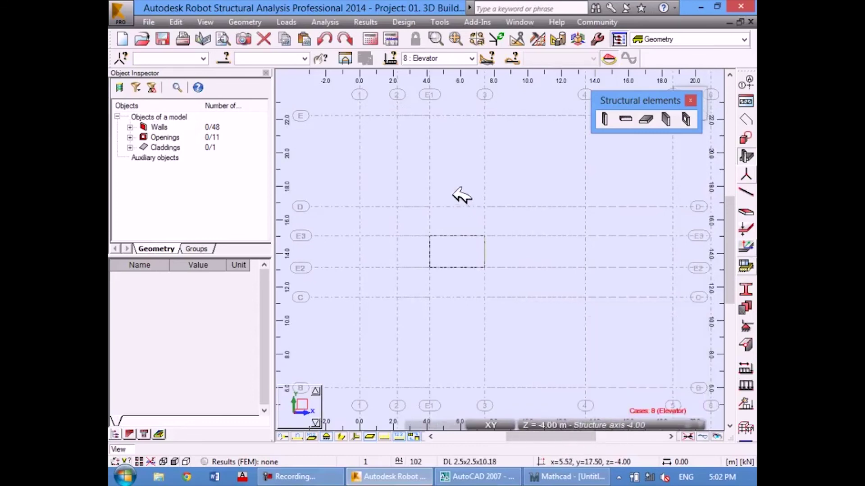
middle_drag(501, 205, 505, 206)
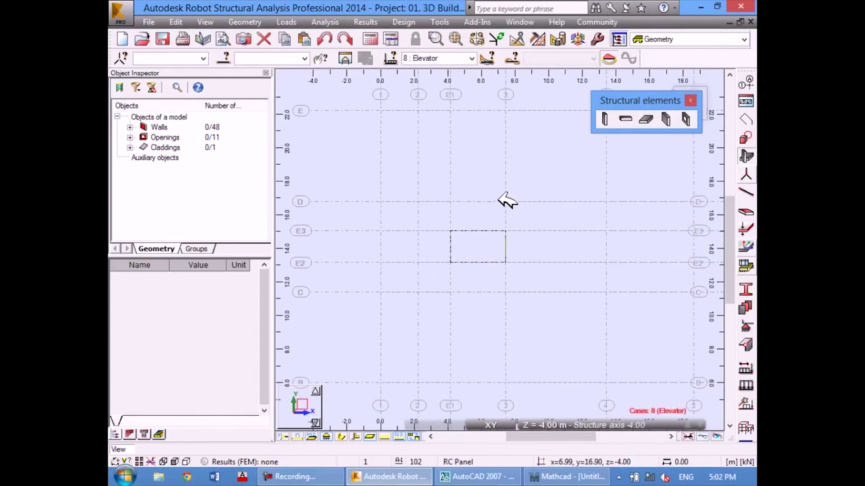
scroll(459, 226, up, 1)
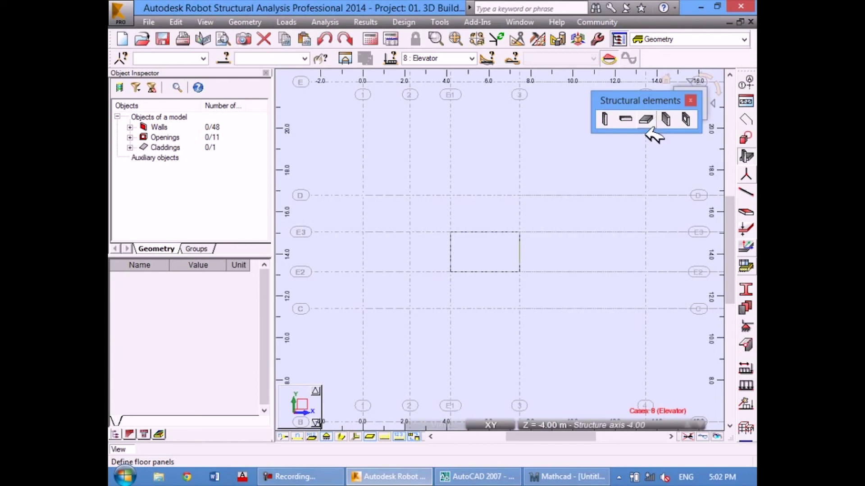
Step: Start a floor slab and choose the TH15 thickness
click(654, 118)
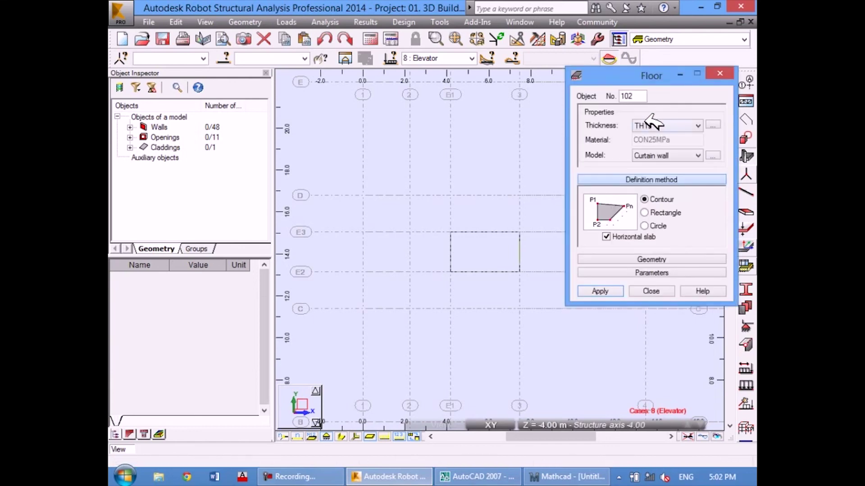
drag(650, 75, 649, 88)
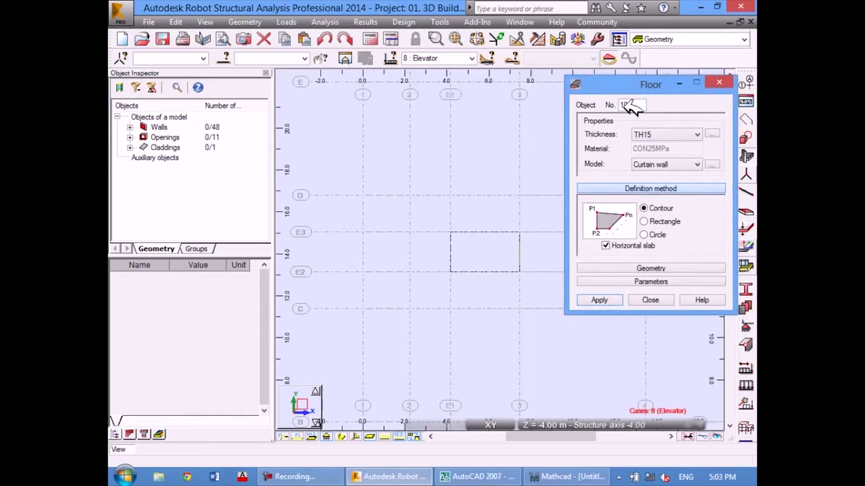
click(697, 135)
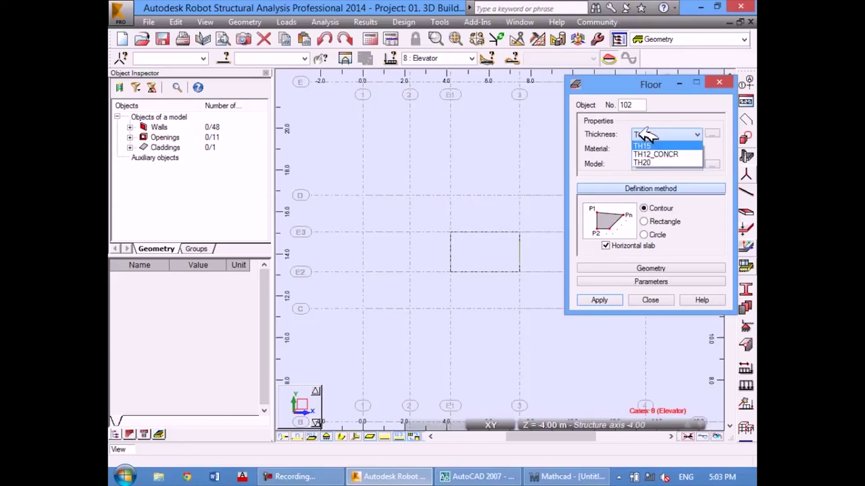
click(648, 145)
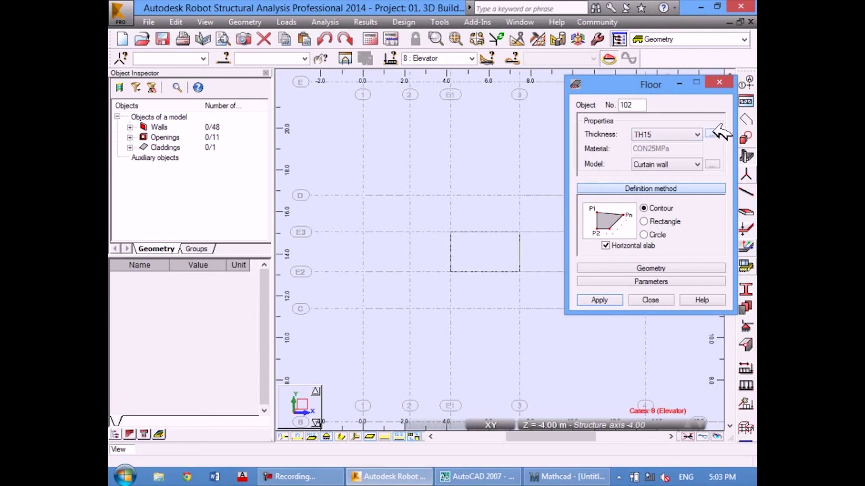
Step: Open the TH15 thickness definition and check its 15.0 cm value and label
click(712, 134)
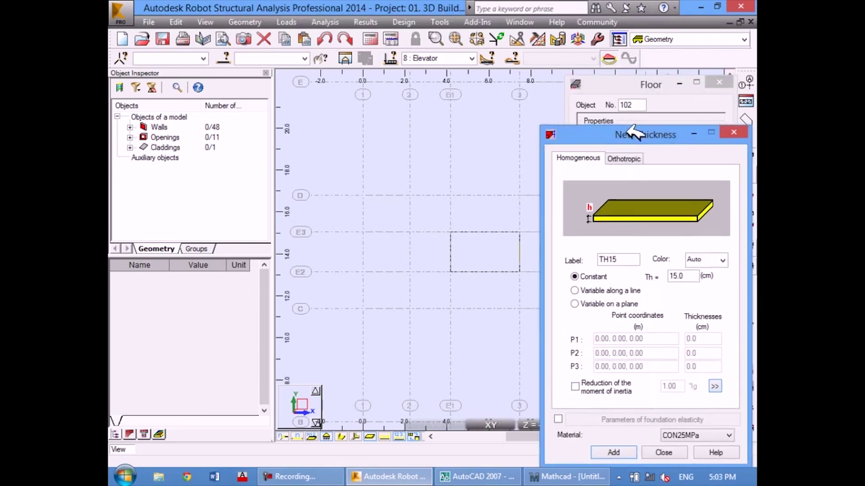
drag(637, 132, 279, 79)
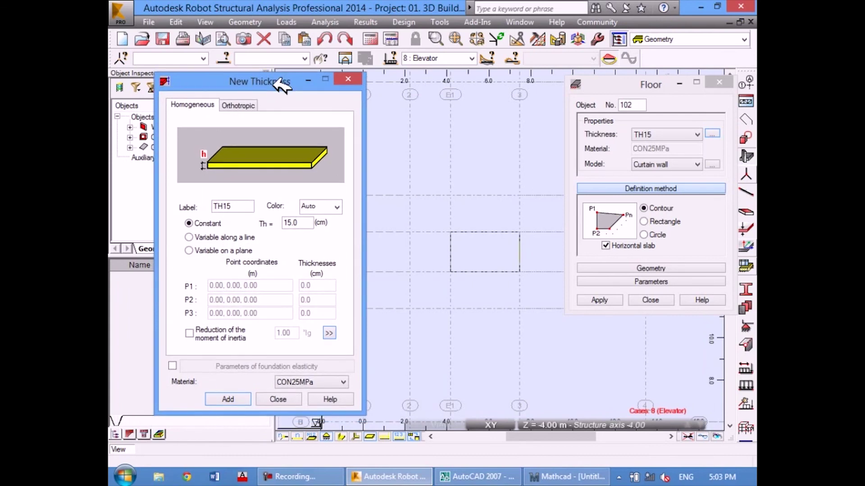
double_click(307, 222)
drag(308, 222, 328, 221)
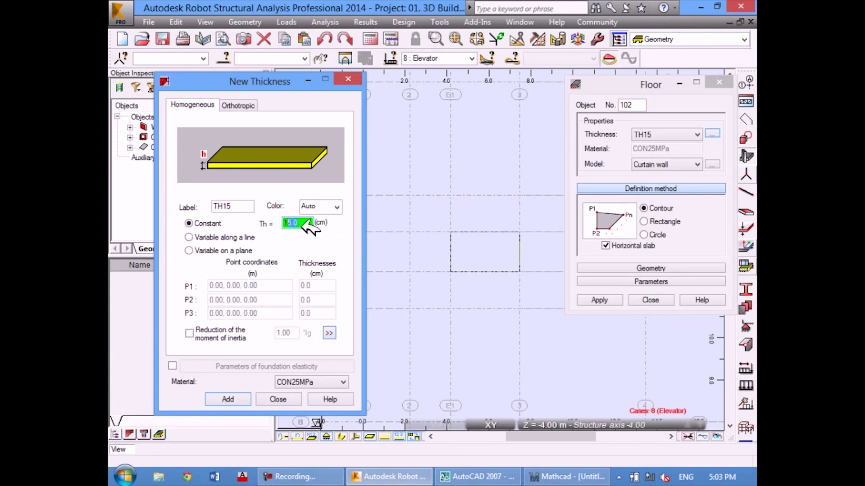
click(239, 206)
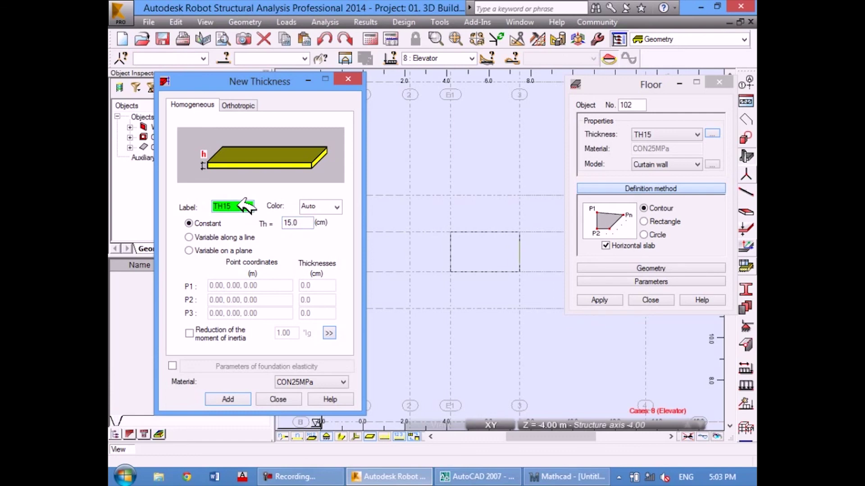
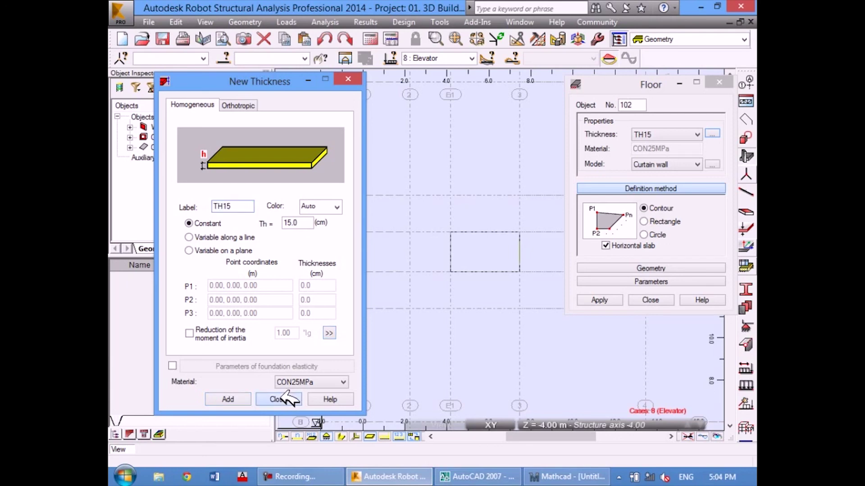
Step: Make the new floor a TH15 Shell defined by a rectangle, with Horizontal slab unchecked
click(284, 398)
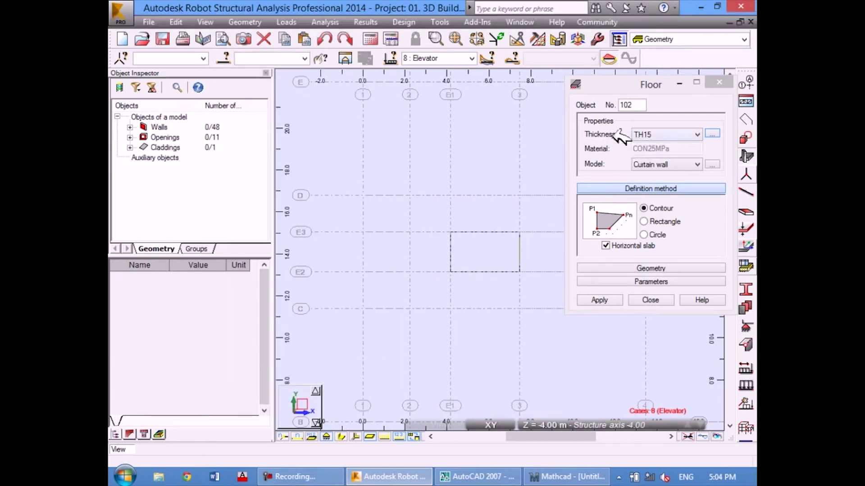
click(639, 134)
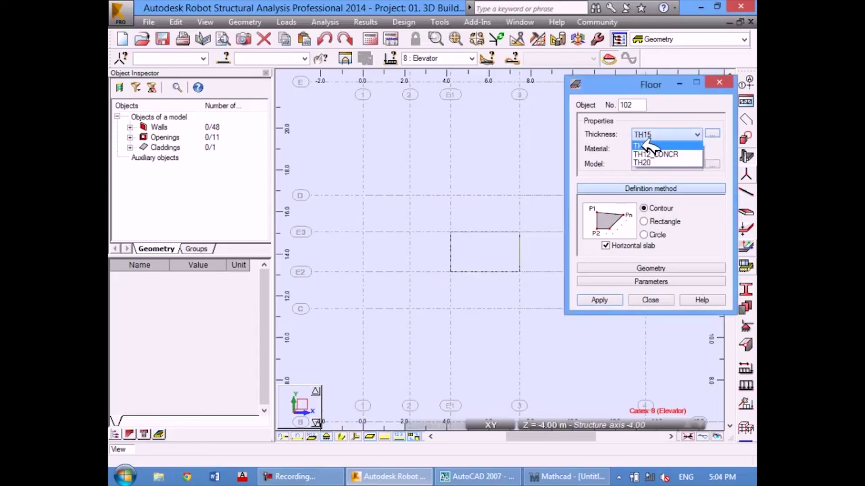
click(652, 146)
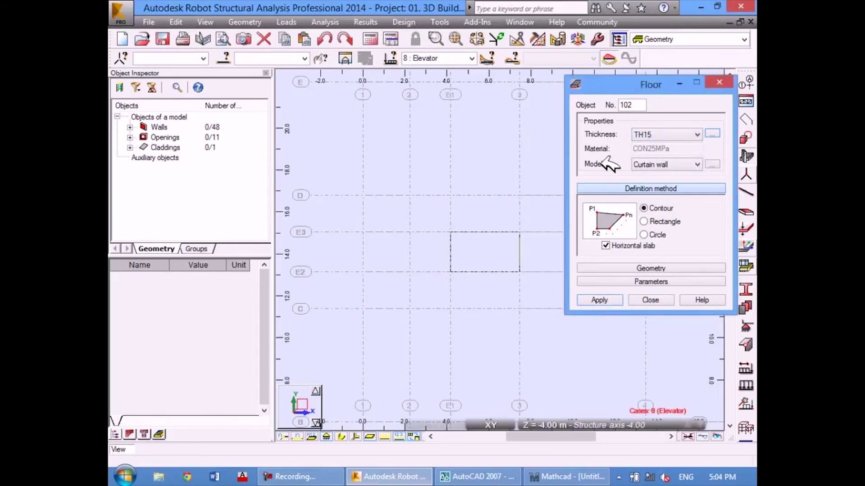
click(649, 164)
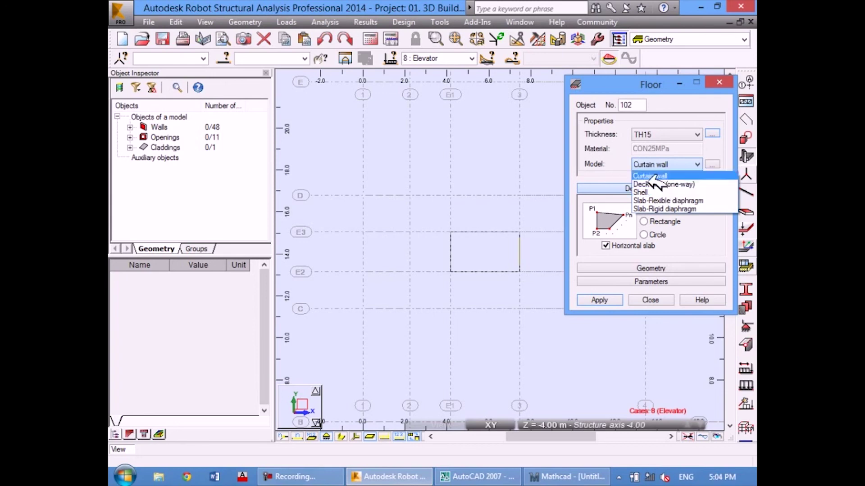
click(655, 193)
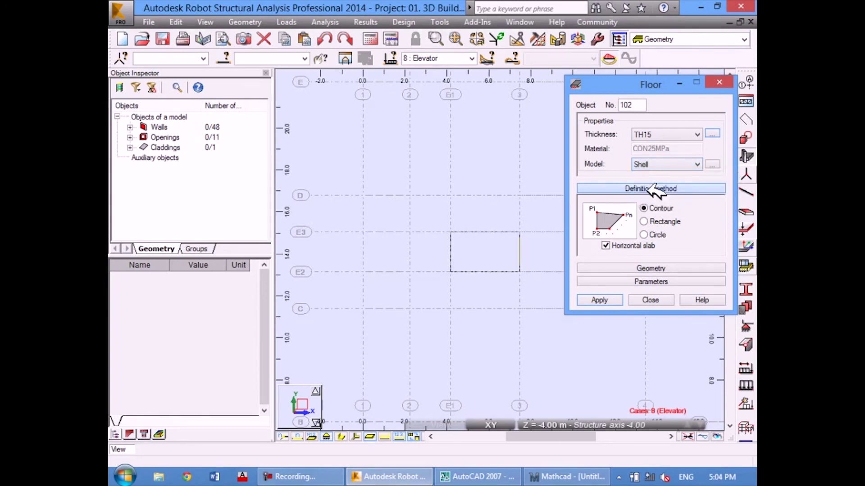
click(666, 221)
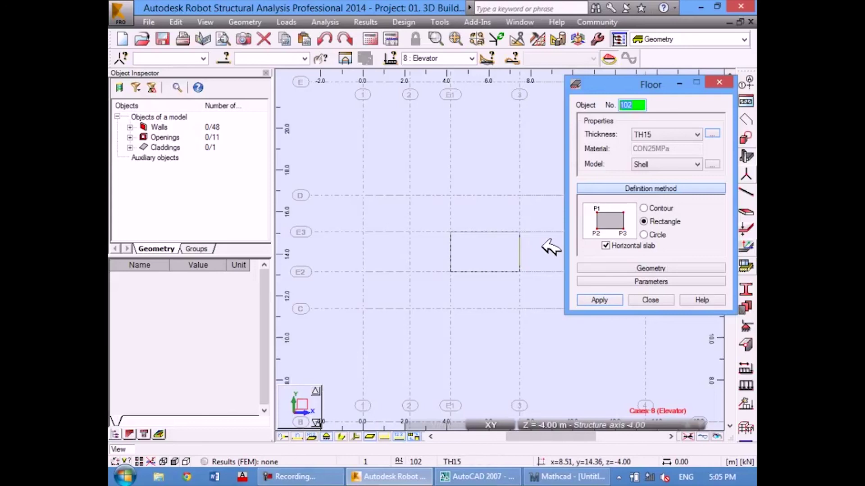
click(640, 106)
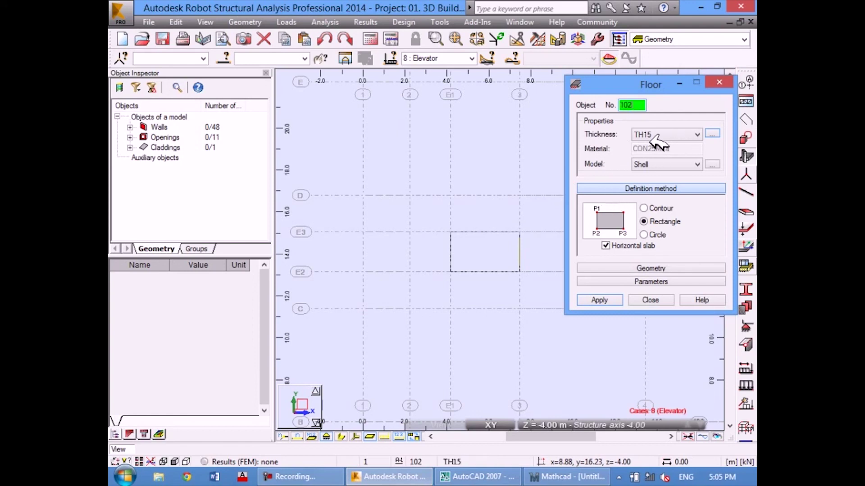
click(631, 246)
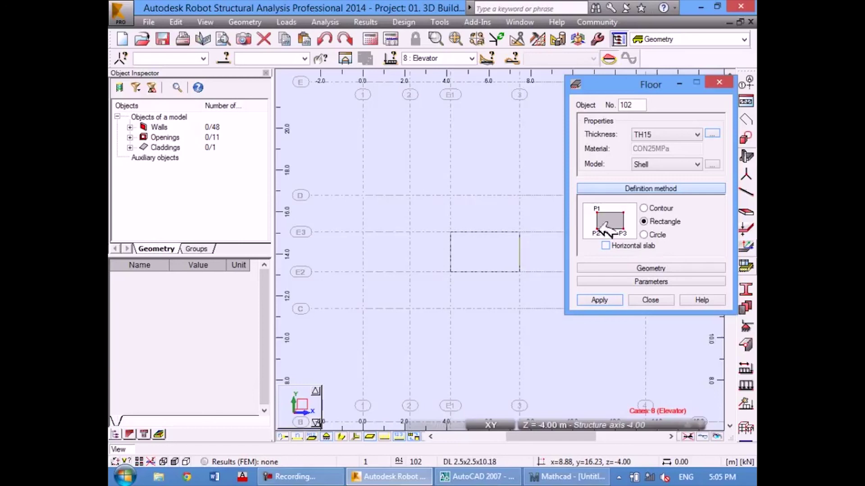
Step: Pick rectangle corners near gridlines D and 3, then cancel the unfinished rectangle
middle_drag(469, 172, 402, 162)
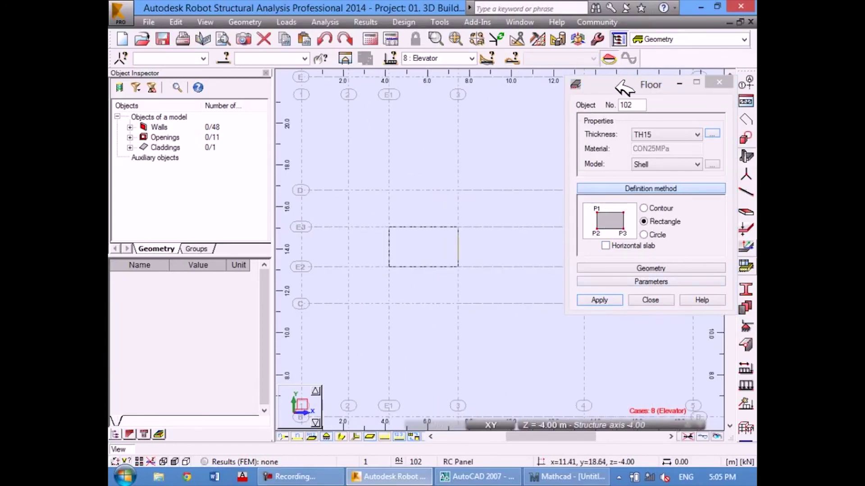
click(622, 87)
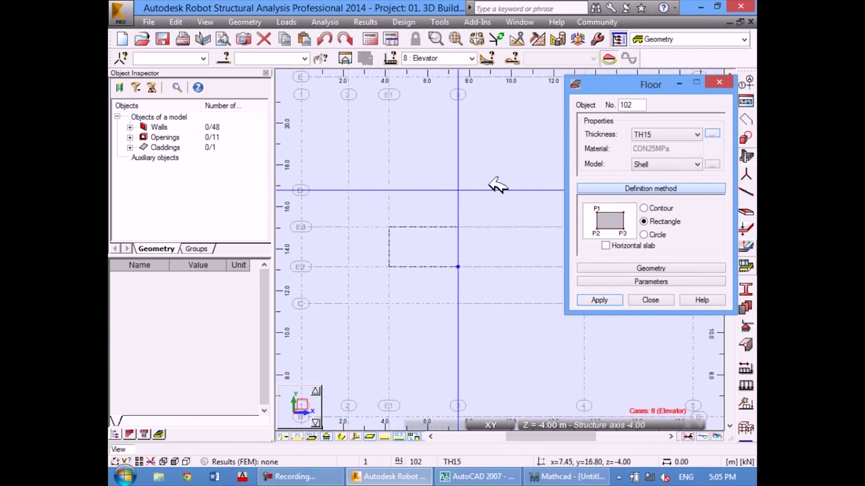
middle_drag(450, 187, 471, 184)
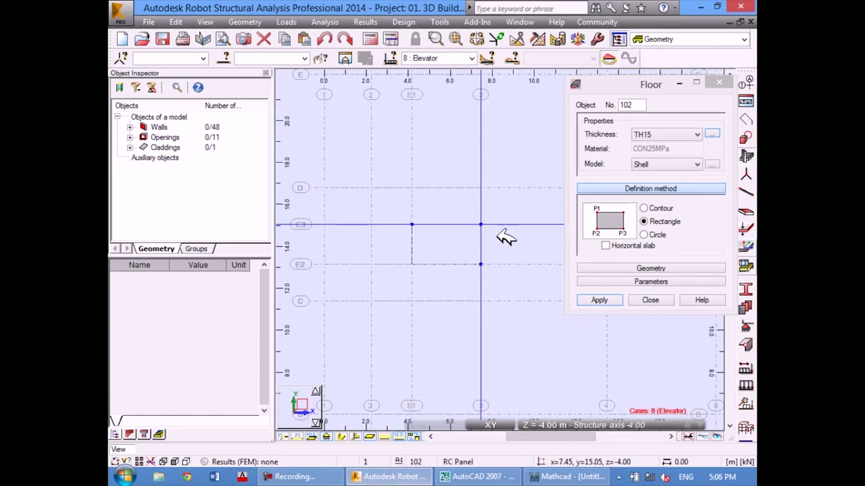
click(538, 425)
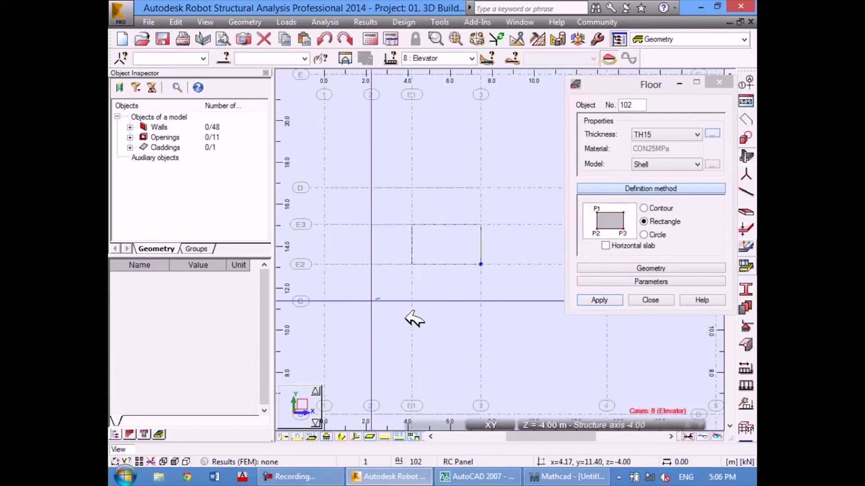
middle_drag(454, 251, 447, 263)
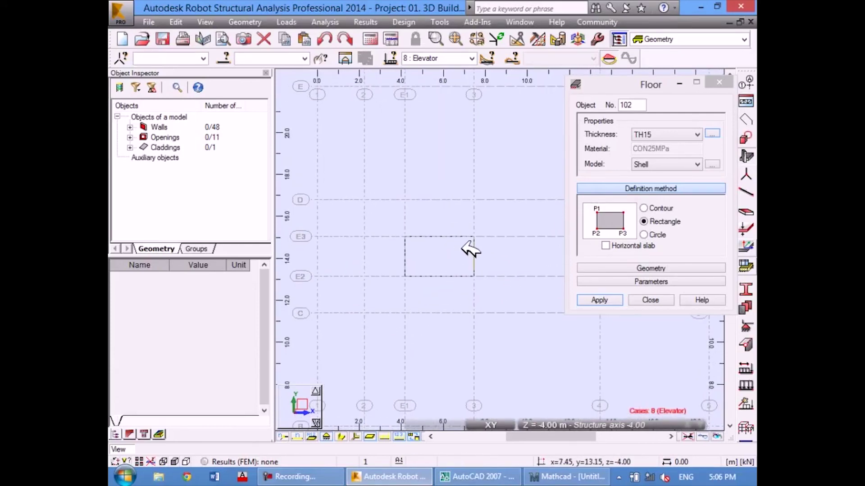
click(469, 223)
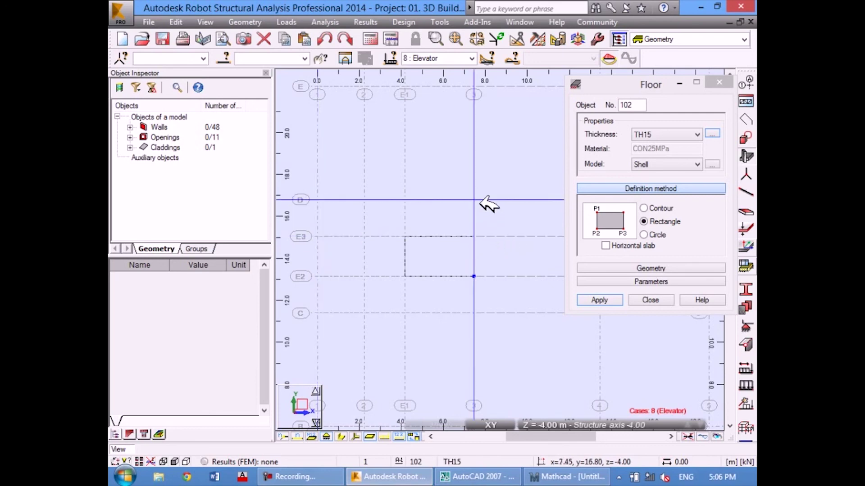
click(473, 235)
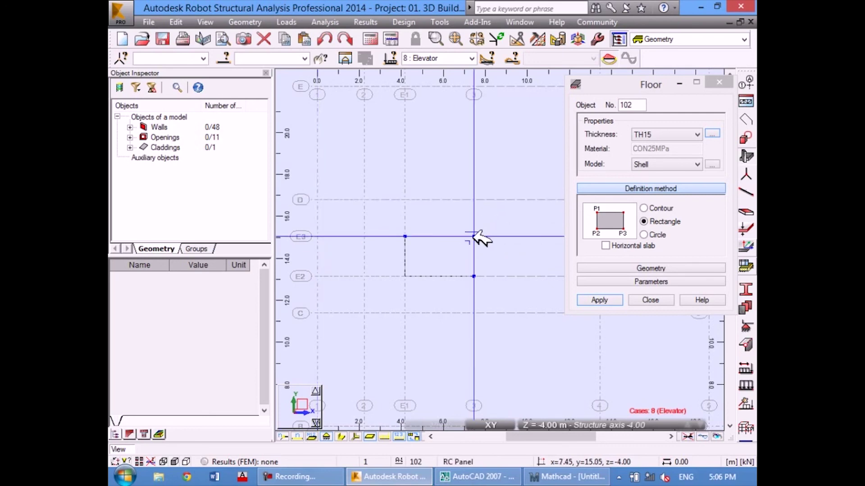
click(479, 200)
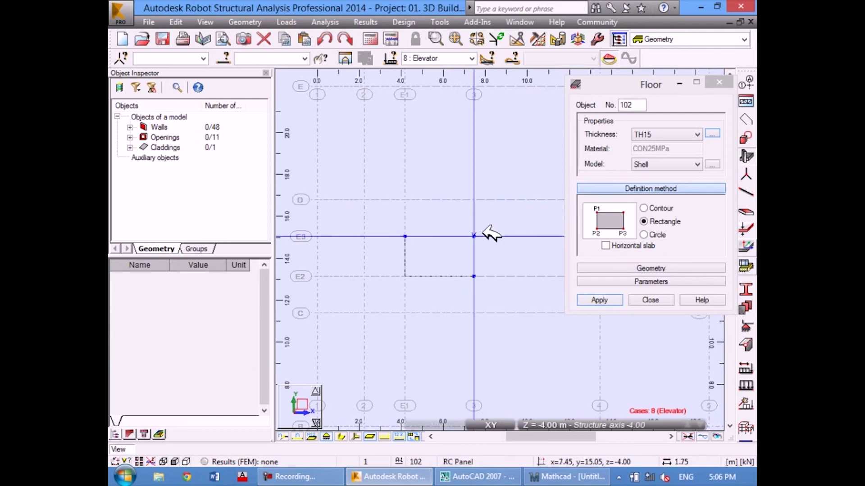
key(Escape)
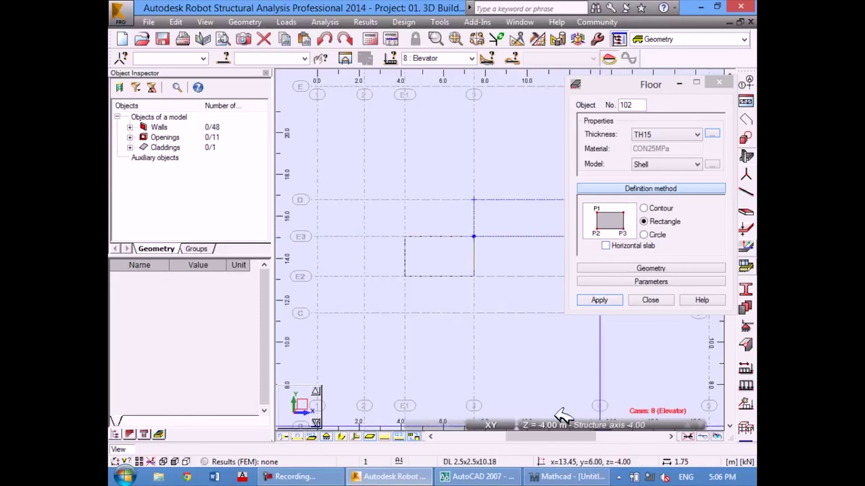
Step: Switch the working level to S1 (-2.00 m) and pick the final corner to create the floor
click(561, 423)
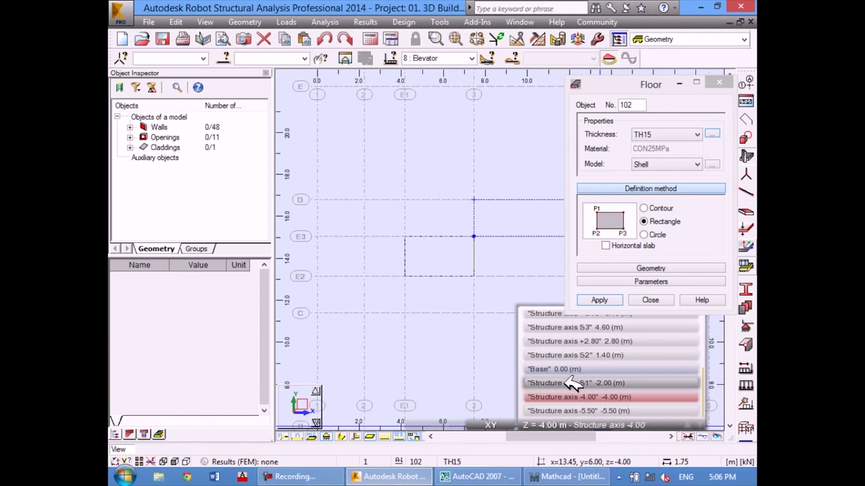
click(571, 383)
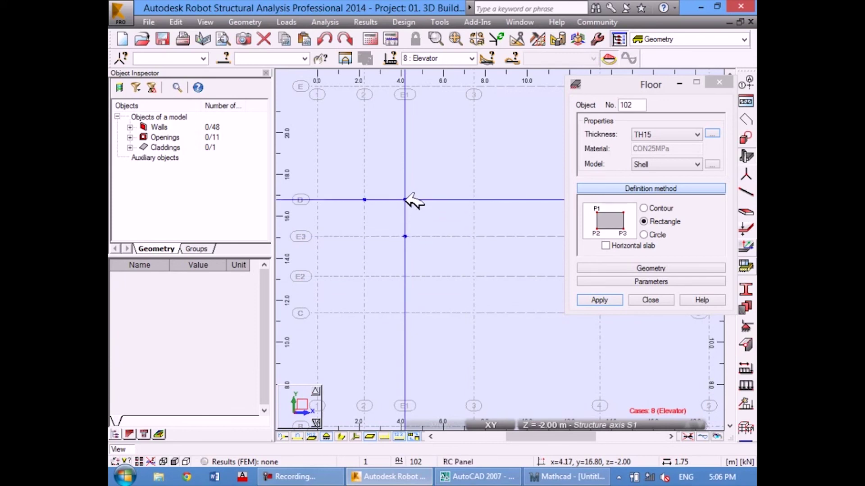
click(406, 199)
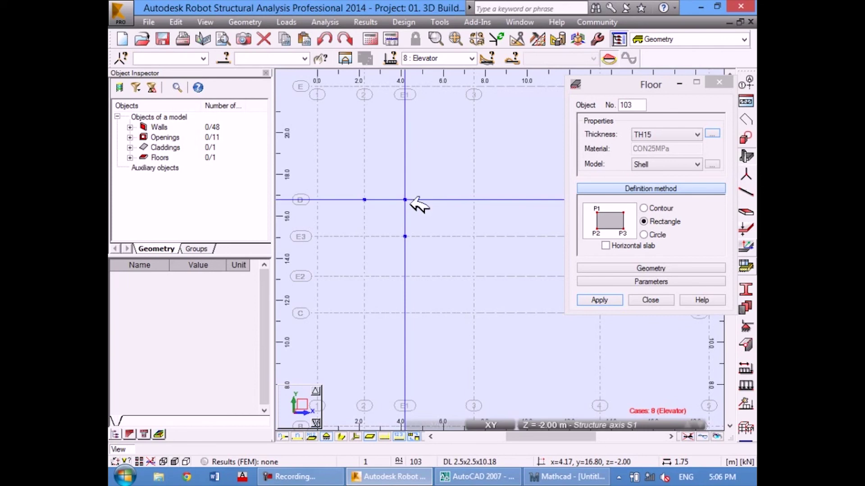
Step: Return to selection mode and view the model in 3D, orbiting around the elevator shaft
right_click(495, 157)
click(487, 182)
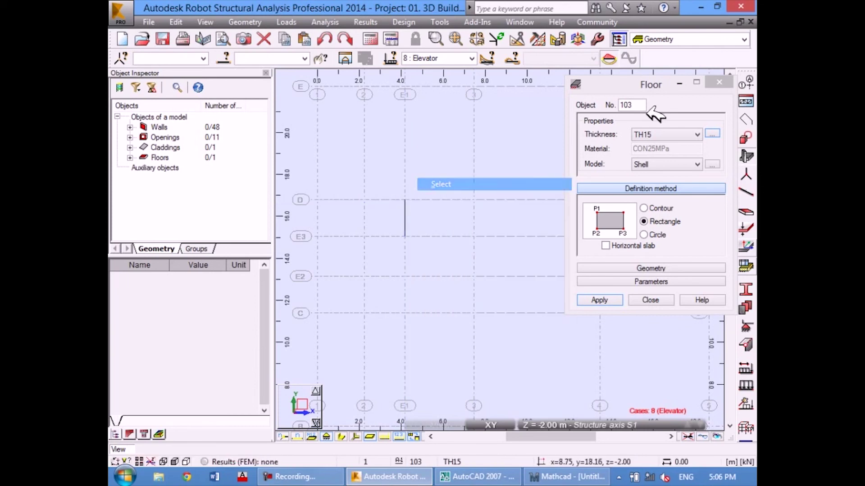
click(680, 79)
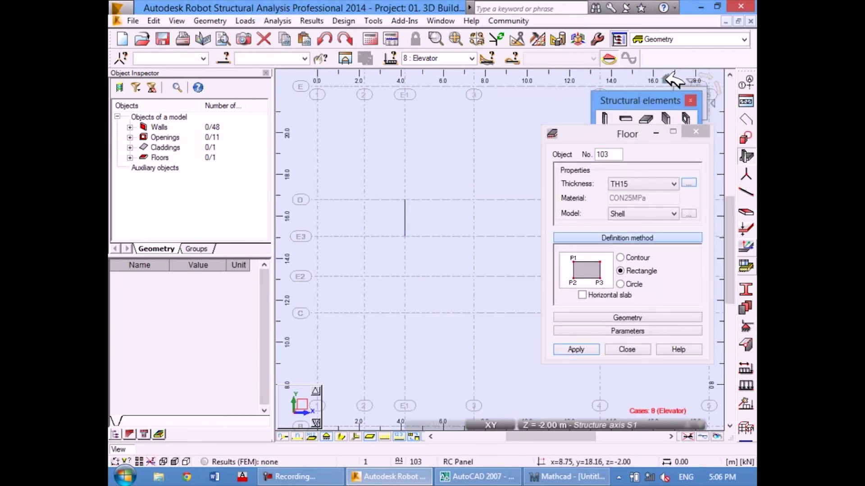
scroll(496, 296, up, 3)
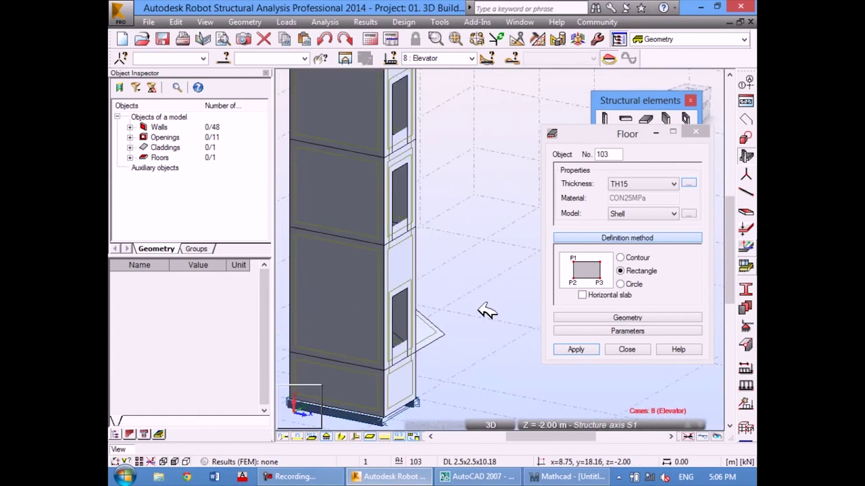
scroll(487, 309, up, 2)
scroll(463, 305, up, 2)
scroll(395, 315, up, 2)
mouse_move(475, 303)
shift+middle_down()
mouse_move(446, 283)
mouse_move(411, 280)
mouse_move(405, 245)
mouse_move(395, 242)
mouse_move(402, 262)
mouse_move(435, 282)
mouse_move(455, 276)
mouse_move(455, 291)
mouse_move(436, 289)
mouse_move(444, 145)
shift+middle_up()
Step: Reset to the home view of the tower and rotate to show its side with the inclined slab
right_click(444, 146)
click(430, 168)
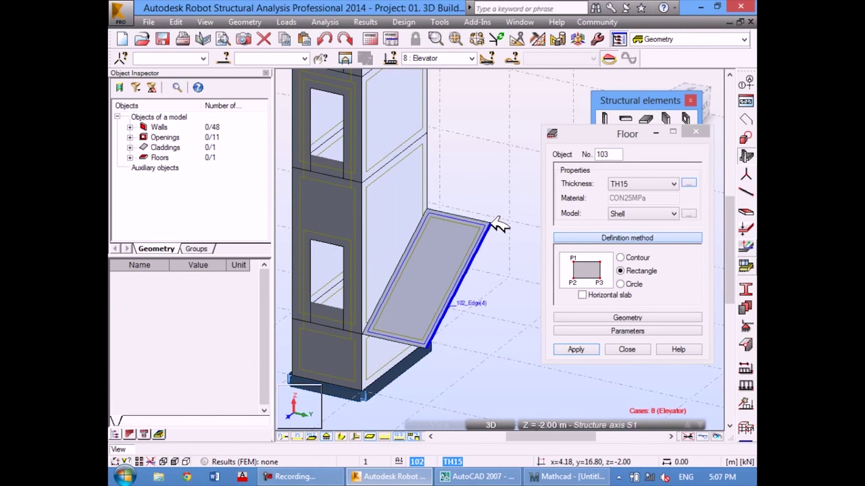
click(550, 423)
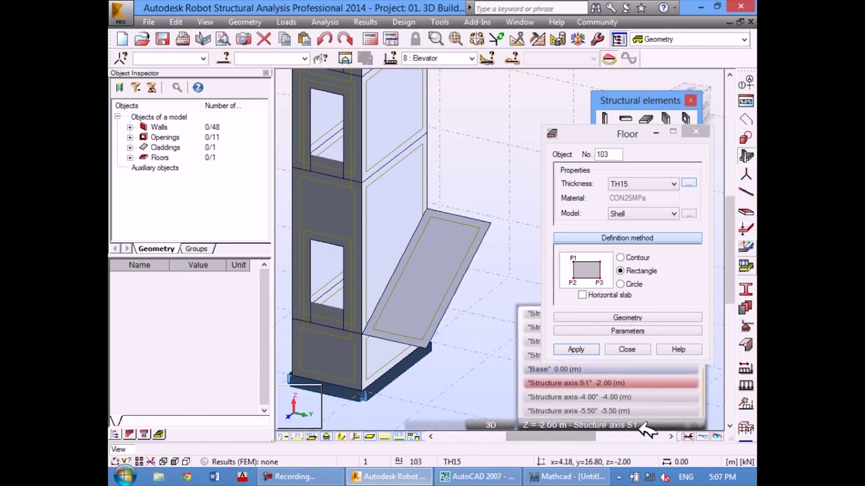
click(666, 79)
scroll(470, 225, down, 2)
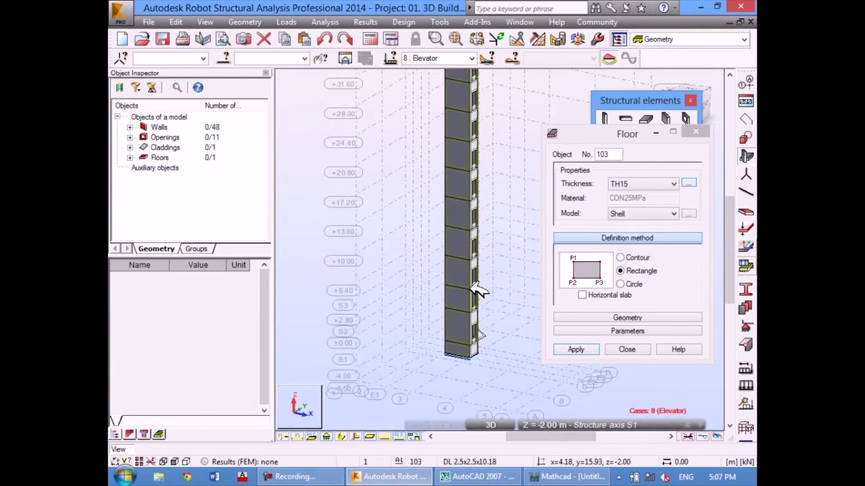
scroll(477, 293, down, 2)
scroll(496, 314, up, 3)
scroll(487, 286, up, 2)
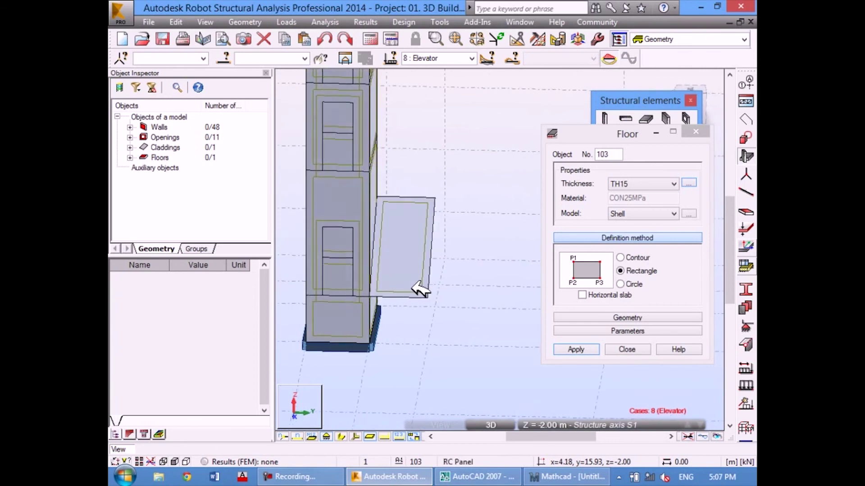
scroll(417, 290, up, 1)
mouse_move(409, 286)
shift+middle_down()
mouse_move(433, 296)
mouse_move(464, 280)
mouse_move(440, 294)
shift+middle_up()
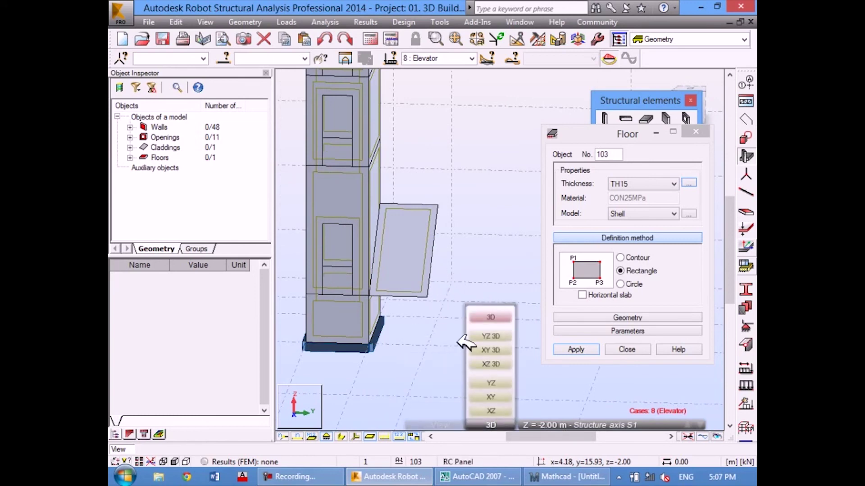
mouse_move(468, 344)
shift+middle_down()
mouse_move(465, 263)
mouse_move(494, 268)
mouse_move(498, 282)
shift+middle_up()
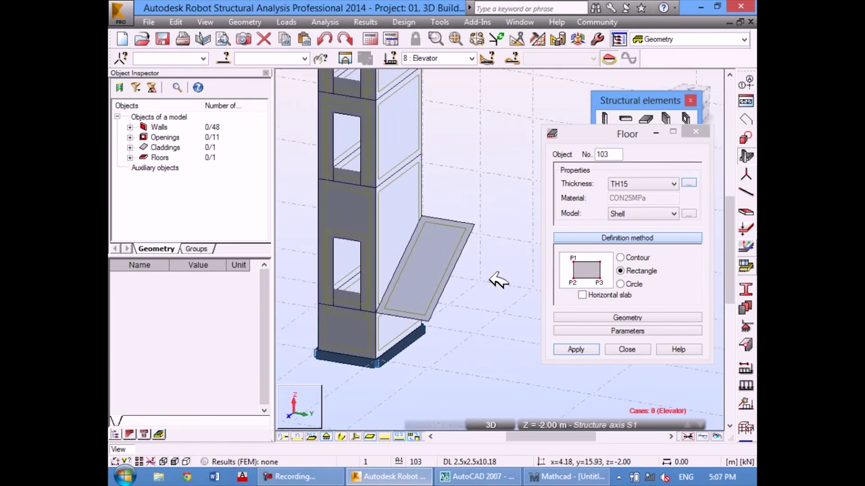